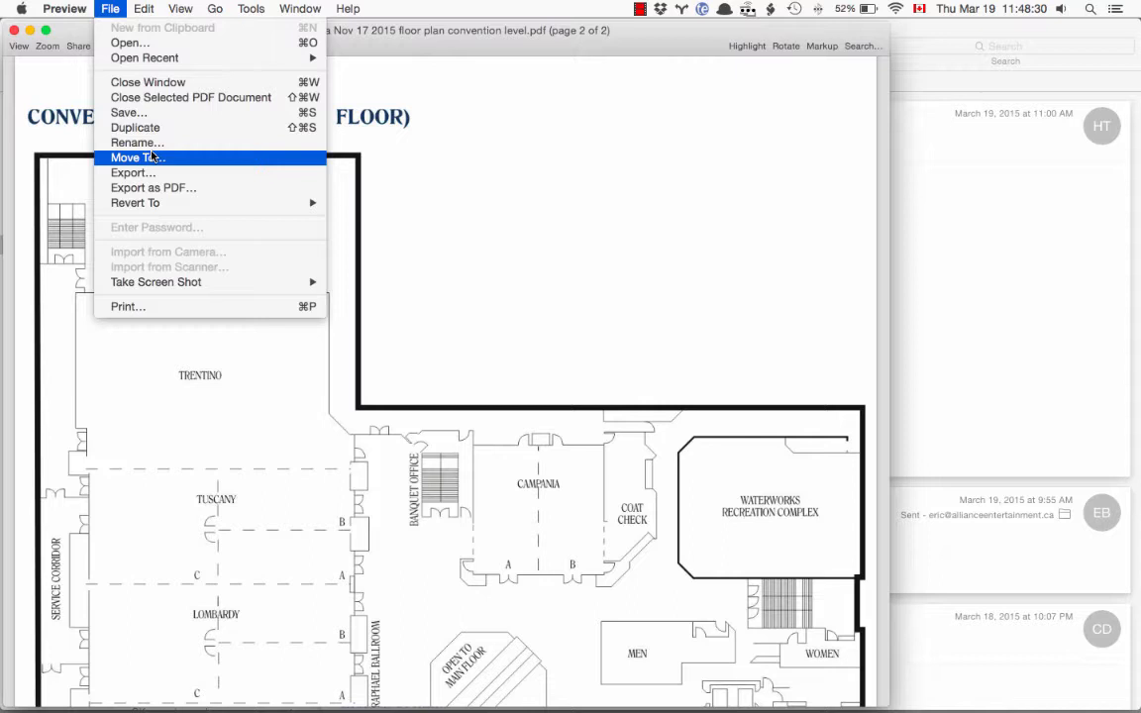
# Step: Save the convention level floor plan PDF to the Desktop, keeping its file name and PDF format
pyautogui.click(153, 113)
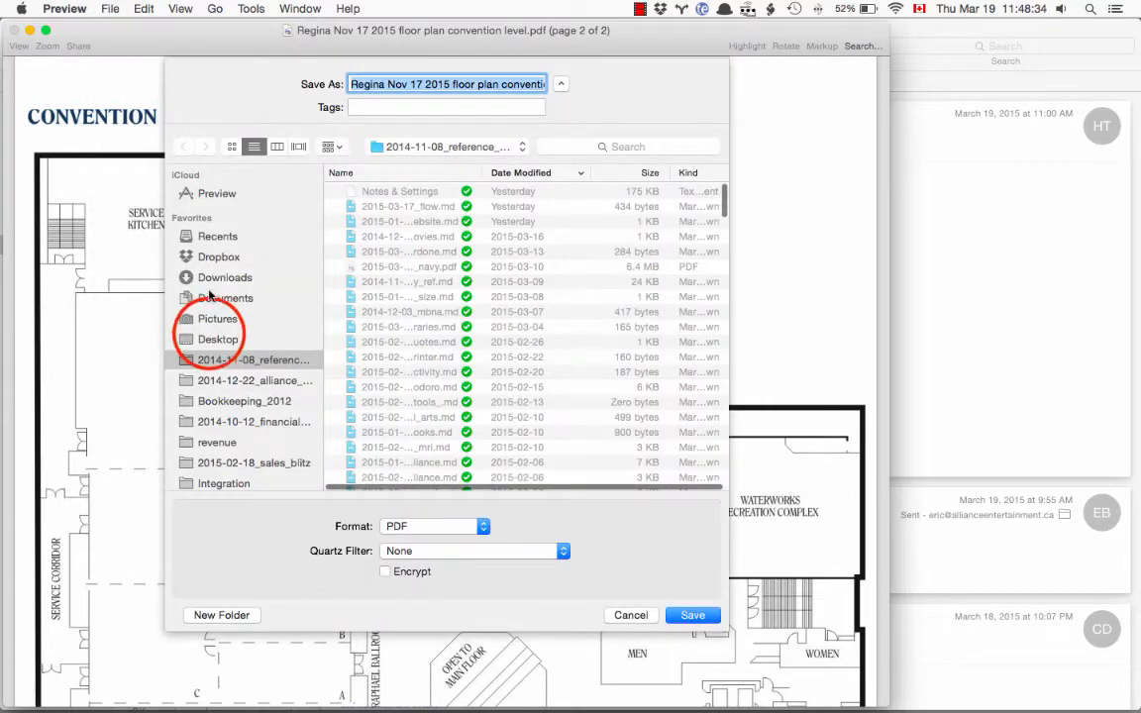
pyautogui.click(210, 336)
pyautogui.click(683, 615)
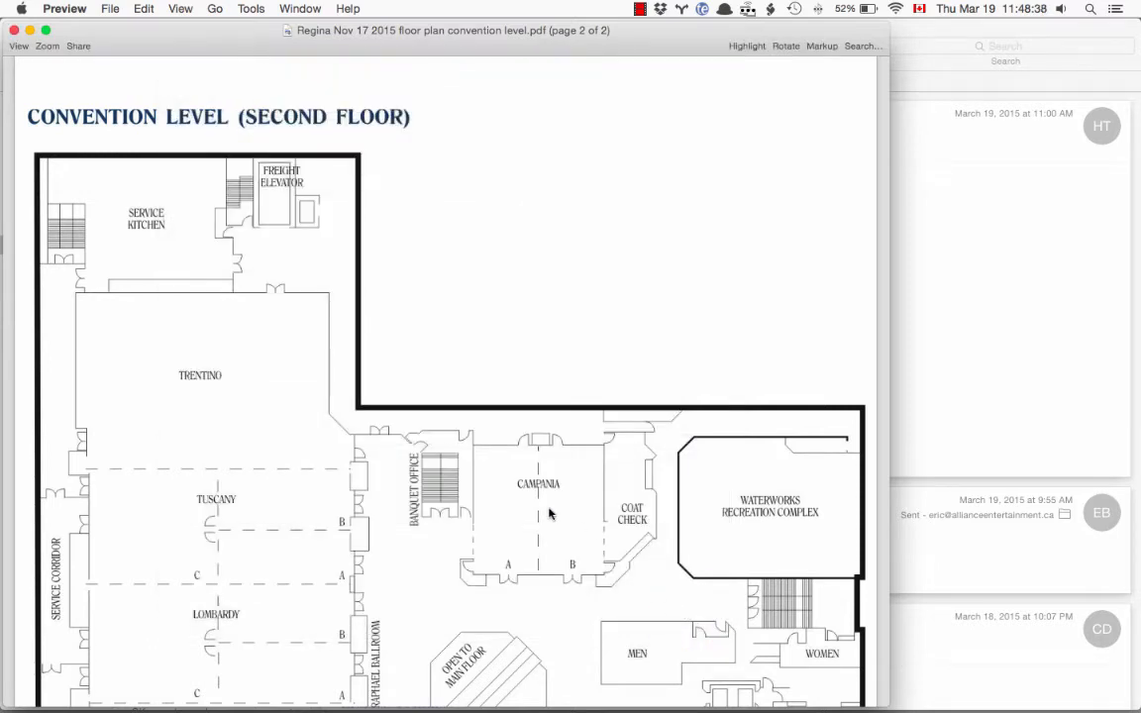
# Step: Search for OmniGraffle and launch it
pyautogui.press('super+space')
pyautogui.write('o')
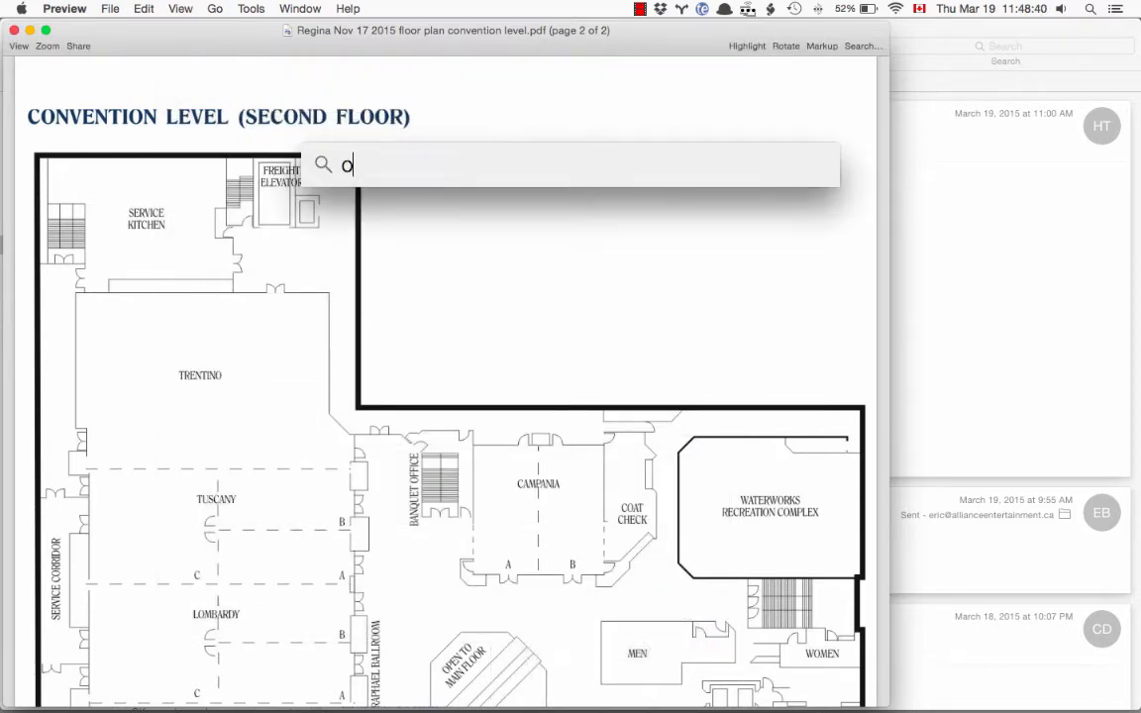
pyautogui.write('mnig')
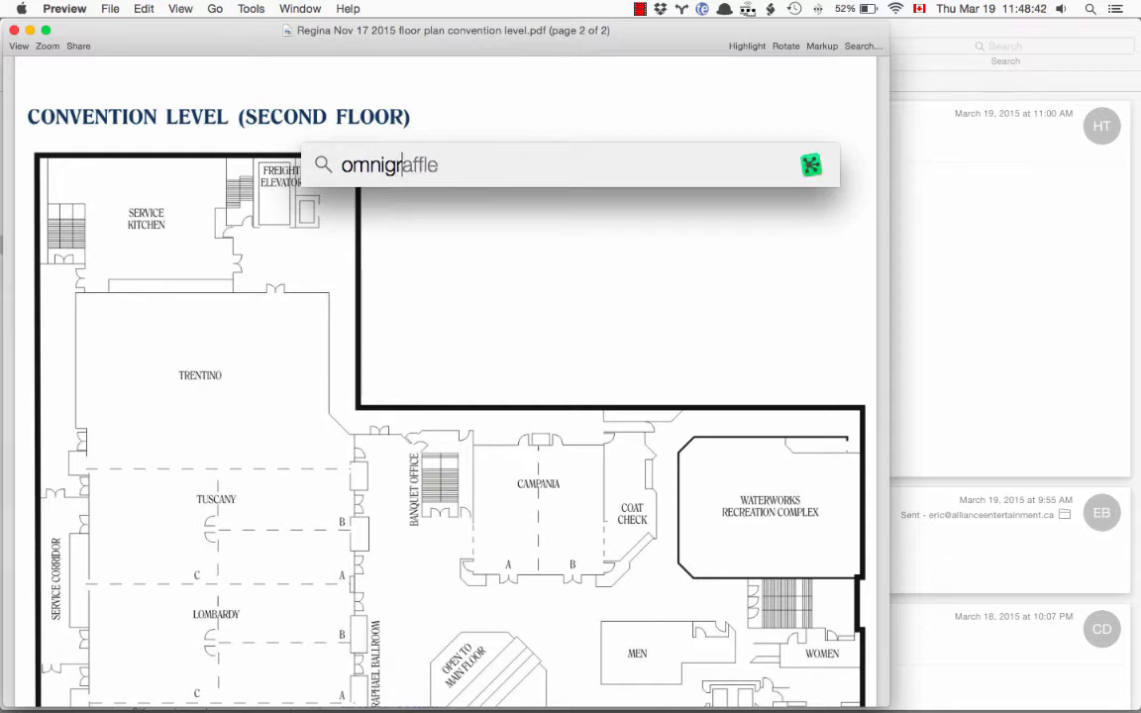
pyautogui.write('r')
pyautogui.press('Return')
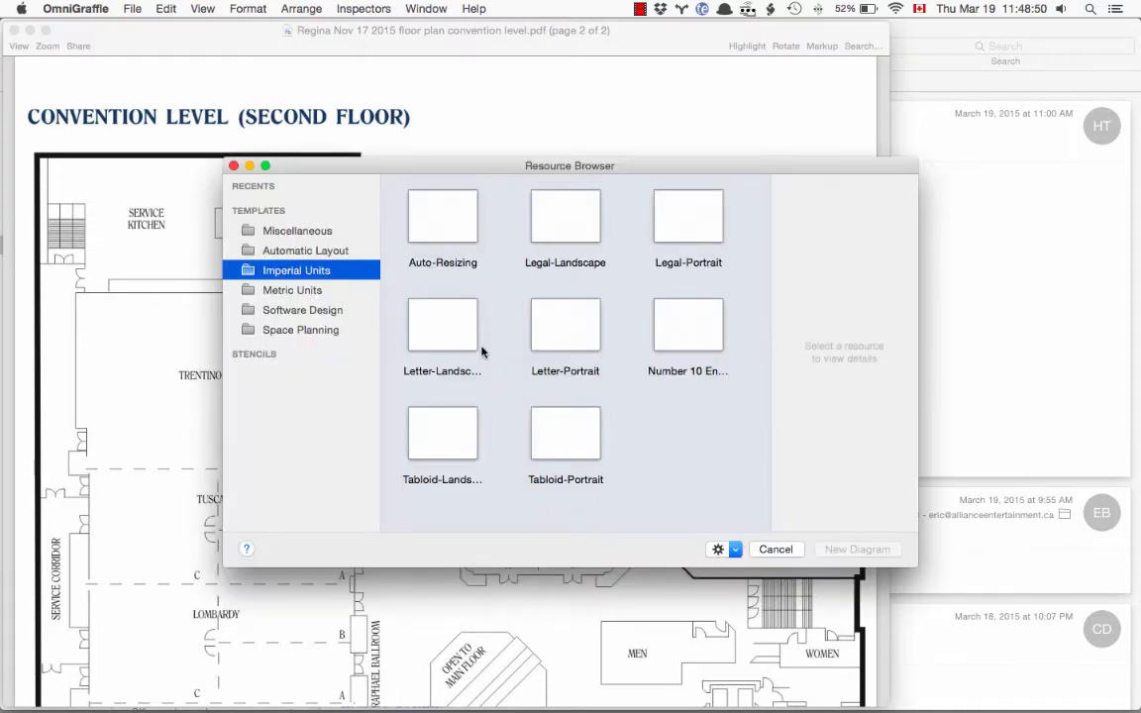
# Step: Create a new diagram from the Imperial Units Letter-Portrait template and move its window to Desktop 2
pyautogui.click(565, 324)
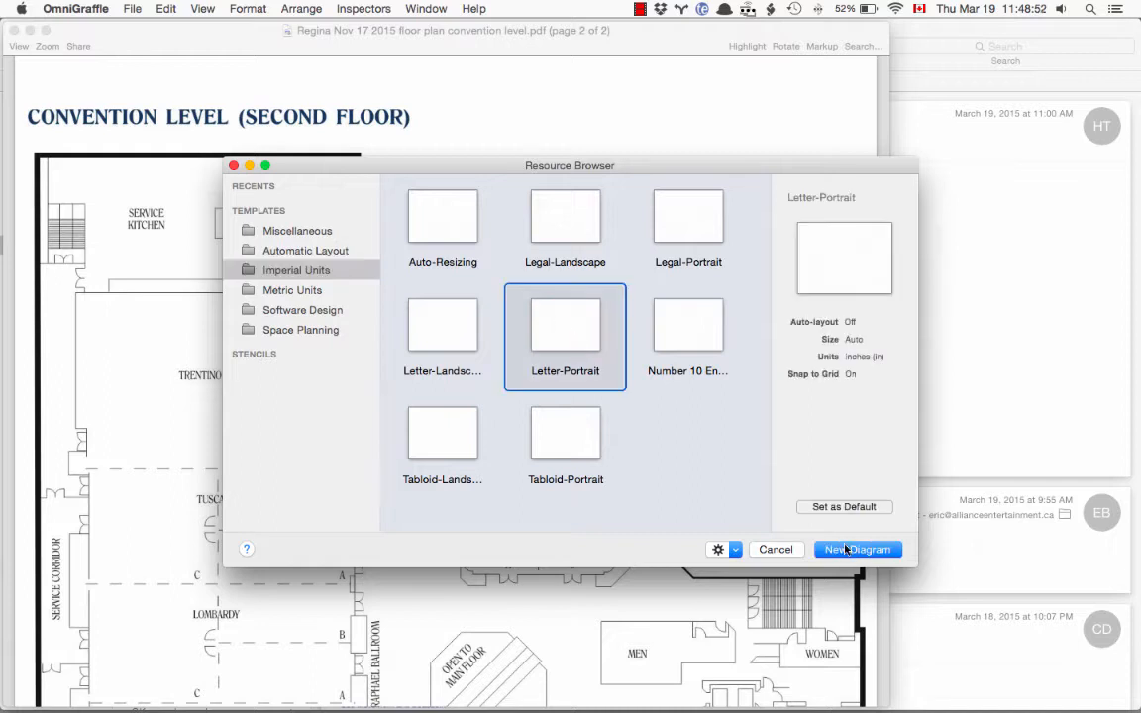
pyautogui.click(658, 541)
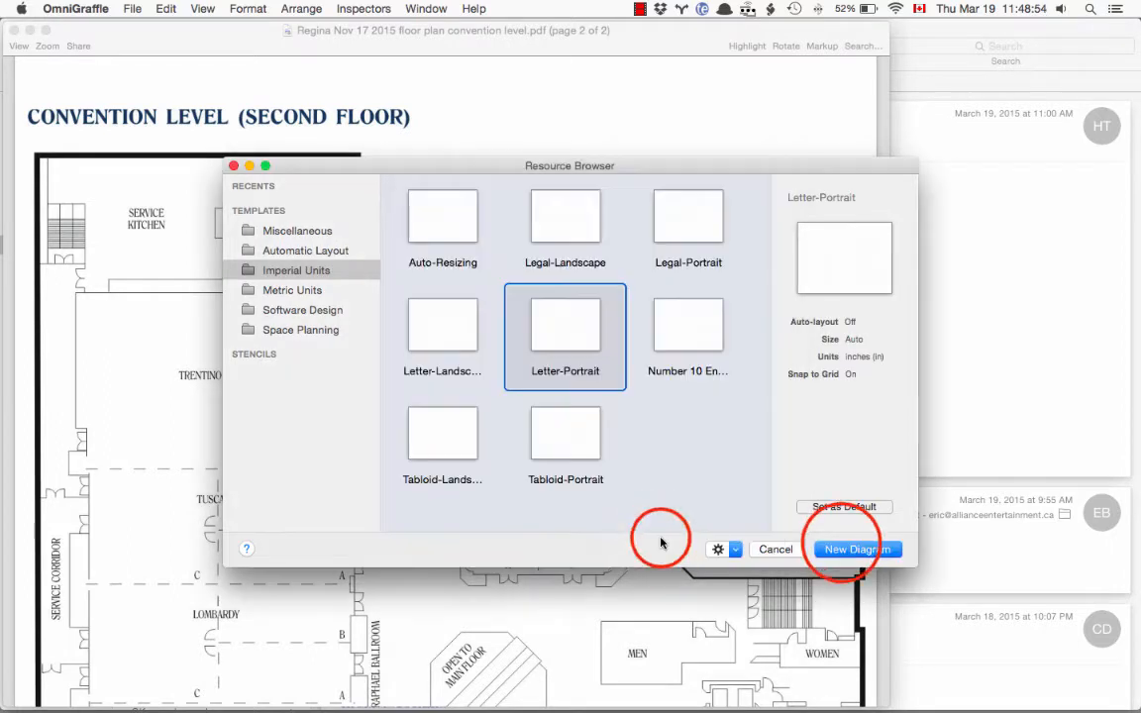
pyautogui.click(843, 547)
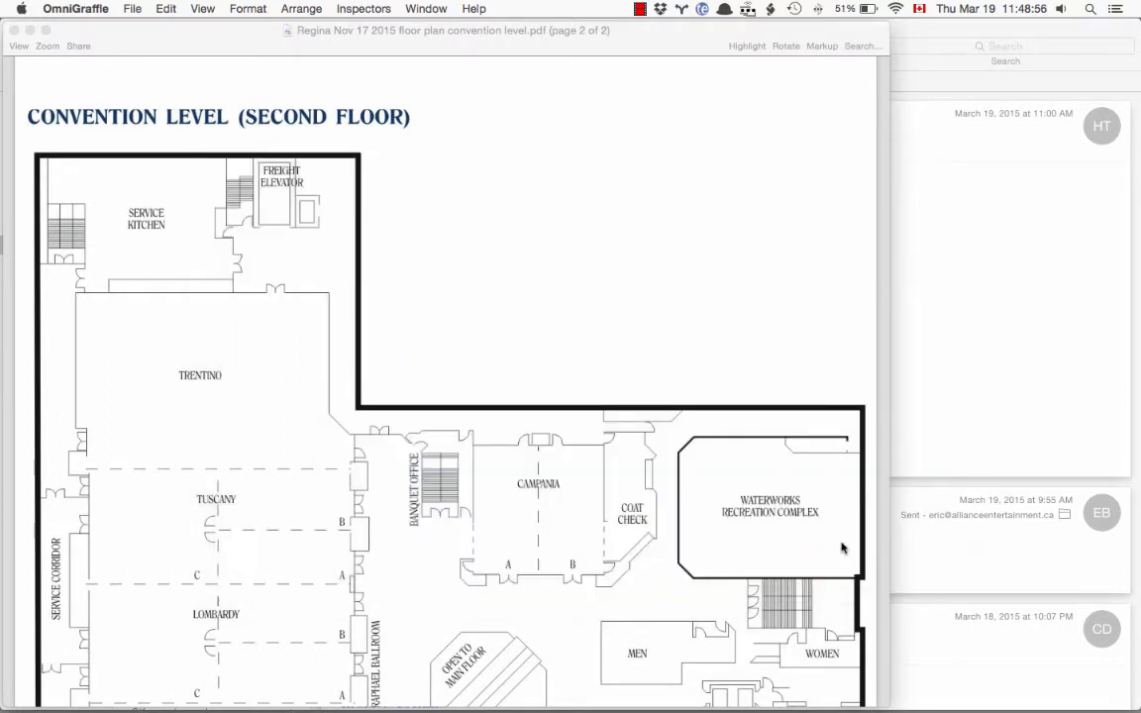
pyautogui.hotkey('ctrl', 'Up')
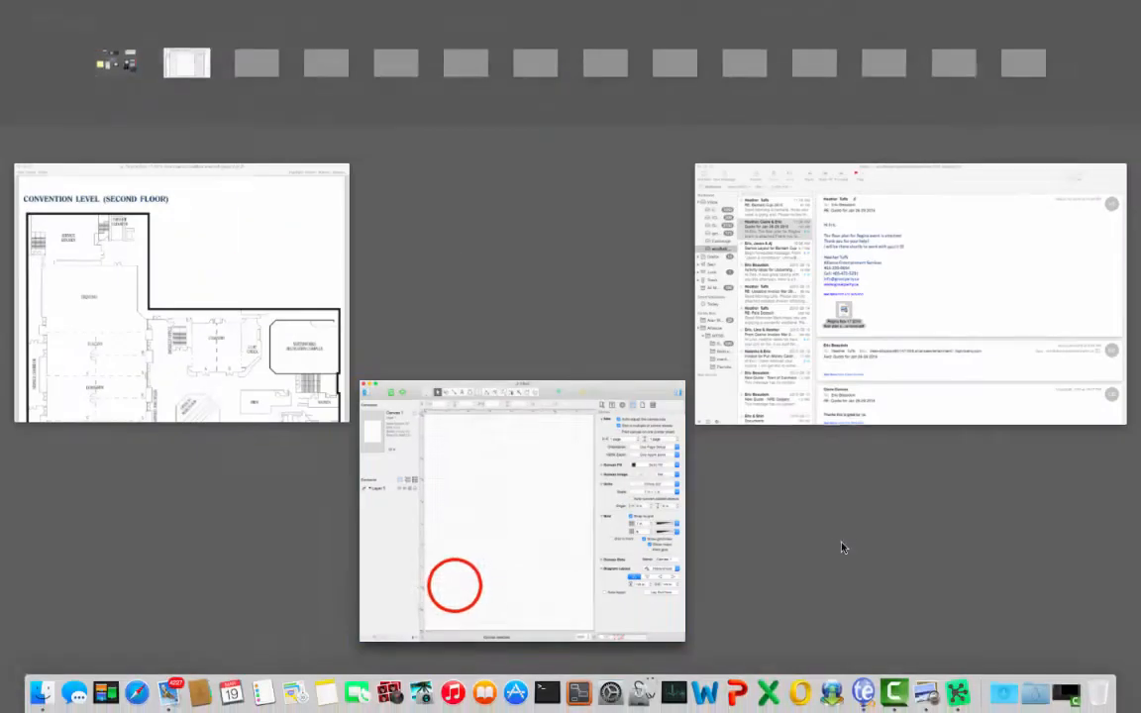
pyautogui.moveTo(455, 589); pyautogui.dragTo(260, 84)
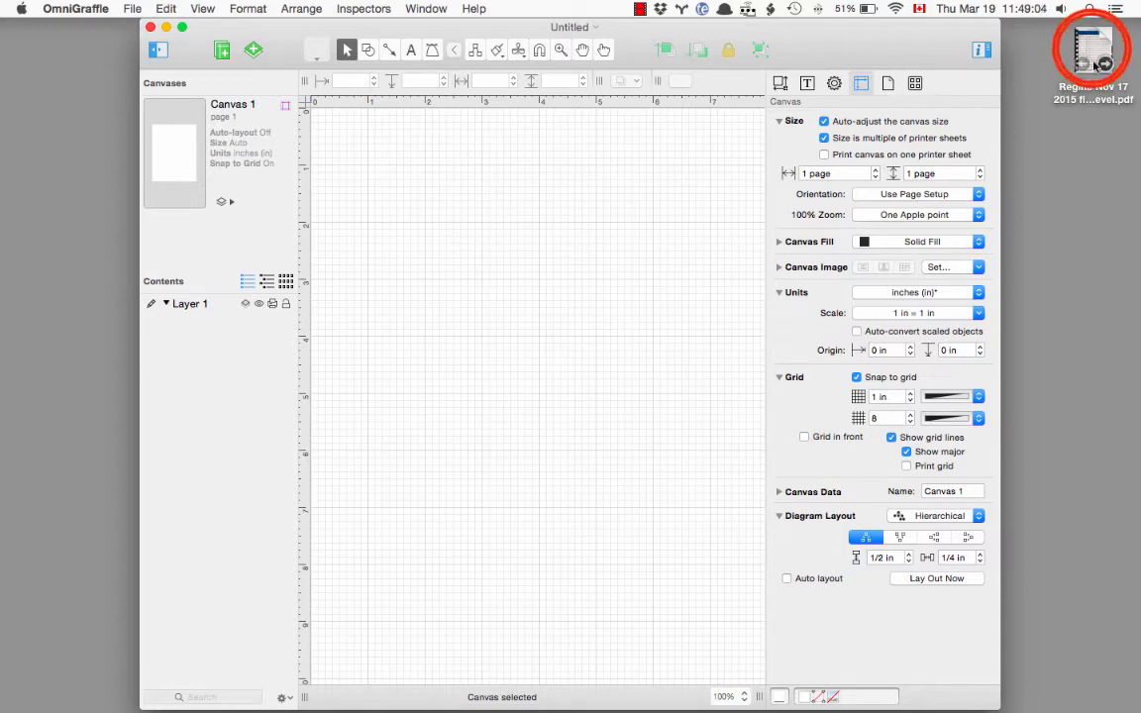
# Step: Open the saved floor plan PDF from the desktop in Preview and copy its entire contents
pyautogui.doubleClick(1089, 52)
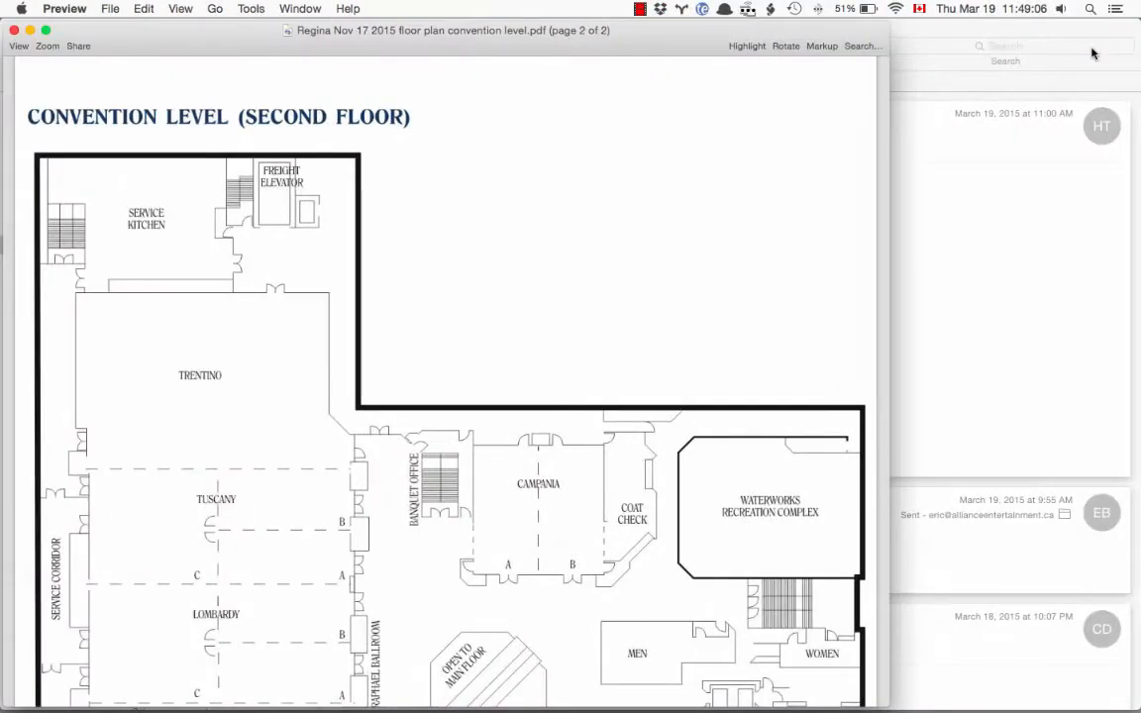
pyautogui.click(459, 222)
pyautogui.press('super+a')
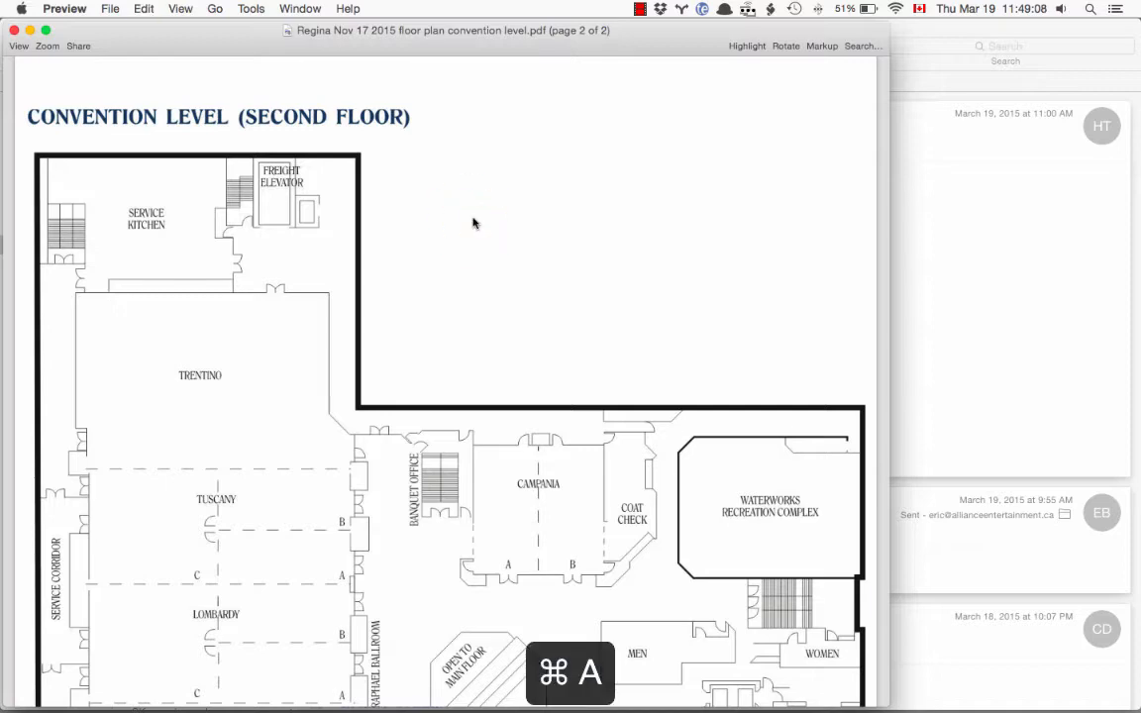
pyautogui.press('super+c')
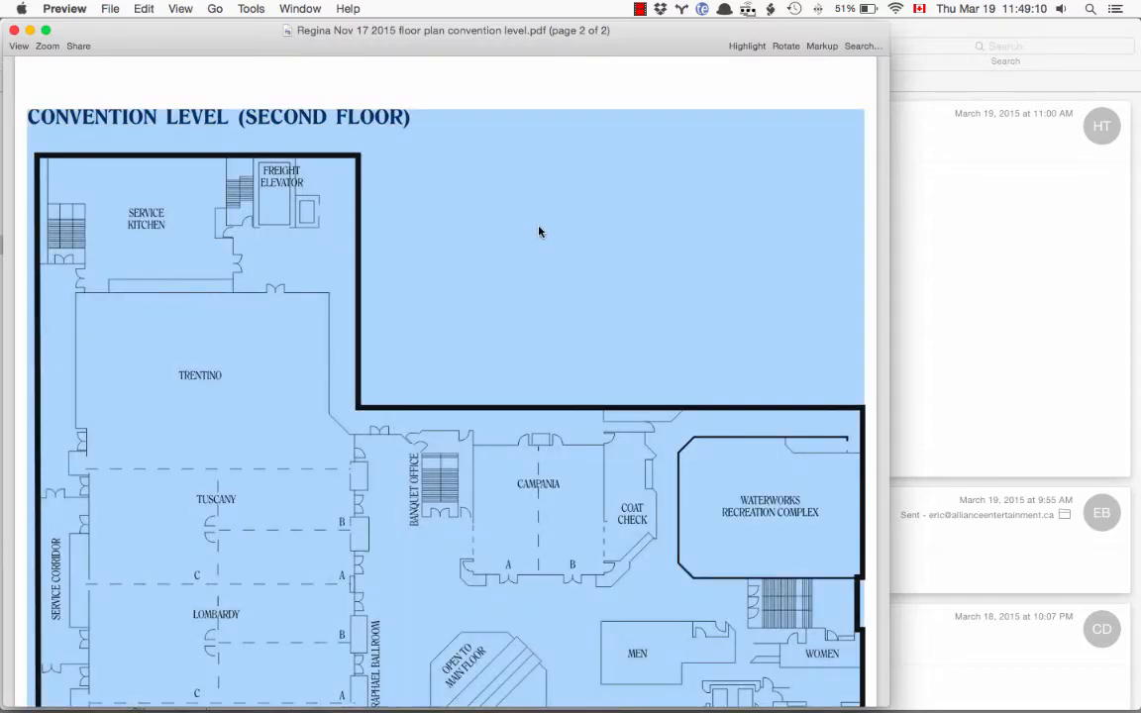
# Step: Switch back to the blank OmniGraffle diagram on Desktop 2 and try to paste the copied floor plan
pyautogui.hotkey('ctrl', 'Up')
pyautogui.click(241, 34)
pyautogui.click(453, 302)
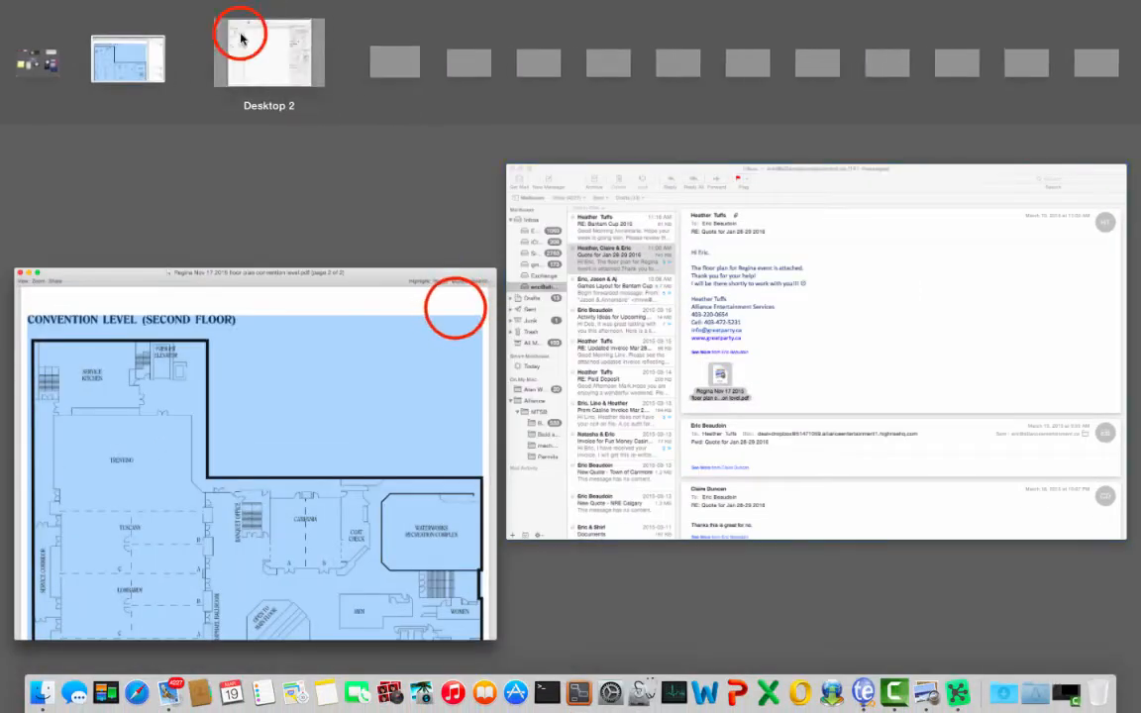
pyautogui.press('super+v')
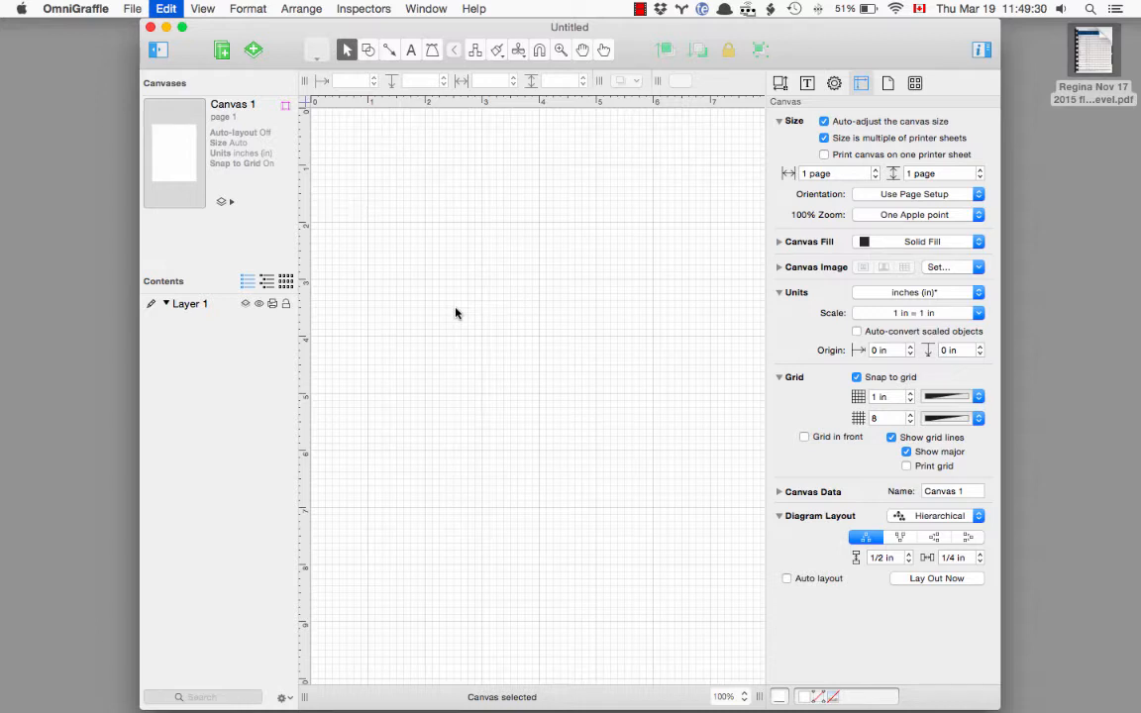
# Step: Force quit OmniGraffle 6 and close the list of running applications
pyautogui.press('Escape')
pyautogui.press('super+q')
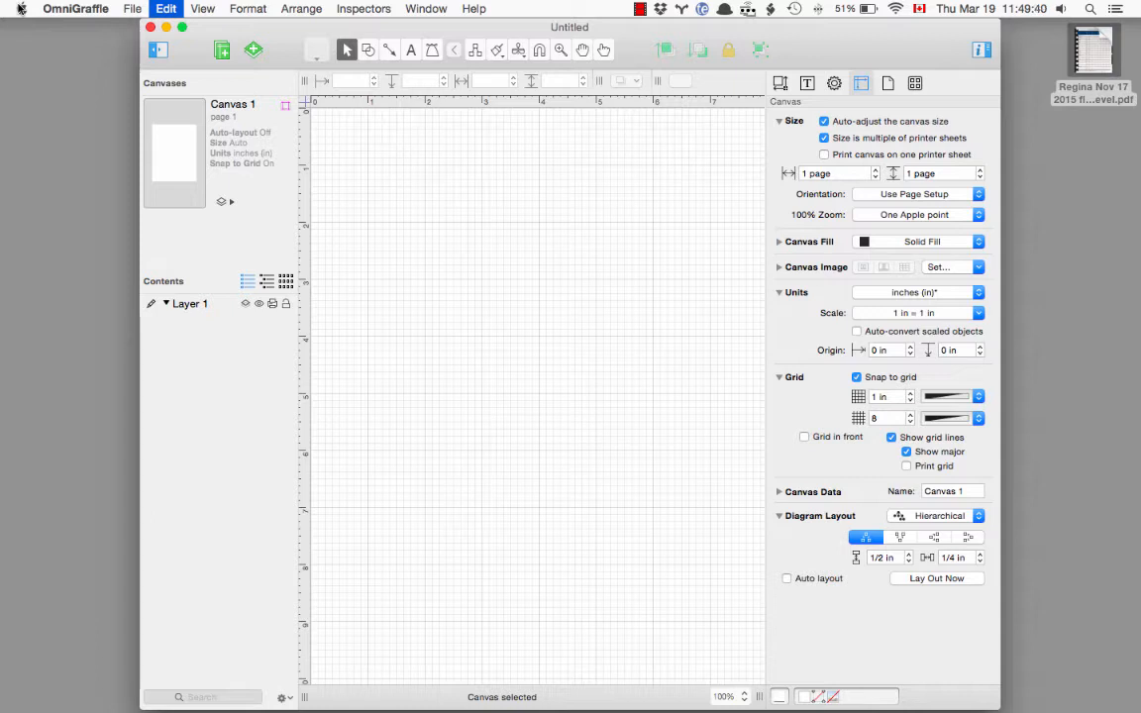
pyautogui.press('alt+super+Escape')
pyautogui.click(574, 606)
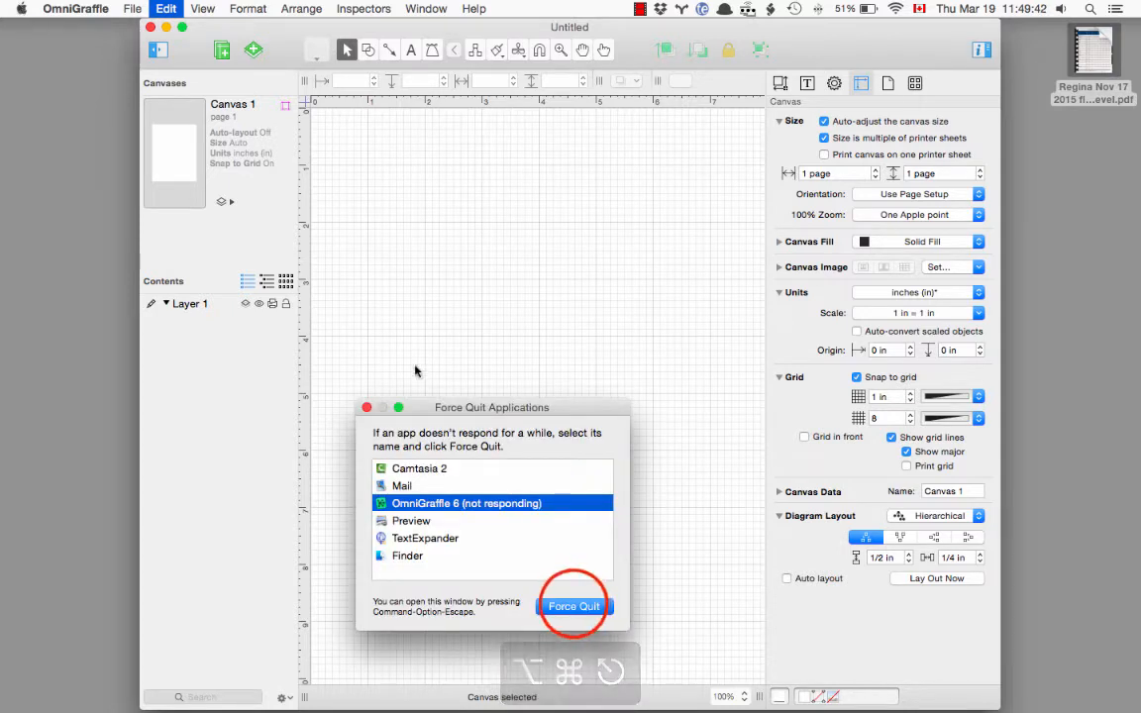
pyautogui.click(604, 500)
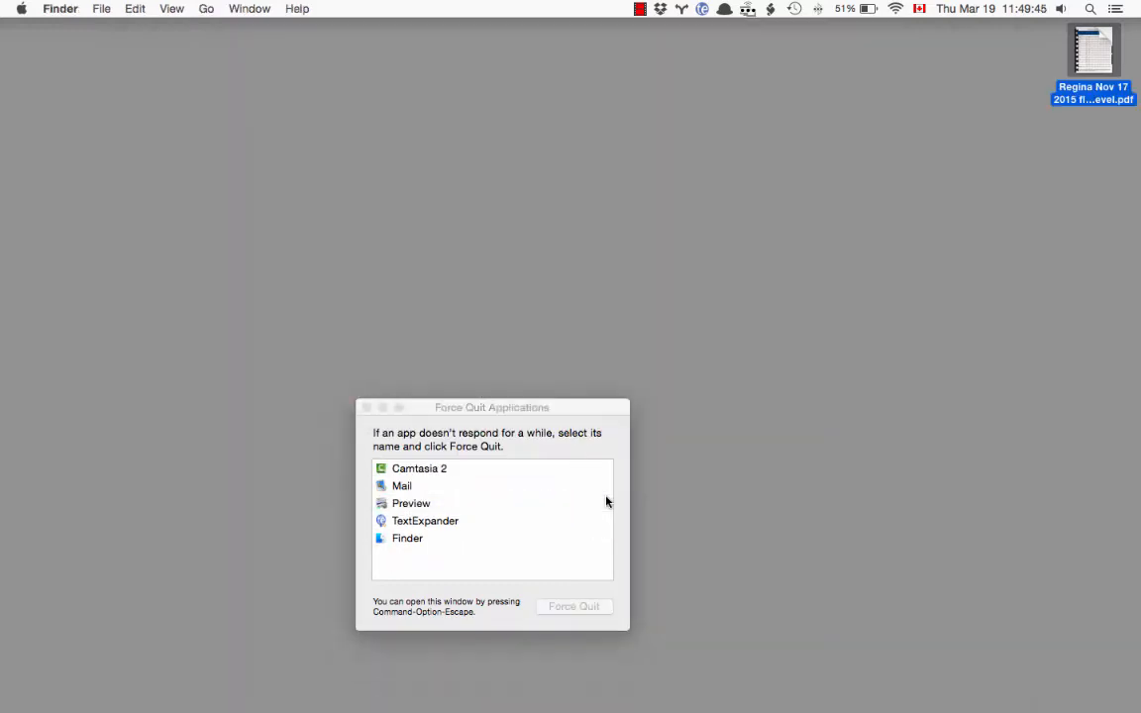
pyautogui.click(356, 400)
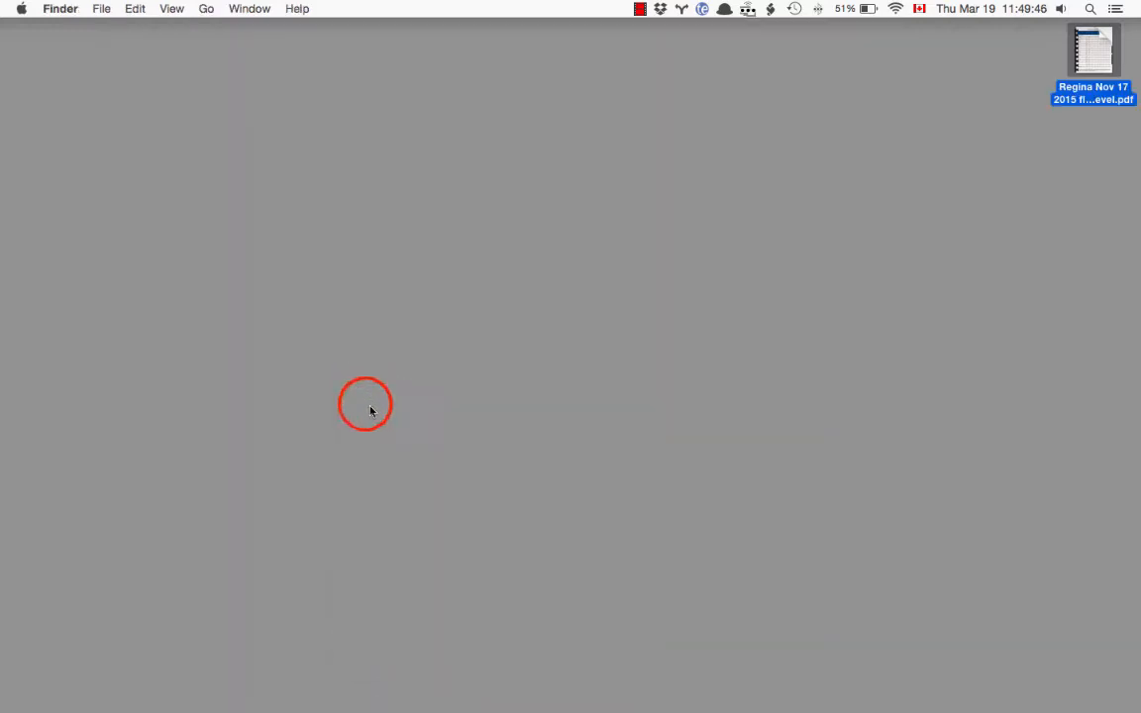
# Step: Relaunch OmniGraffle and dismiss the 6.1.4 update offer without installing it
pyautogui.press('super+space')
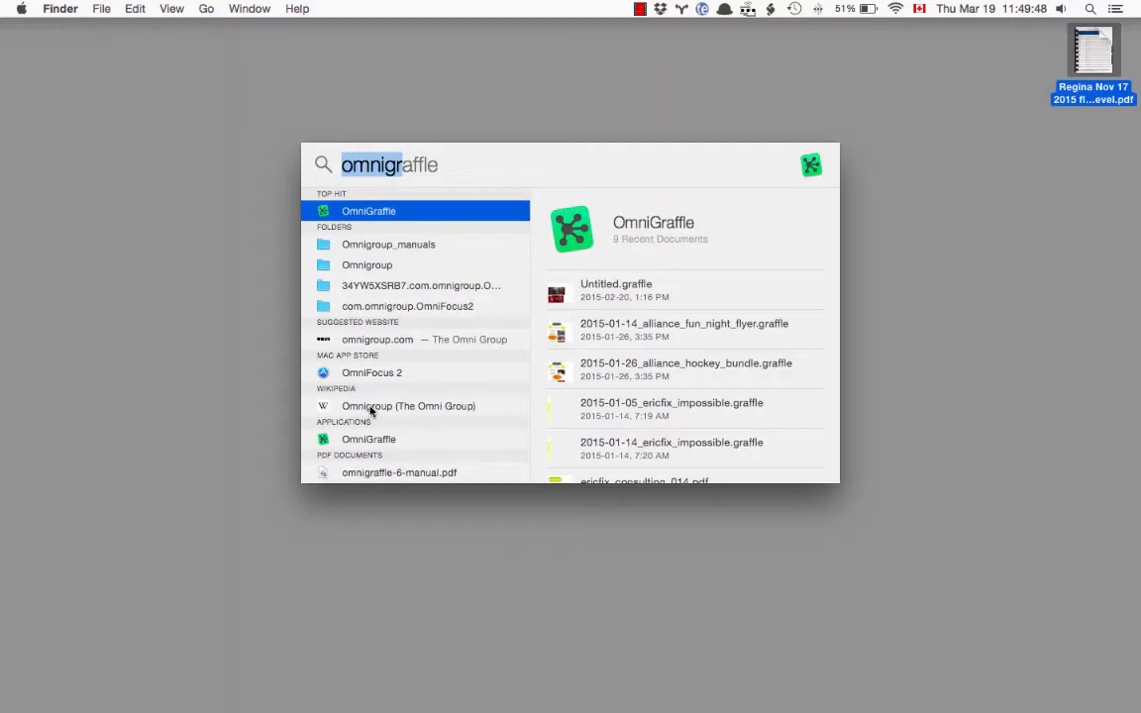
pyautogui.click(363, 211)
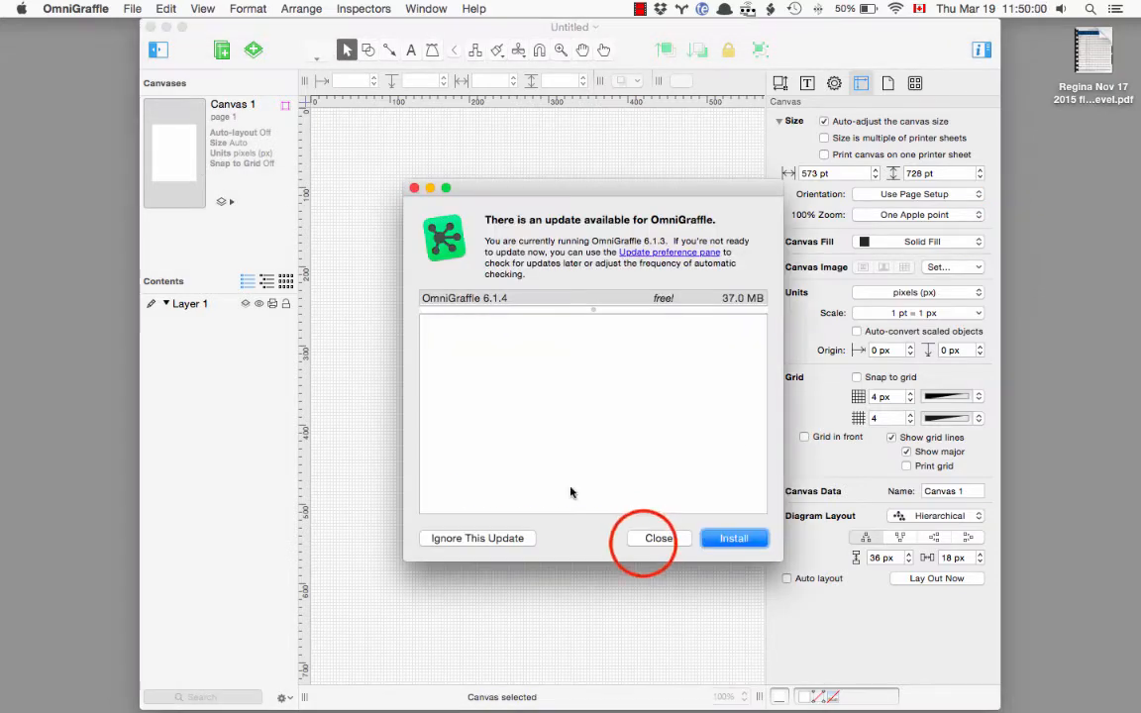
pyautogui.click(643, 546)
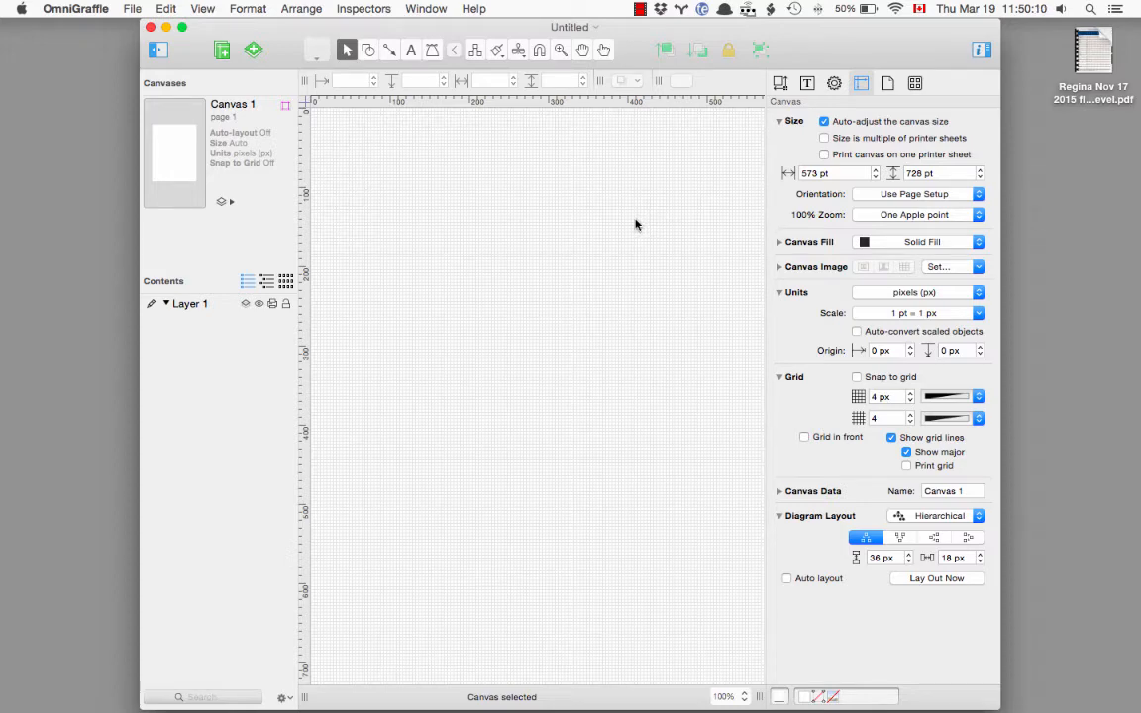
# Step: Create another new diagram from the Imperial Units Letter-Portrait template
pyautogui.press('super+n')
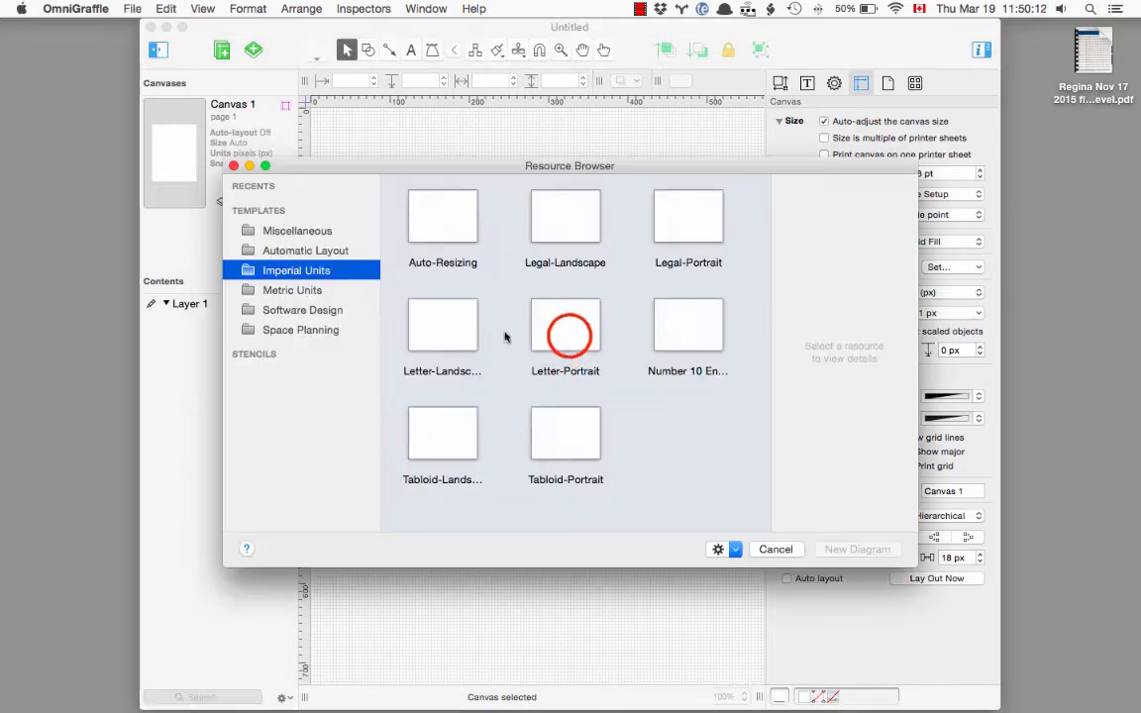
pyautogui.click(567, 331)
pyautogui.click(852, 548)
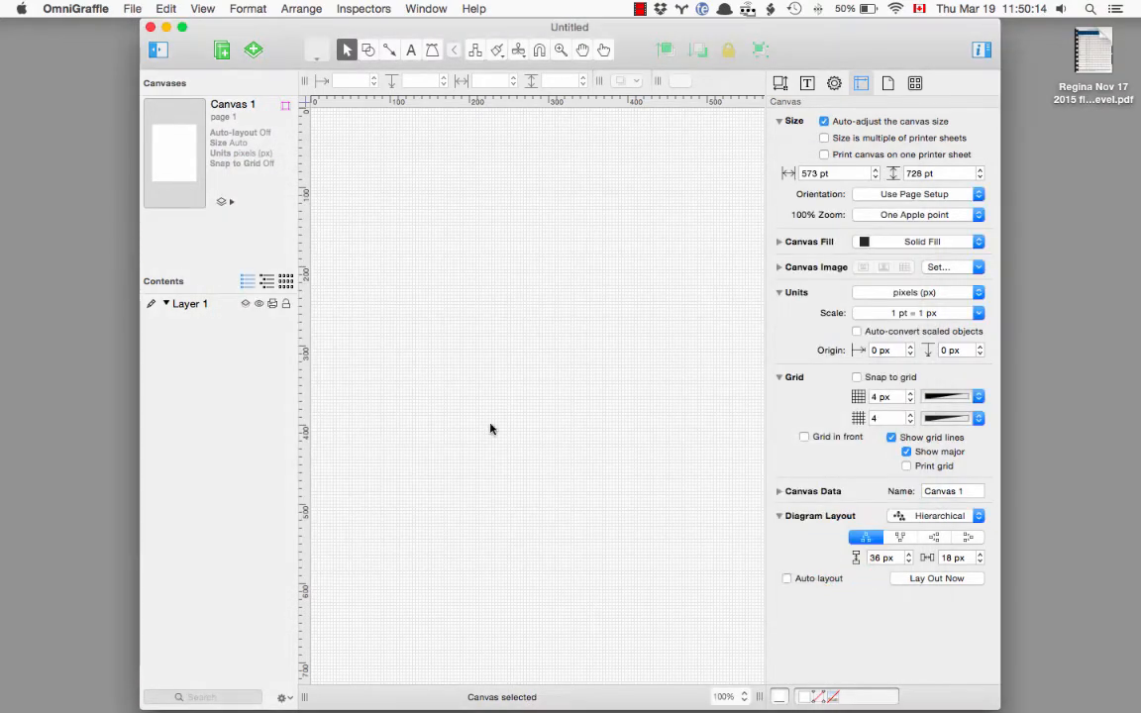
# Step: Switch to the floor plan PDF in Preview and show it full screen
pyautogui.hotkey('ctrl', 'Up')
pyautogui.click(195, 51)
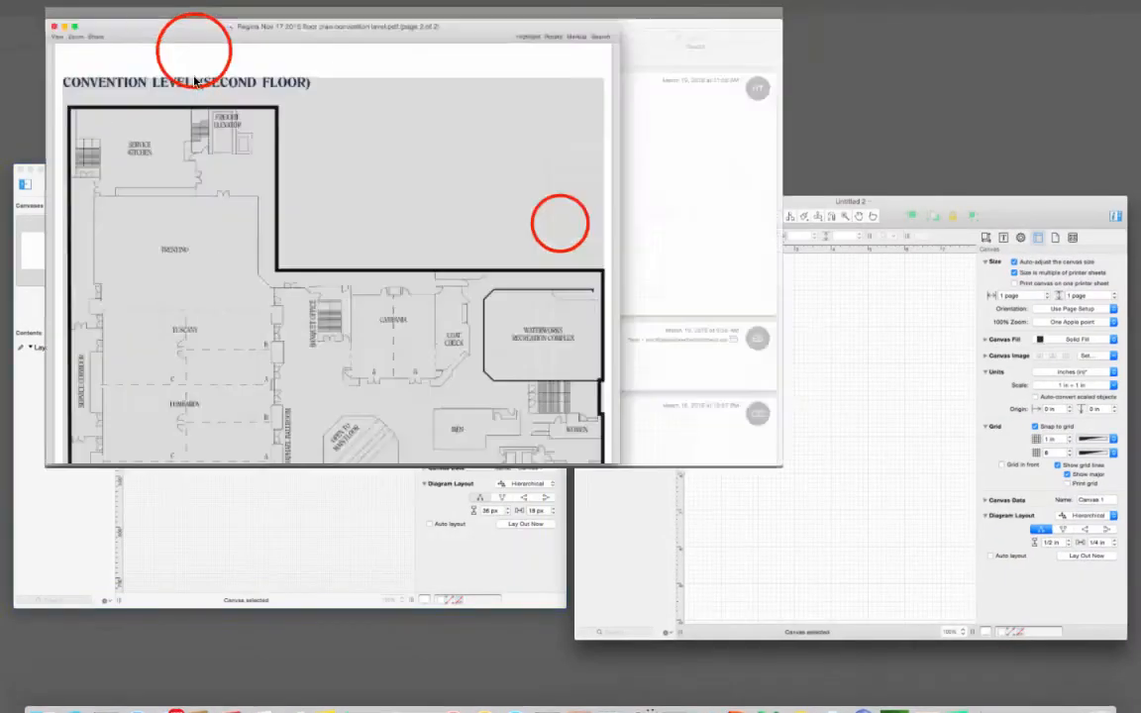
pyautogui.click(561, 225)
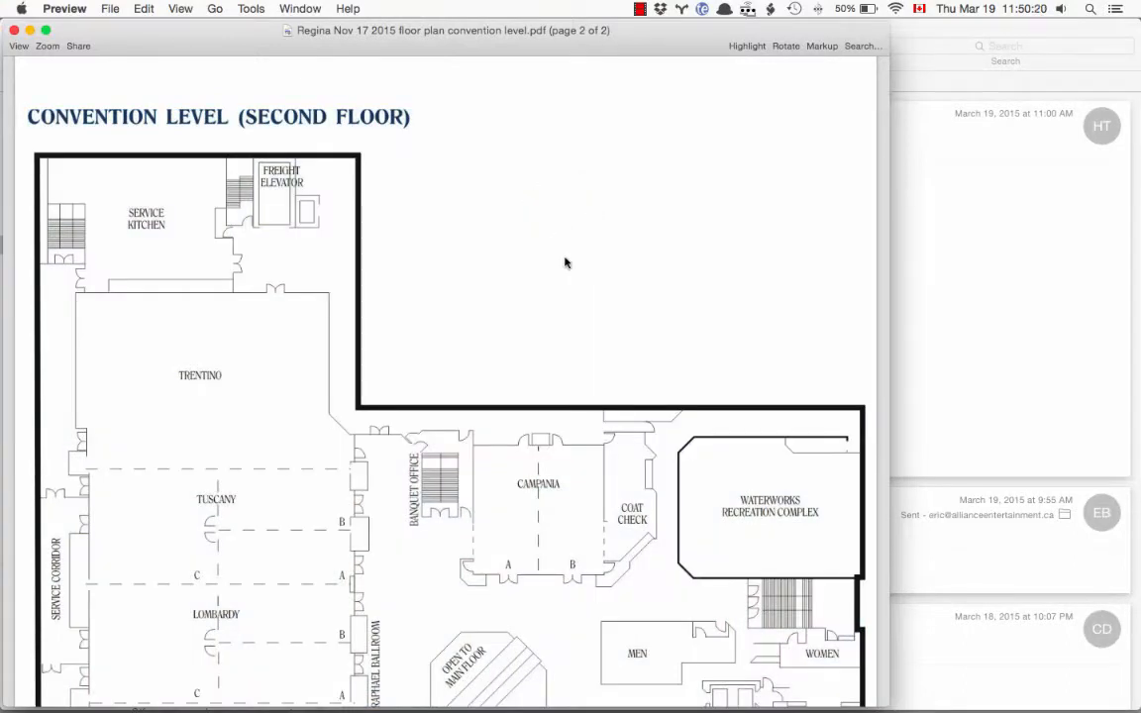
pyautogui.click(46, 29)
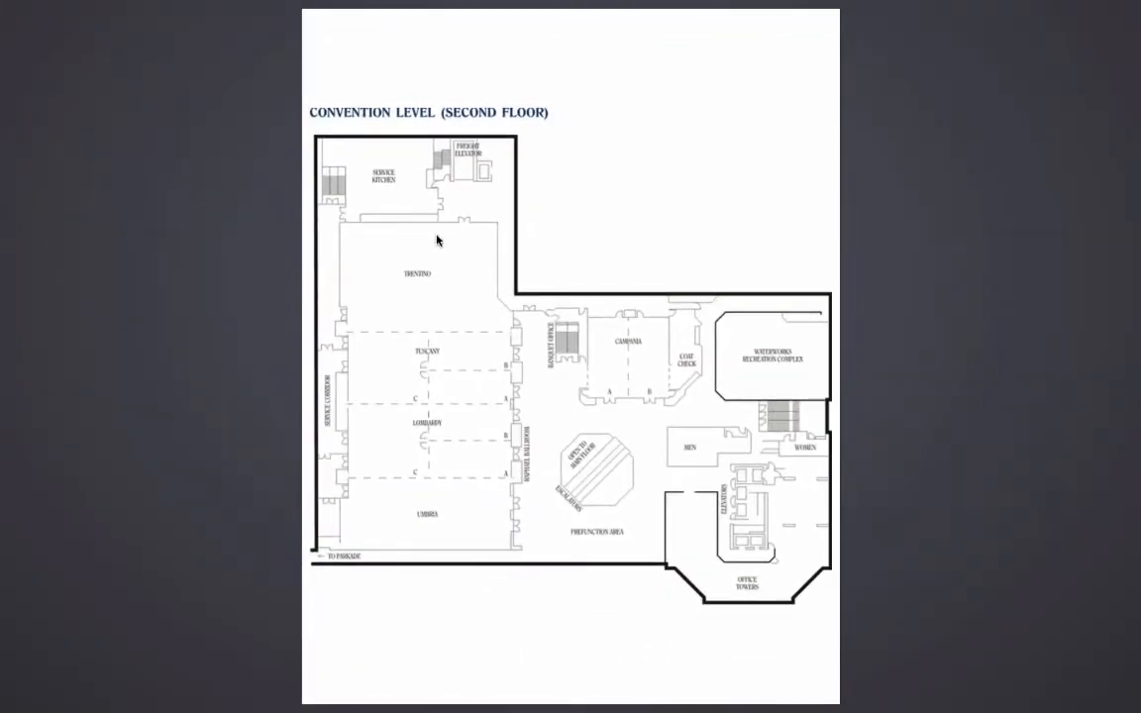
# Step: Capture a screenshot of the full convention level plan, from its title down to the office towers
pyautogui.scroll(5, 437, 241)
pyautogui.scroll(-3, 437, 240)
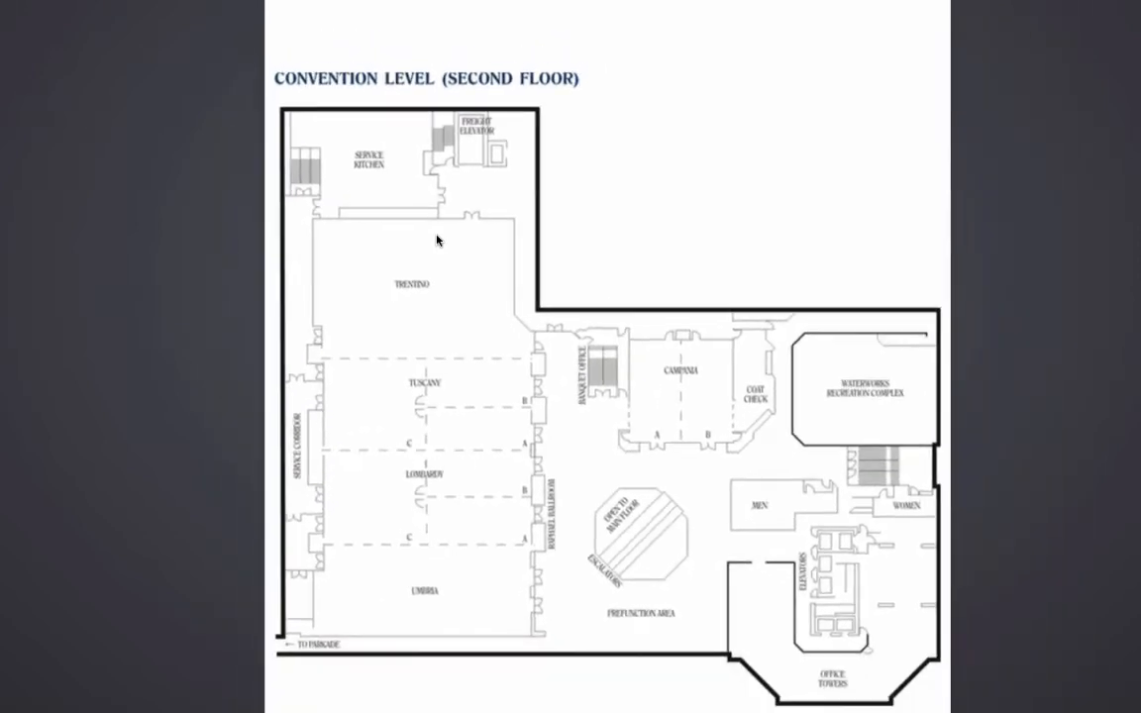
pyautogui.hscroll(1, 535, 257)
pyautogui.scroll(-2, 538, 259)
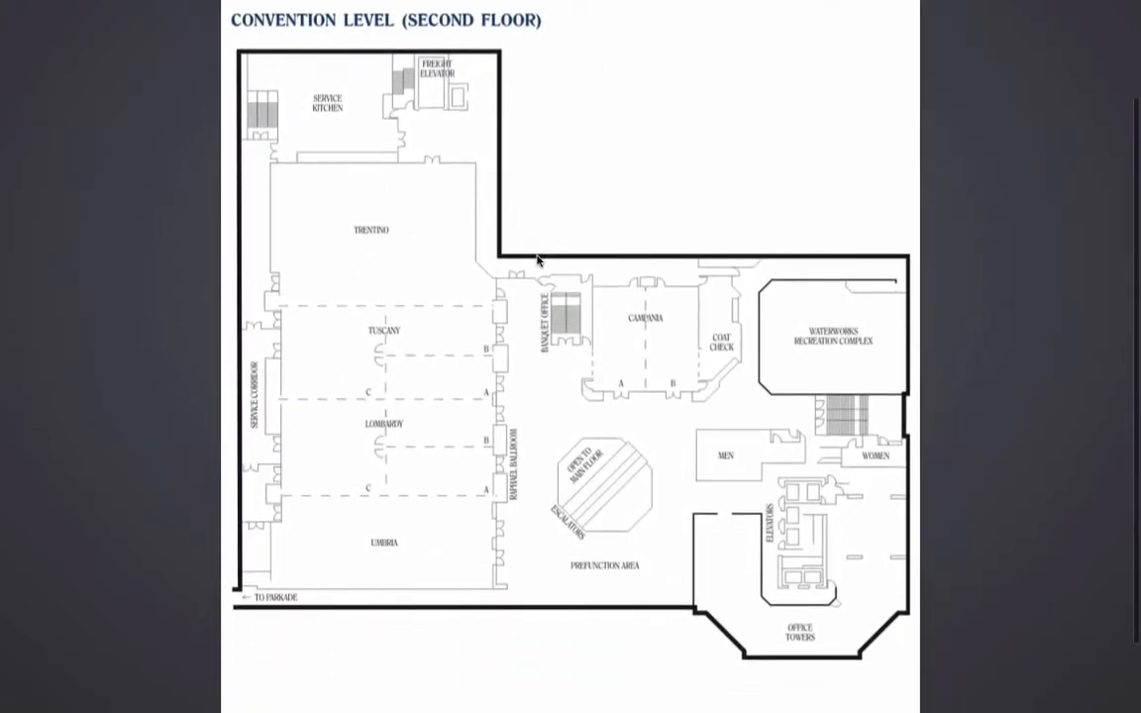
pyautogui.scroll(2, 536, 260)
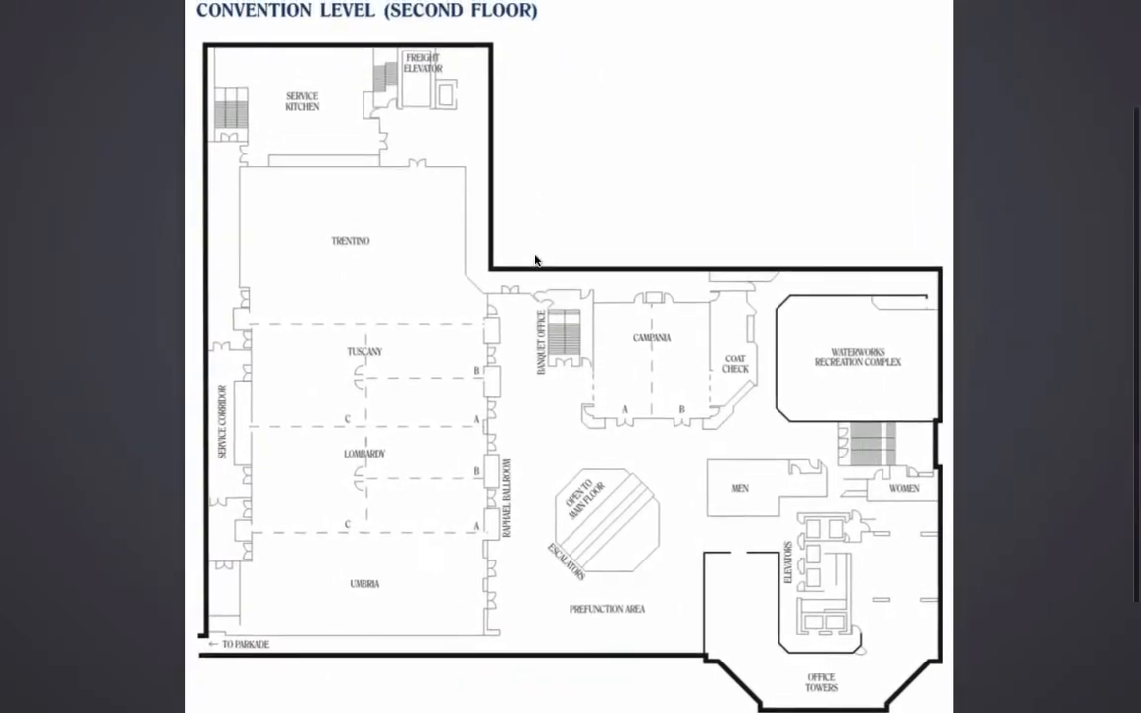
pyautogui.scroll(-1, 536, 260)
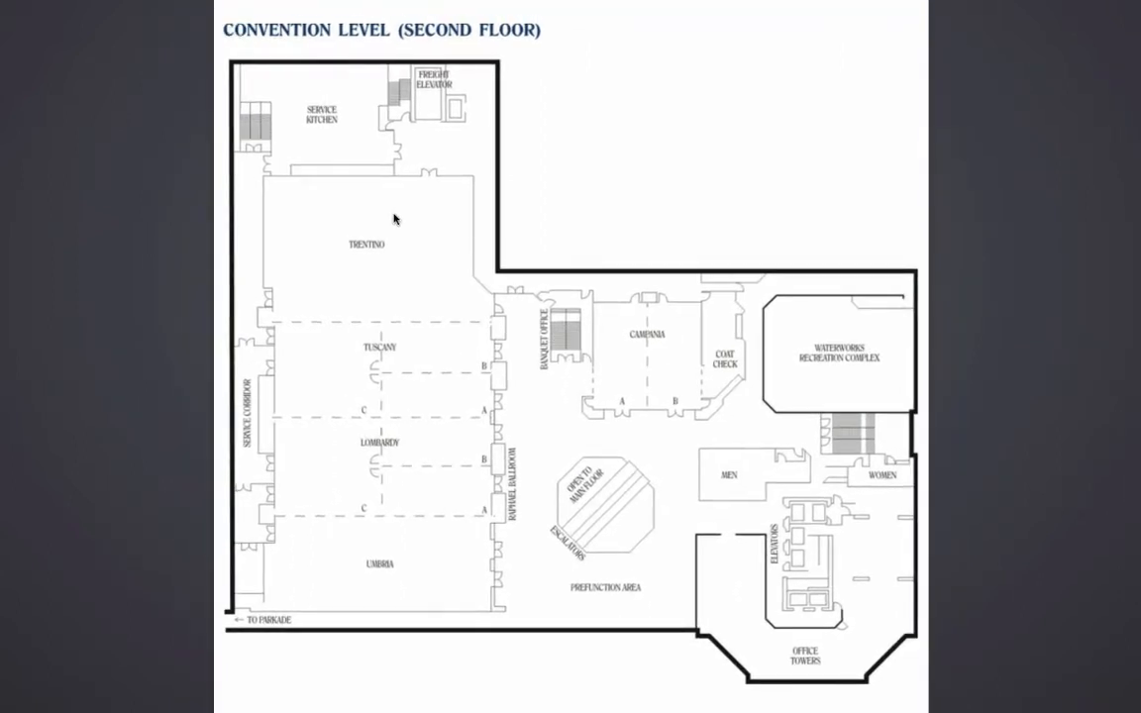
pyautogui.press('shift+super+4')
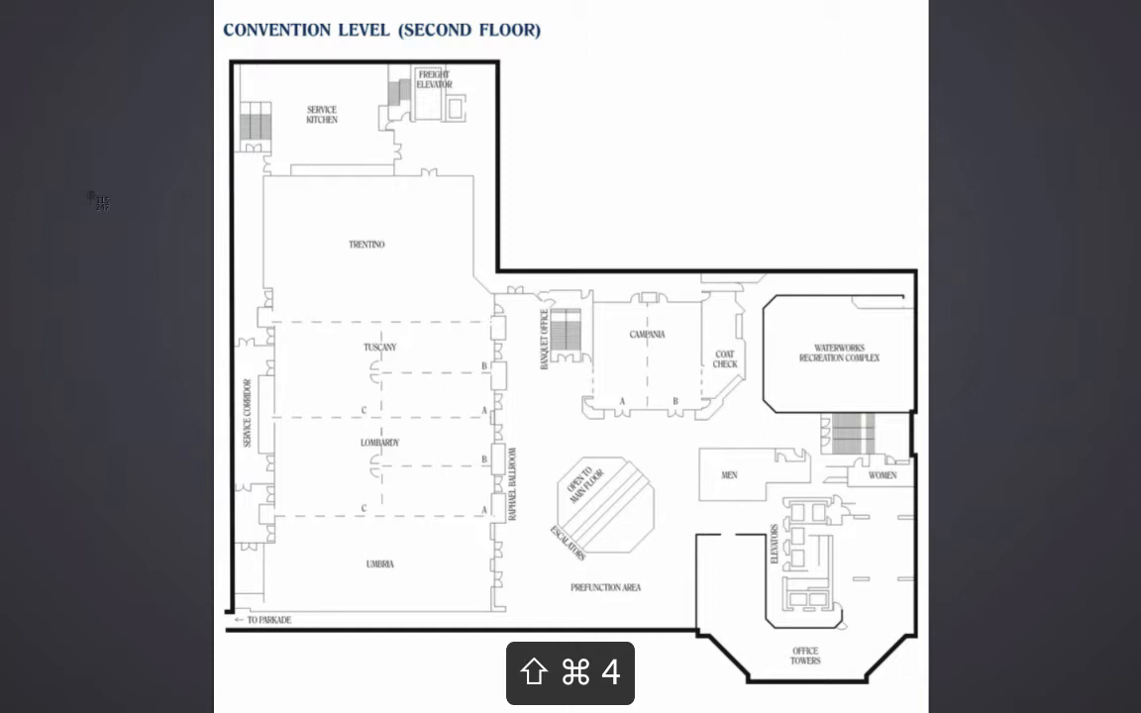
pyautogui.moveTo(219, 17); pyautogui.dragTo(925, 705)
# Step: Open the captured floor plan screenshot from the desktop in Preview and copy the entire image
pyautogui.hotkey('ctrl', 'Up')
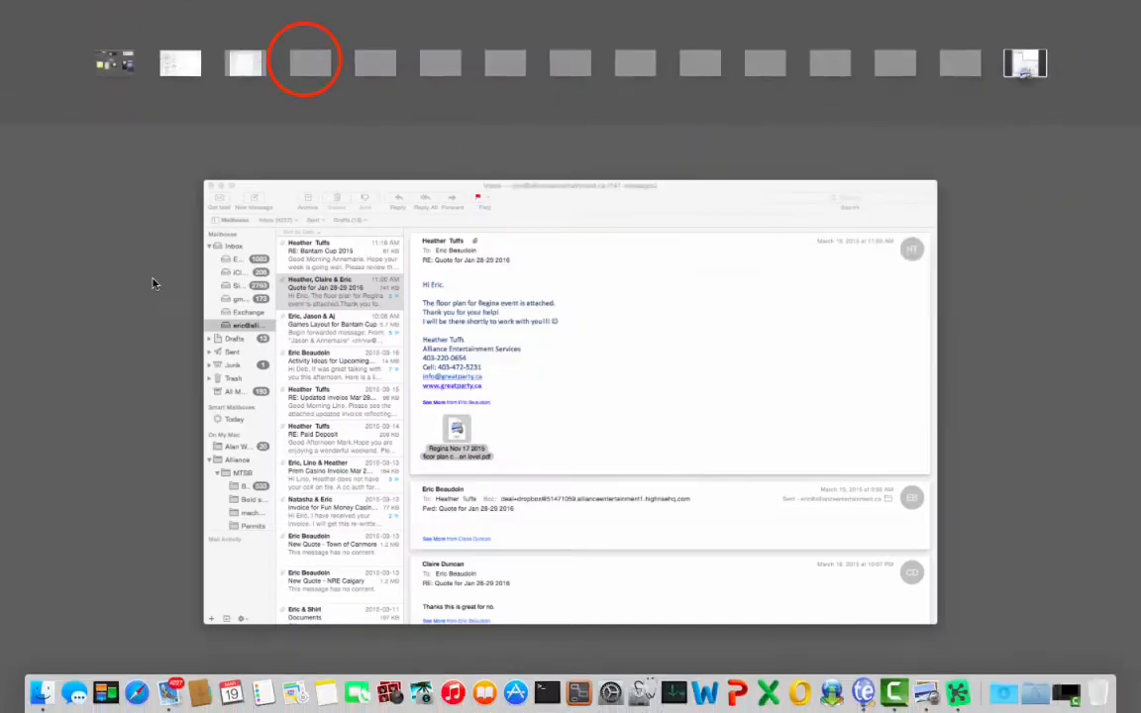
pyautogui.click(302, 54)
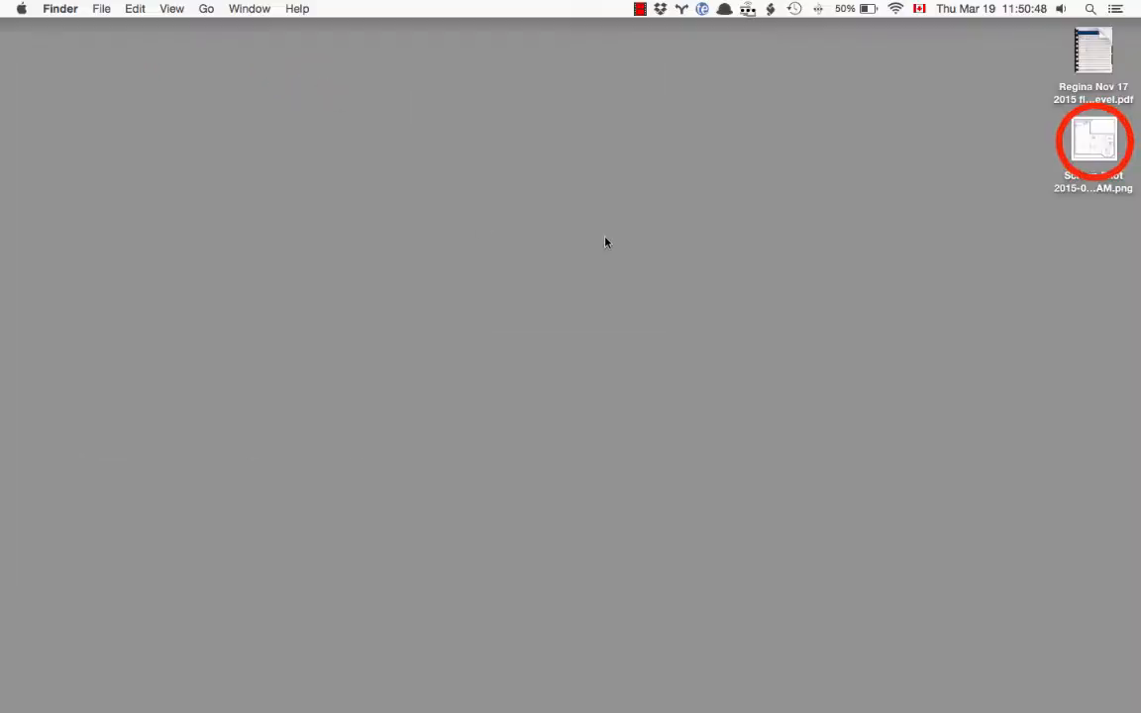
pyautogui.doubleClick(1093, 141)
pyautogui.press('super+a')
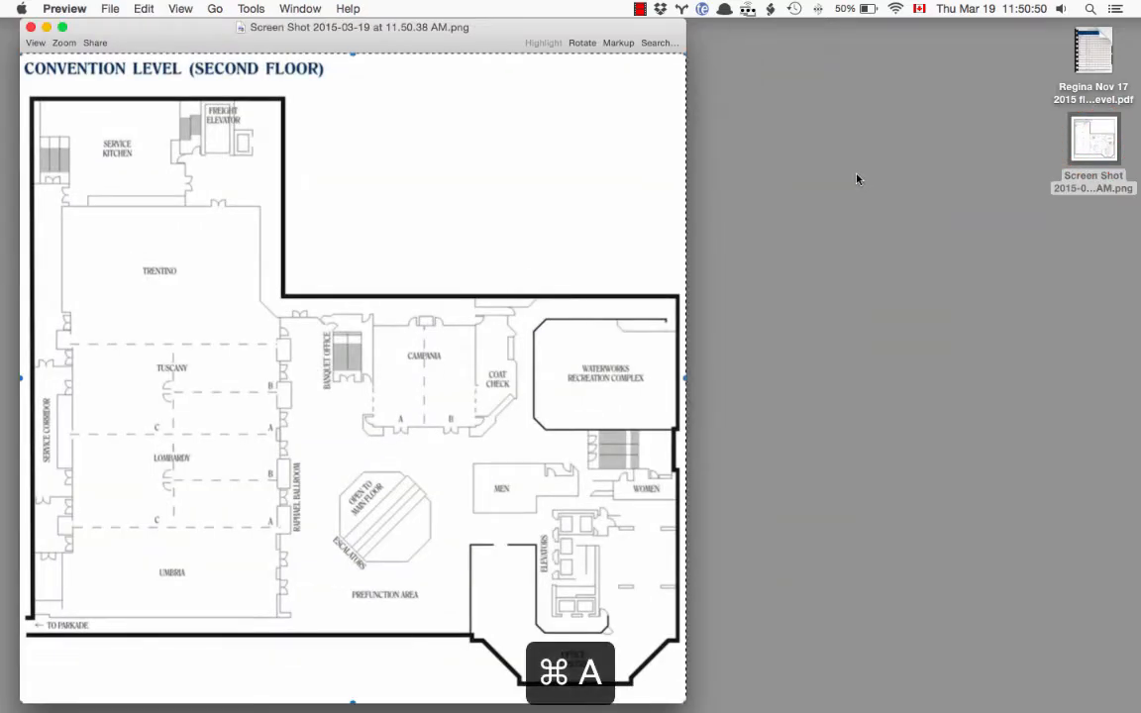
pyautogui.press('super+c')
# Step: Switch to OmniGraffle and paste the copied floor plan image onto Canvas 1
pyautogui.hotkey('ctrl', 'Up')
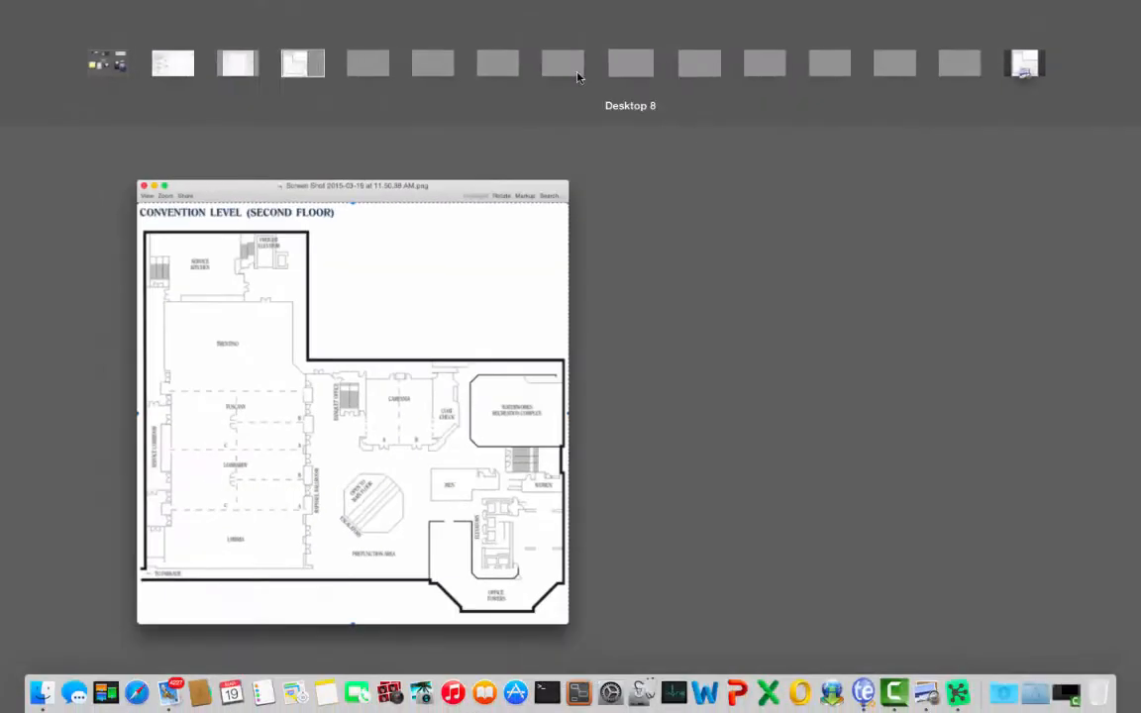
pyautogui.click(241, 46)
pyautogui.press('super+v')
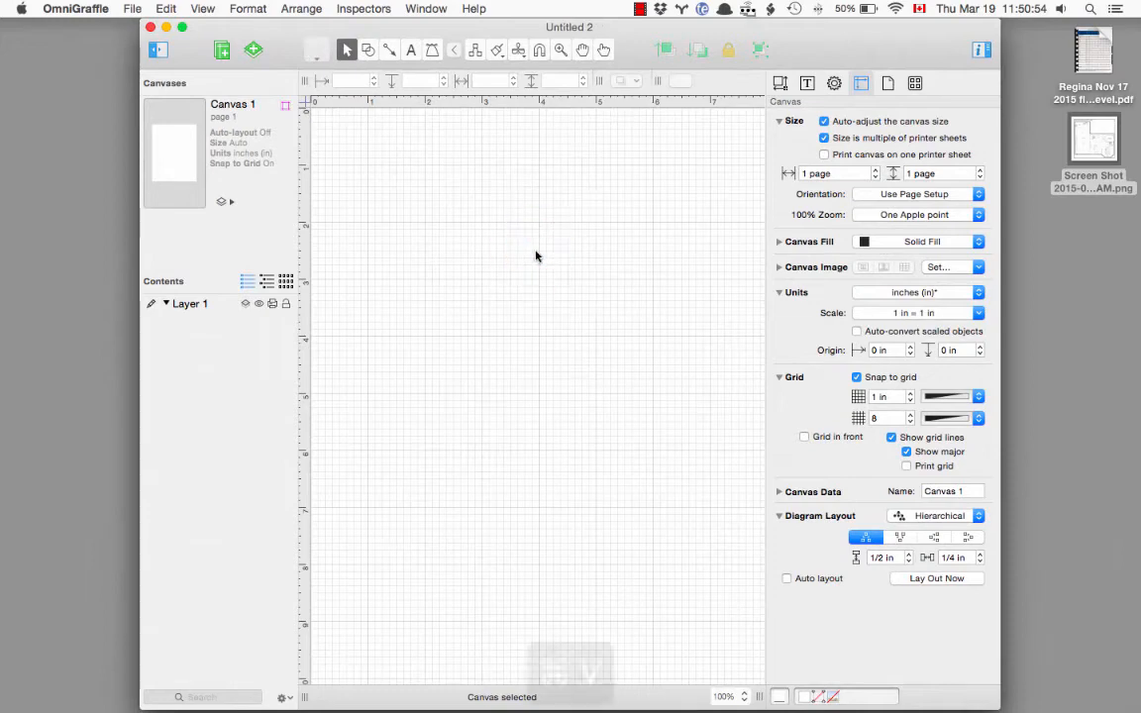
pyautogui.press('super+shift+comma')
pyautogui.press('super+shift+comma')
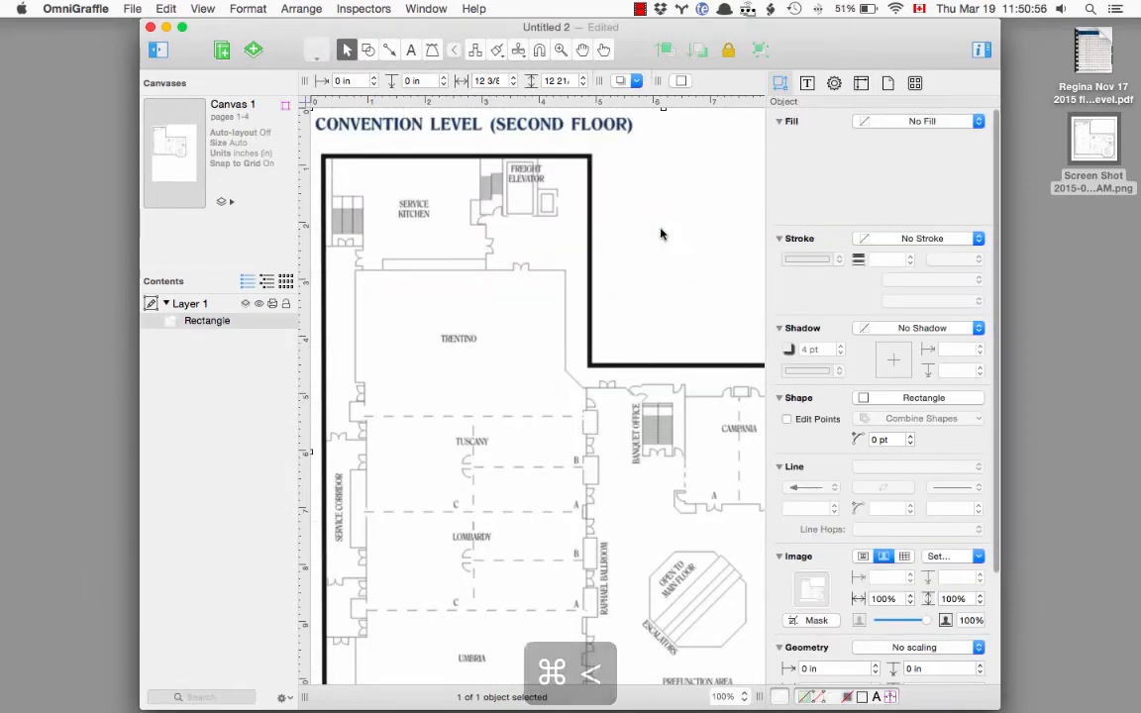
pyautogui.click(620, 446)
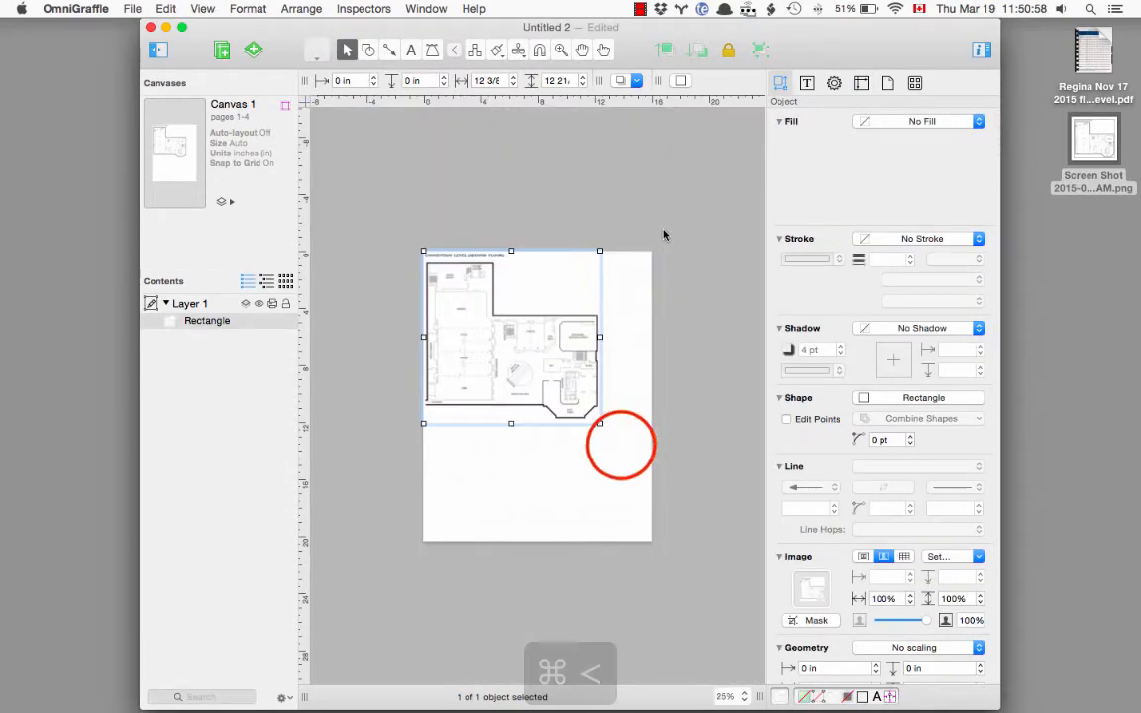
pyautogui.click(540, 330)
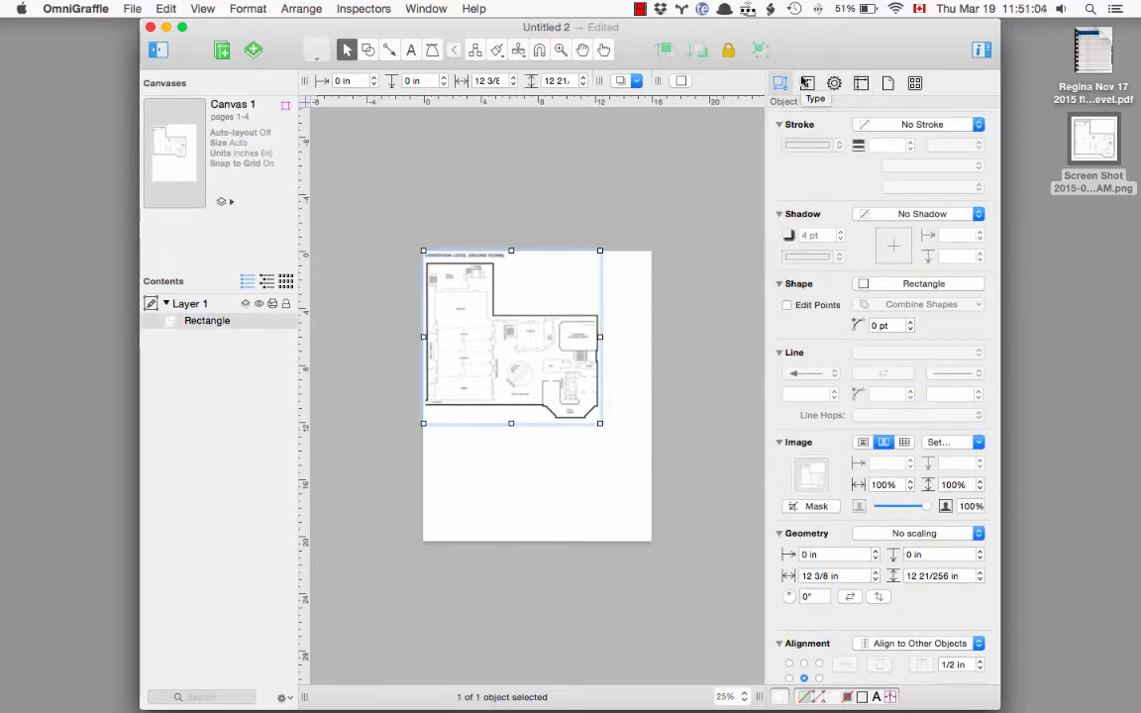
# Step: Undo the freehand resize of the floor plan image and set its geometry scaling to Maintain Aspect Ratio
pyautogui.moveTo(600, 251); pyautogui.dragTo(594, 361)
pyautogui.press('cmd+z')
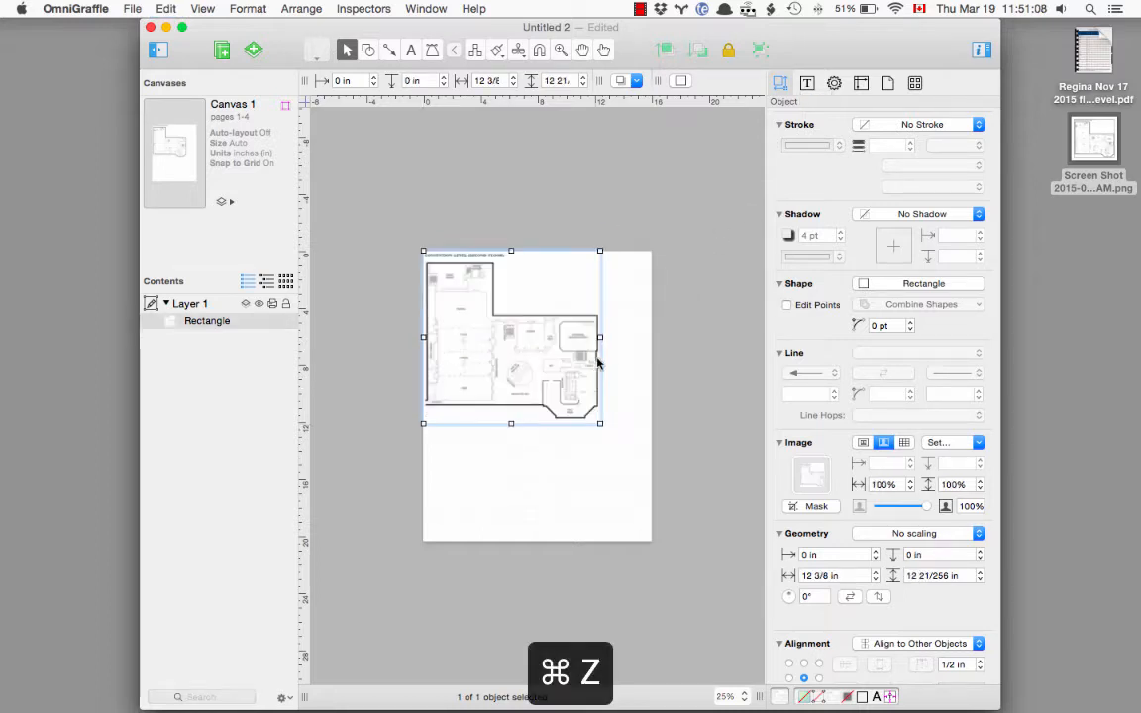
pyautogui.click(950, 534)
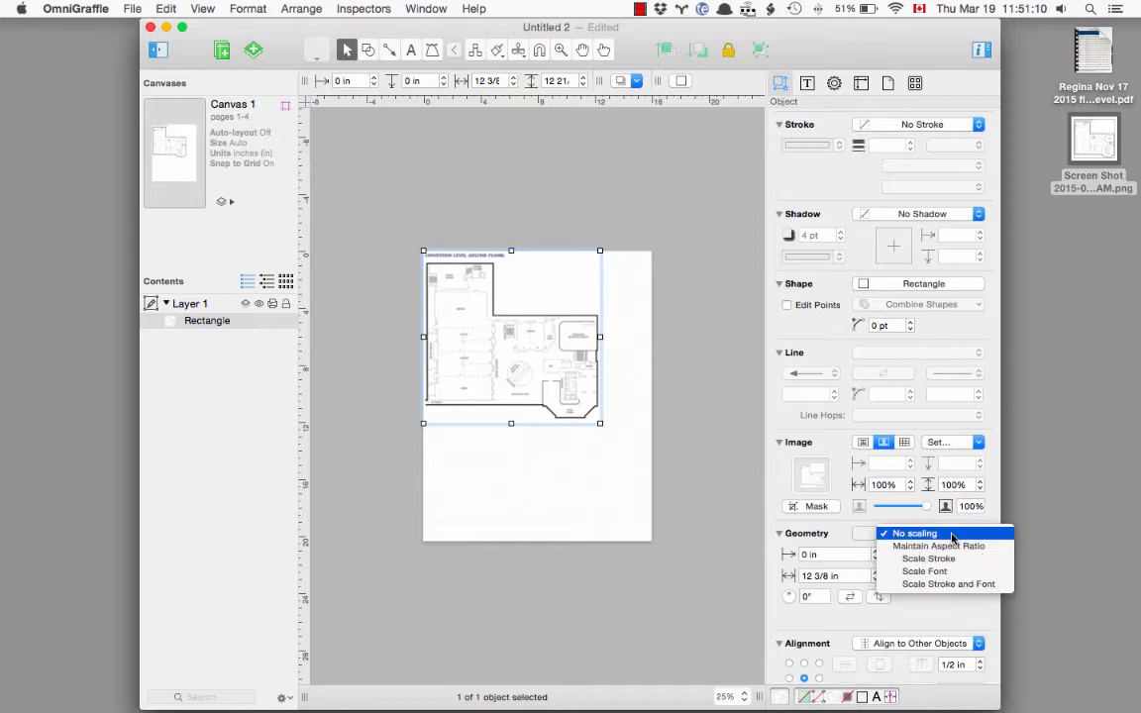
pyautogui.click(951, 546)
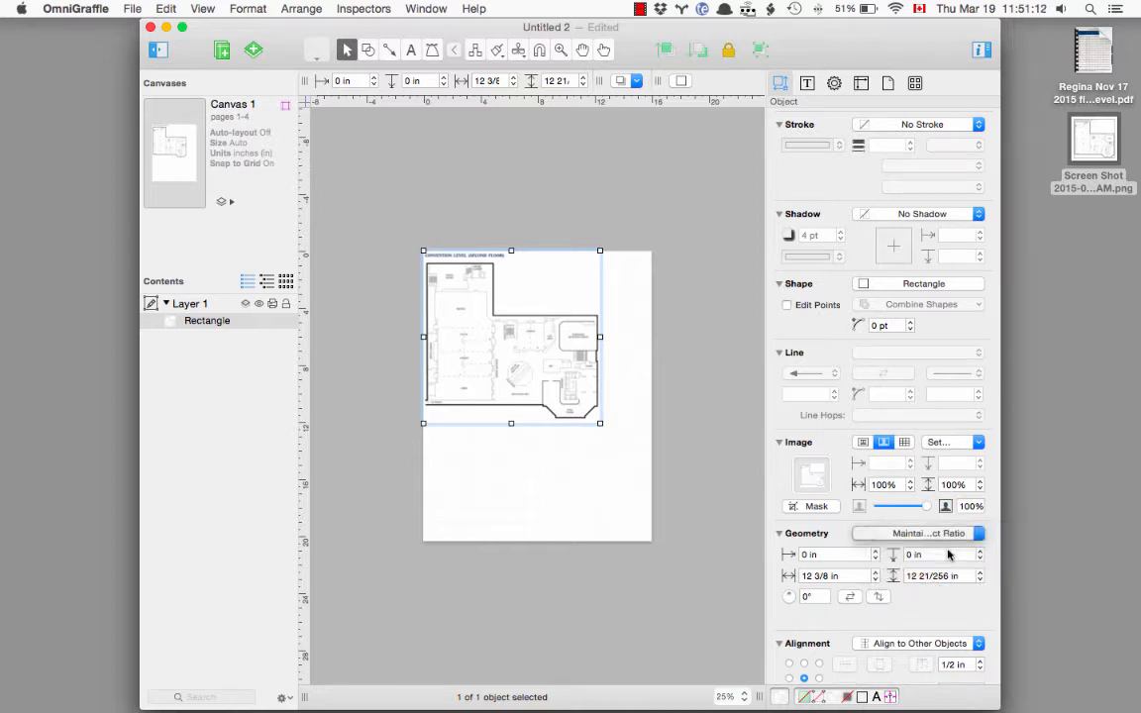
# Step: Shrink the floor plan image proportionally to about 7 1/4 in high and position it across the width of a single page
pyautogui.click(615, 248)
pyautogui.click(599, 250)
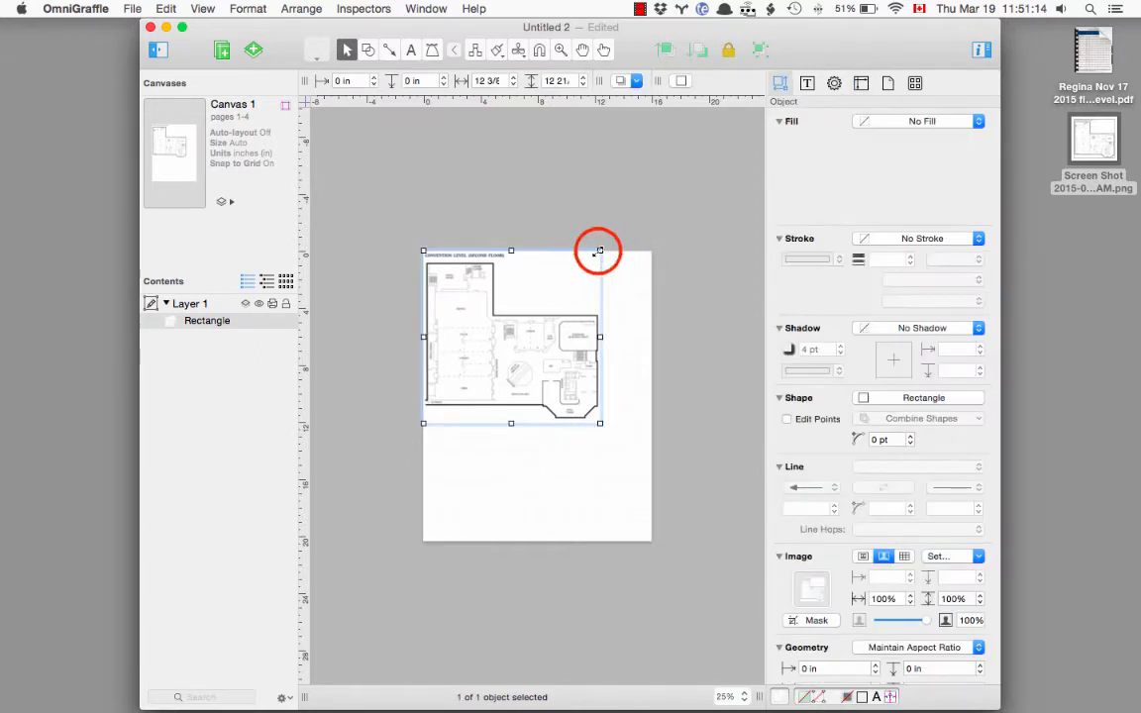
pyautogui.moveTo(600, 251); pyautogui.dragTo(585, 328)
pyautogui.click(551, 382)
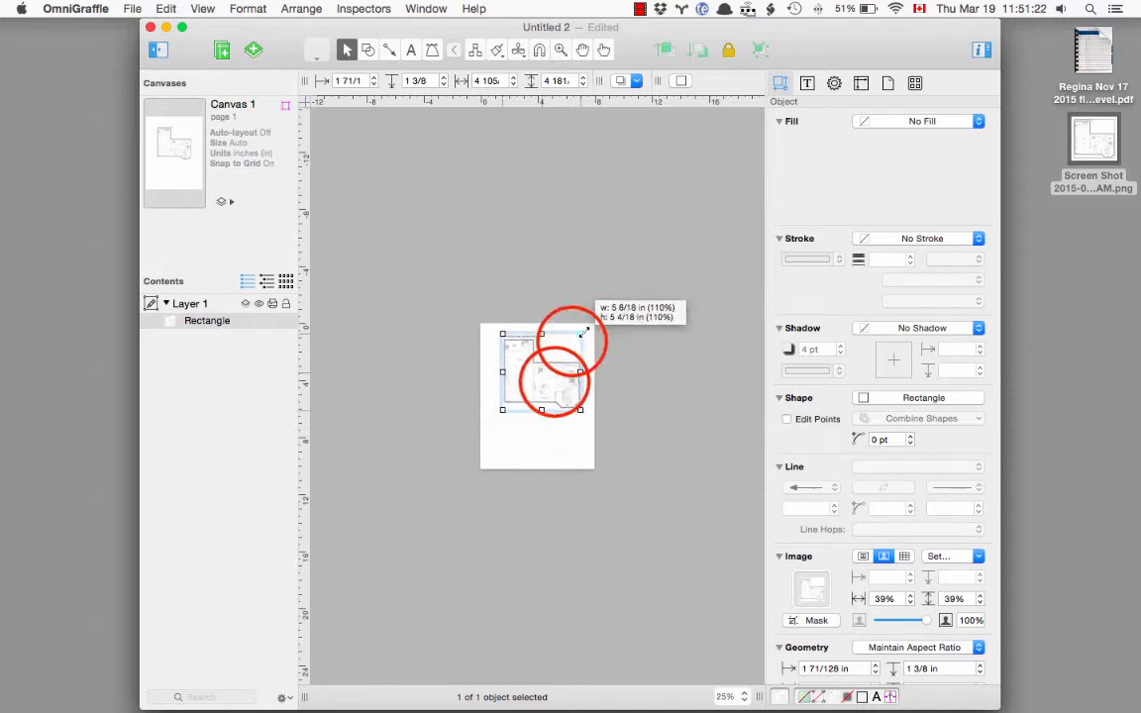
pyautogui.moveTo(554, 382); pyautogui.dragTo(543, 408)
pyautogui.moveTo(573, 354); pyautogui.dragTo(582, 327)
pyautogui.moveTo(543, 382); pyautogui.dragTo(544, 419)
pyautogui.click(538, 365)
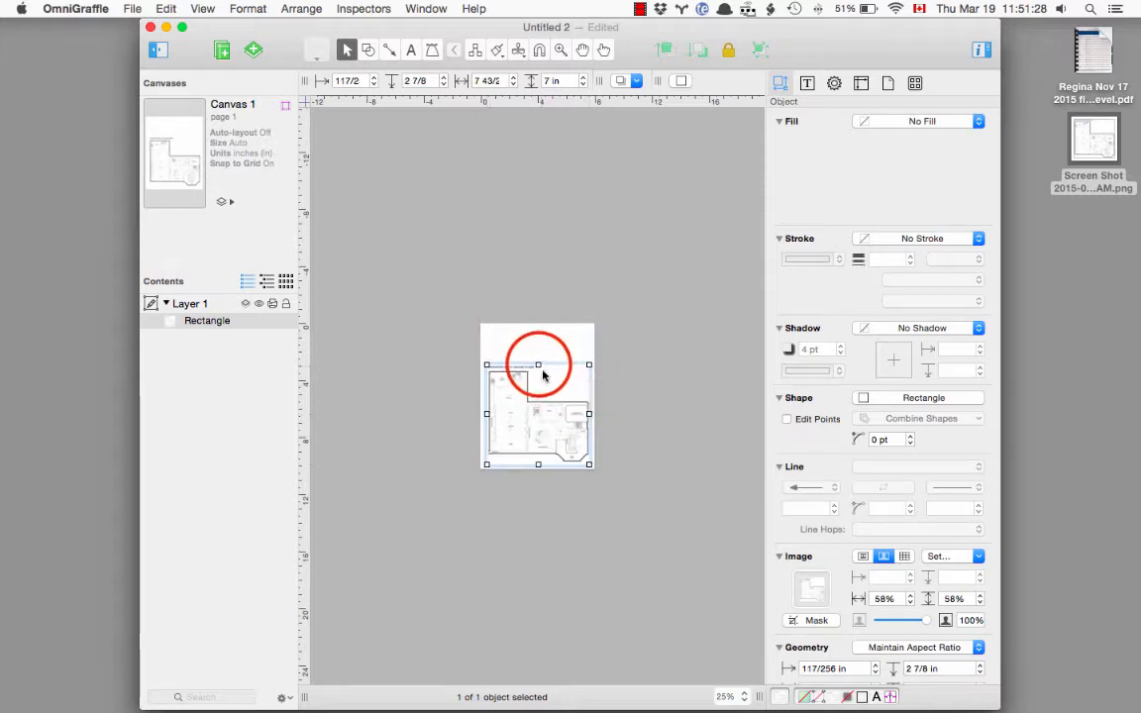
pyautogui.moveTo(537, 364); pyautogui.dragTo(538, 359)
pyautogui.moveTo(536, 400); pyautogui.dragTo(535, 394)
pyautogui.click(618, 400)
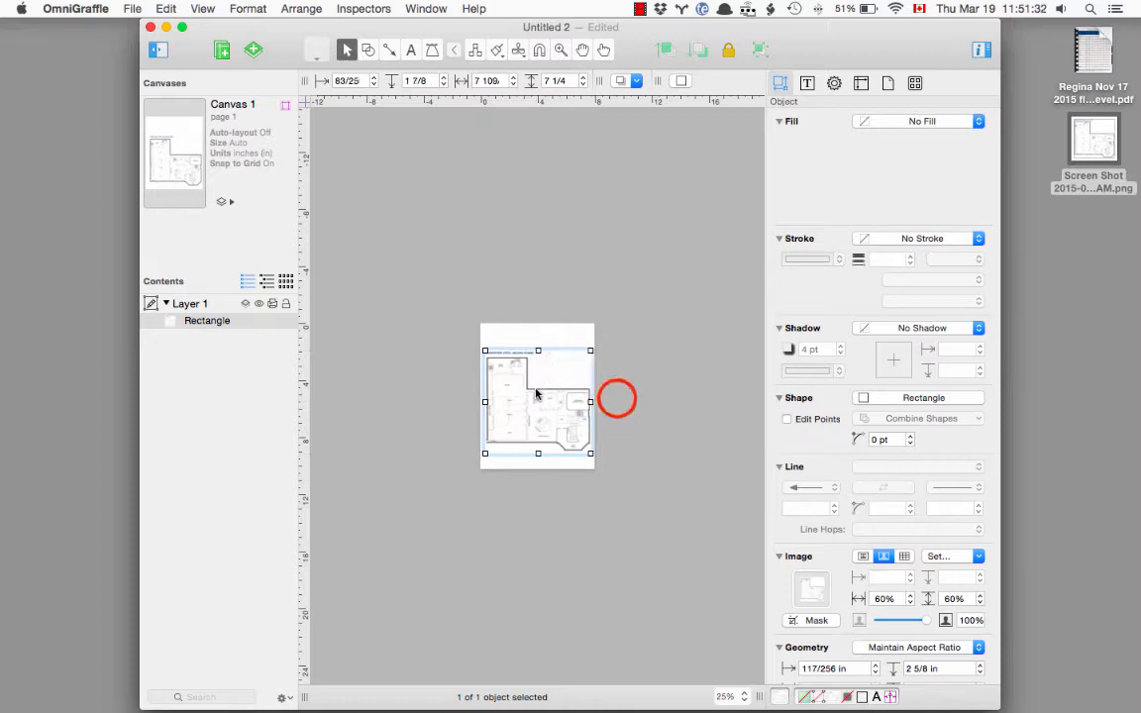
# Step: Enlarge the document window and examine the pasted plan's ballroom area at 200% for image sharpness
pyautogui.press('super+shift+period')
pyautogui.press('super+shift+period')
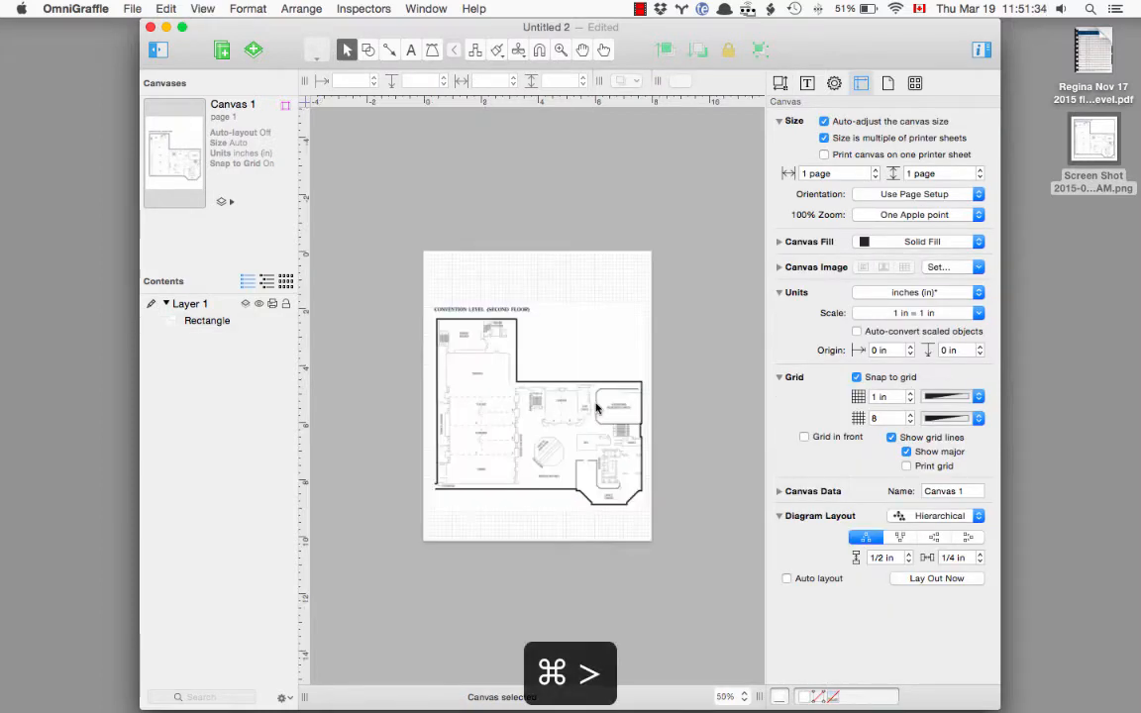
pyautogui.hotkey('ctrl', 'alt', 'g')
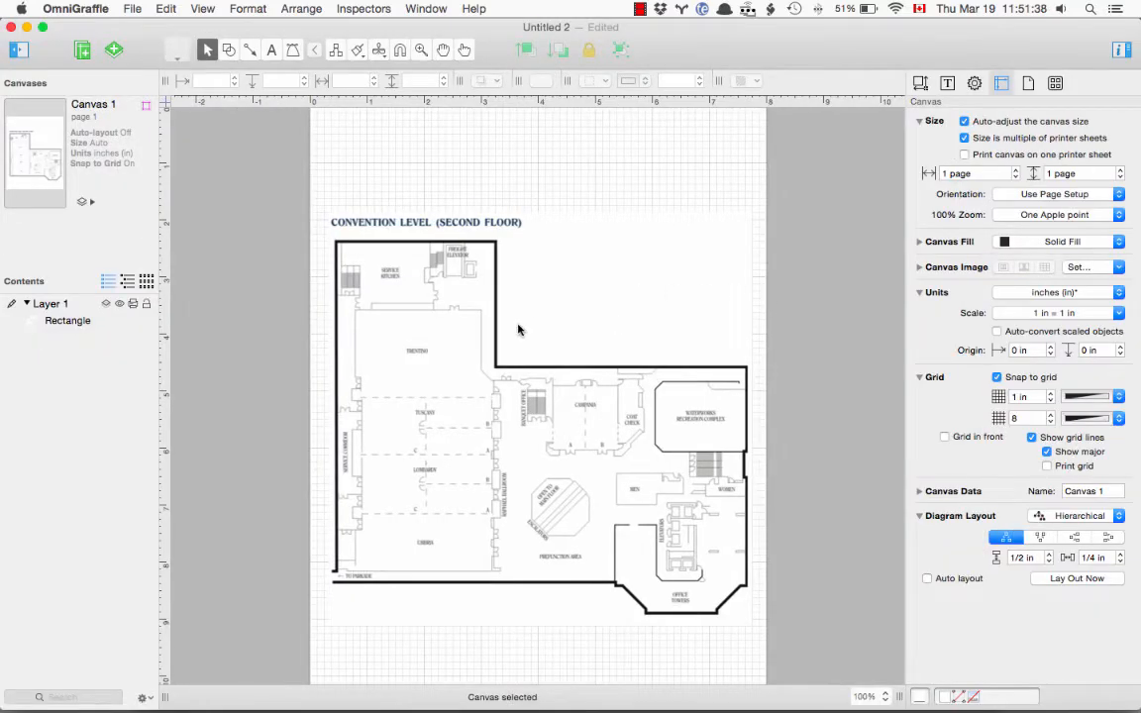
pyautogui.press('super+shift+period')
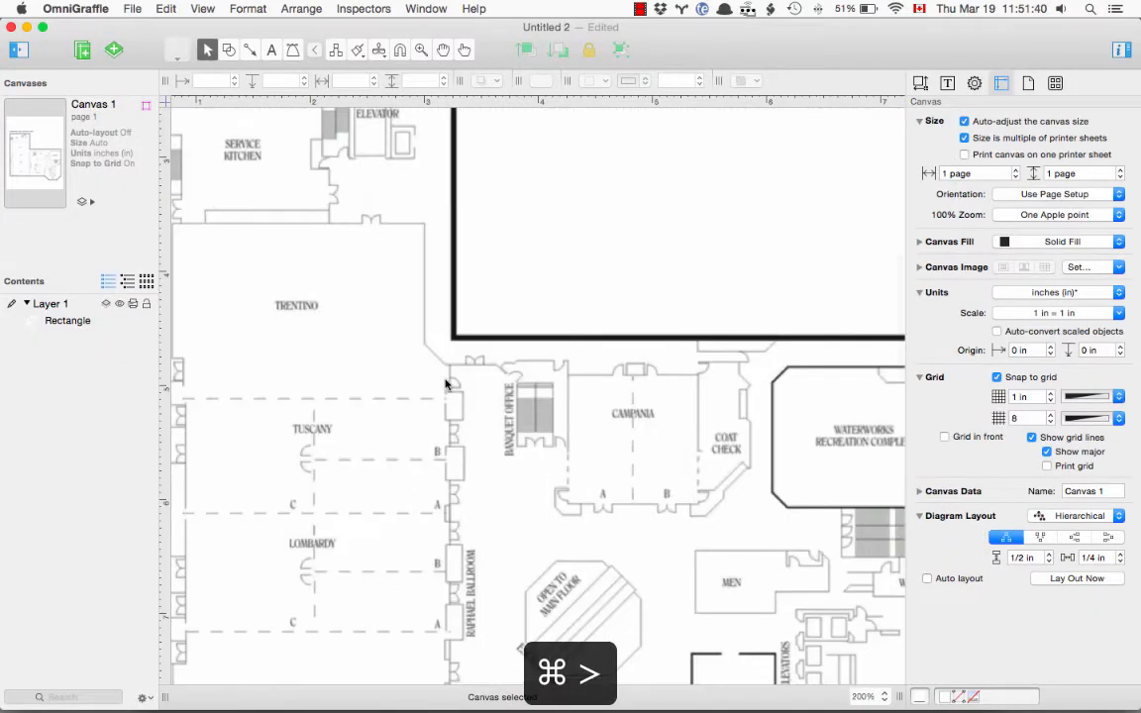
pyautogui.hscroll(-4, 396, 301)
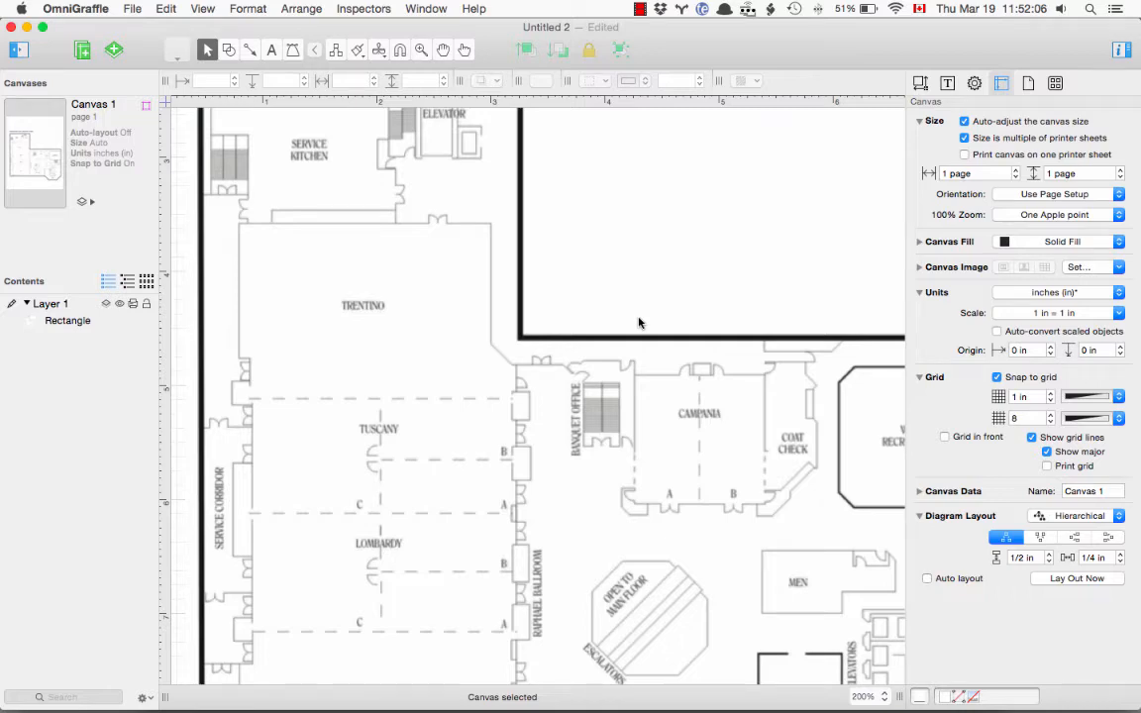
# Step: Switch to Preview, quit it to close the floor plan screenshot, and return to OmniGraffle
pyautogui.press('super+Tab')
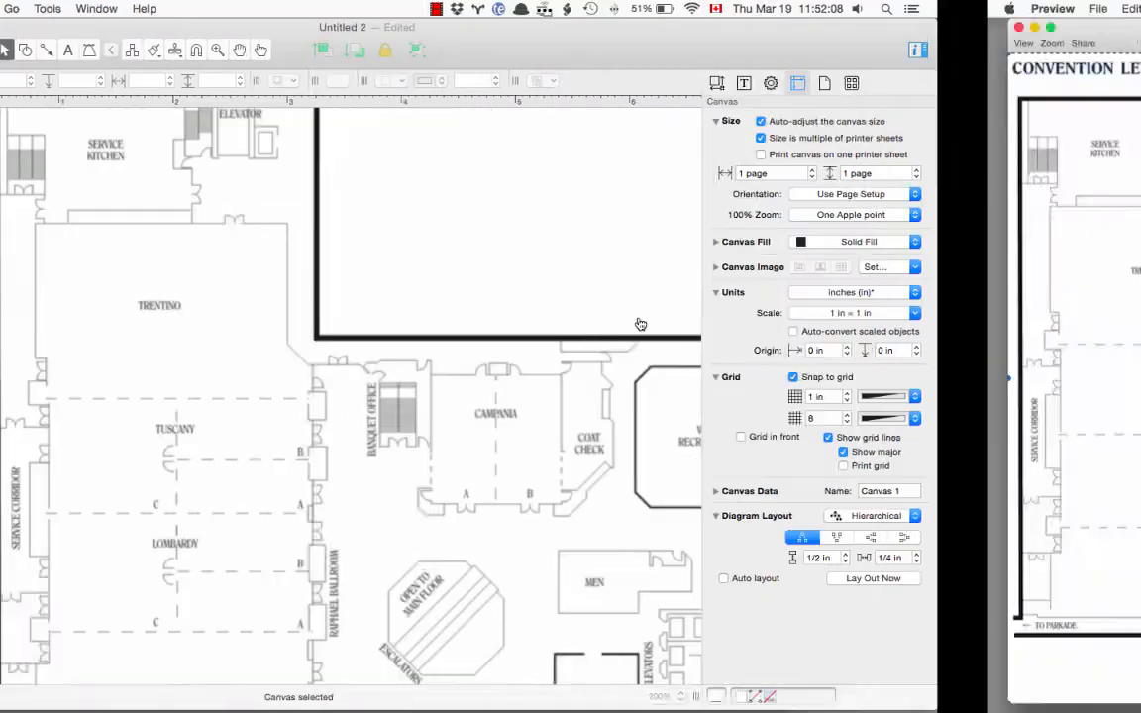
pyautogui.press('super+q')
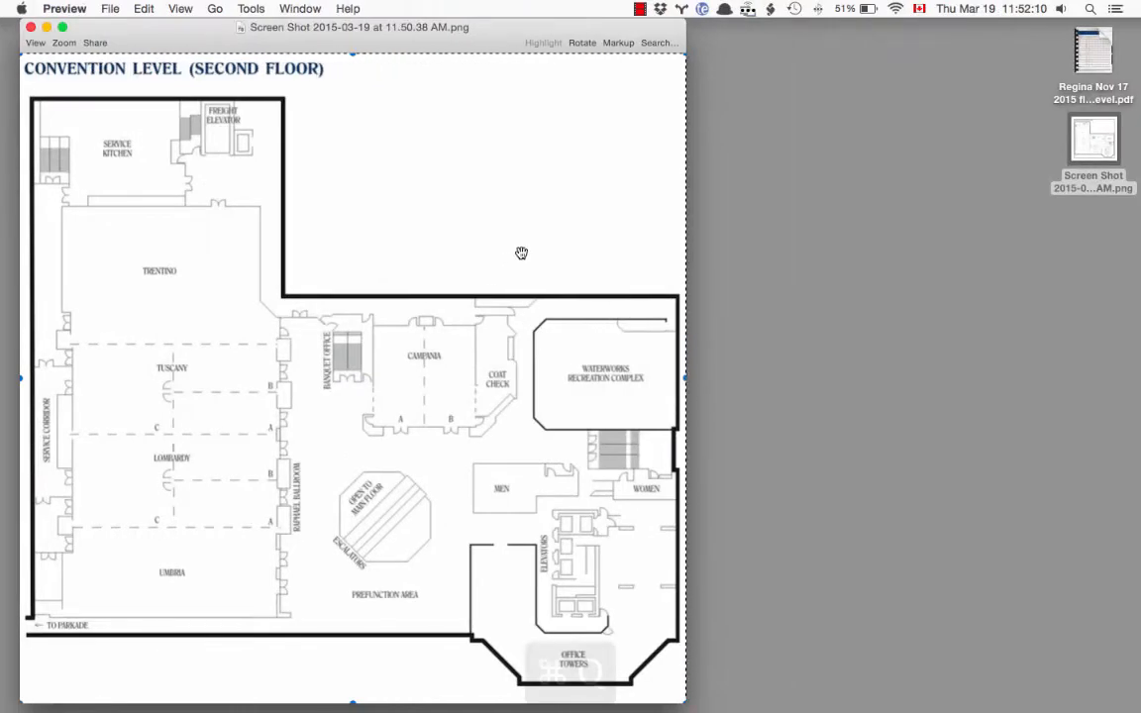
pyautogui.press('super+Tab')
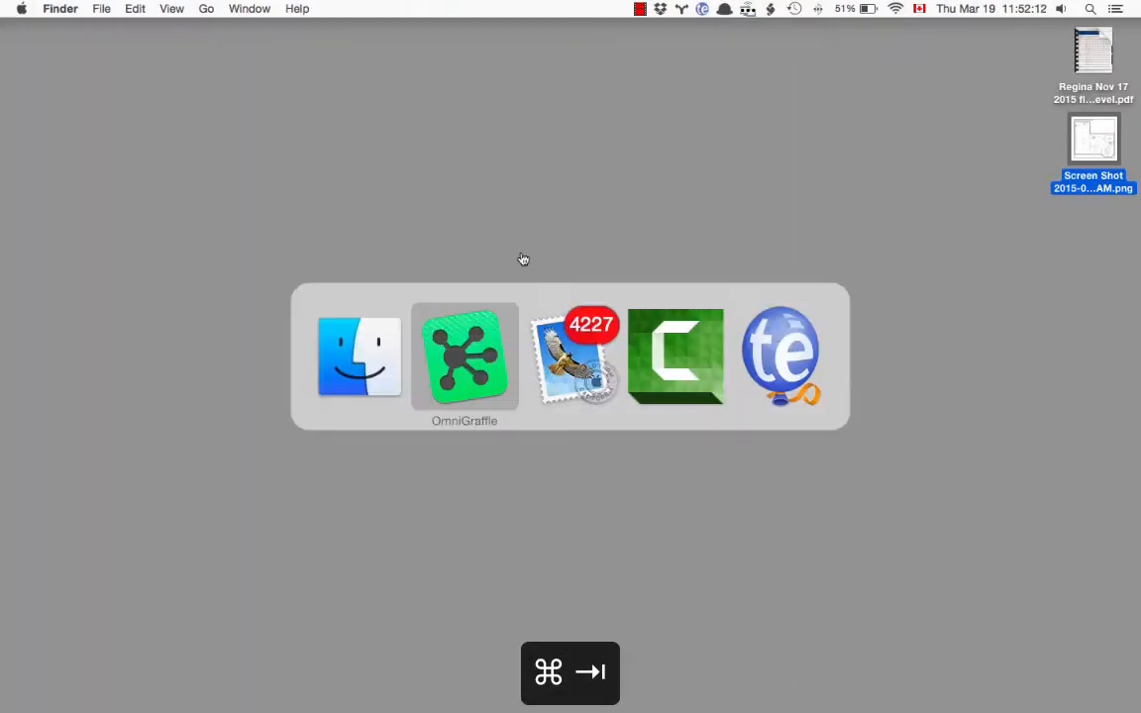
pyautogui.press('super+Tab')
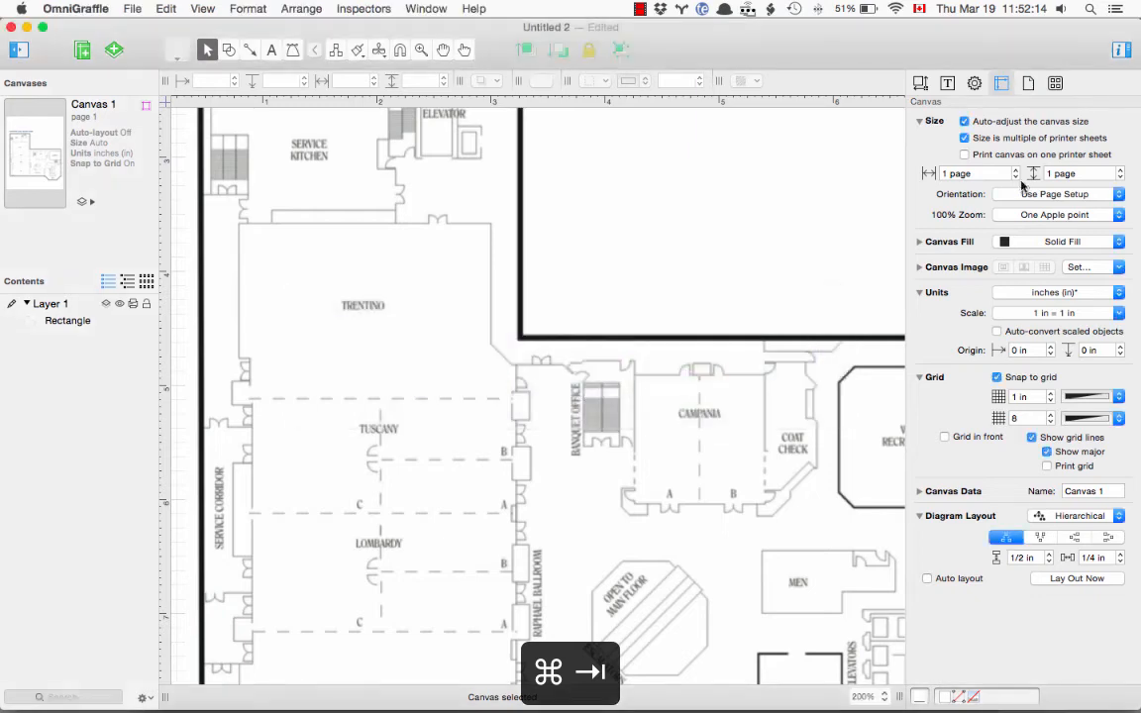
# Step: Open the Regina floor plan PDF from the desktop in Preview, full screen and enlarged around the Tuscany and Lombardy rooms
pyautogui.hotkey('ctrl', 'Up')
pyautogui.click(300, 37)
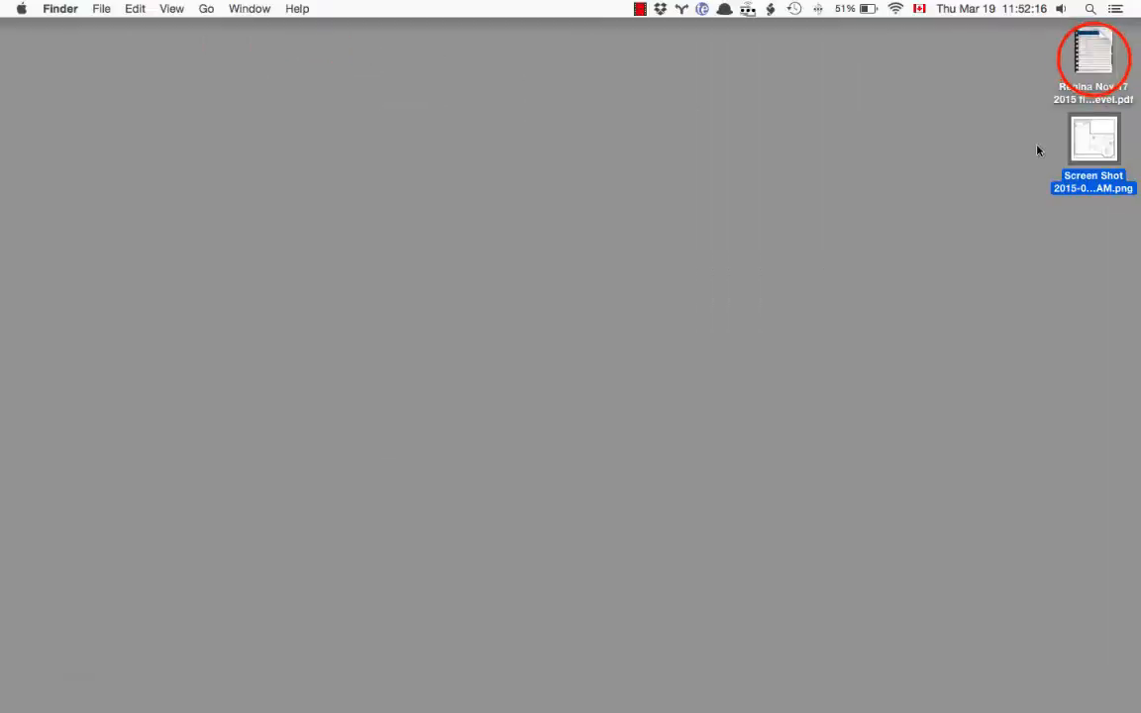
pyautogui.click(1095, 58)
pyautogui.doubleClick(1103, 61)
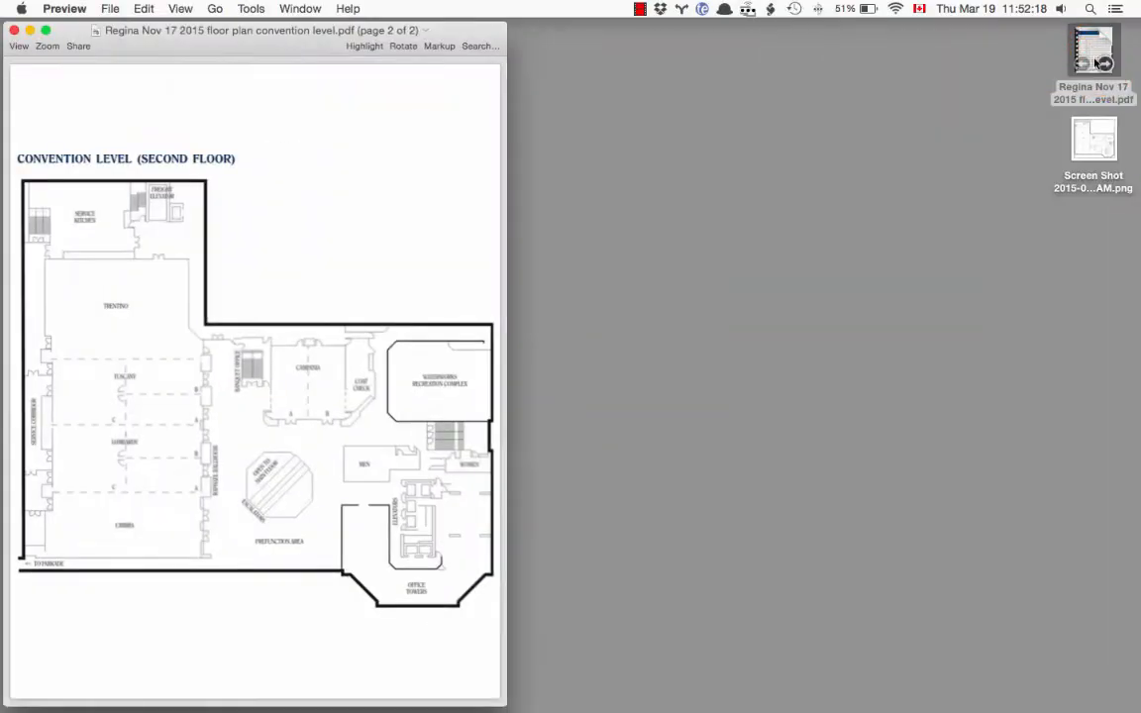
pyautogui.click(45, 32)
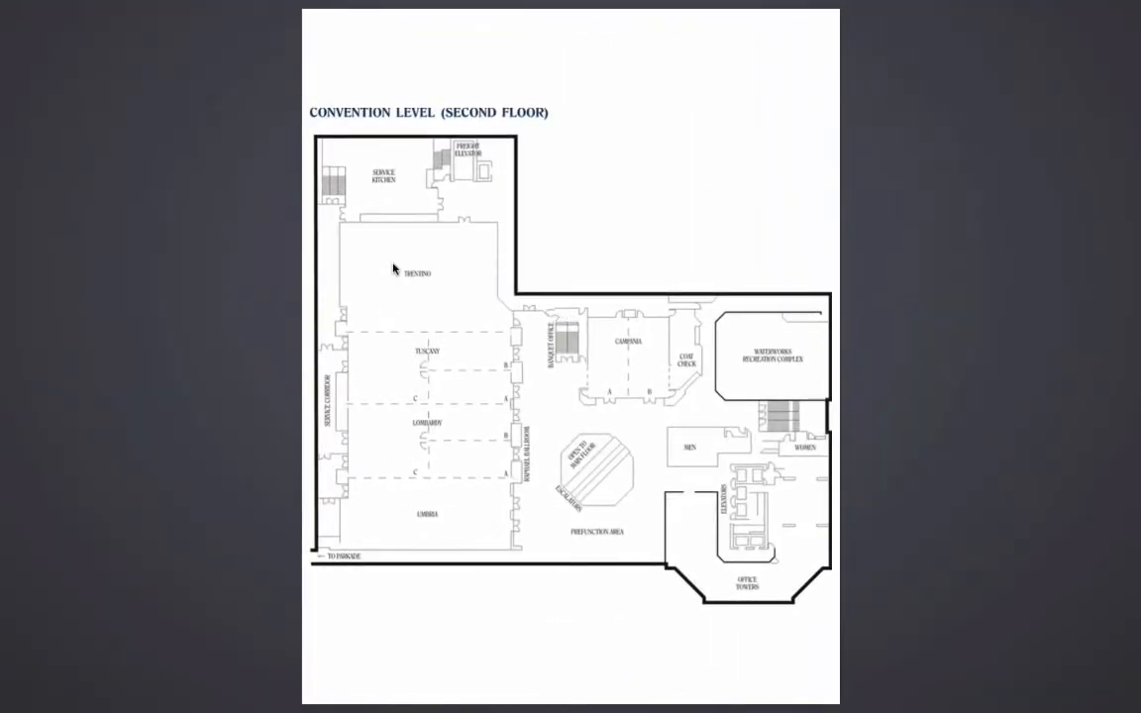
pyautogui.scroll(5, 393, 267)
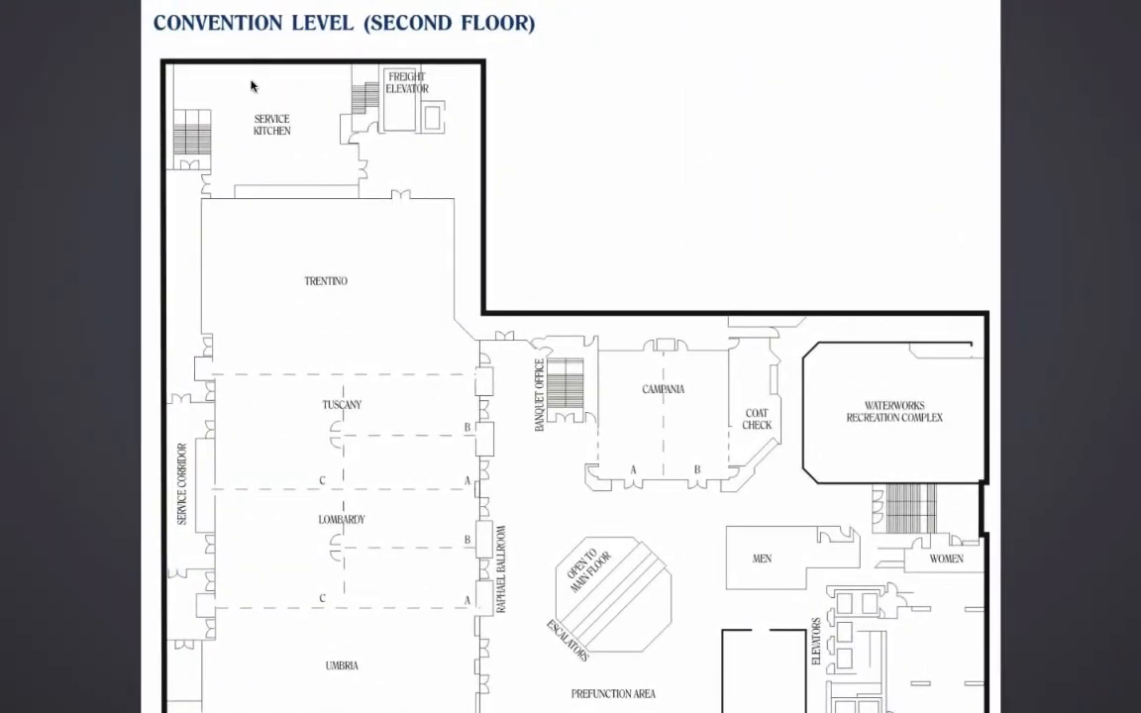
pyautogui.scroll(-5, 347, 267)
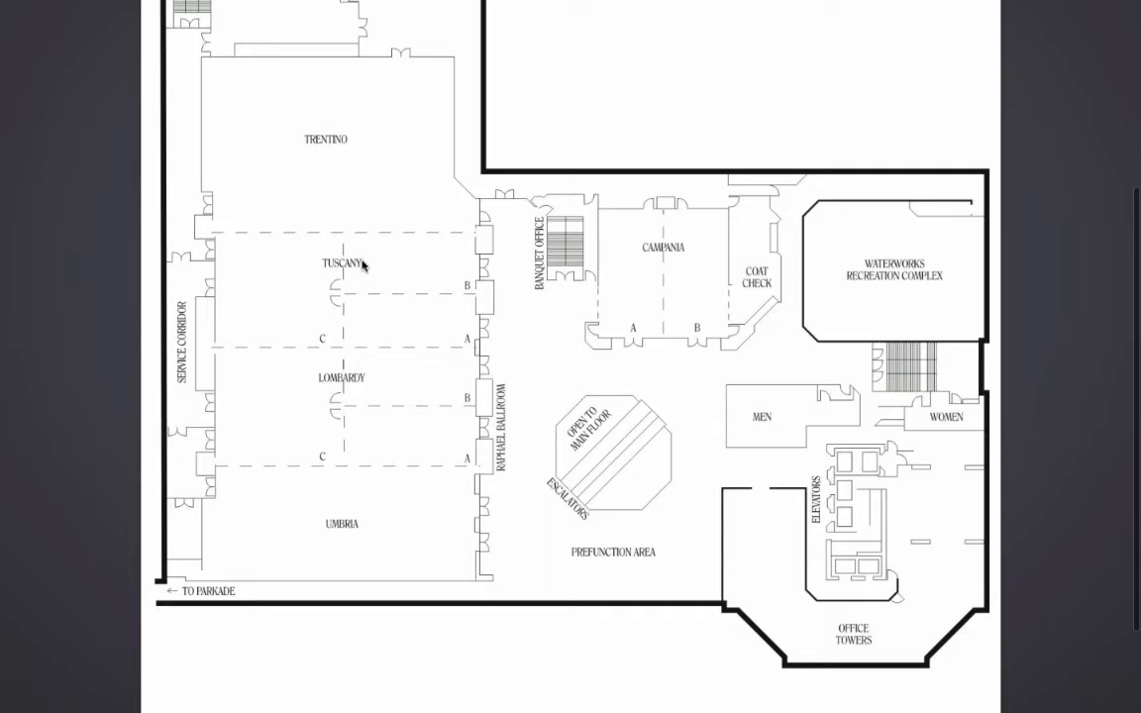
pyautogui.scroll(2, 362, 294)
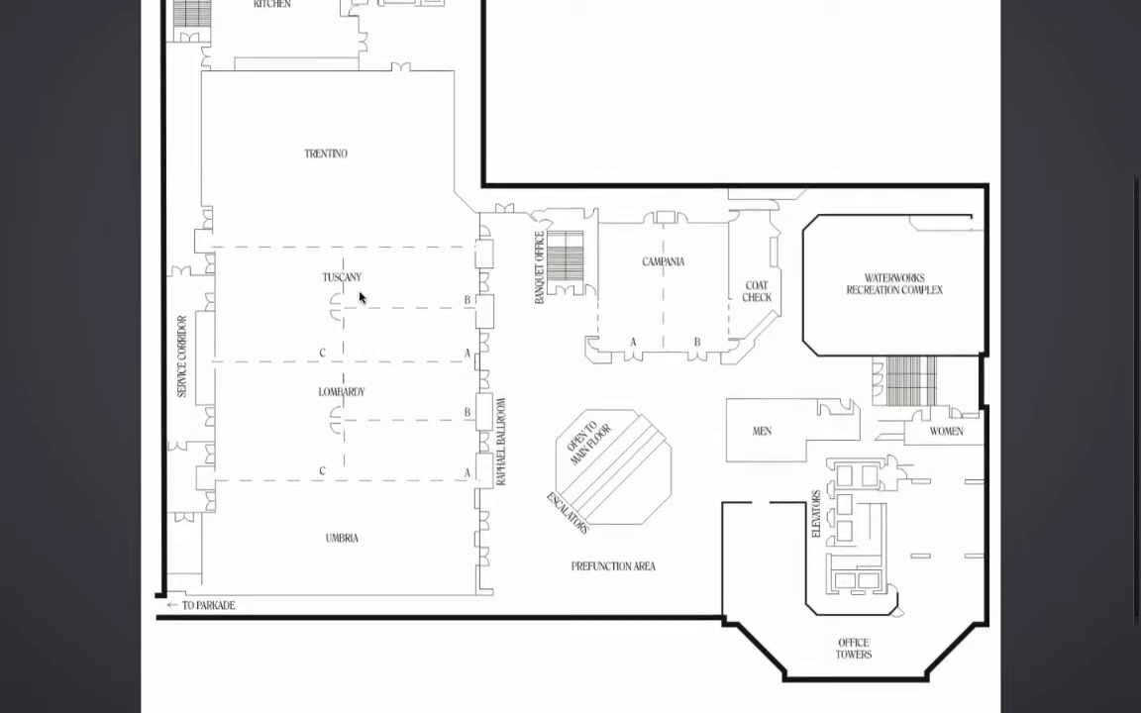
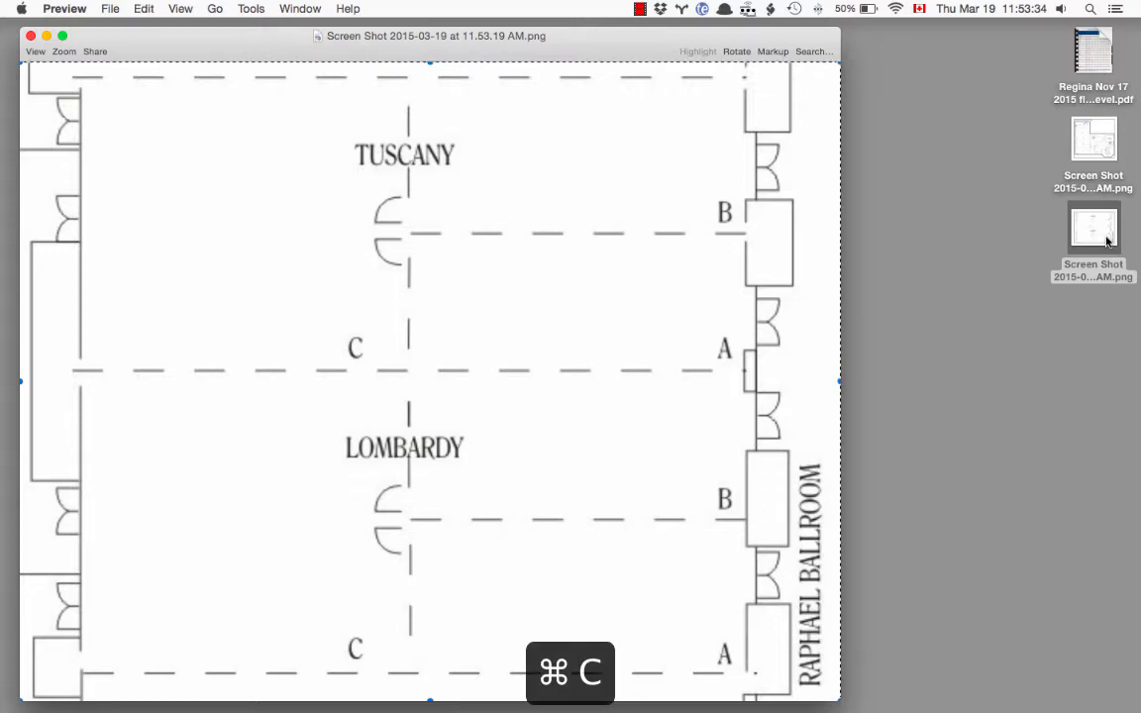
# Step: Switch to OmniGraffle and replace the full floor plan image with the copied Tuscany and Lombardy close-up
pyautogui.hotkey('ctrl', 'Up')
pyautogui.click(243, 60)
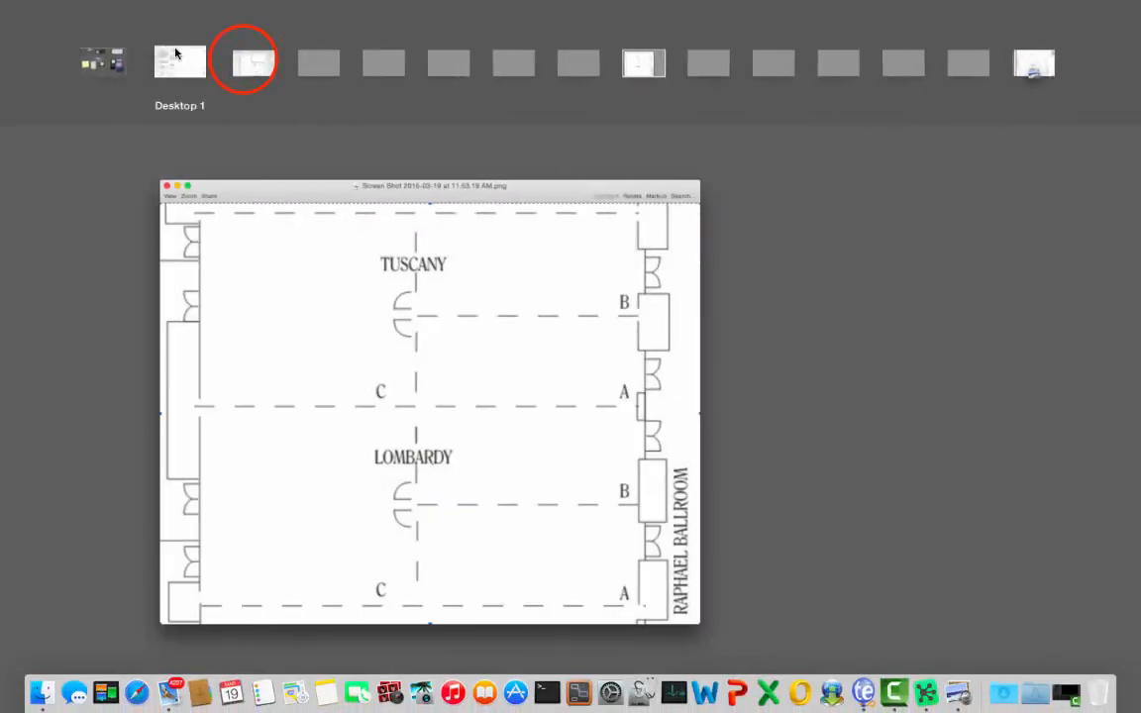
pyautogui.click(248, 61)
pyautogui.click(415, 397)
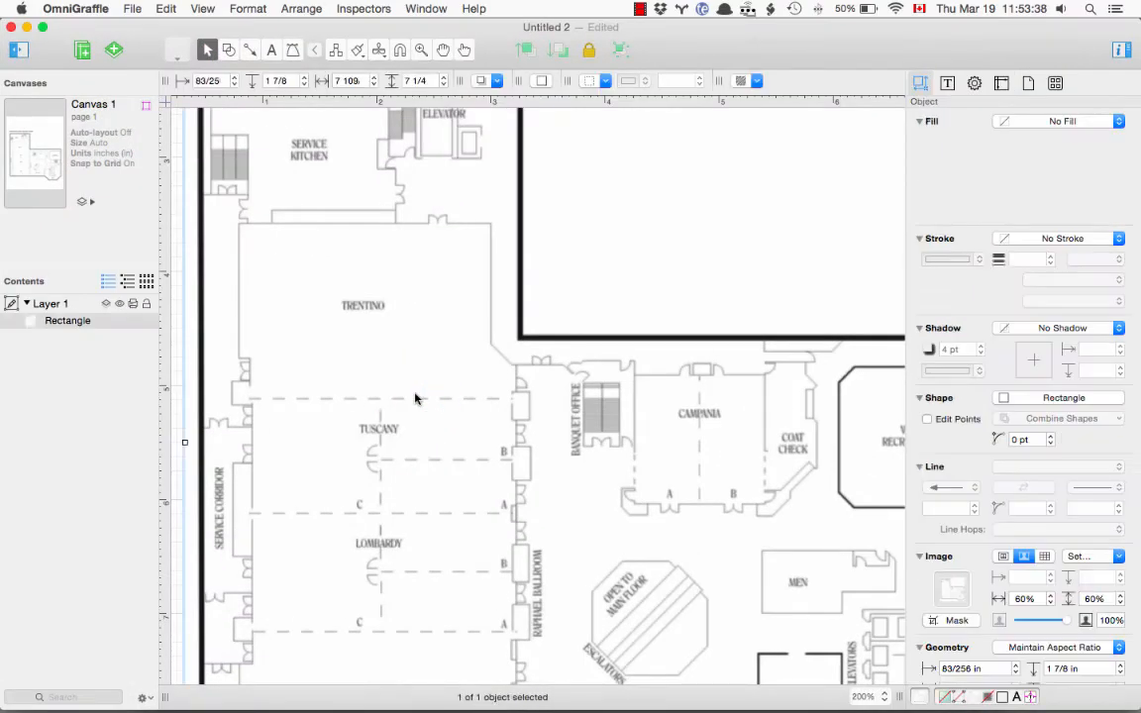
pyautogui.press('cmd+x')
pyautogui.press('cmd+v')
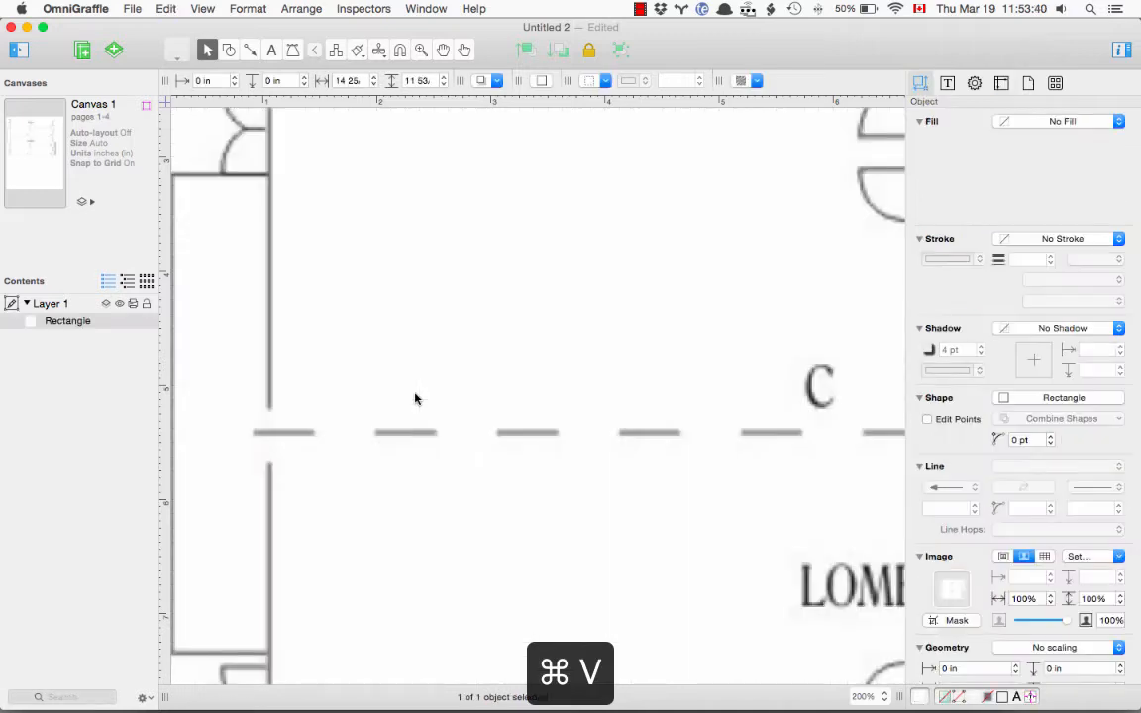
# Step: Set the close-up image's geometry scaling to Maintain Aspect Ratio and show the whole image at 50% zoom
pyautogui.click(1050, 648)
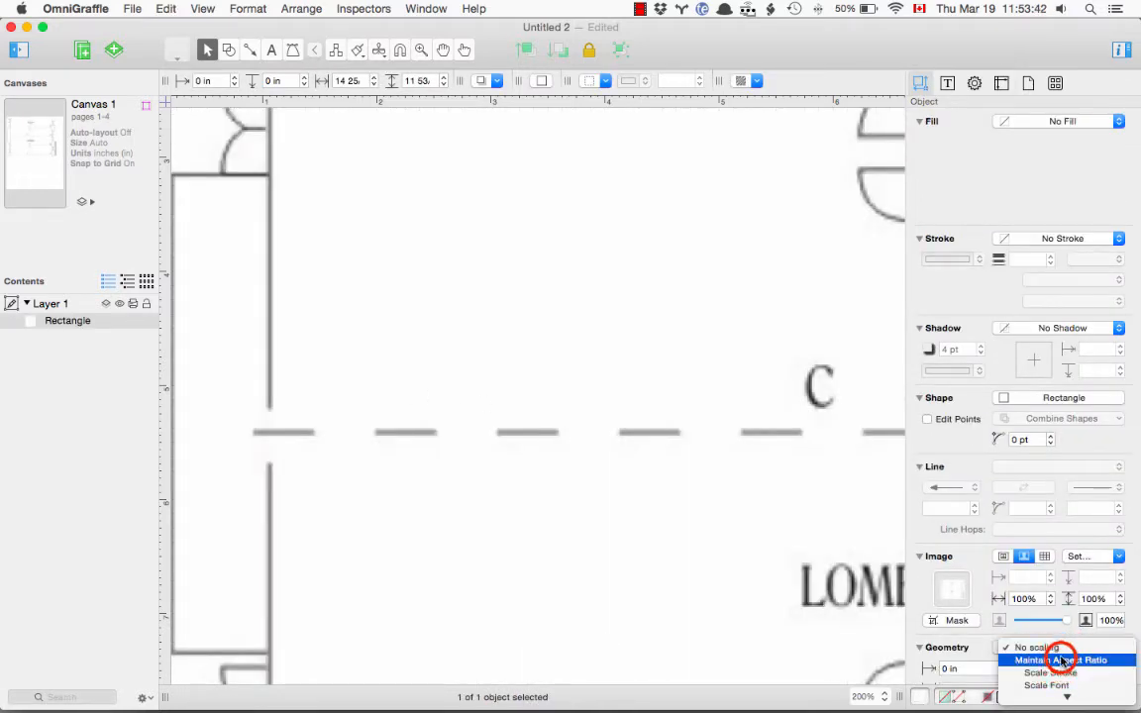
pyautogui.click(1062, 661)
pyautogui.press('cmd+shift+comma')
pyautogui.press('cmd+shift+comma')
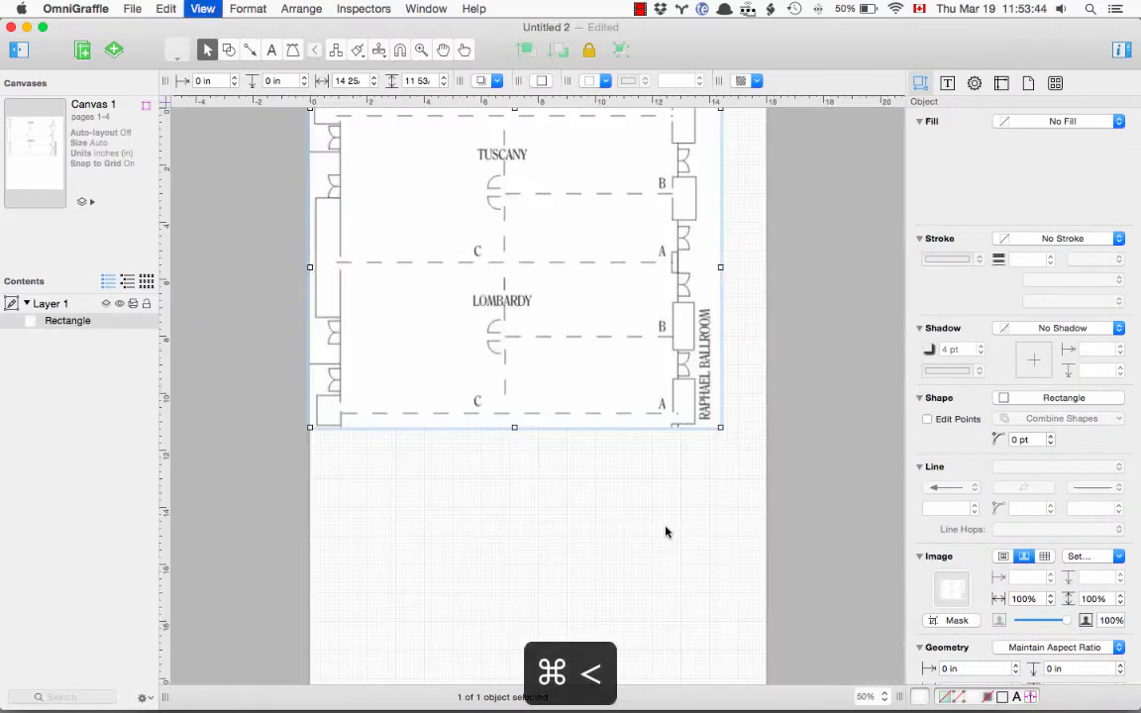
# Step: Shrink the close-up image to about 7 in wide and position it within a single page, viewed at 100% zoom
pyautogui.press('cmd+shift+comma')
pyautogui.moveTo(629, 250); pyautogui.dragTo(461, 333)
pyautogui.moveTo(513, 372); pyautogui.dragTo(521, 301)
pyautogui.moveTo(547, 371); pyautogui.dragTo(536, 394)
pyautogui.click(611, 397)
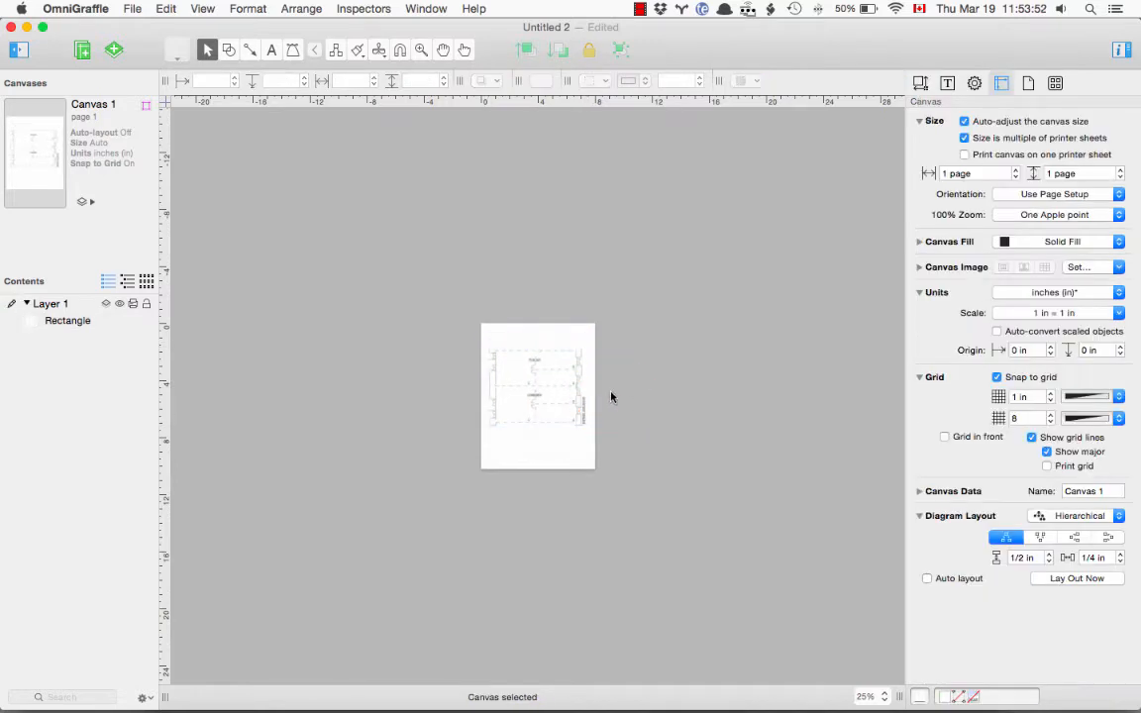
pyautogui.press('super+shift+period')
pyautogui.press('super+shift+period')
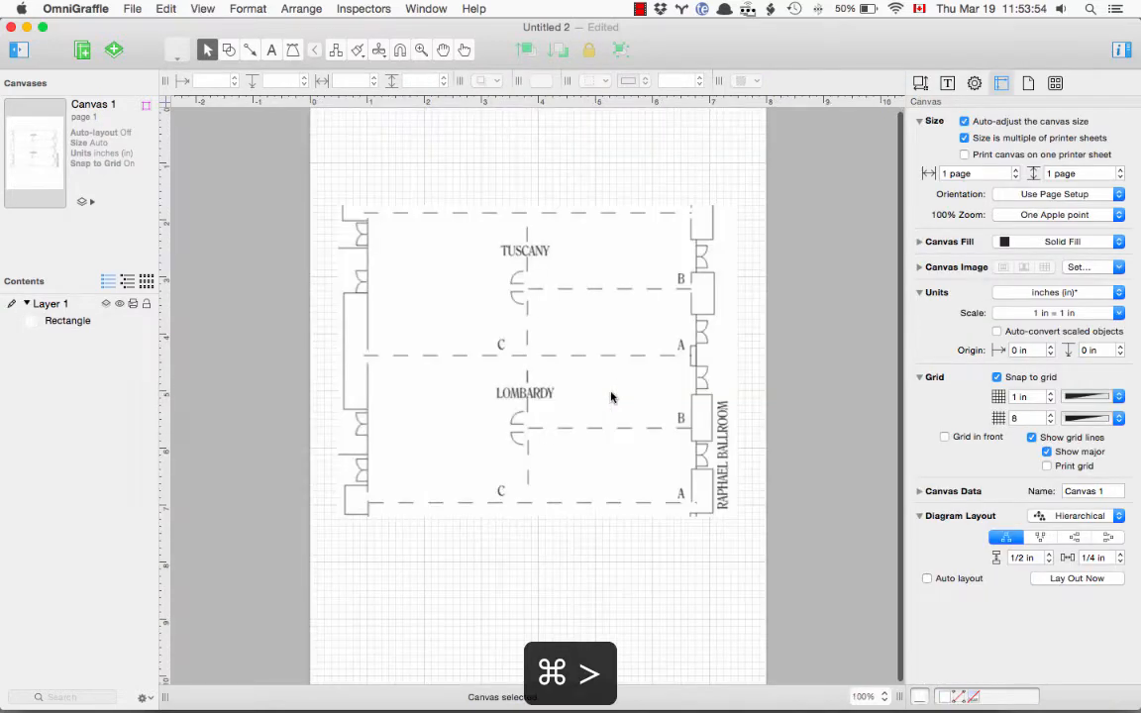
pyautogui.press('super+shift+period')
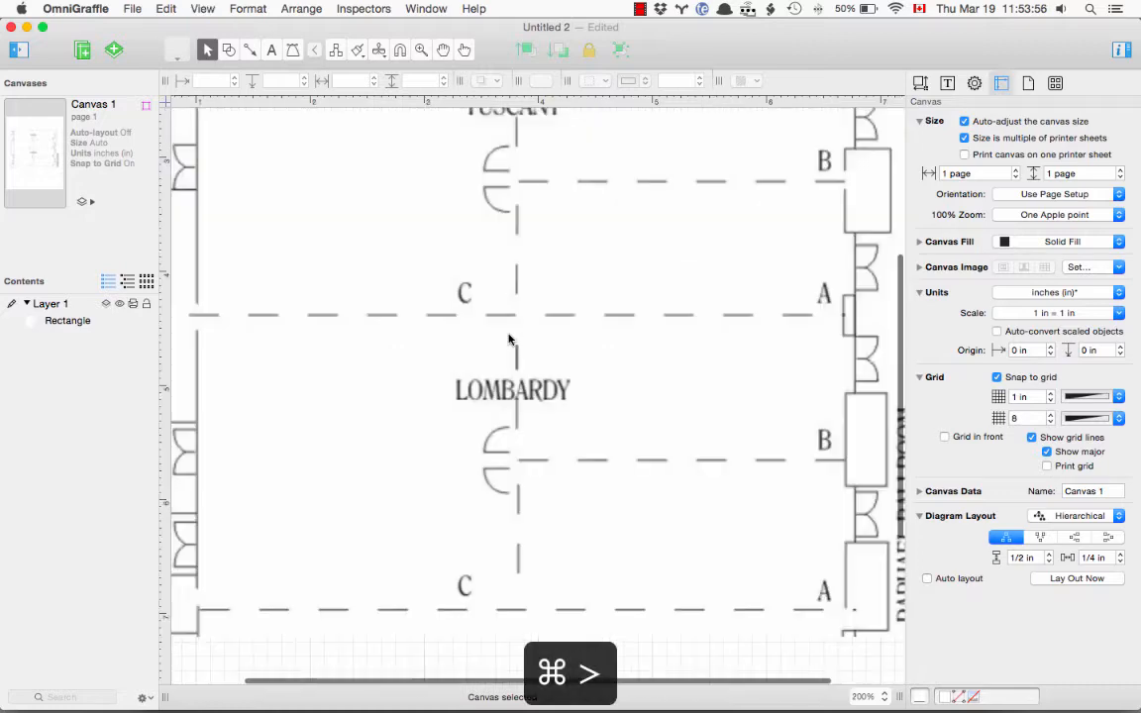
pyautogui.press('super+shift+comma')
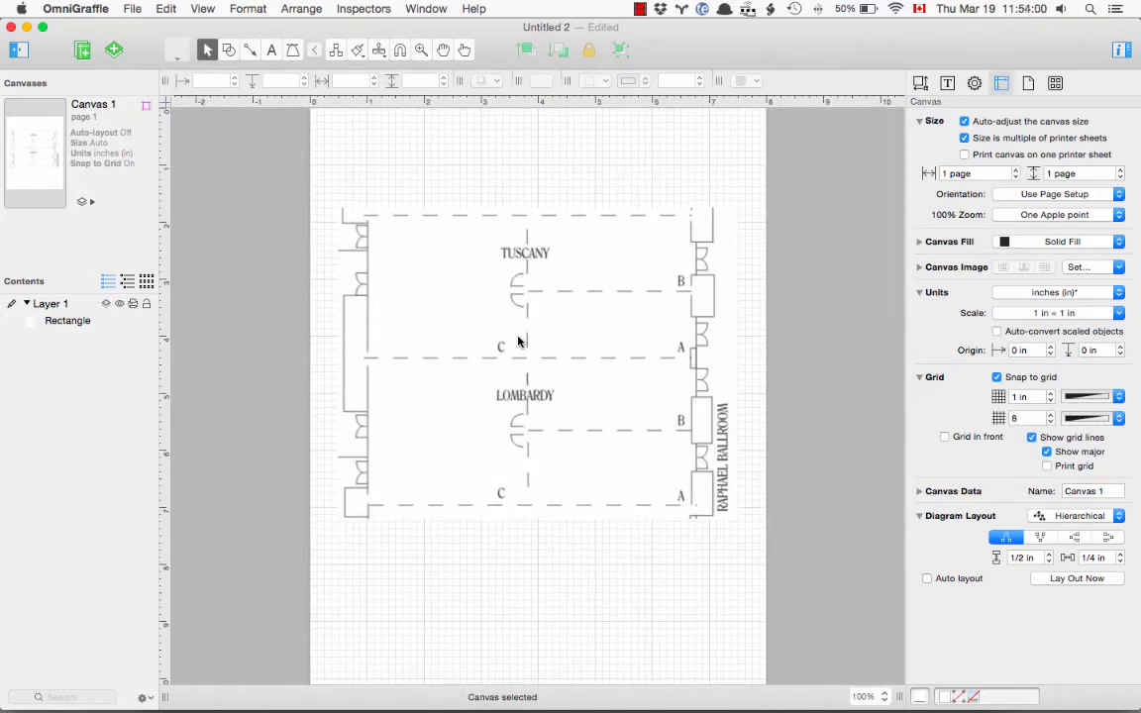
# Step: View the Shape tool's styles and choose the Straight, Stroke:Obsidian style for the Line tool
pyautogui.click(229, 50)
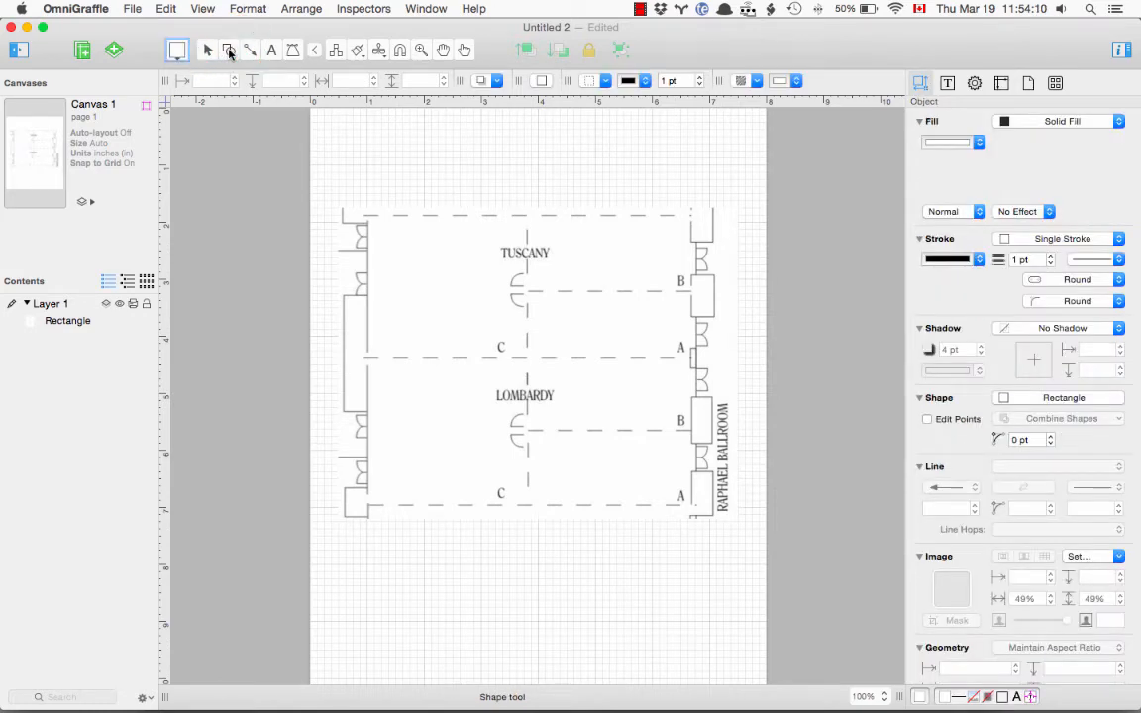
pyautogui.click(178, 52)
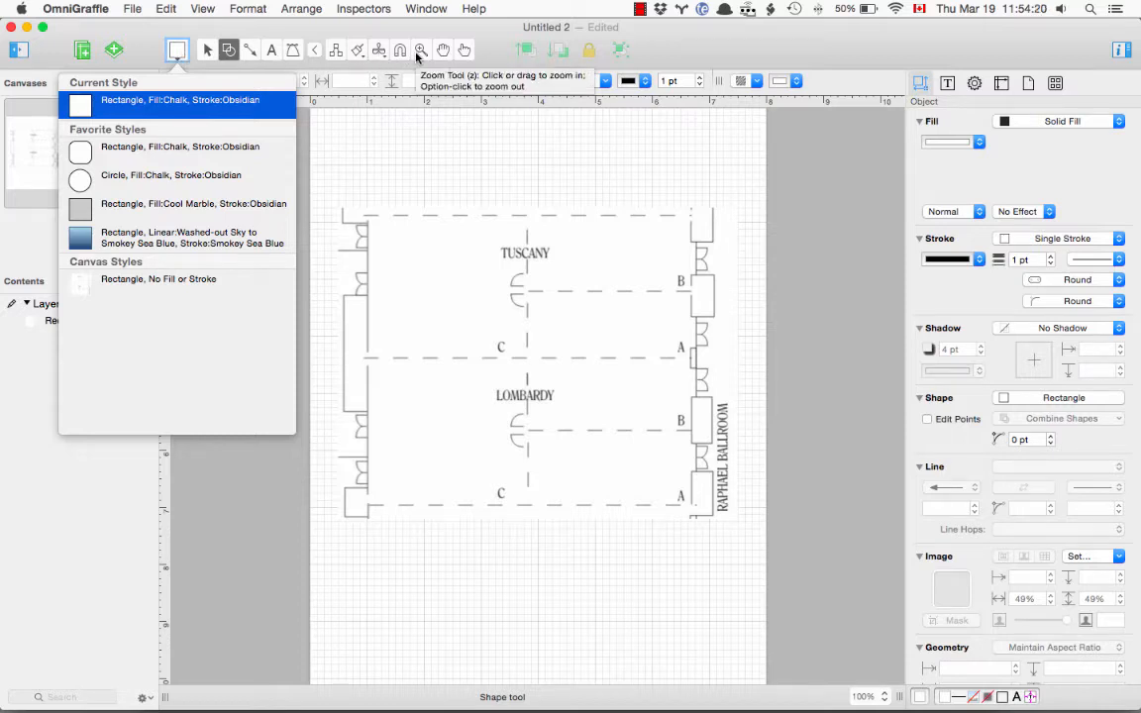
pyautogui.click(252, 50)
pyautogui.click(252, 50)
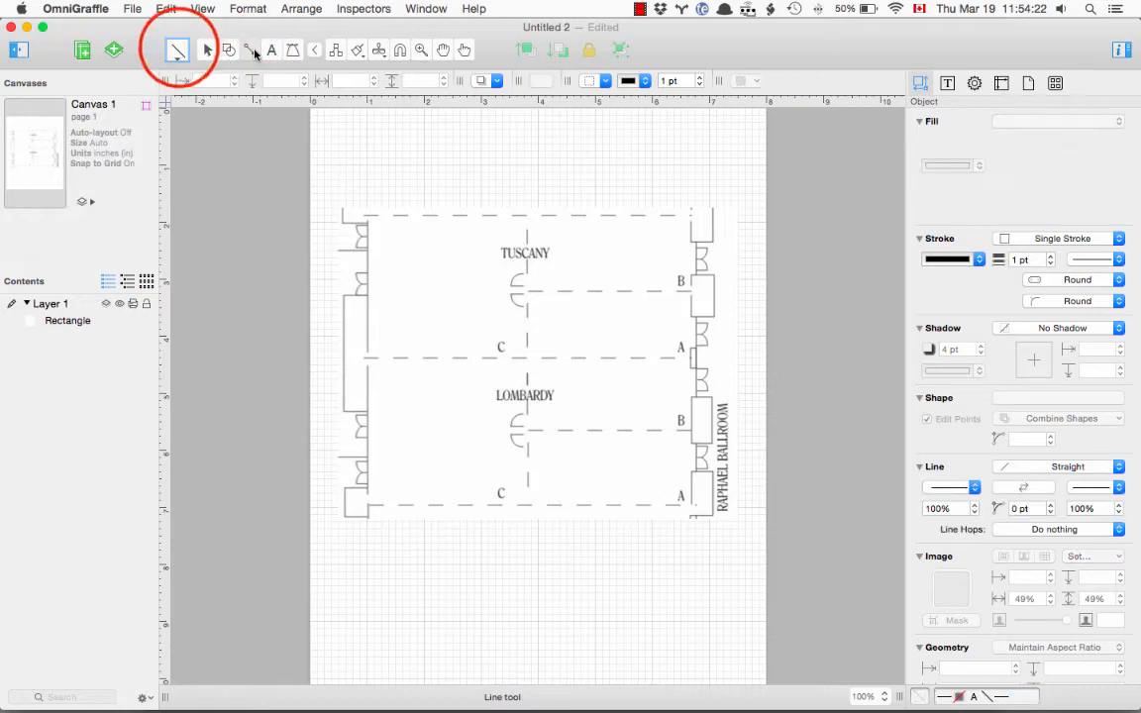
pyautogui.click(179, 52)
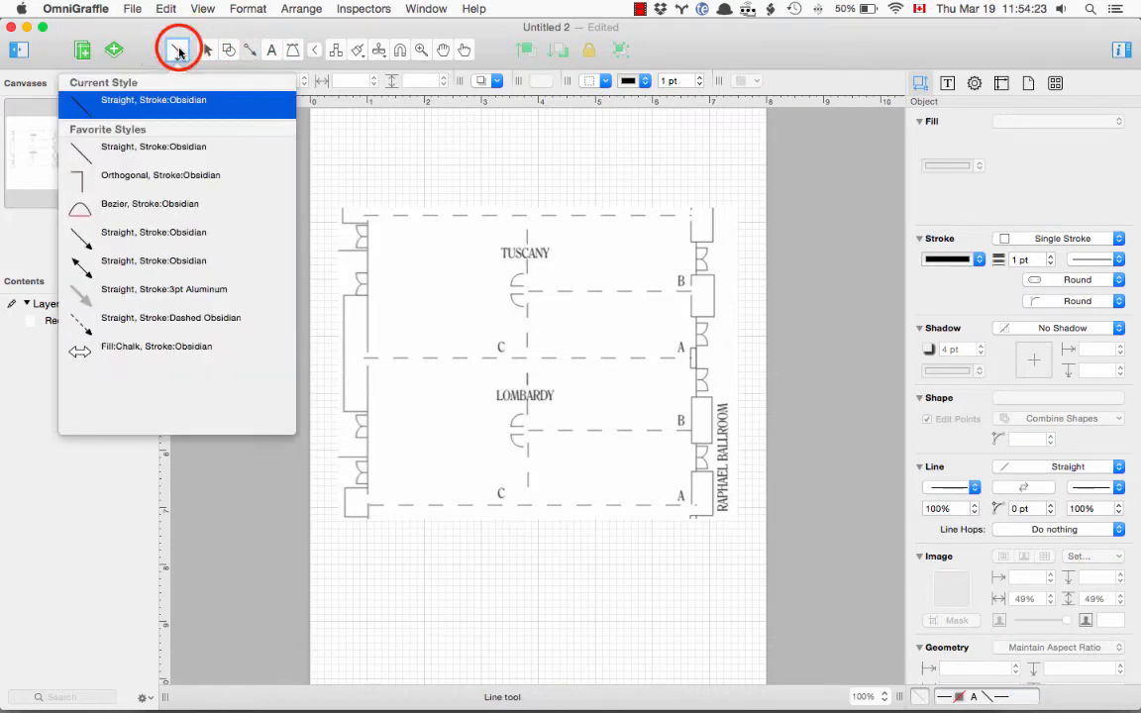
pyautogui.click(164, 146)
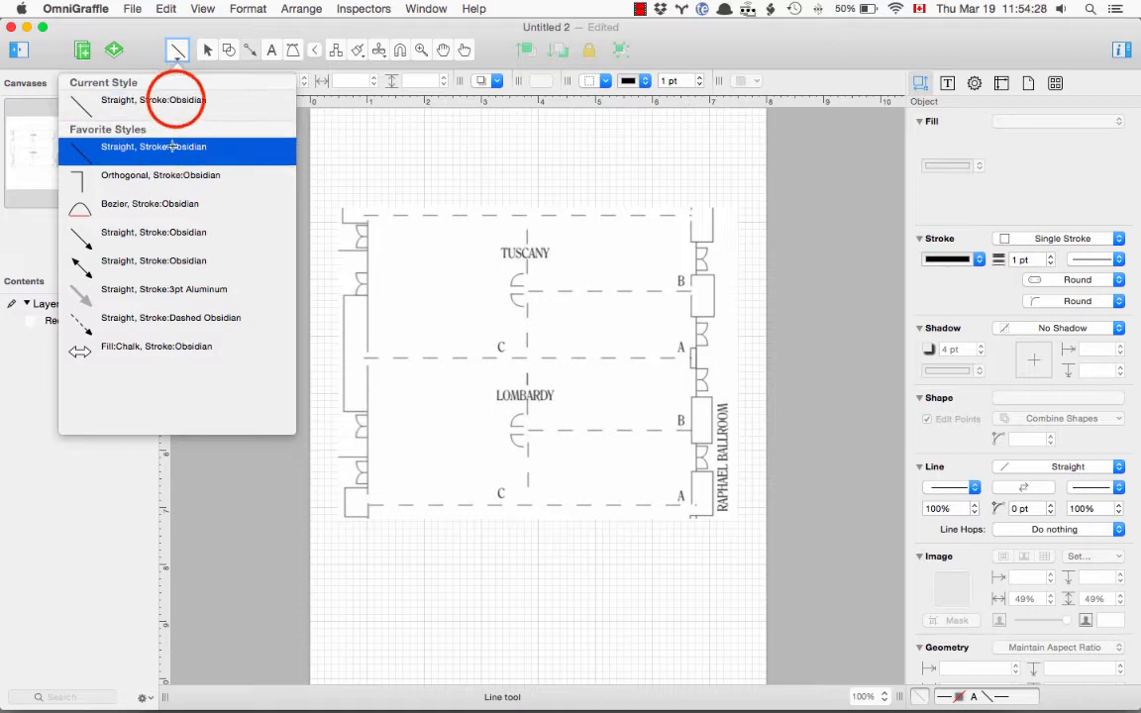
pyautogui.click(177, 101)
# Step: Try a closed triangle of straight lines between the Tuscany and Lombardy labels, and undo it
pyautogui.click(438, 246)
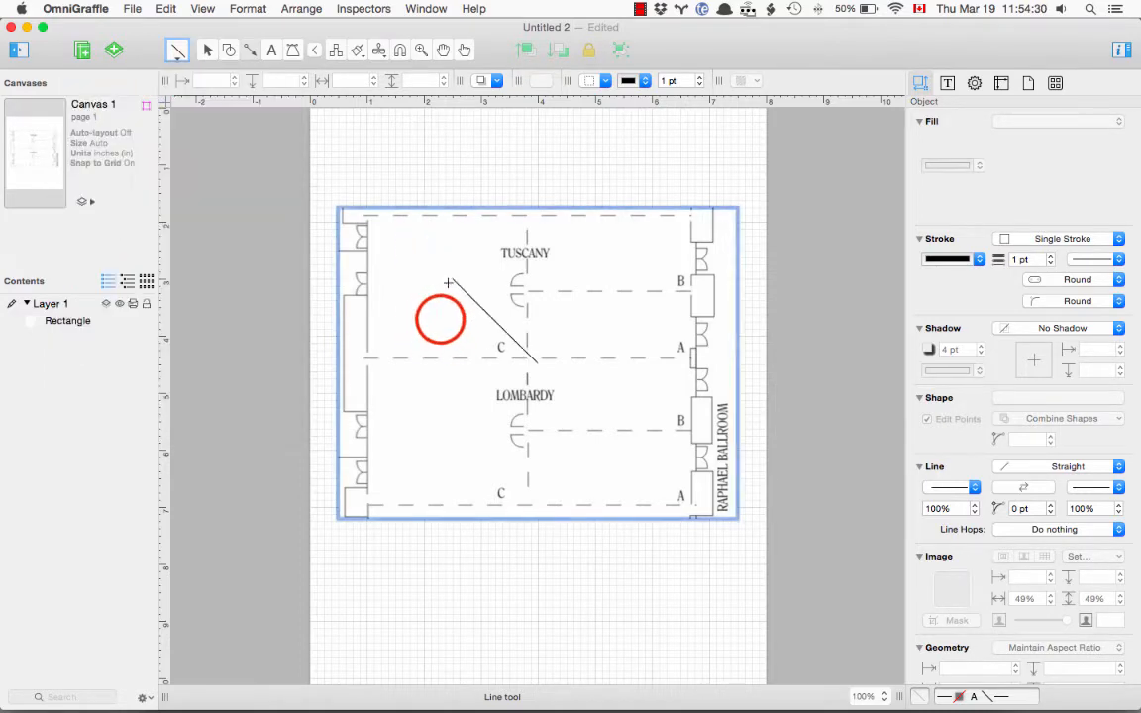
pyautogui.click(440, 319)
pyautogui.doubleClick(431, 407)
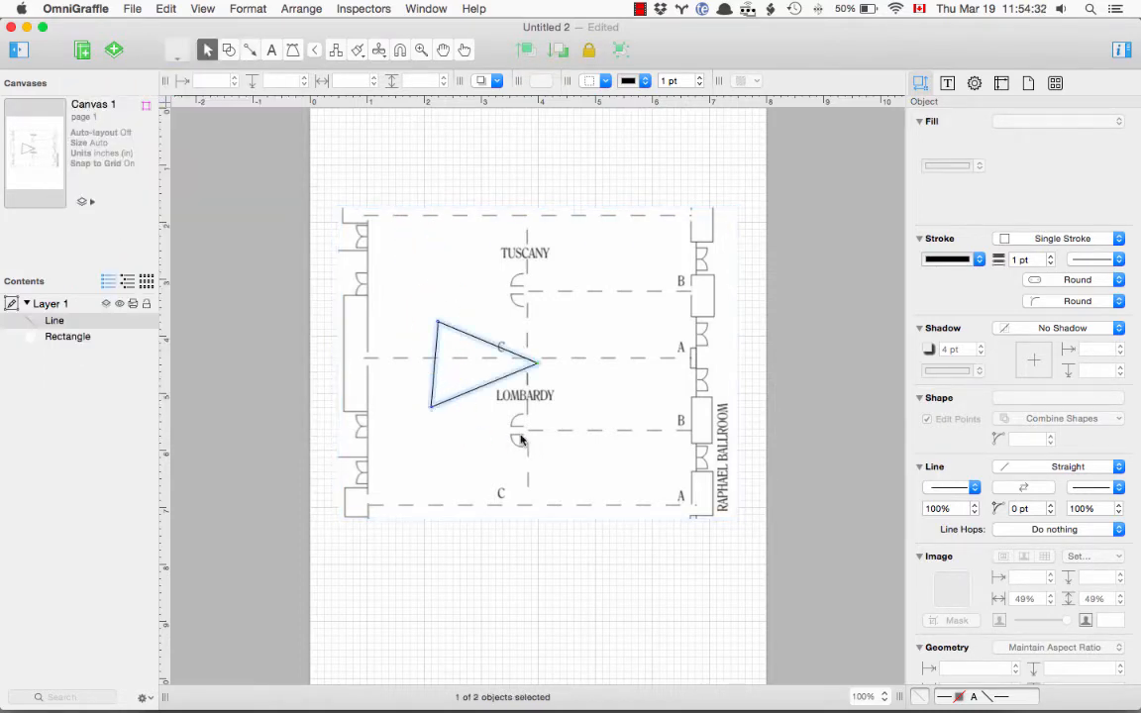
pyautogui.press('super+z')
pyautogui.press('super+z')
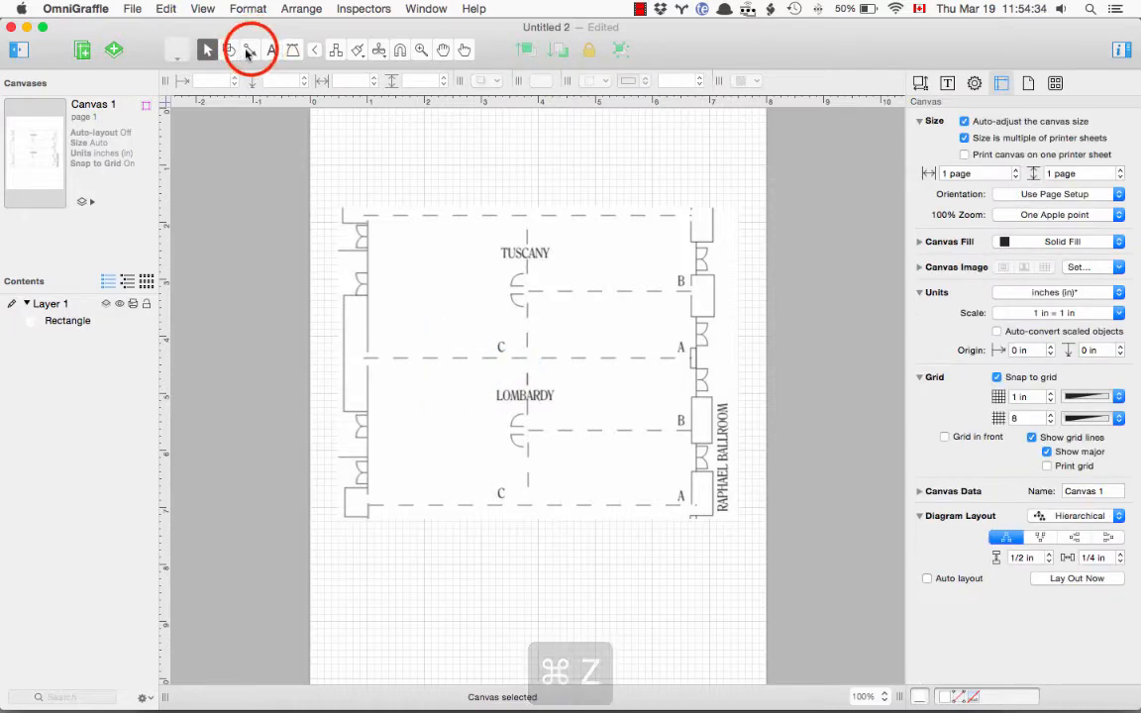
# Step: Keep the Line tool active for repeated use and draw a downward-pointing triangle across the Tuscany room
pyautogui.click(249, 50)
pyautogui.doubleClick(252, 51)
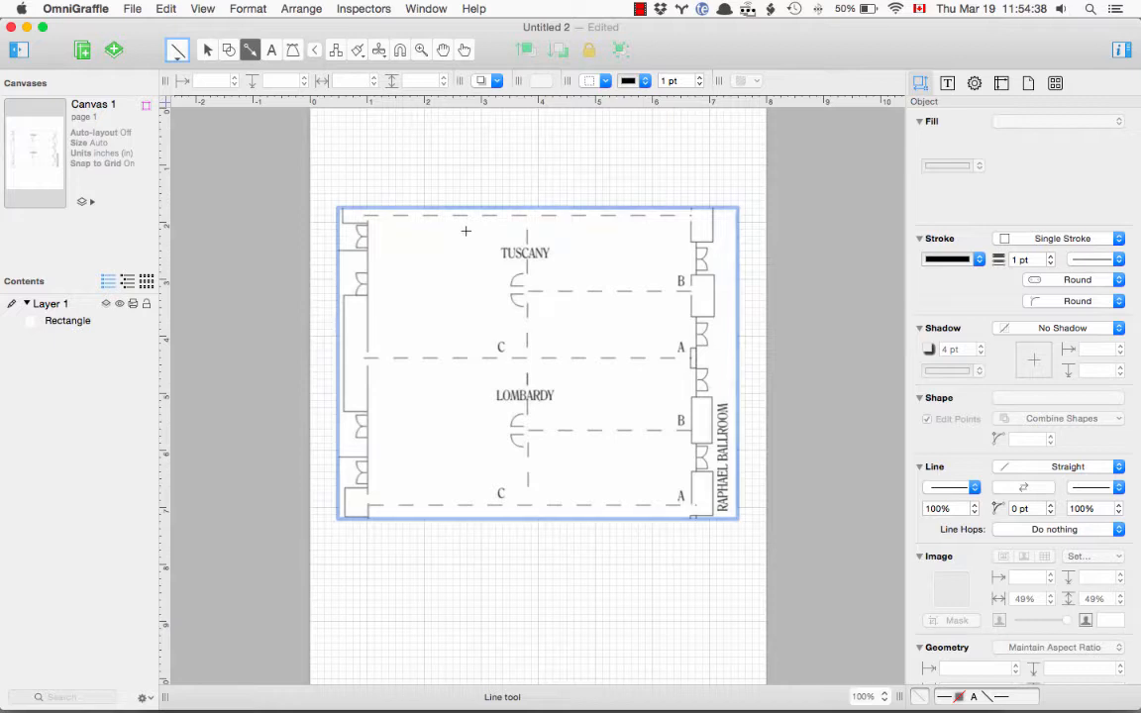
pyautogui.moveTo(469, 230); pyautogui.dragTo(619, 255)
pyautogui.click(619, 252)
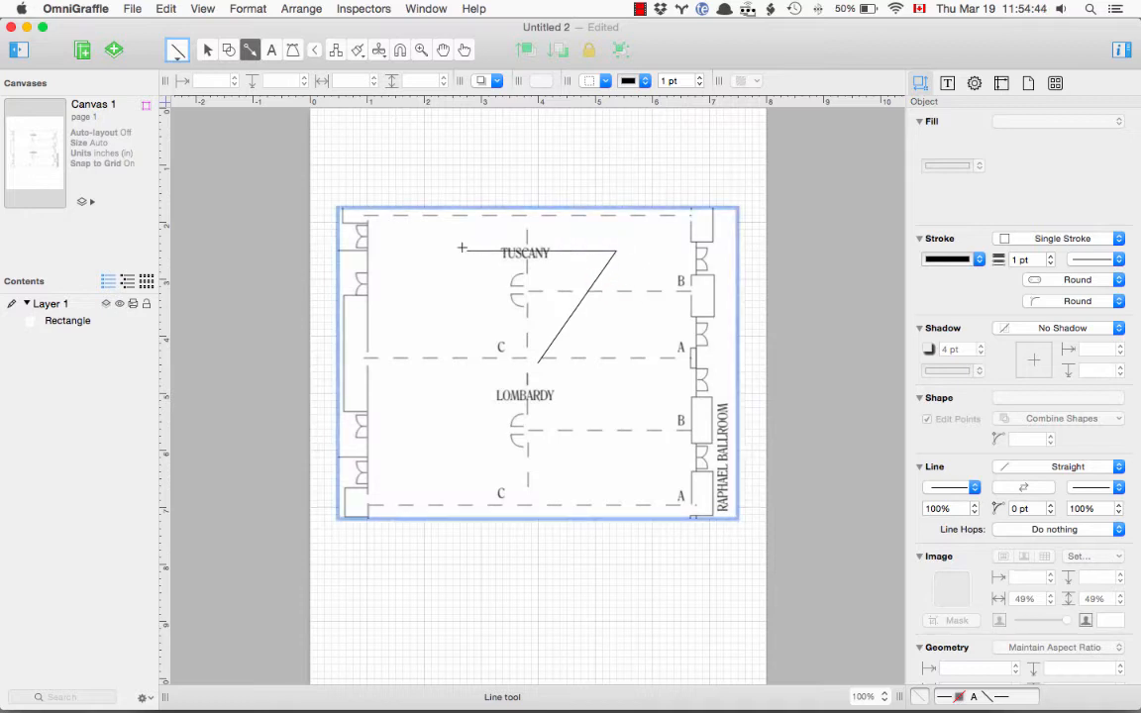
pyautogui.click(418, 249)
pyautogui.doubleClick(416, 248)
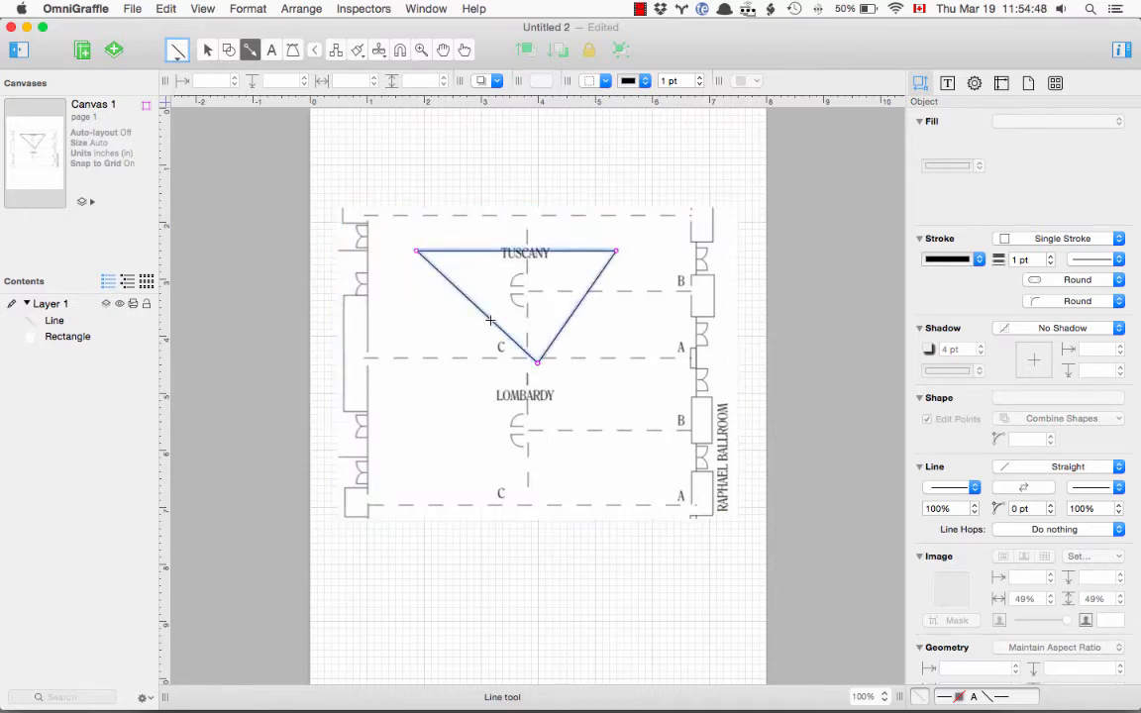
# Step: Reshape the triangle over Tuscany into a four-sided outline by adding a corner on its left side, and shift it downward
pyautogui.click(207, 49)
pyautogui.click(486, 315)
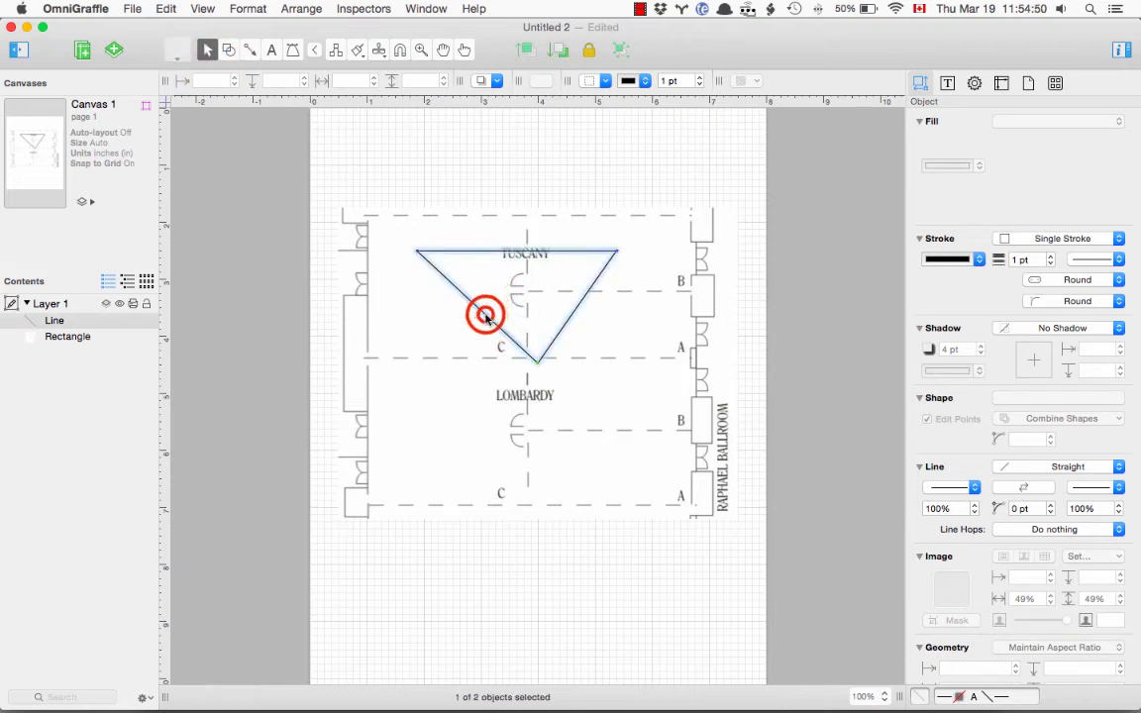
pyautogui.moveTo(442, 277); pyautogui.dragTo(453, 329)
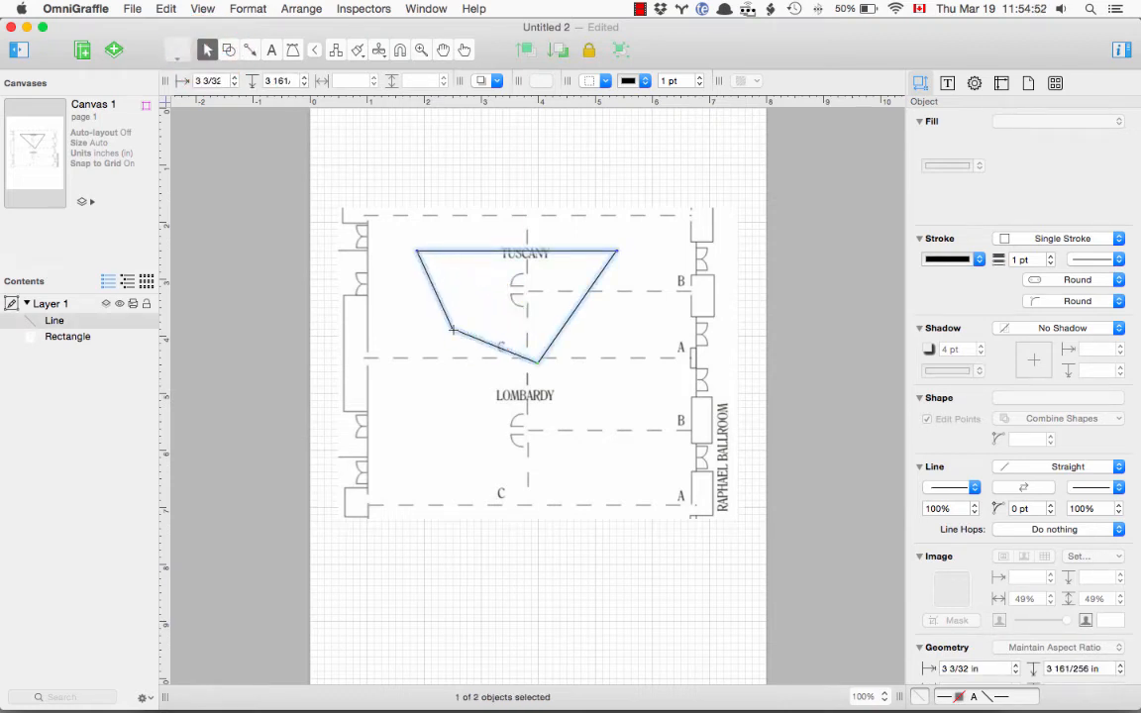
pyautogui.click(540, 362)
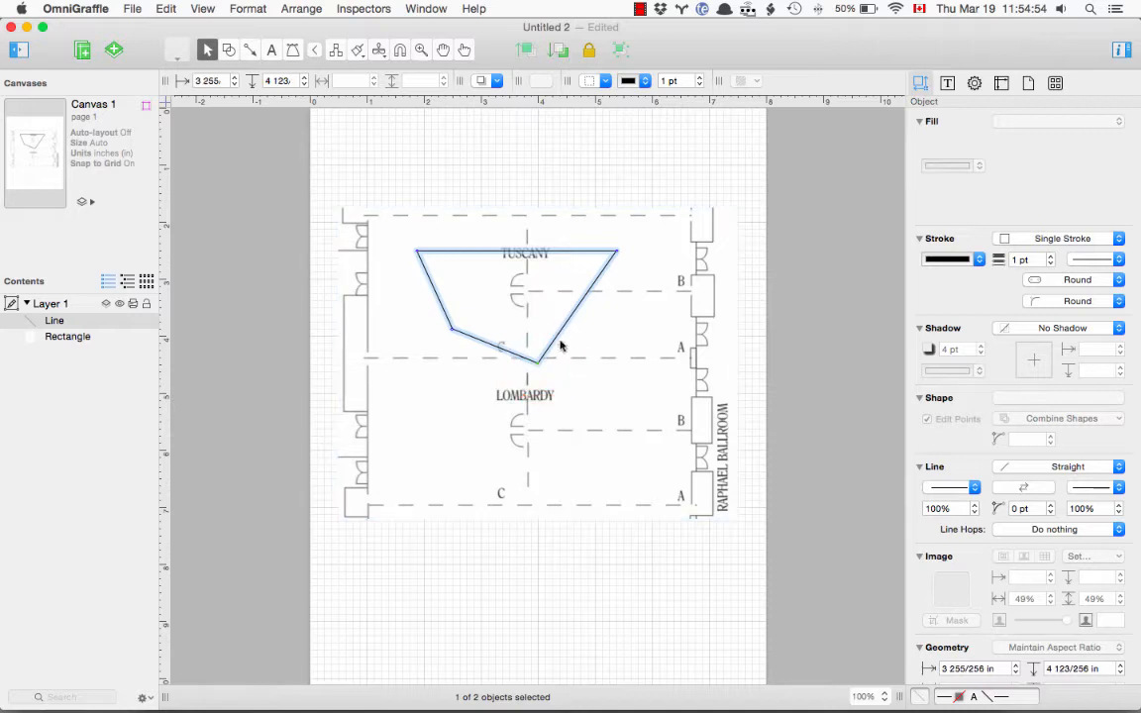
pyautogui.click(537, 363)
pyautogui.click(498, 348)
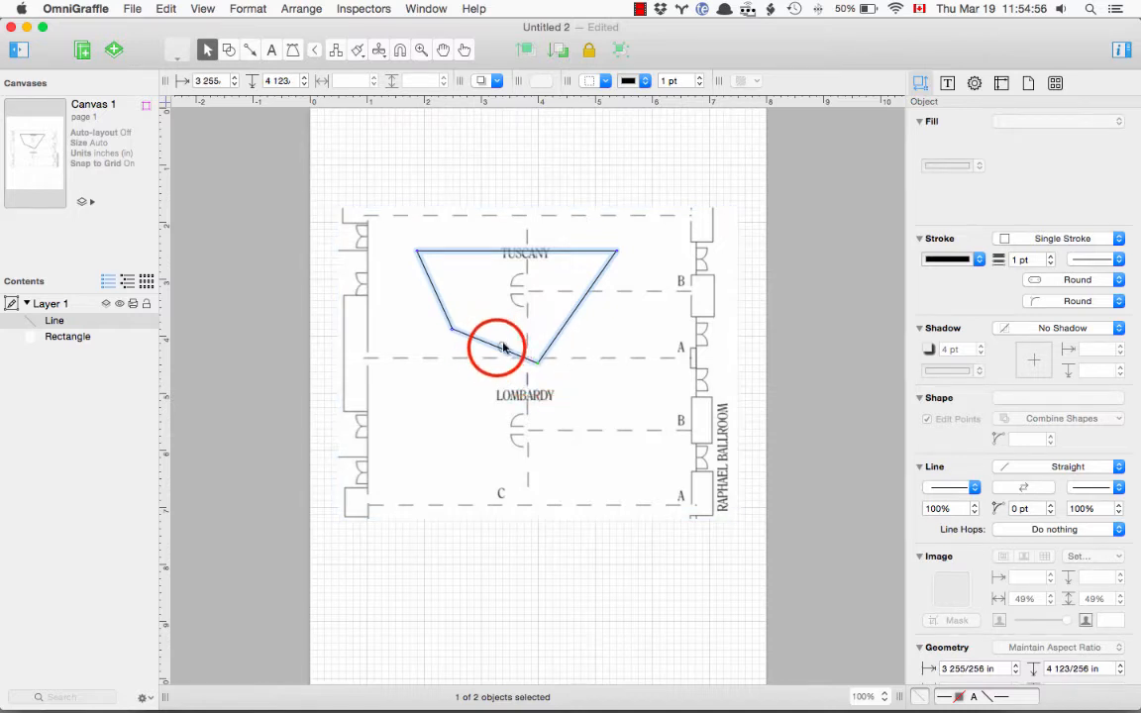
pyautogui.moveTo(503, 346); pyautogui.dragTo(494, 383)
# Step: Delete the four-sided line outline from over the floor plan
pyautogui.click(575, 322)
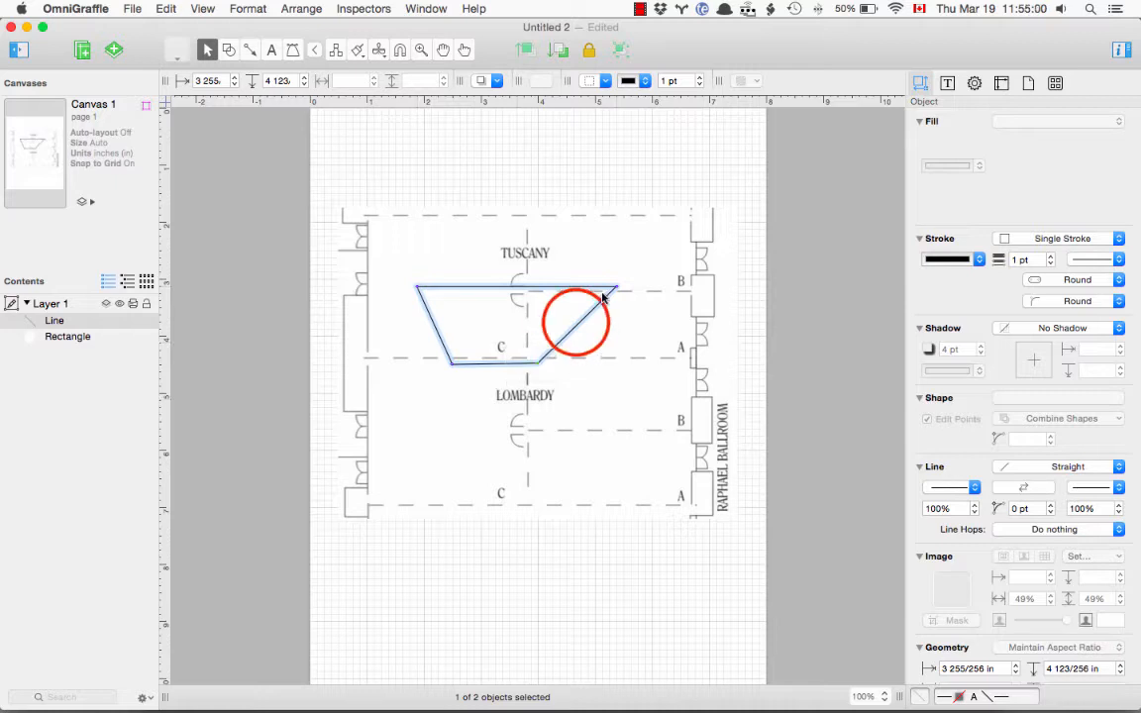
pyautogui.click(577, 323)
pyautogui.moveTo(587, 286); pyautogui.dragTo(614, 288)
pyautogui.press('Delete')
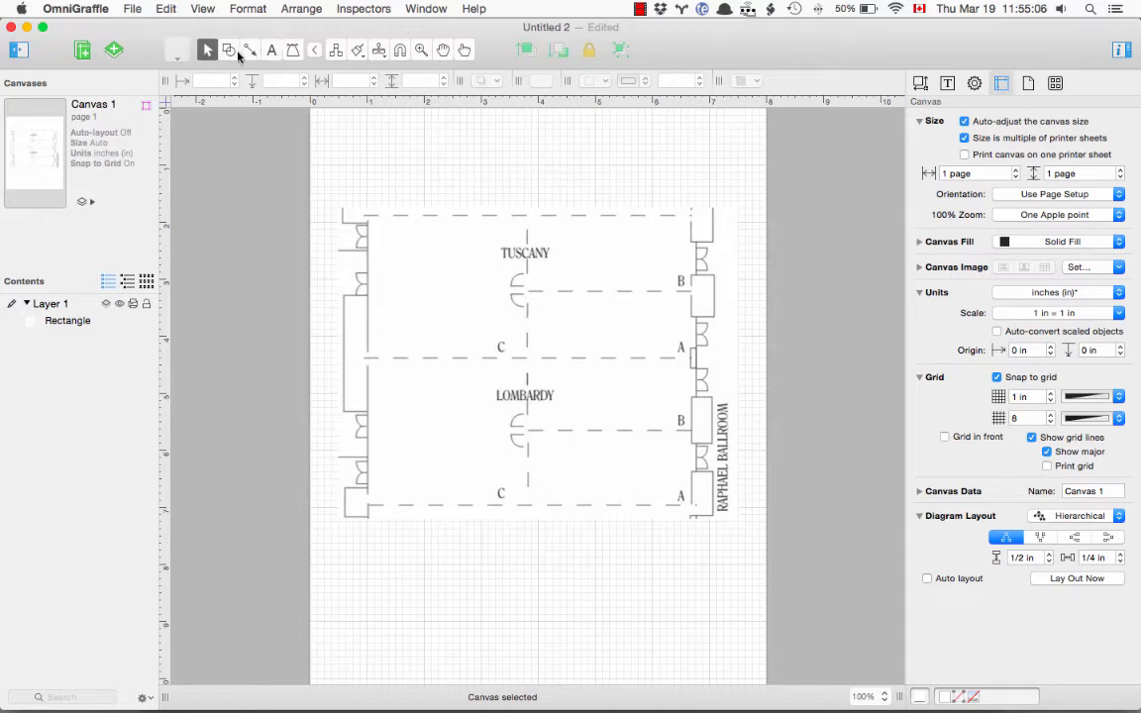
# Step: Try a closed trapezoid of straight lines on the empty area below the floor plan, and undo it
pyautogui.doubleClick(249, 49)
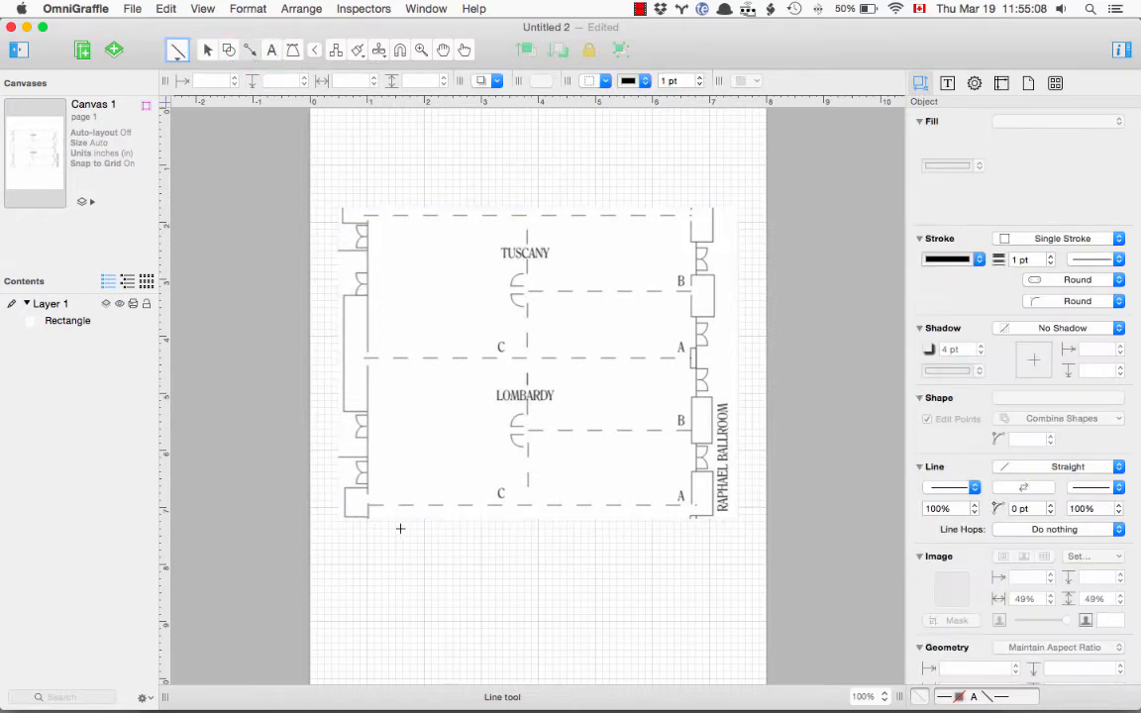
pyautogui.click(432, 599)
pyautogui.click(432, 599)
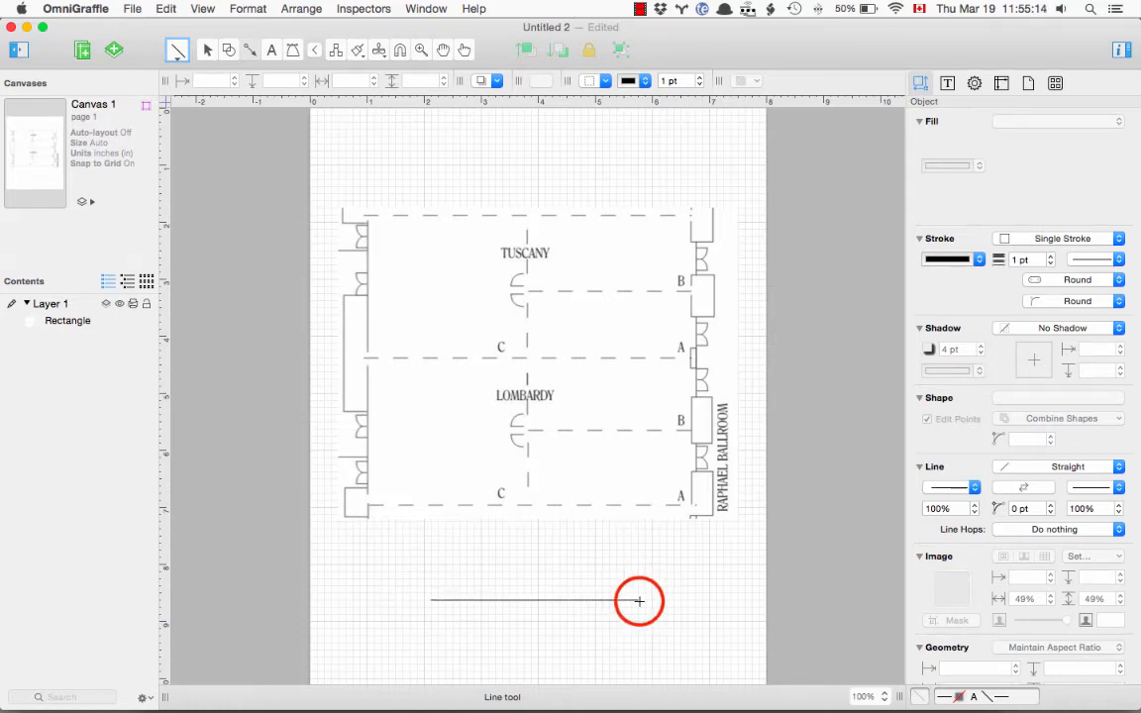
pyautogui.click(588, 672)
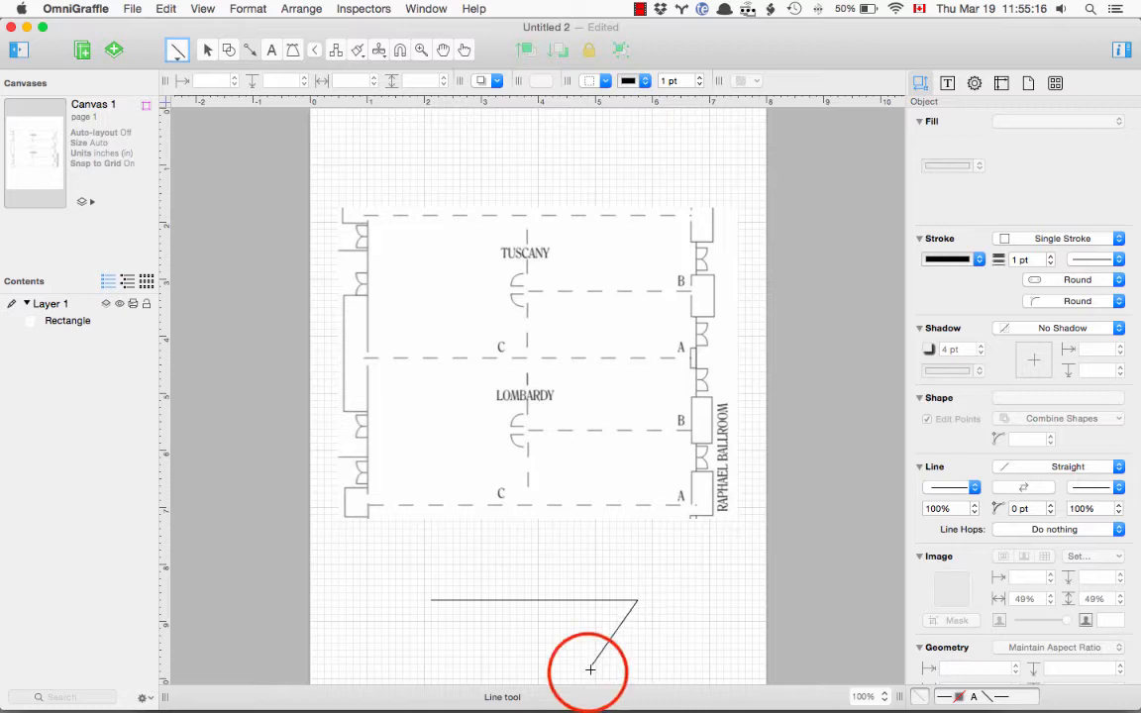
pyautogui.click(471, 672)
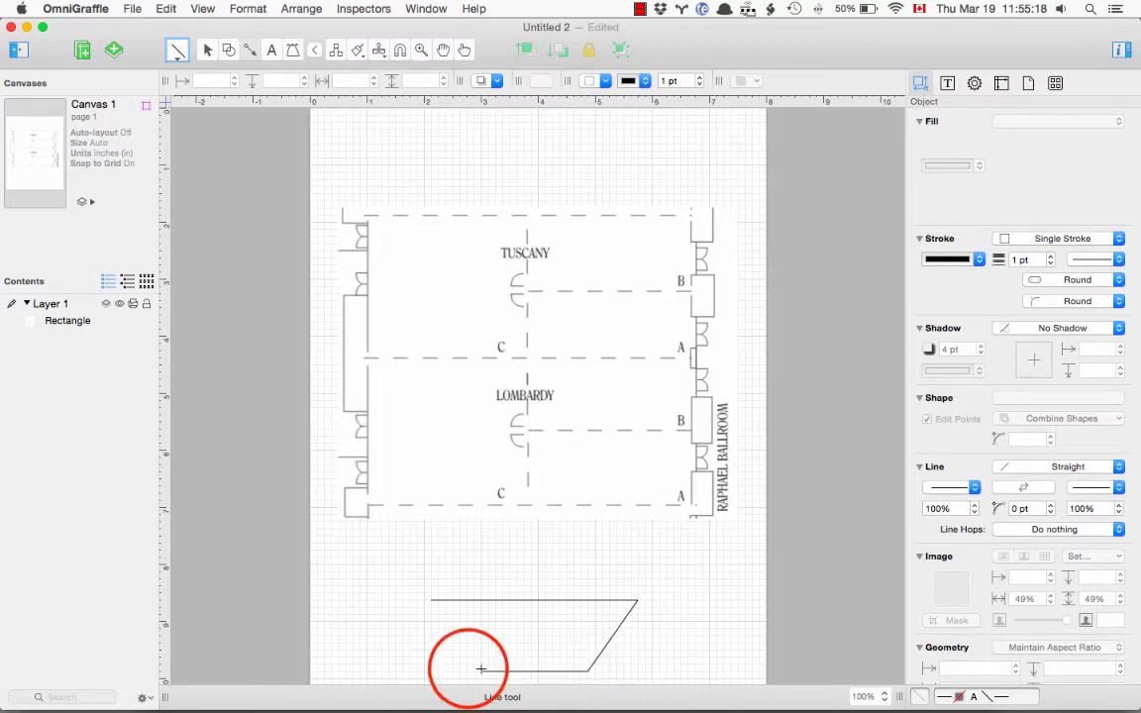
pyautogui.click(430, 601)
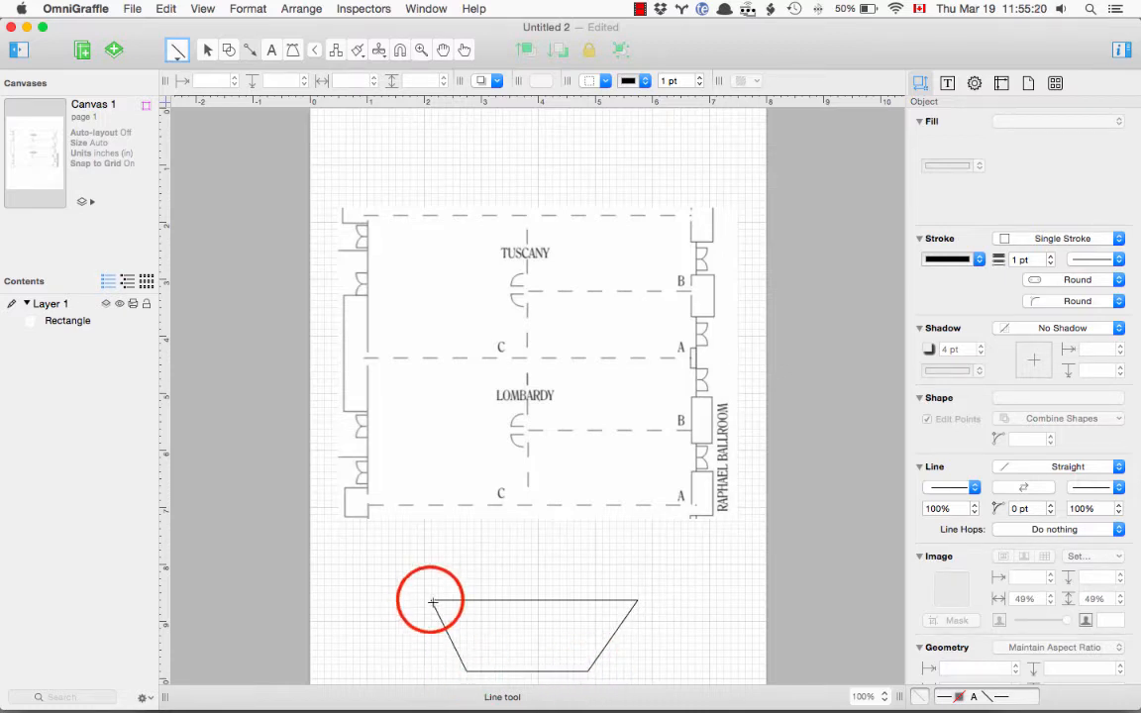
pyautogui.press('super+z')
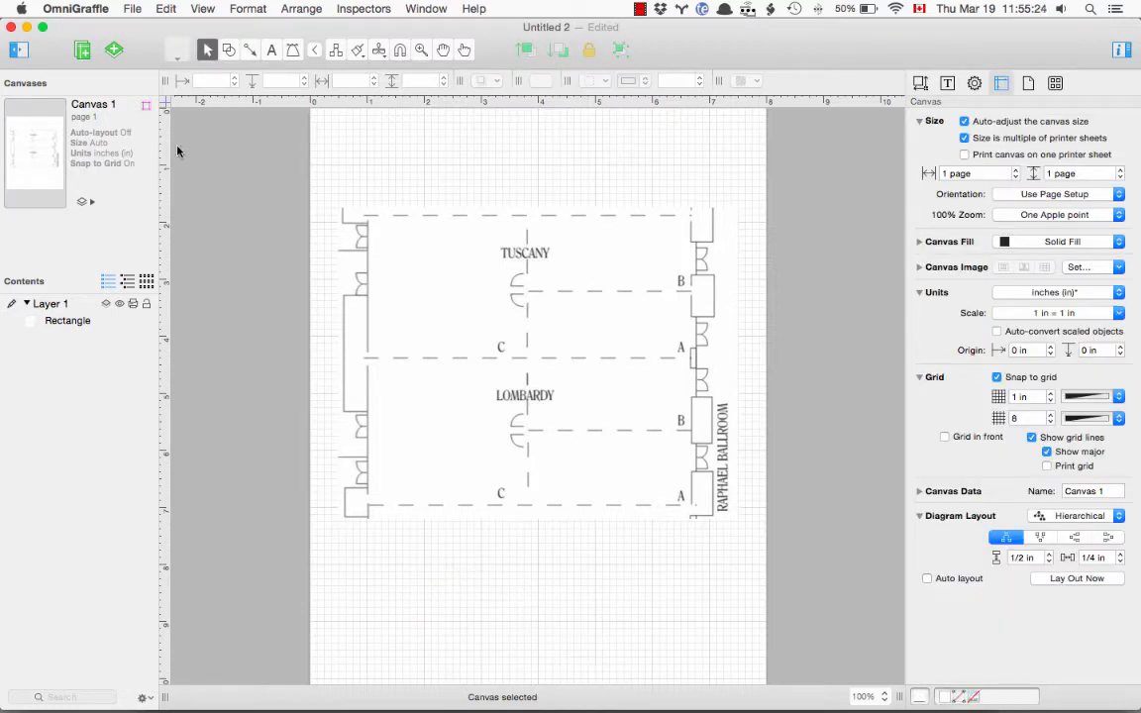
# Step: Draw a closed trapezoid with the Line tool below the floor plan, about 3 in wide and 1 5/8 in tall
pyautogui.click(250, 50)
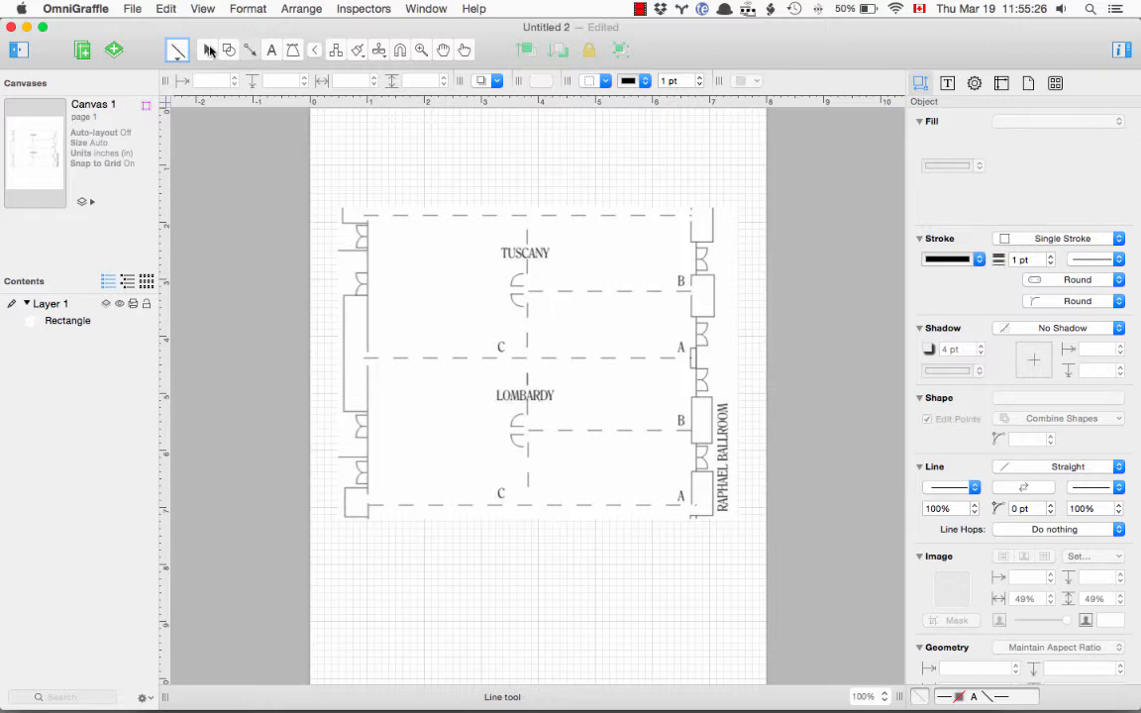
pyautogui.moveTo(482, 564); pyautogui.dragTo(653, 564)
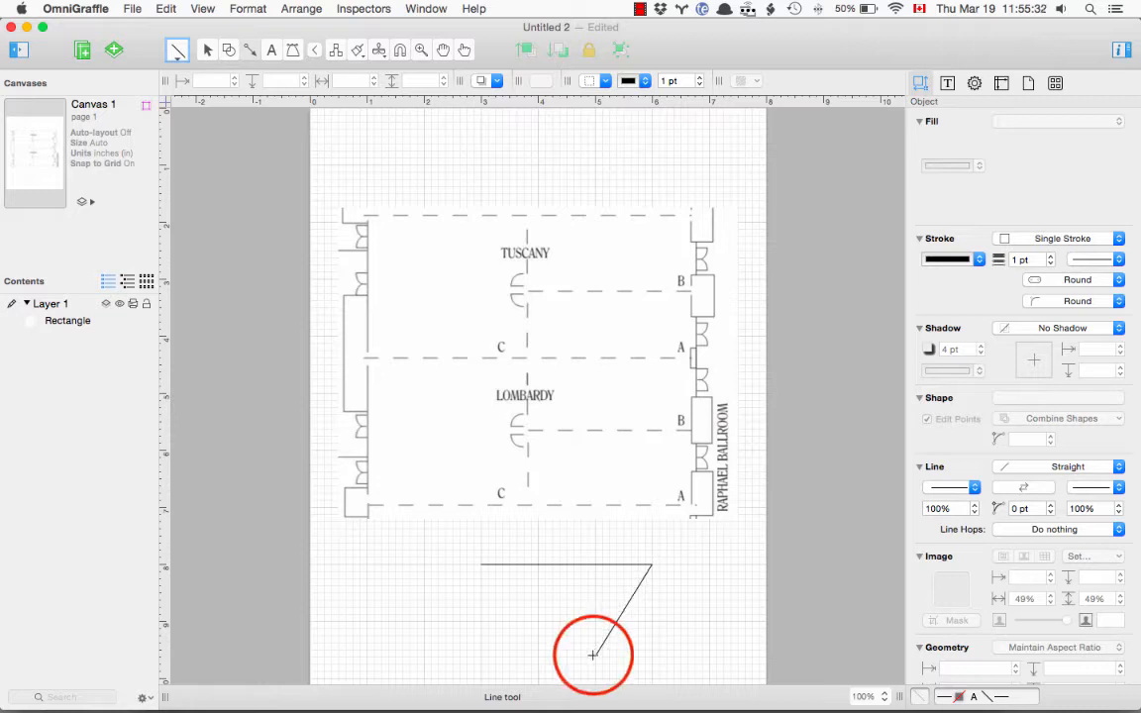
pyautogui.click(516, 656)
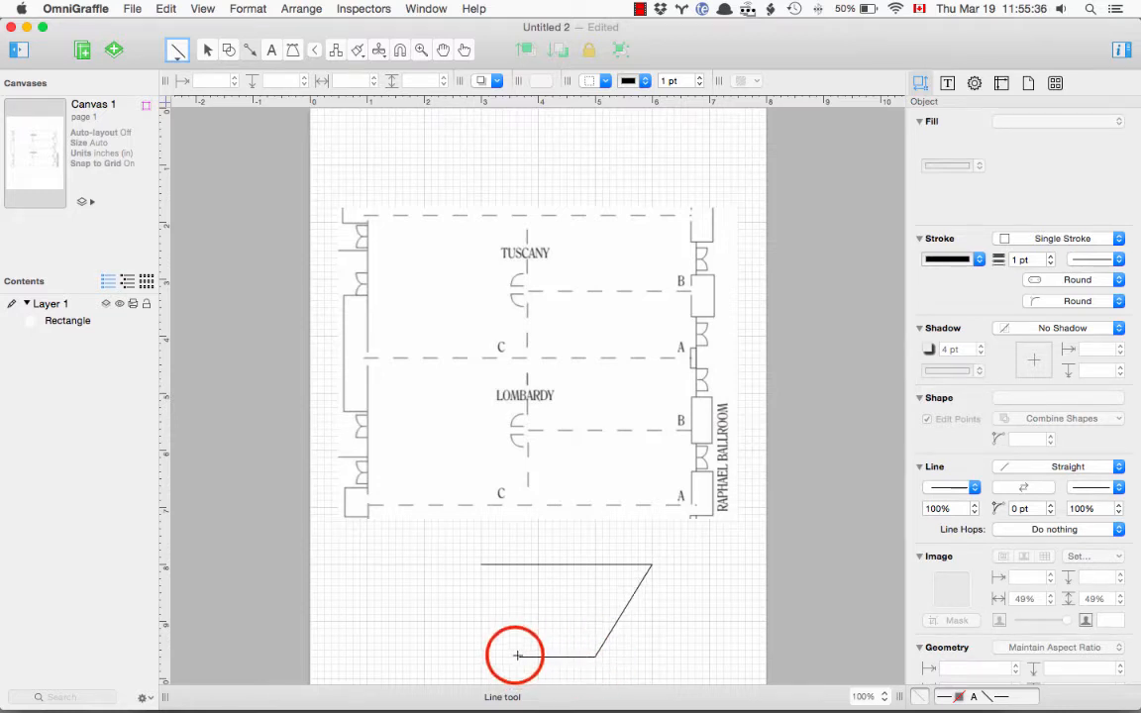
pyautogui.click(483, 565)
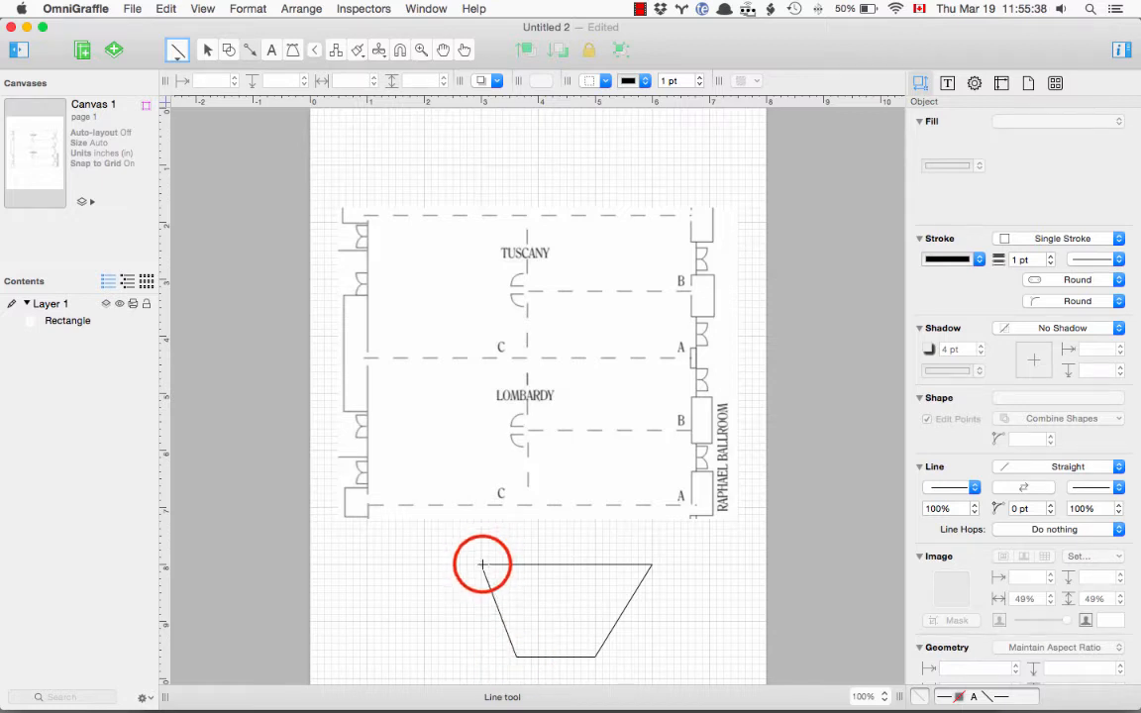
pyautogui.click(483, 565)
pyautogui.click(482, 566)
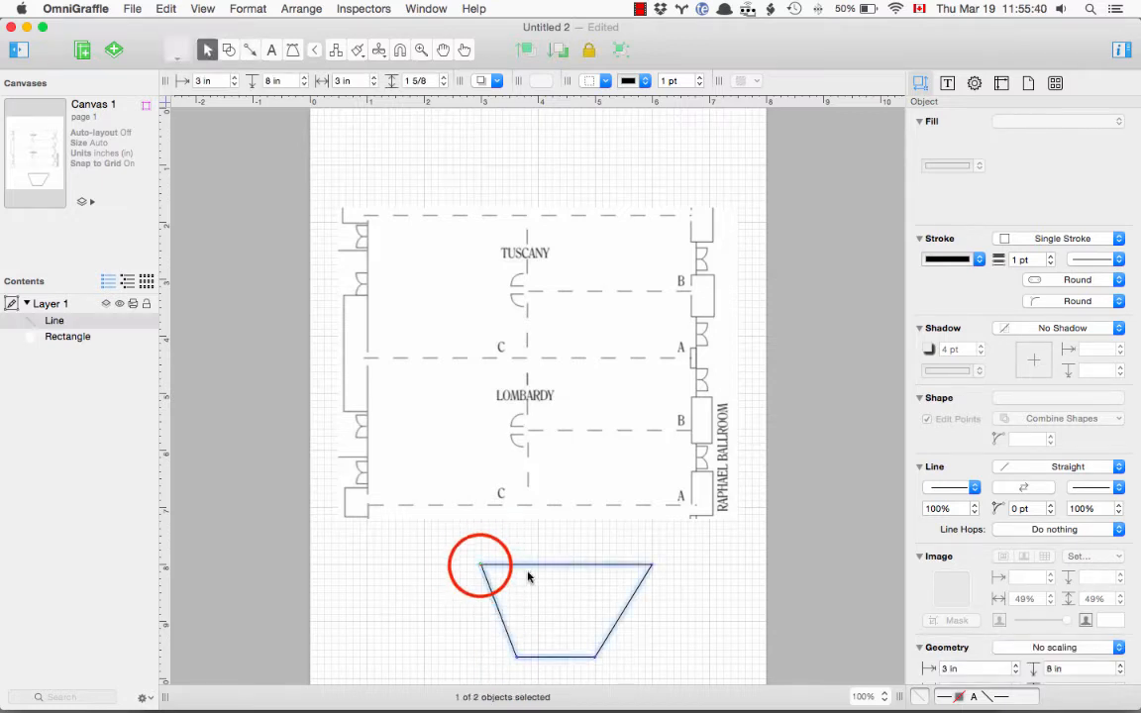
# Step: Widen the trapezoid by moving its upper-left corner to 1 7/8 in and its lower-left corner to about 3 in horizontally
pyautogui.click(481, 566)
pyautogui.moveTo(481, 564); pyautogui.dragTo(458, 564)
pyautogui.press('Escape')
pyautogui.click(491, 564)
pyautogui.click(493, 565)
pyautogui.click(480, 565)
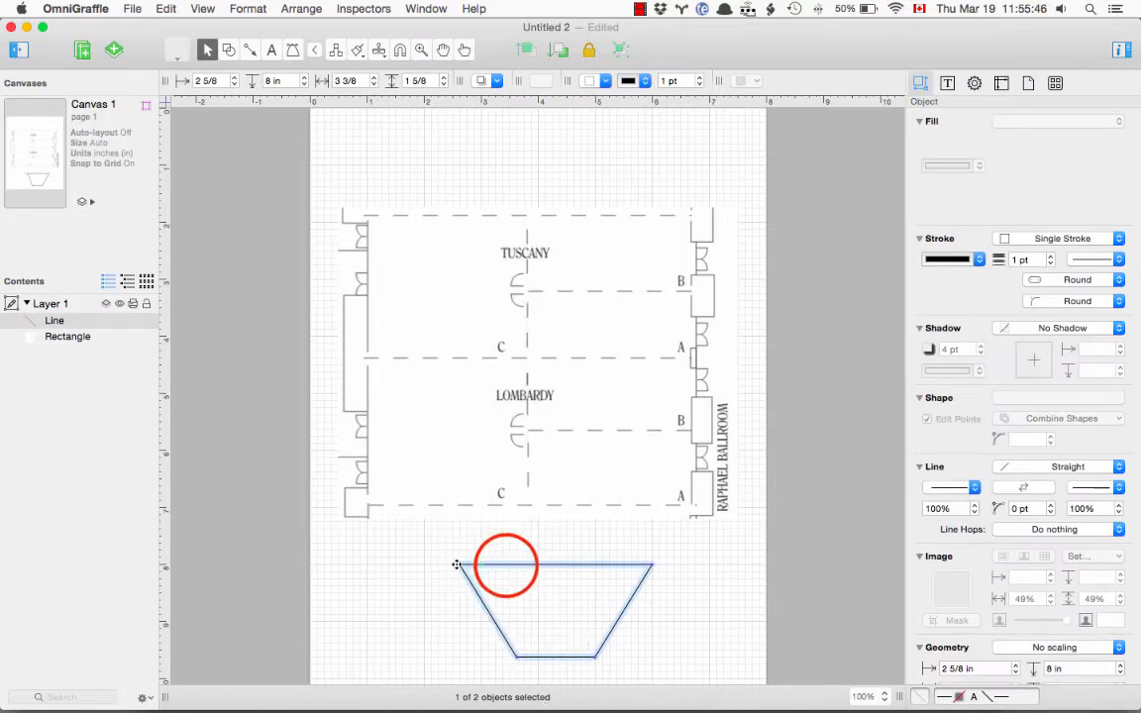
pyautogui.click(505, 566)
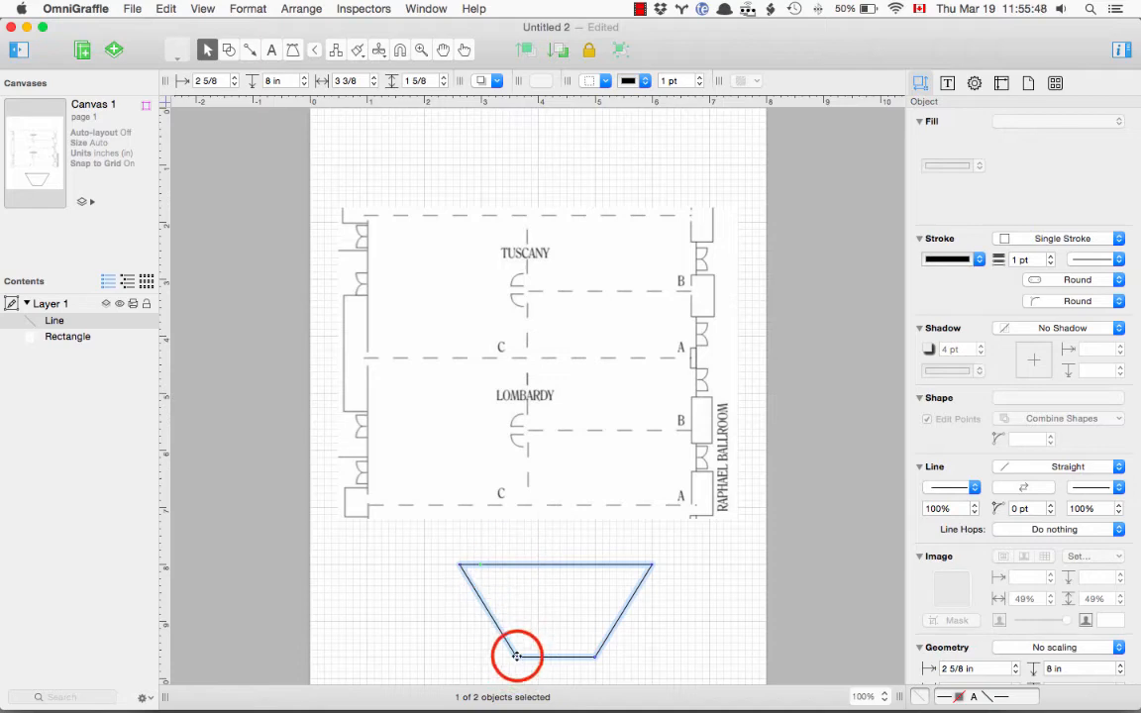
pyautogui.moveTo(516, 655); pyautogui.dragTo(480, 656)
pyautogui.moveTo(458, 564); pyautogui.dragTo(417, 565)
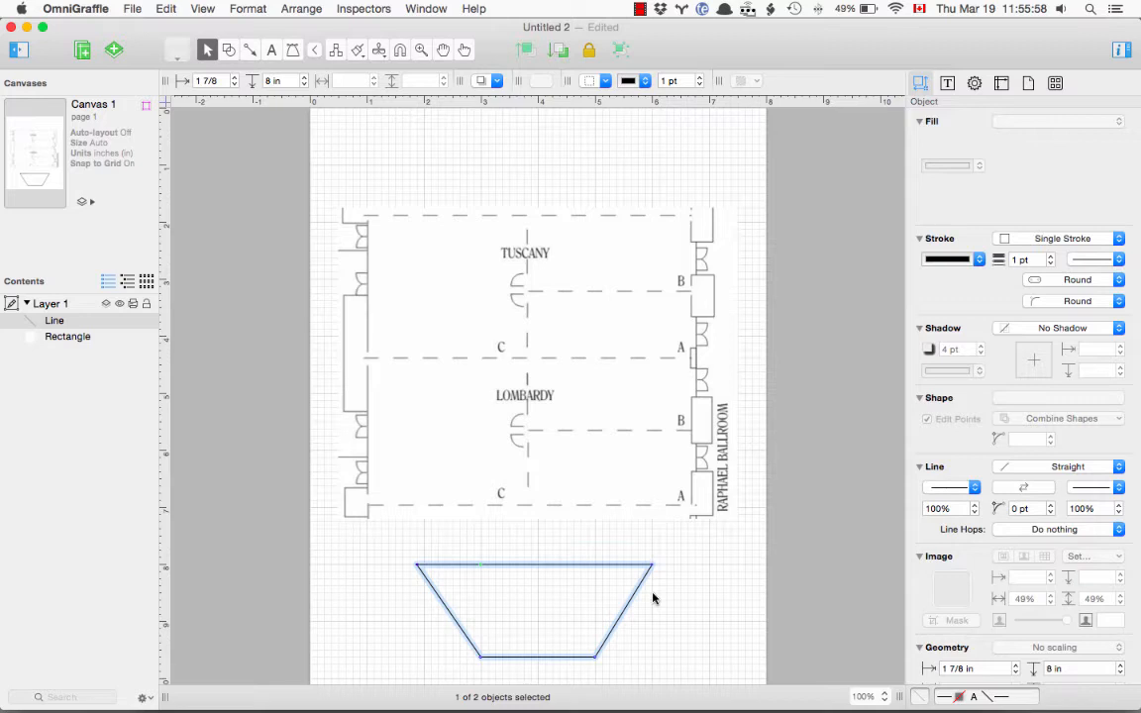
# Step: Move the upper-left corner of the trapezoid to 2 in horizontally, and deselect the outline
pyautogui.click(416, 565)
pyautogui.click(762, 589)
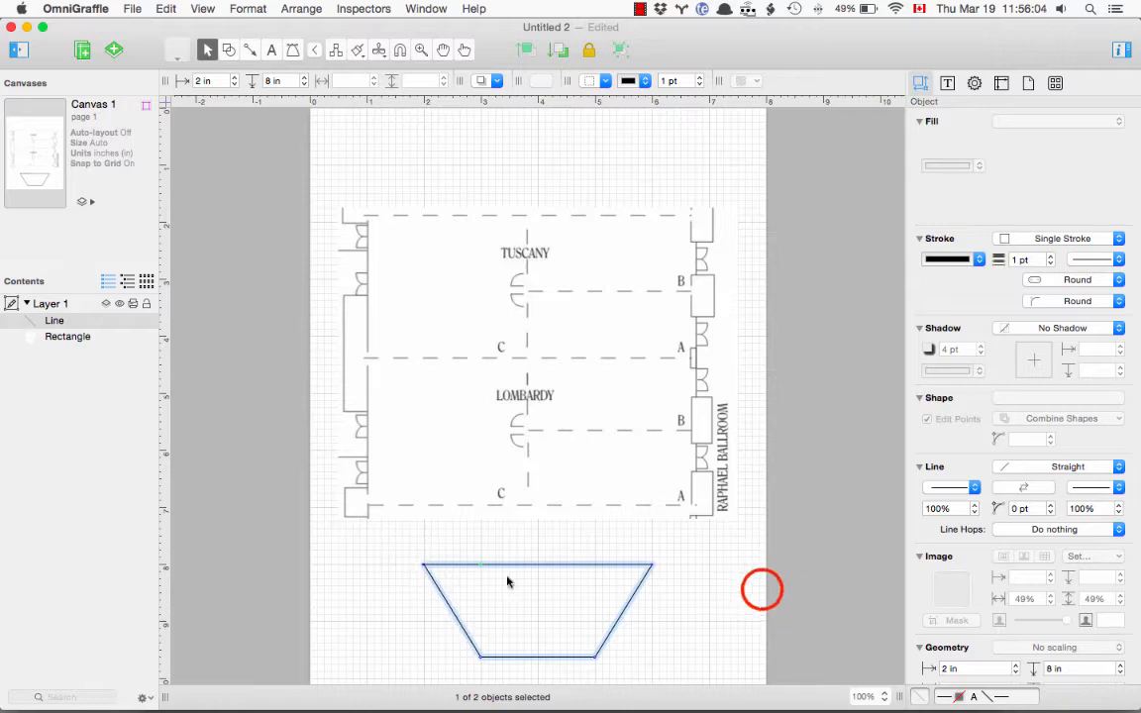
pyautogui.click(616, 614)
pyautogui.click(617, 616)
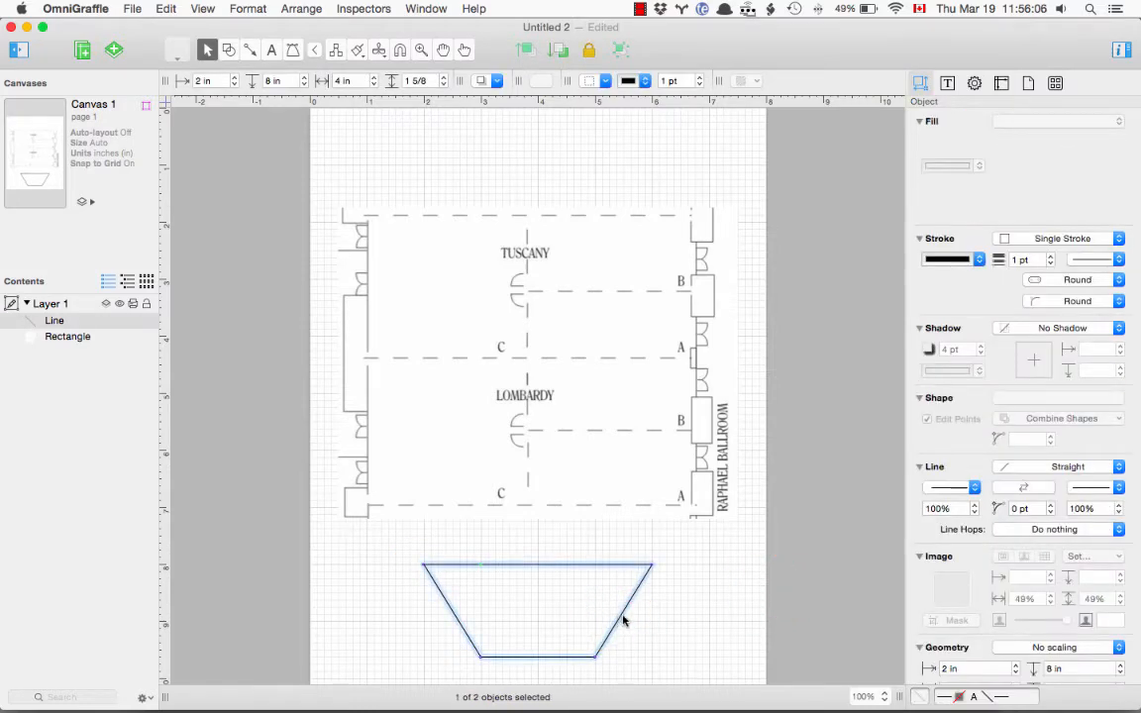
pyautogui.click(677, 622)
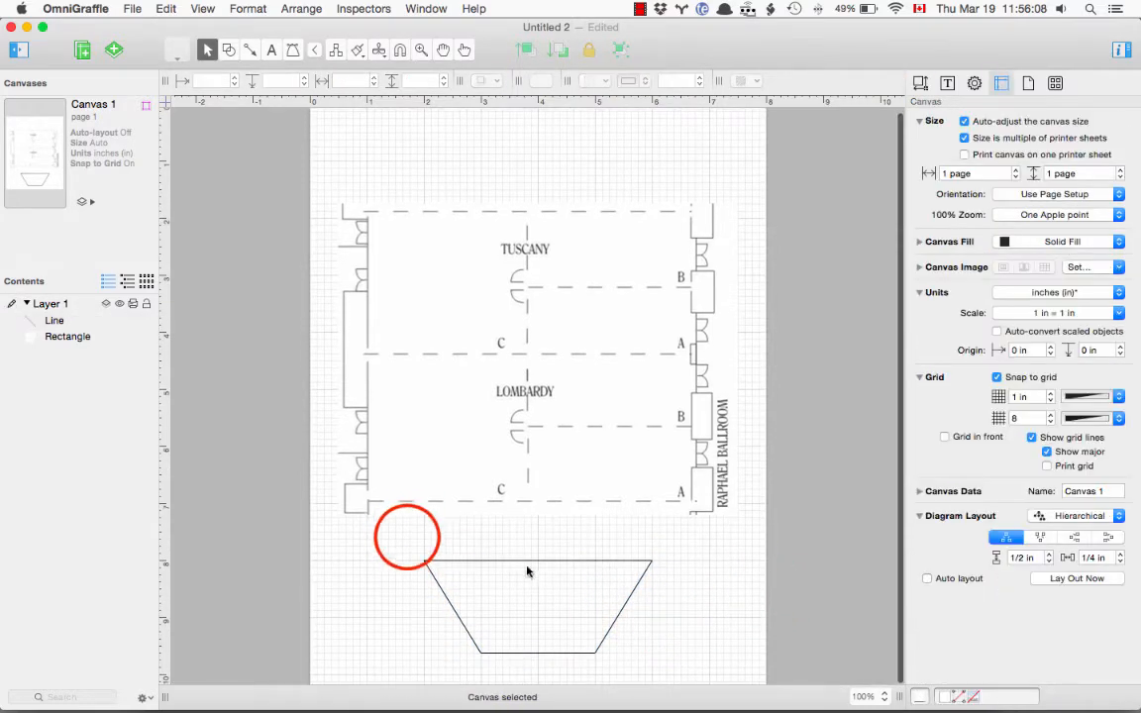
# Step: Select the whole trapezoid outline below the floor plan and set its geometry scaling to Maintain Aspect Ratio
pyautogui.moveTo(416, 536); pyautogui.dragTo(702, 668)
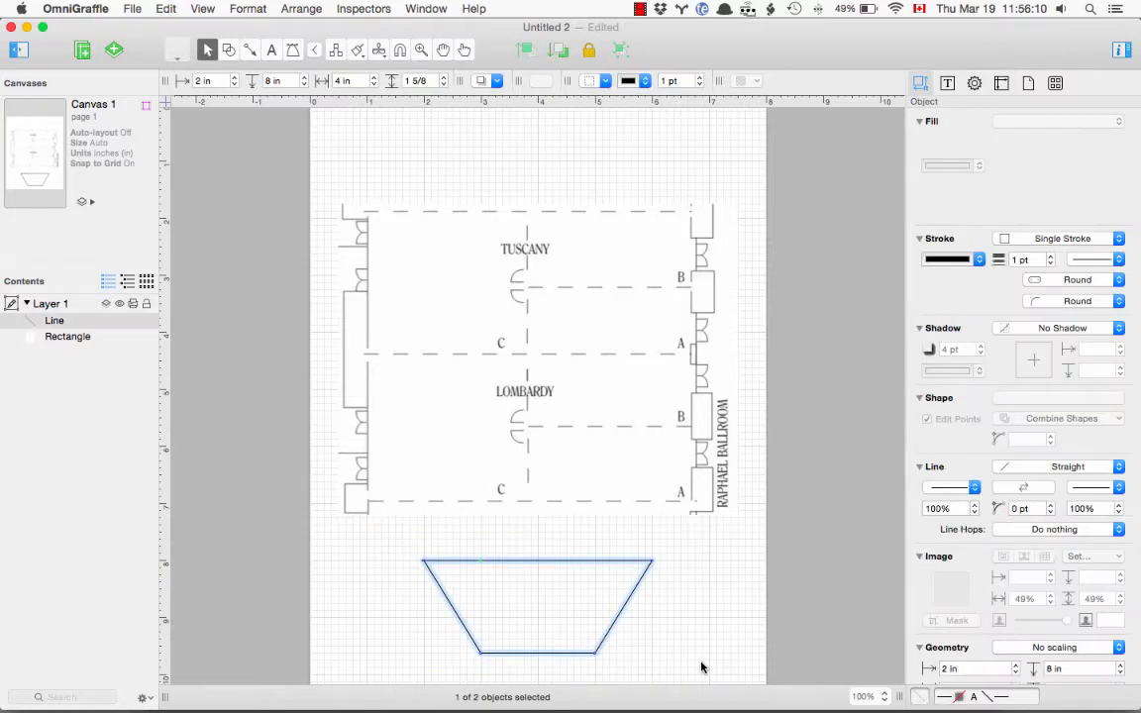
pyautogui.scroll(-5, 994, 650)
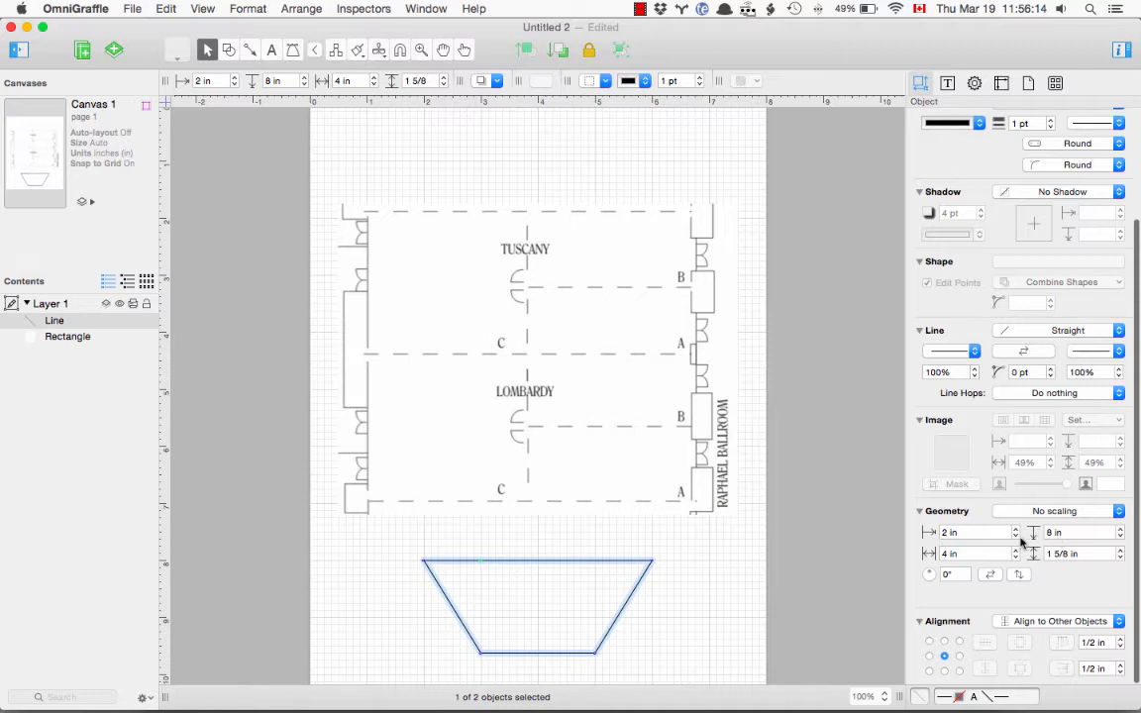
pyautogui.click(1098, 511)
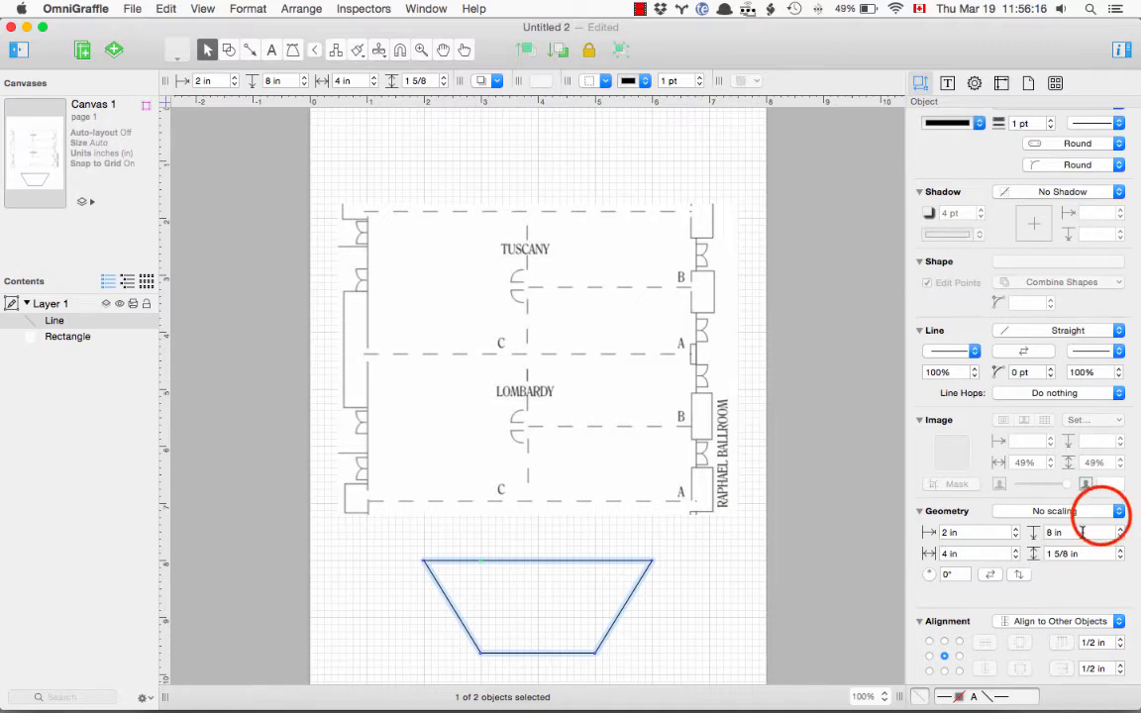
pyautogui.click(1103, 525)
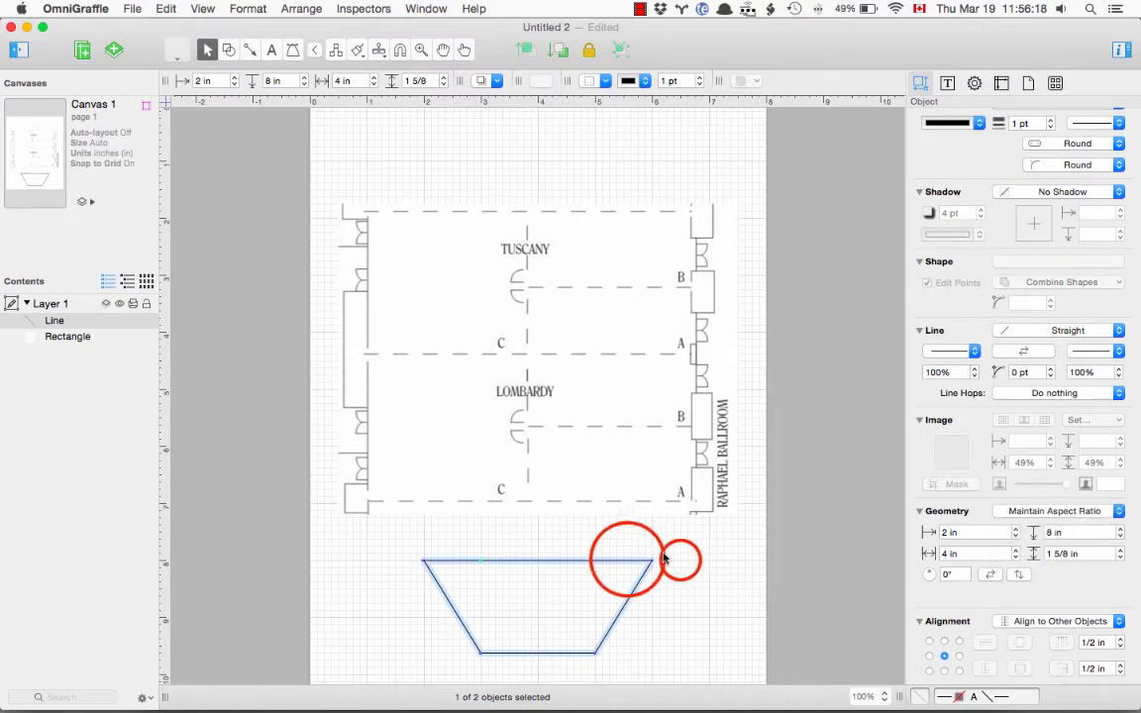
# Step: Try to adjust the trapezoid's top edge near its upper-right corner, undo the change, and reselect the whole outline
pyautogui.click(664, 552)
pyautogui.click(627, 561)
pyautogui.click(690, 559)
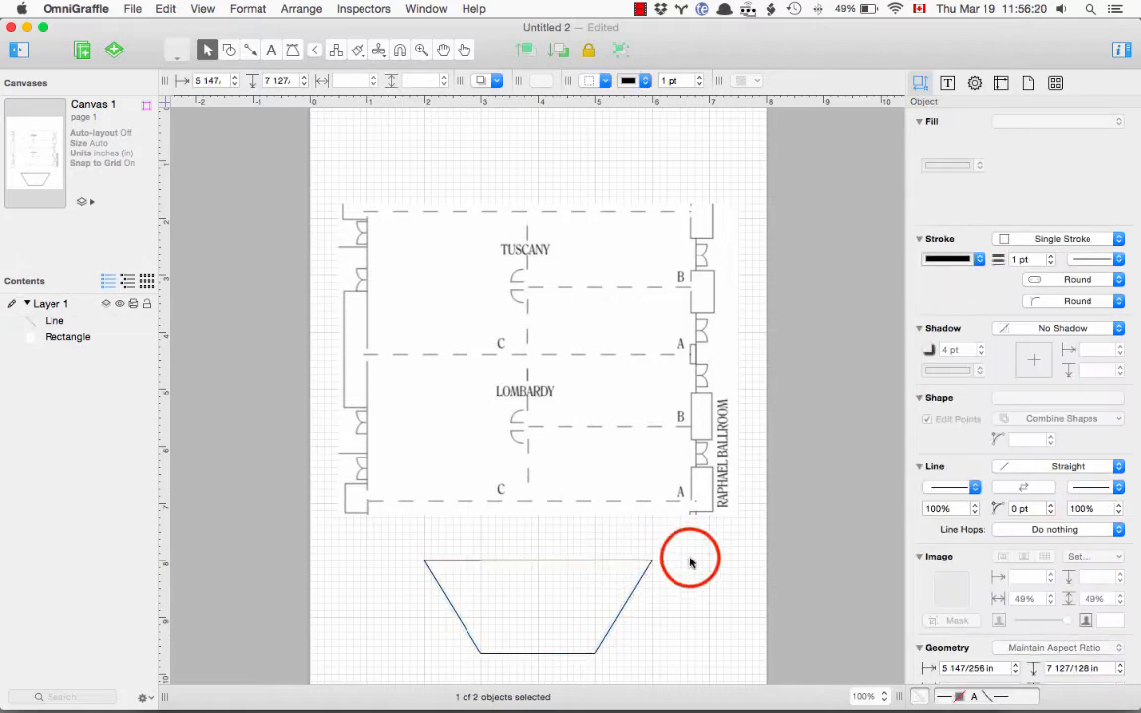
pyautogui.click(409, 540)
pyautogui.press('super+z')
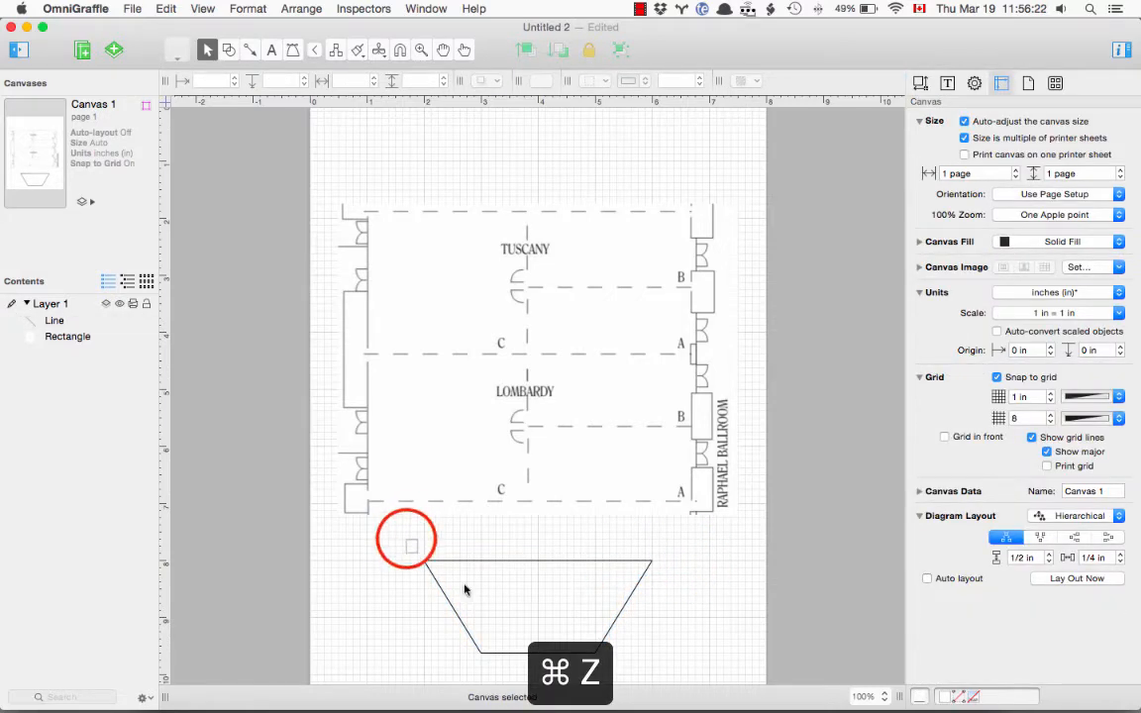
pyautogui.moveTo(407, 542); pyautogui.dragTo(664, 613)
pyautogui.scroll(-4, 1071, 576)
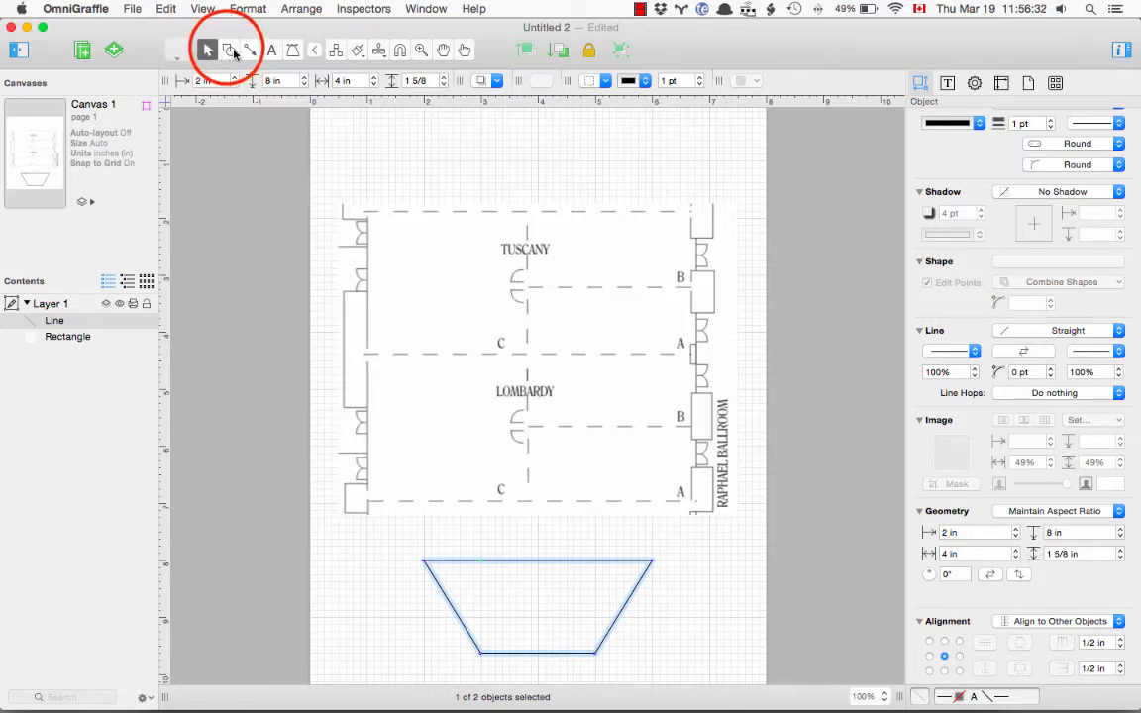
# Step: Draw a rectangle over the Tuscany room on the floor plan, about 5 3/4 in wide and 2 1/2 in tall
pyautogui.click(231, 51)
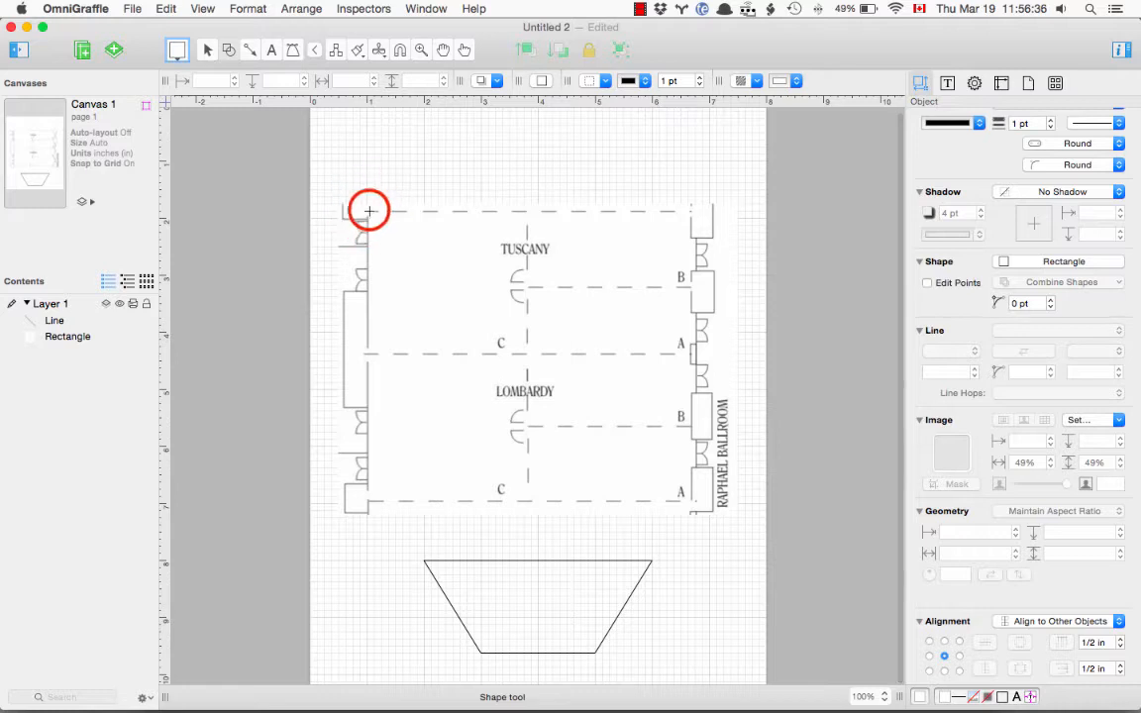
pyautogui.moveTo(369, 211); pyautogui.dragTo(691, 352)
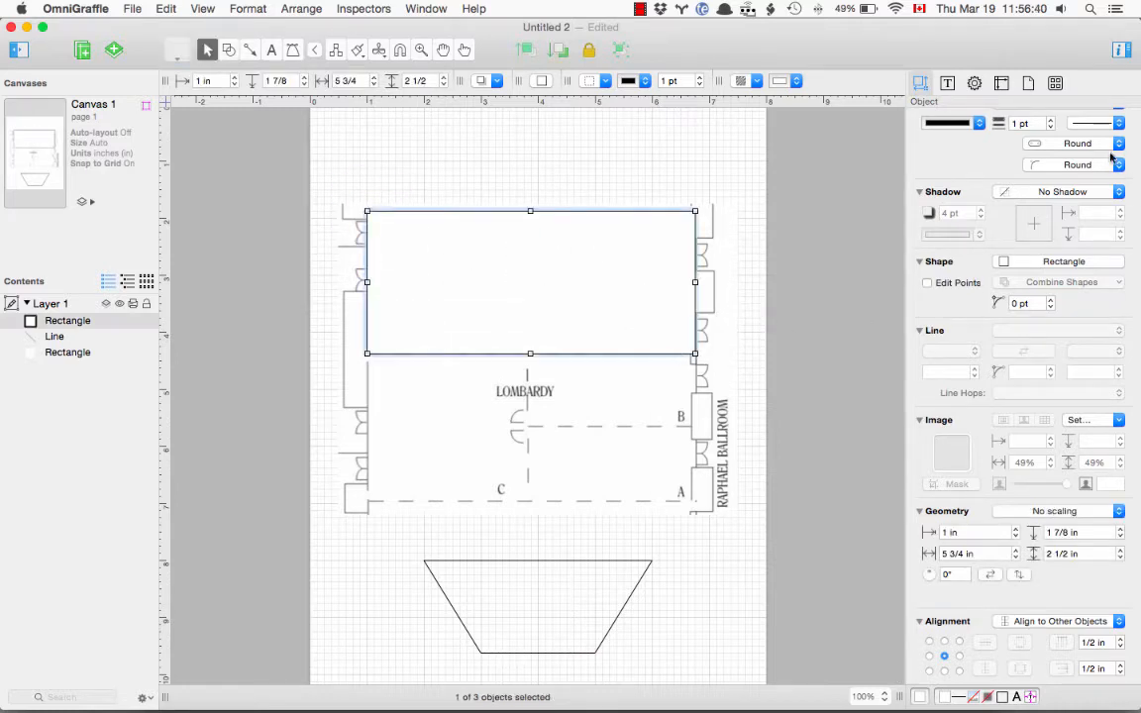
# Step: Change the canvas units to points and bring up the geometry values of the rectangle over Tuscany
pyautogui.click(1003, 86)
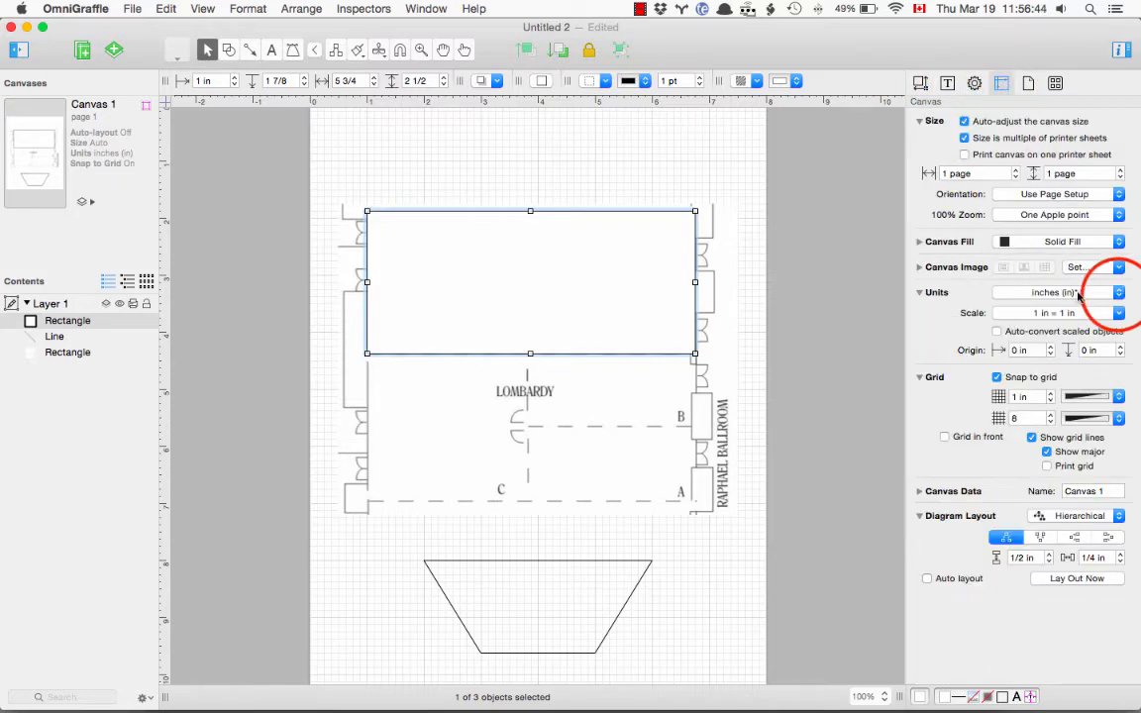
pyautogui.click(1117, 293)
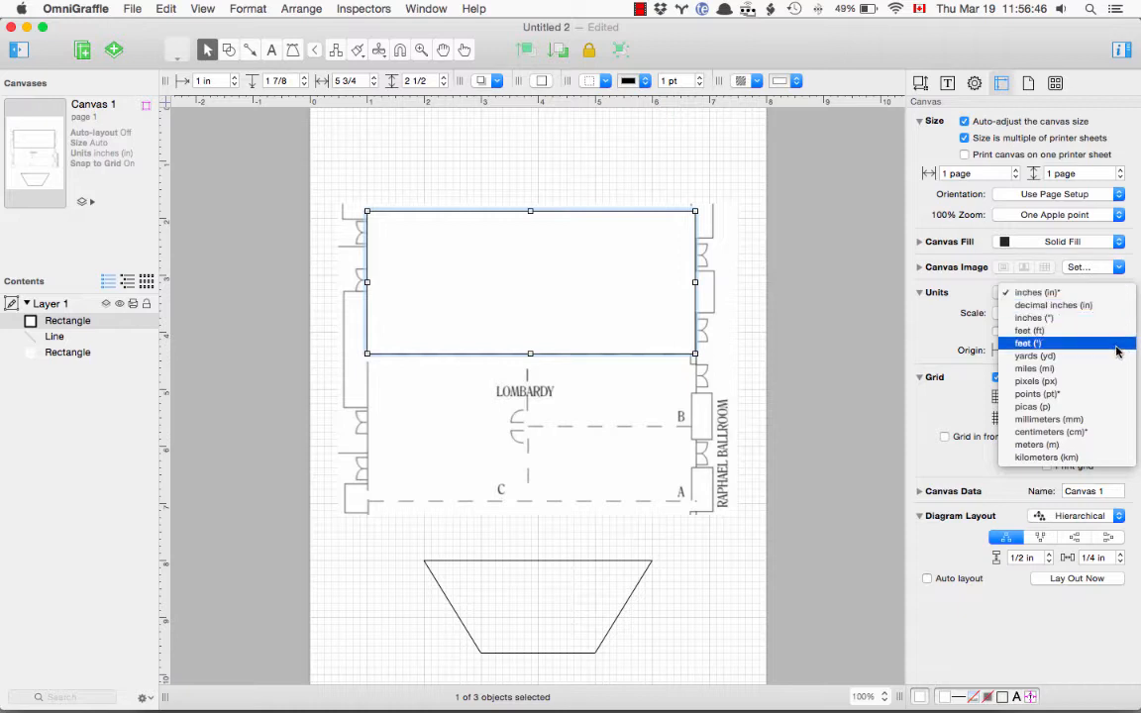
pyautogui.click(1107, 400)
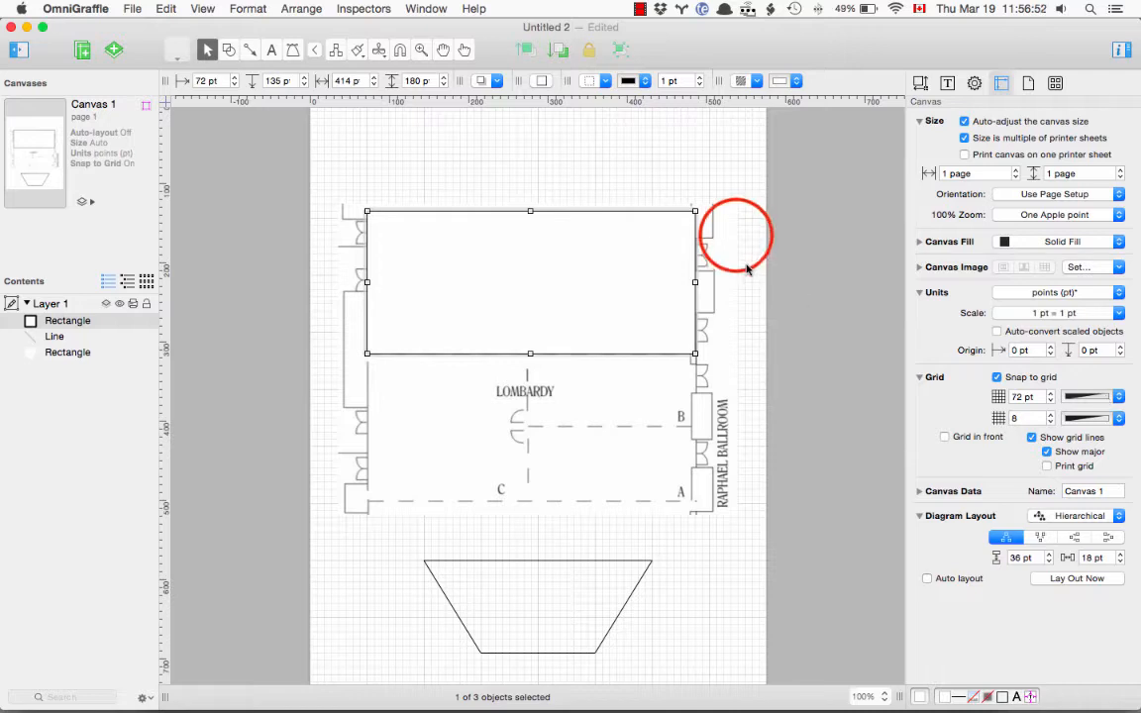
pyautogui.click(725, 241)
pyautogui.click(666, 249)
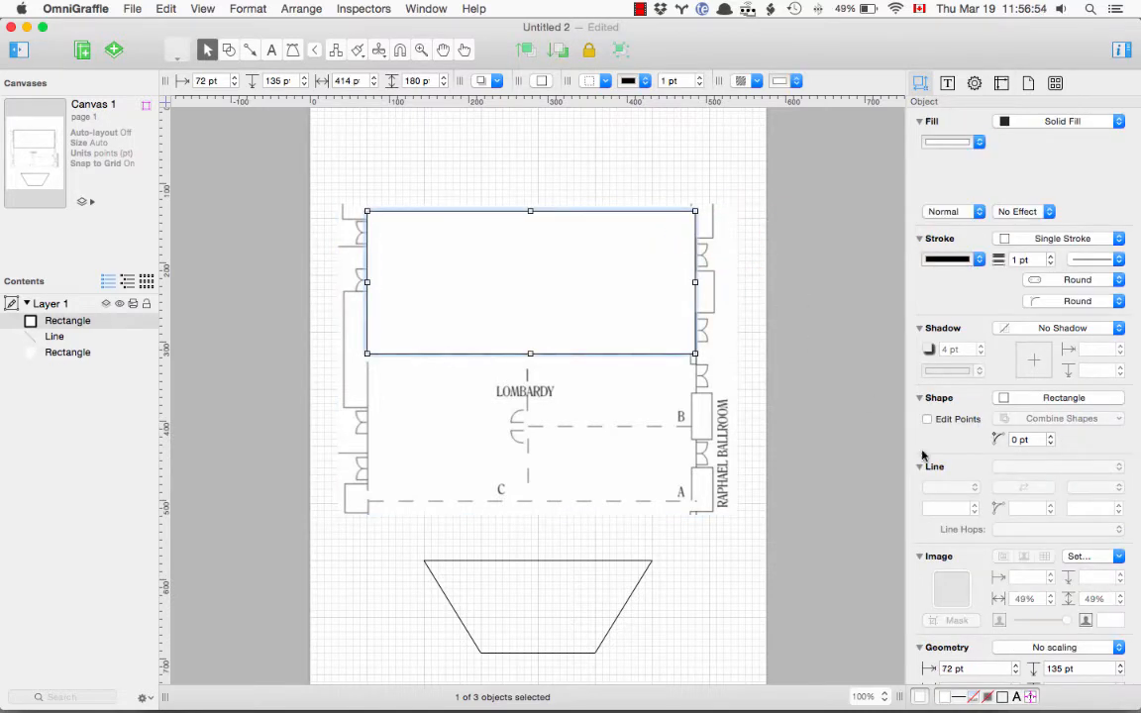
pyautogui.scroll(-3, 1030, 594)
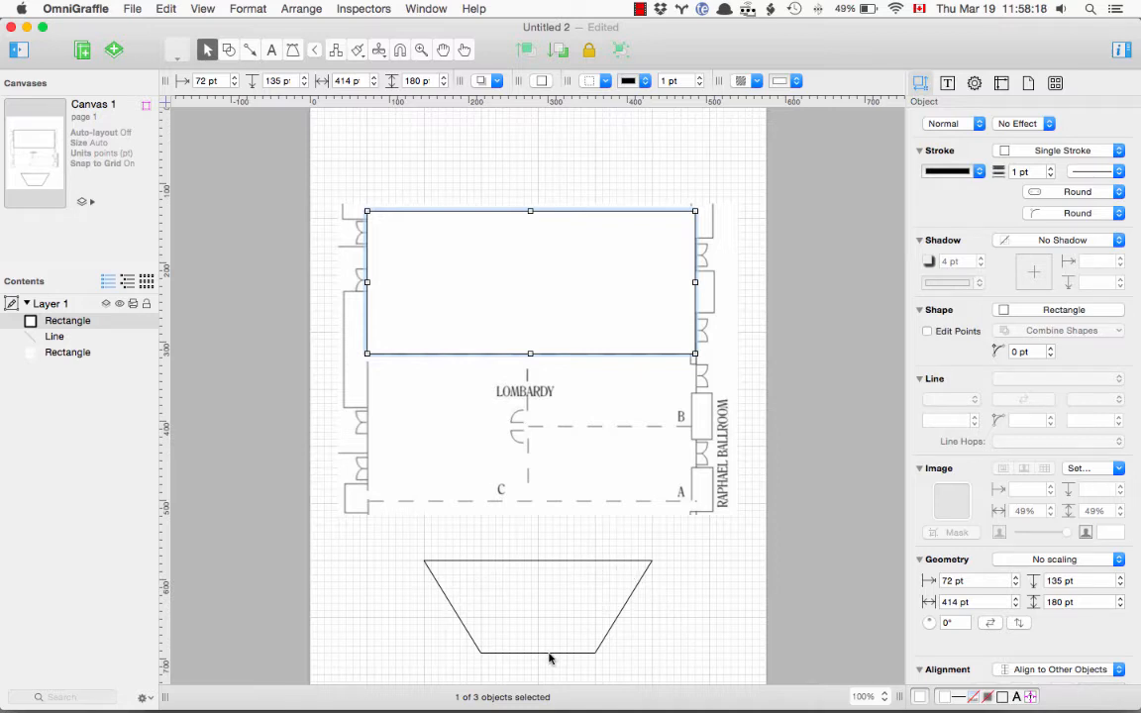
# Step: Select the whole trapezoid outline and set its width to 195 pt with the aspect ratio maintained
pyautogui.moveTo(414, 546); pyautogui.dragTo(709, 670)
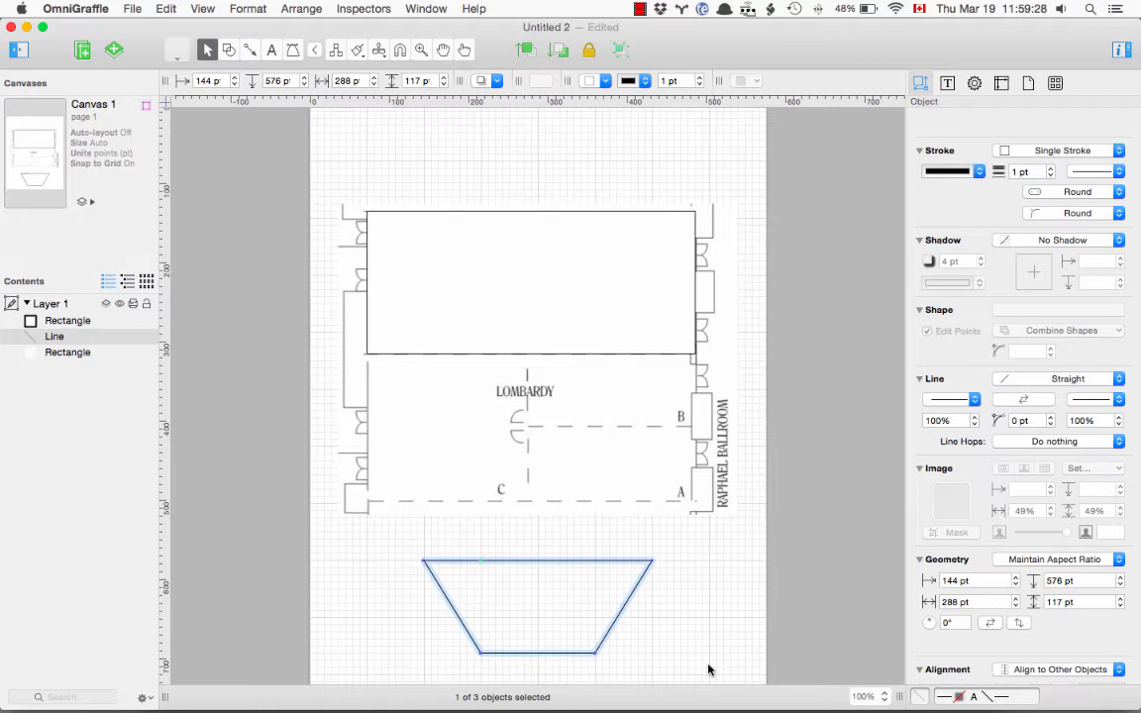
pyautogui.click(985, 601)
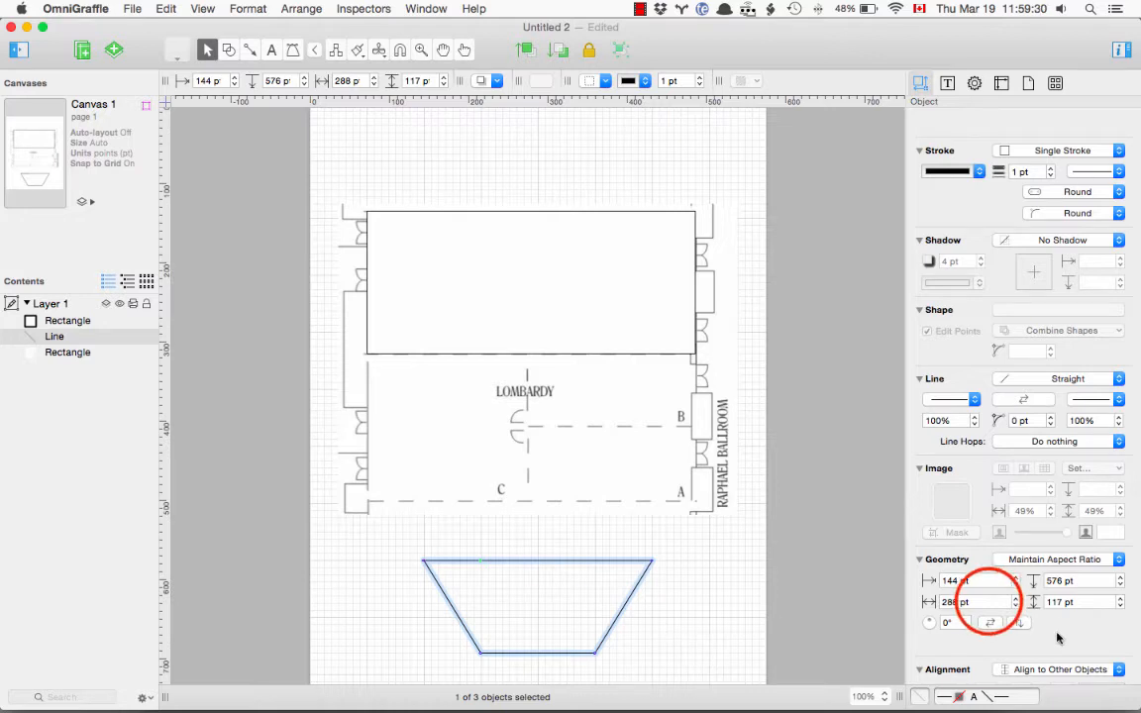
pyautogui.moveTo(986, 601); pyautogui.dragTo(904, 594)
pyautogui.write('195')
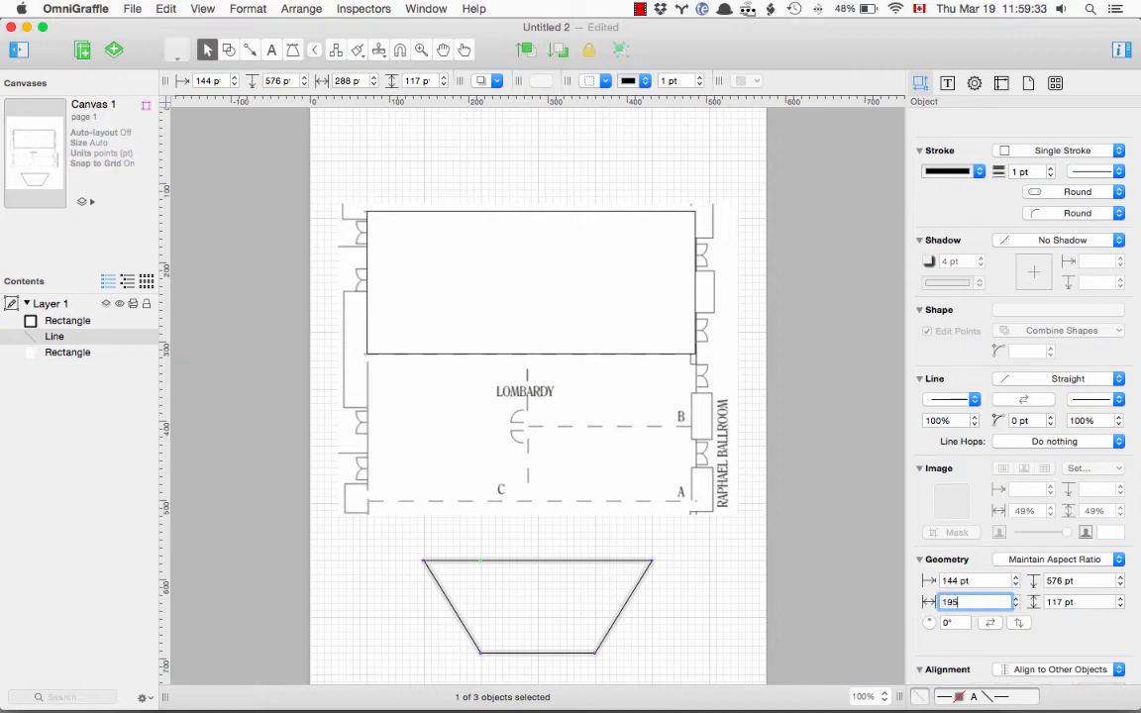
pyautogui.press('Return')
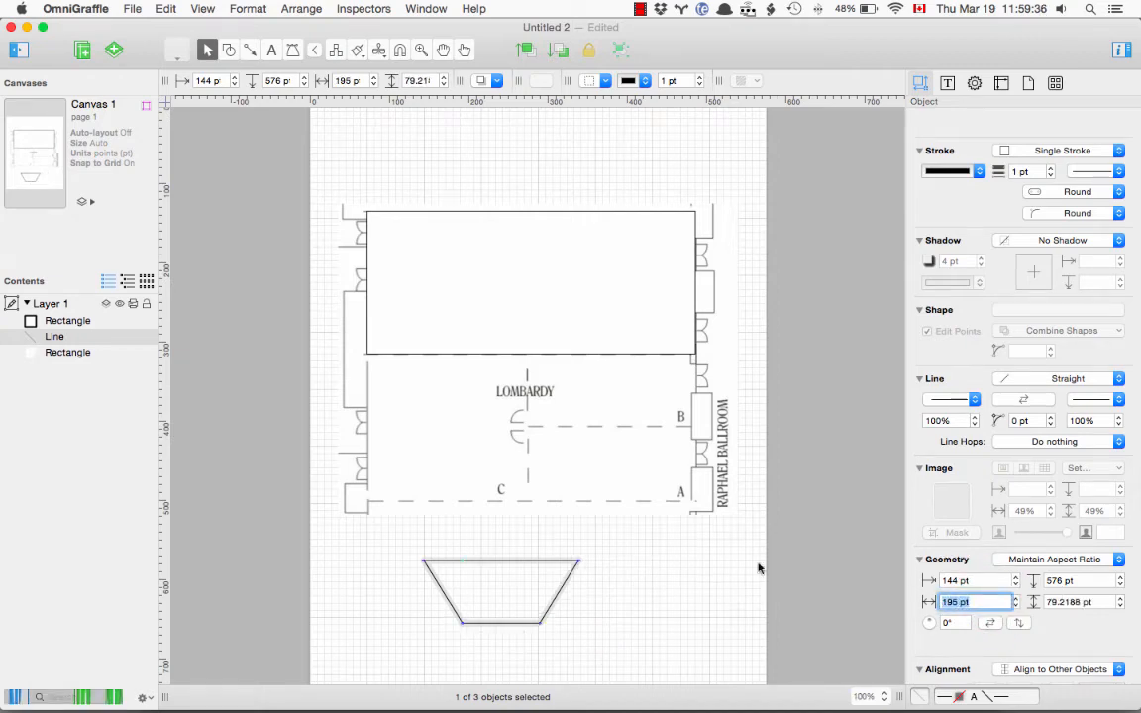
# Step: Switch the trapezoid's geometry to No scaling and set its height to 146 pt
pyautogui.click(1099, 559)
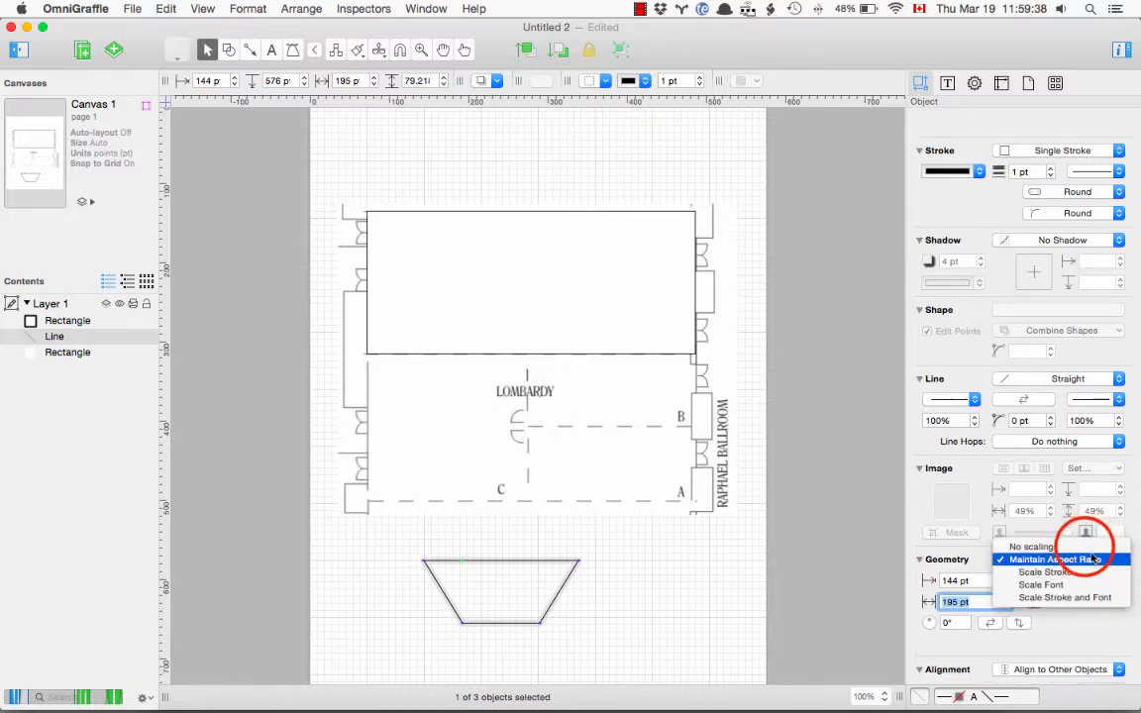
pyautogui.click(1030, 547)
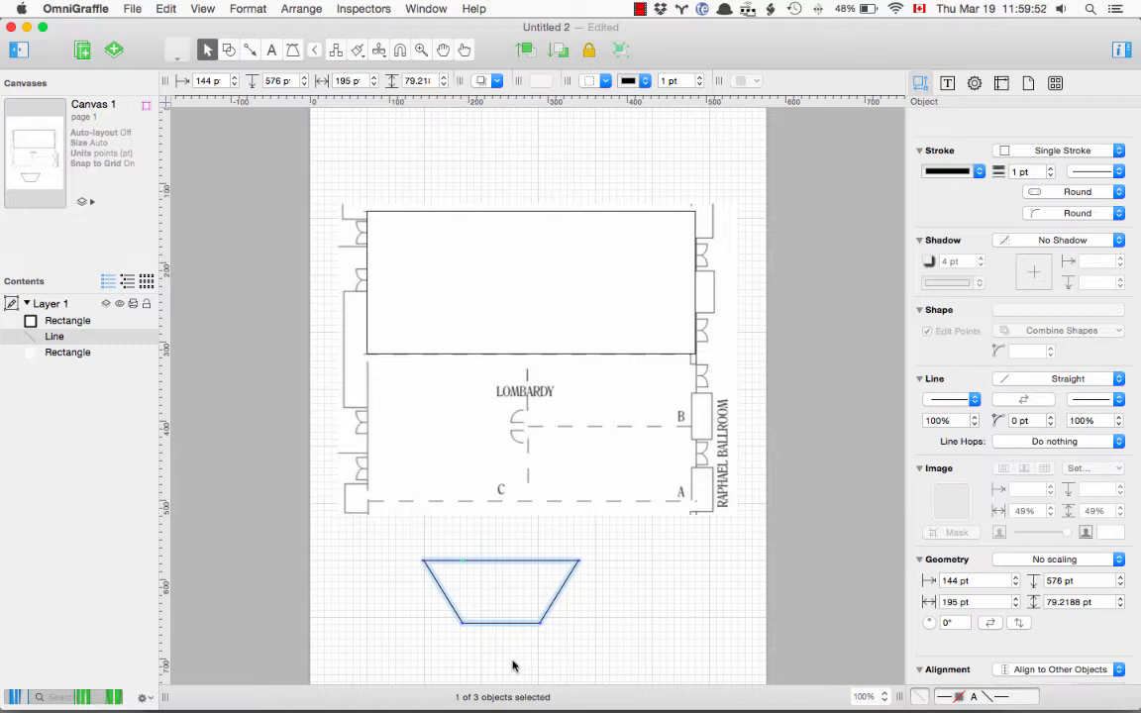
pyautogui.click(1104, 601)
pyautogui.tripleClick(1104, 602)
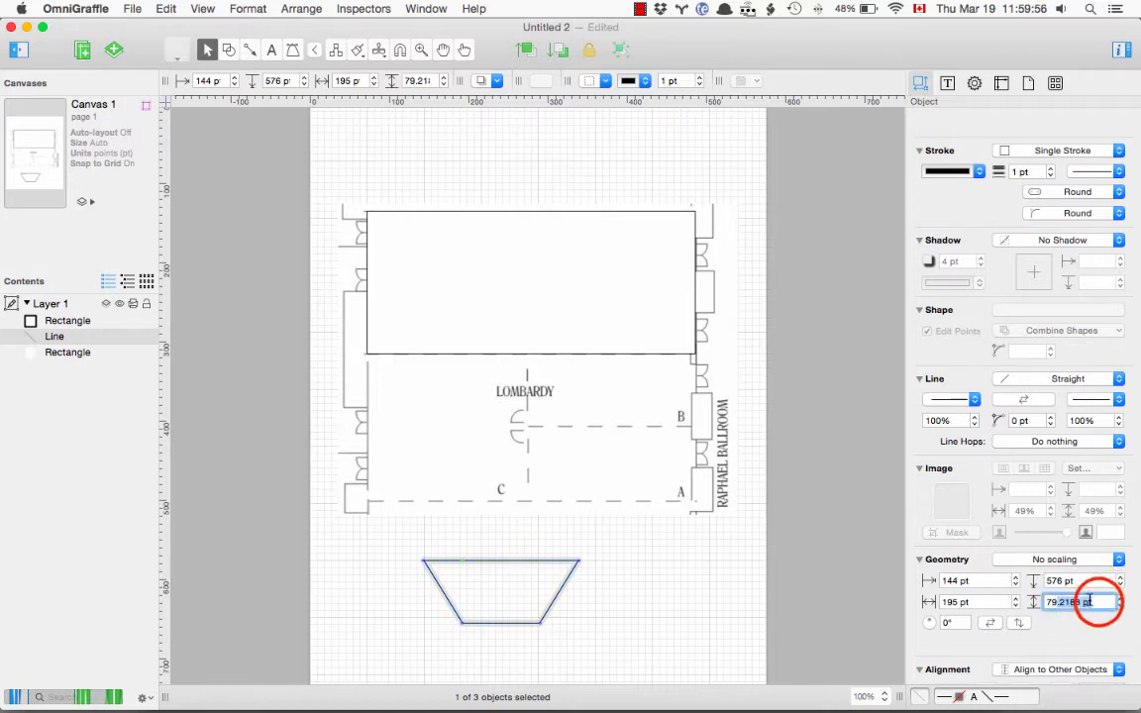
pyautogui.write('146')
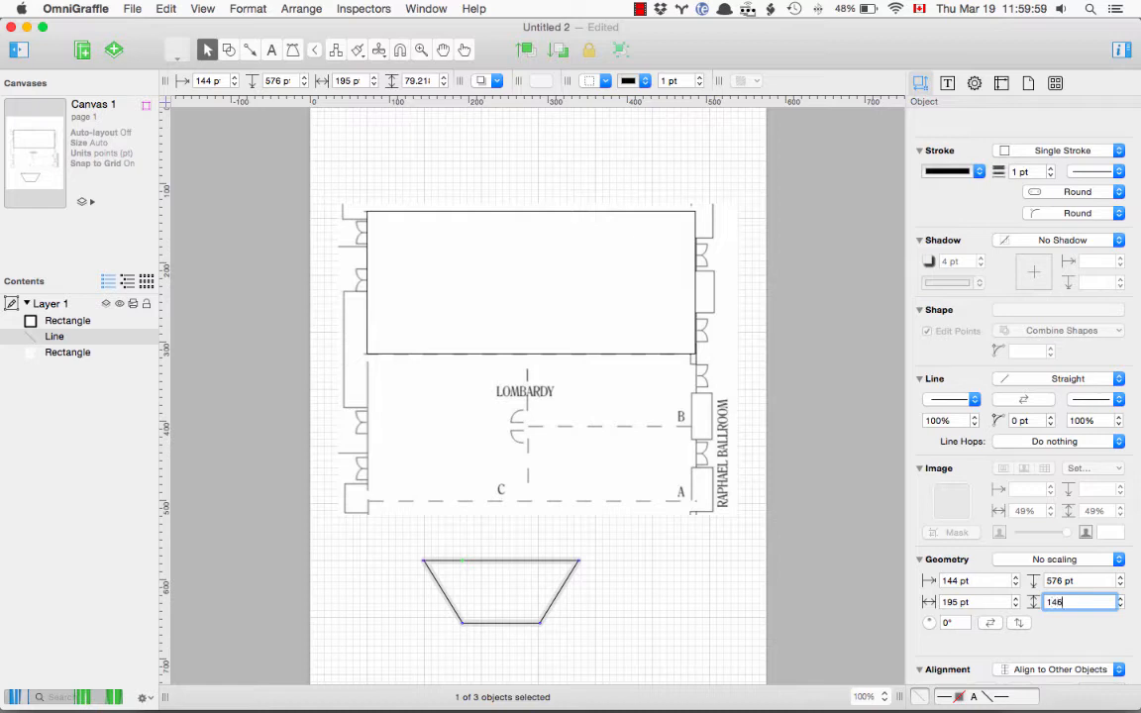
pyautogui.press('Return')
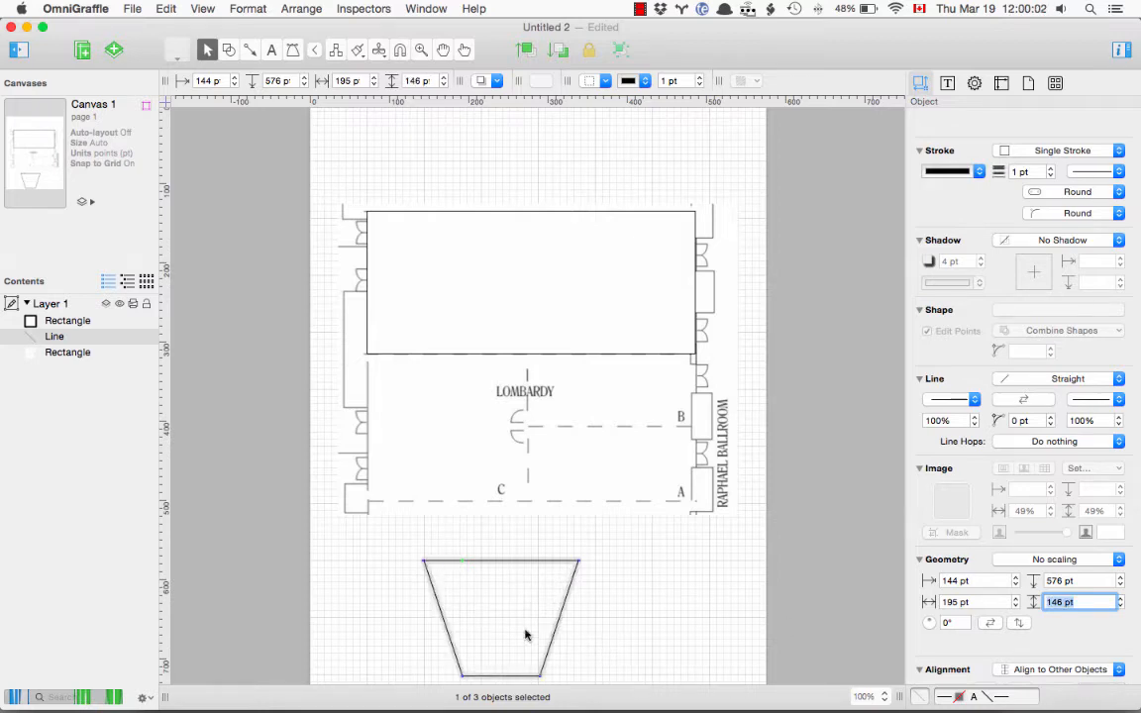
# Step: Set the trapezoid's height to 100 pt and move its lower-right corner to 288 pt horizontally and 675 pt vertically
pyautogui.scroll(-1, 622, 645)
pyautogui.write('0')
pyautogui.press('Return')
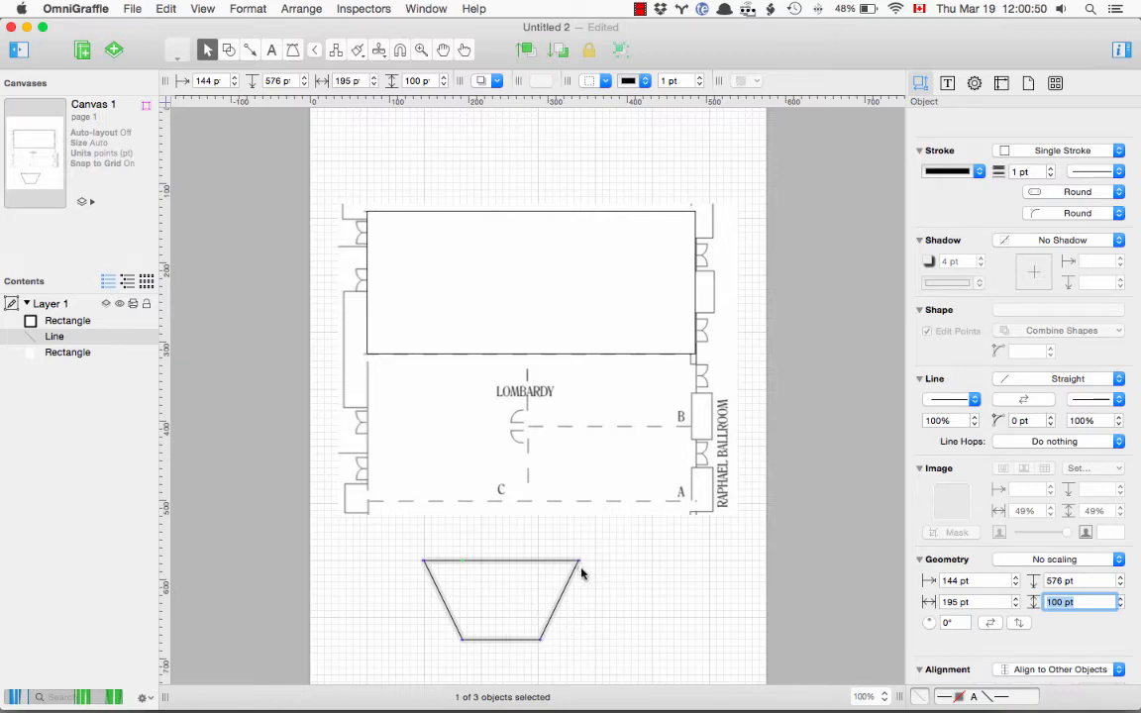
pyautogui.click(537, 640)
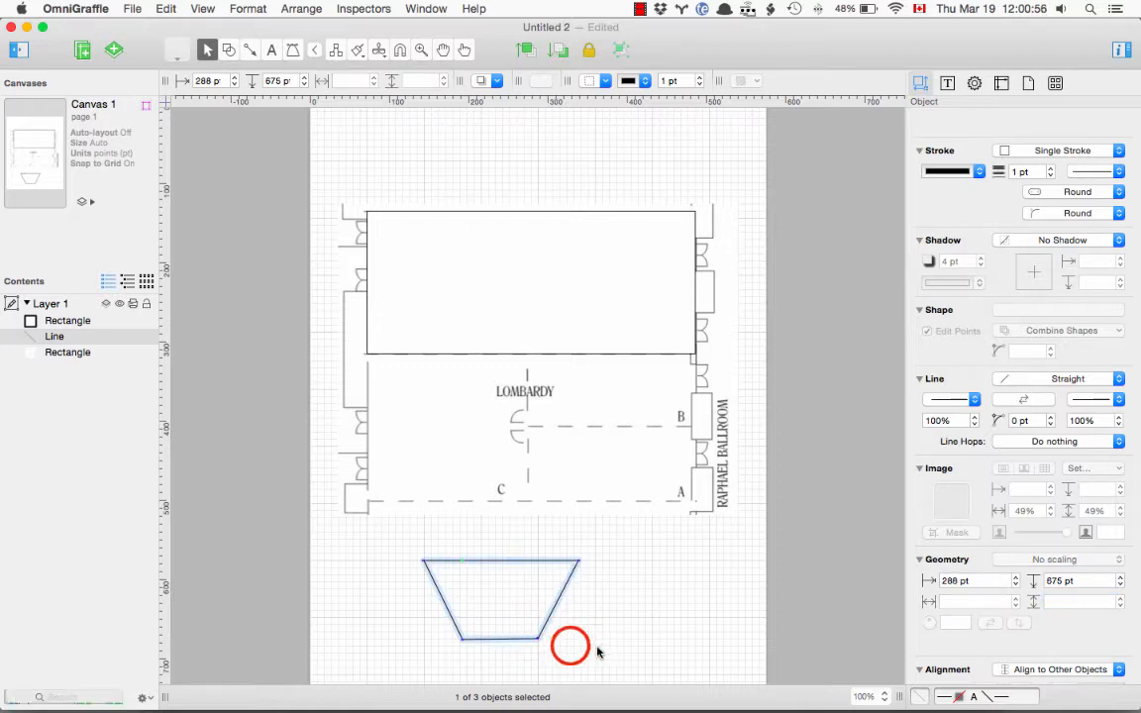
pyautogui.click(570, 648)
# Step: Draw a rectangle beside the trapezoid, about 108 pt wide and 72 pt tall, with its top level with the trapezoid's
pyautogui.press('super+shift+period')
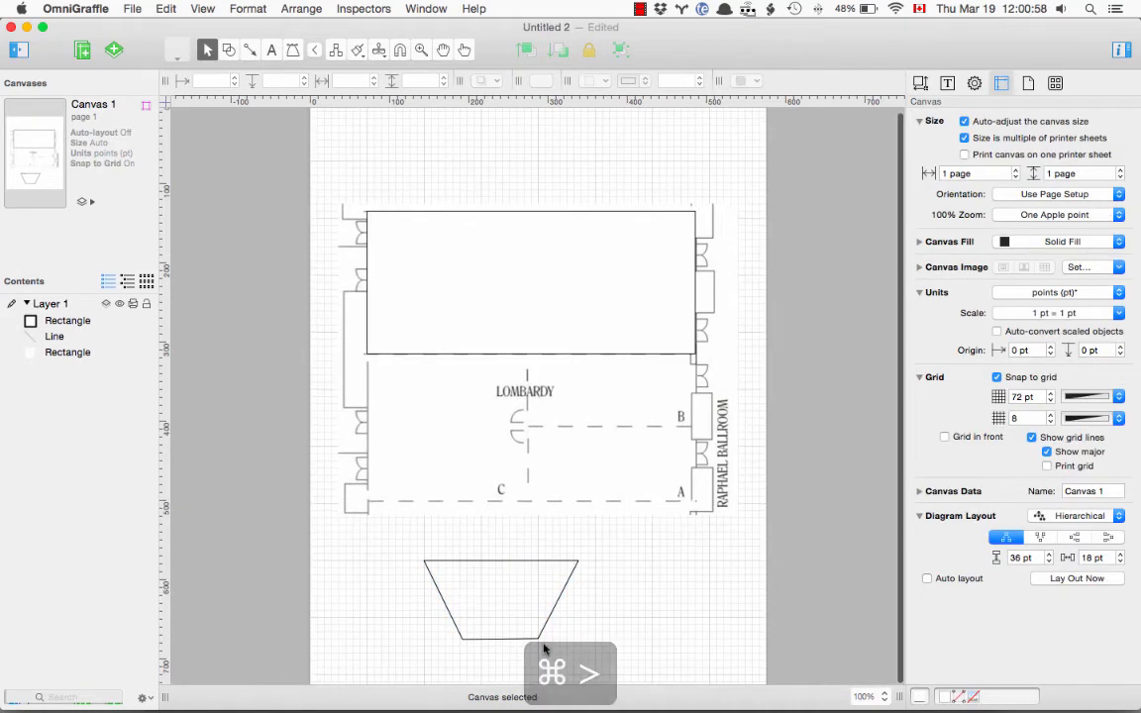
pyautogui.scroll(-10, 693, 599)
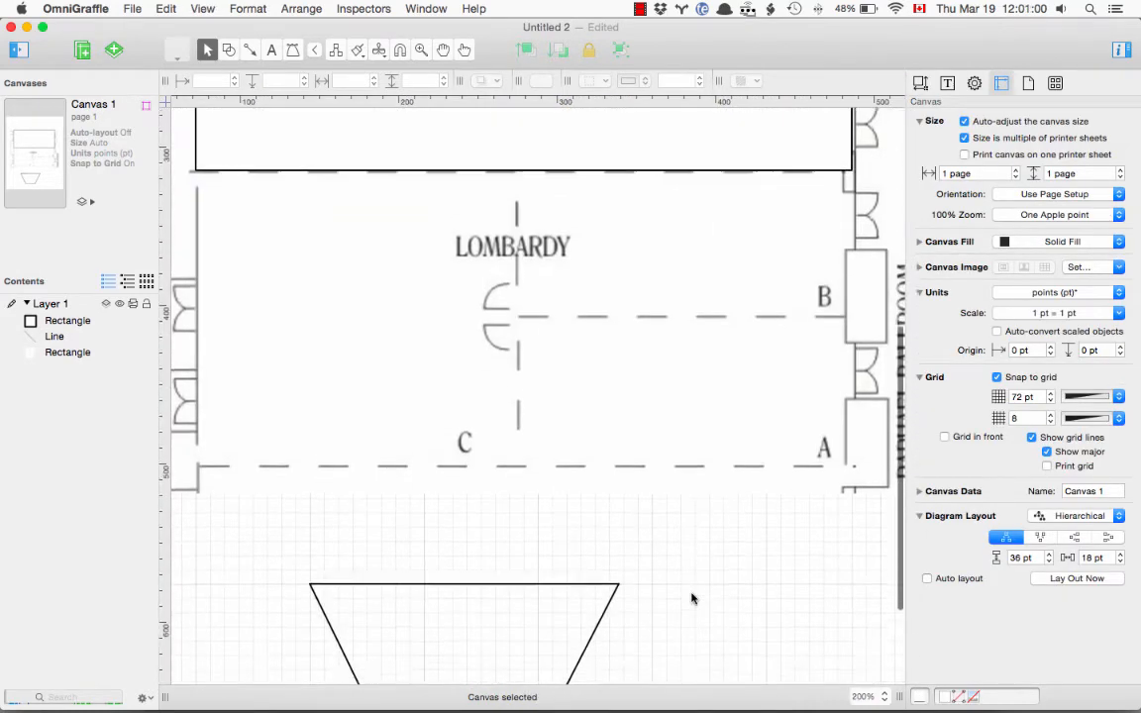
pyautogui.scroll(1, 694, 598)
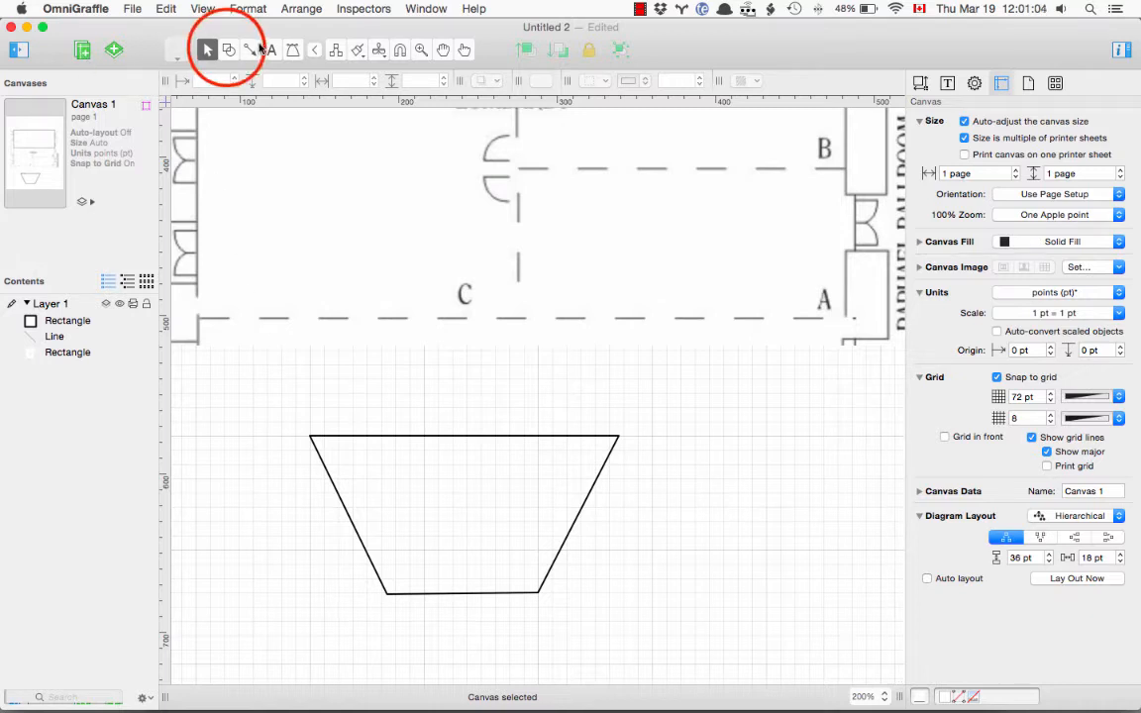
pyautogui.click(229, 49)
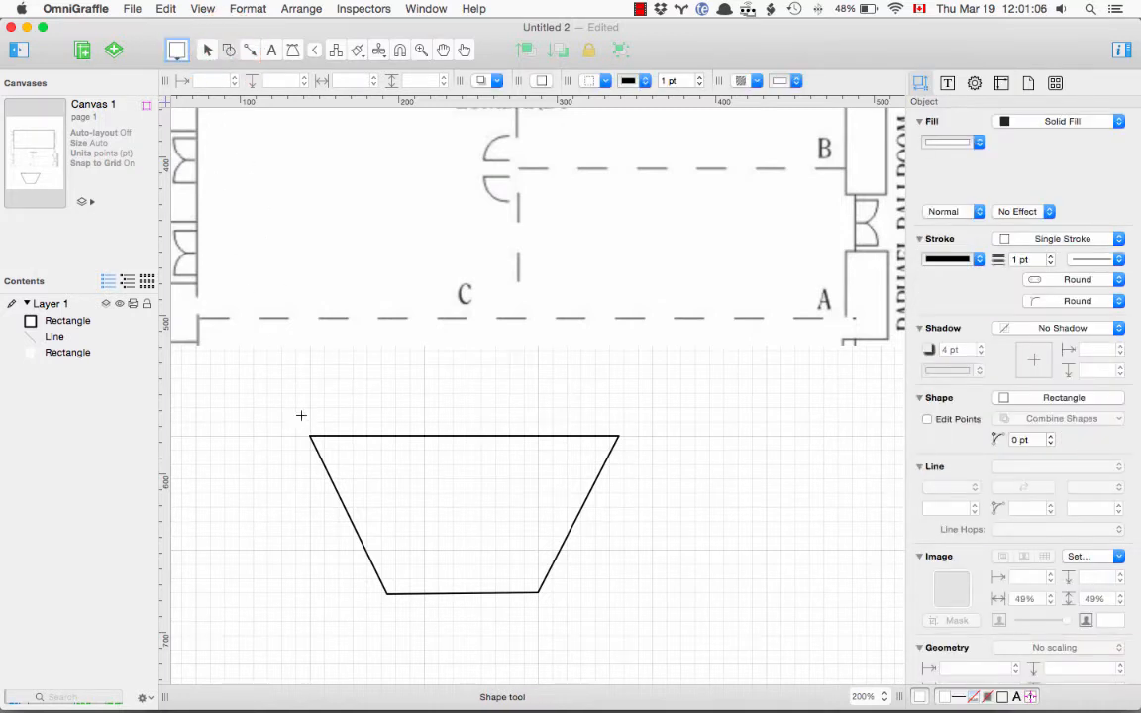
pyautogui.moveTo(652, 436); pyautogui.dragTo(821, 547)
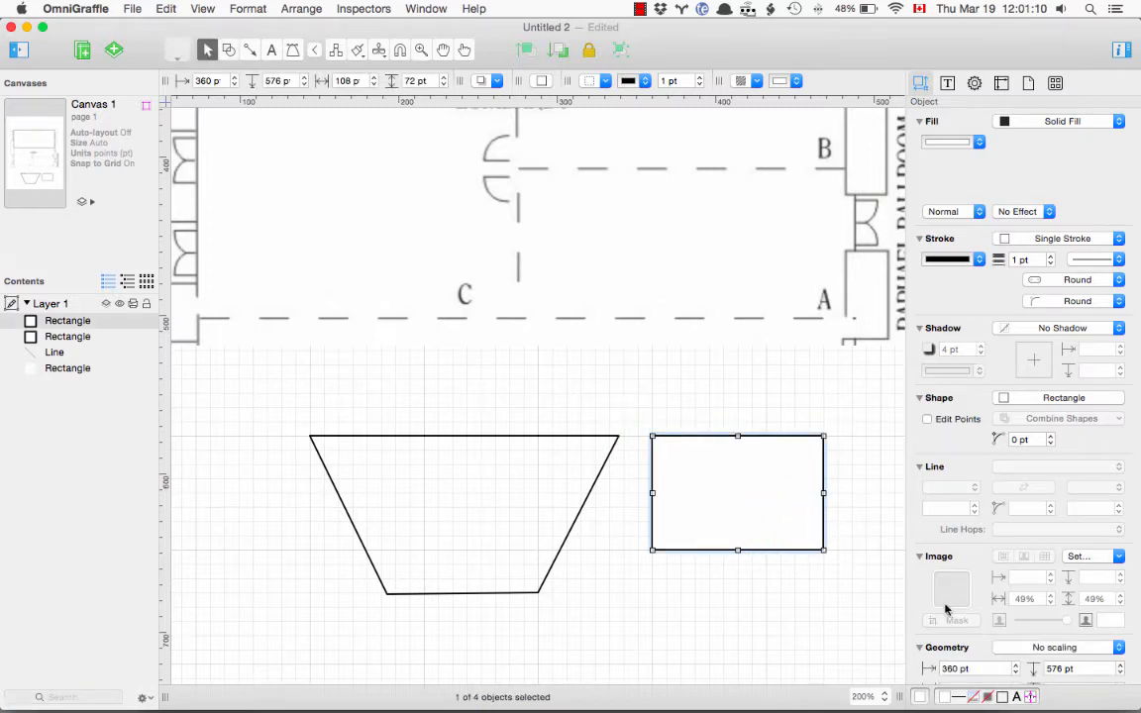
# Step: Set the rectangle's width to 194 pt and its height to 100 pt
pyautogui.scroll(-3, 951, 666)
pyautogui.click(995, 605)
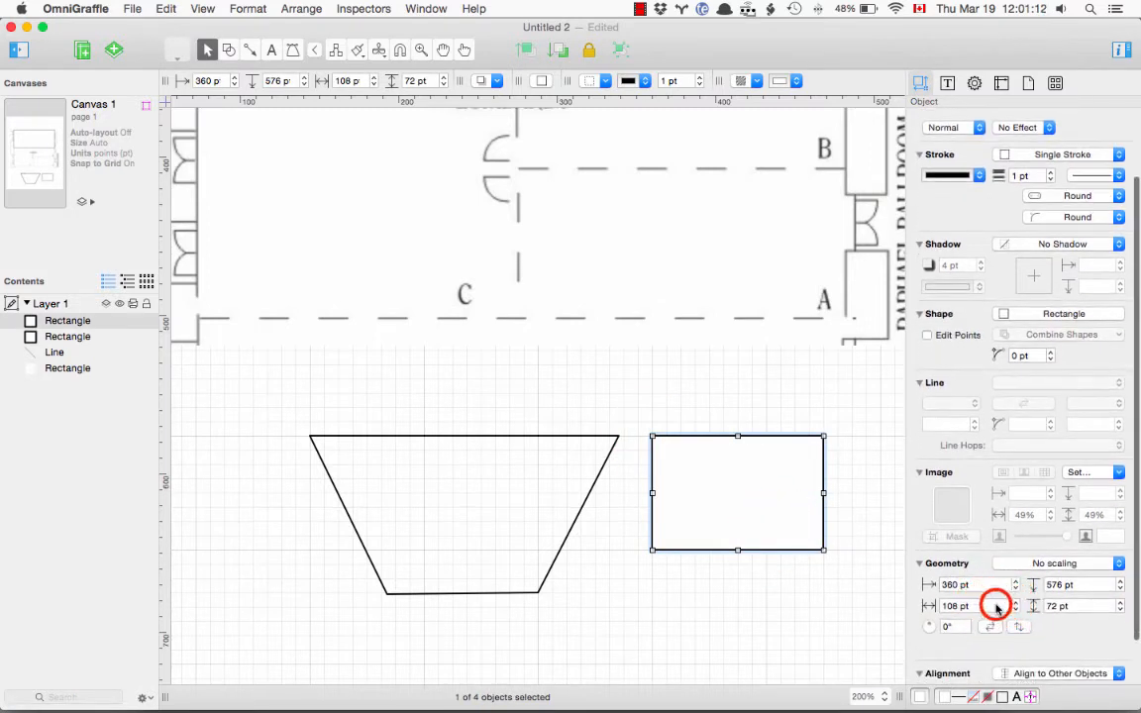
pyautogui.moveTo(995, 605); pyautogui.dragTo(938, 603)
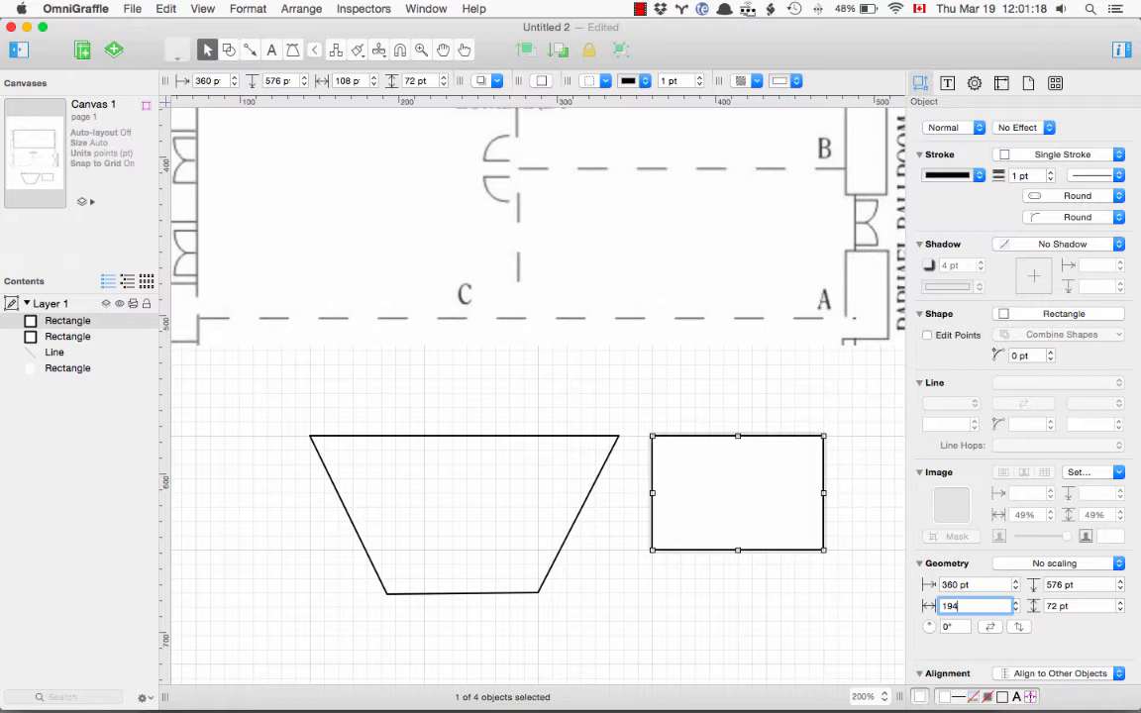
pyautogui.press('Tab')
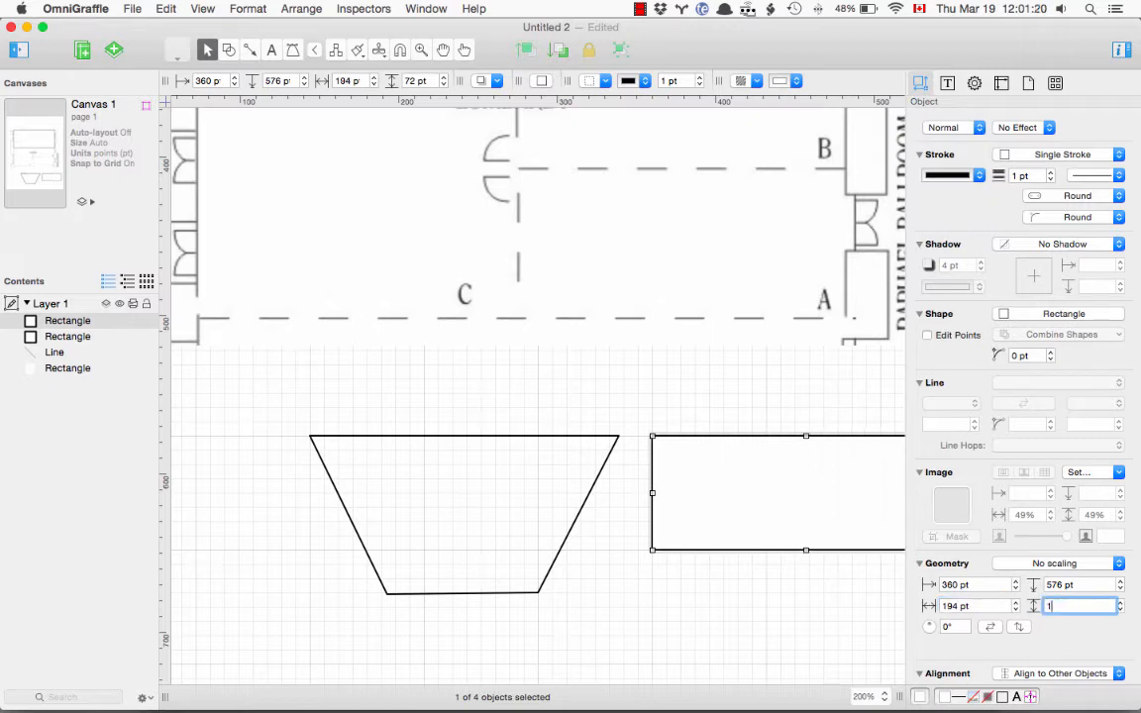
pyautogui.write('100')
pyautogui.click(763, 637)
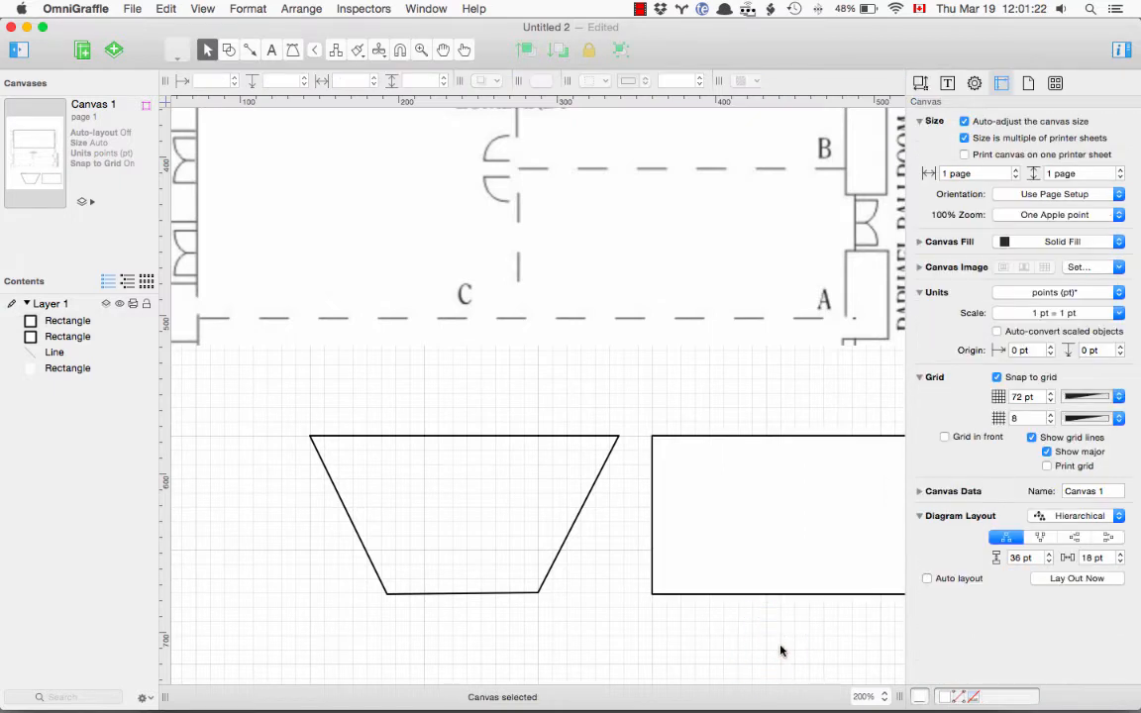
# Step: Duplicate the 194 by 100 pt rectangle and place the copy over it at 360 pt horizontally and 603 pt vertically
pyautogui.hscroll(5, 809, 653)
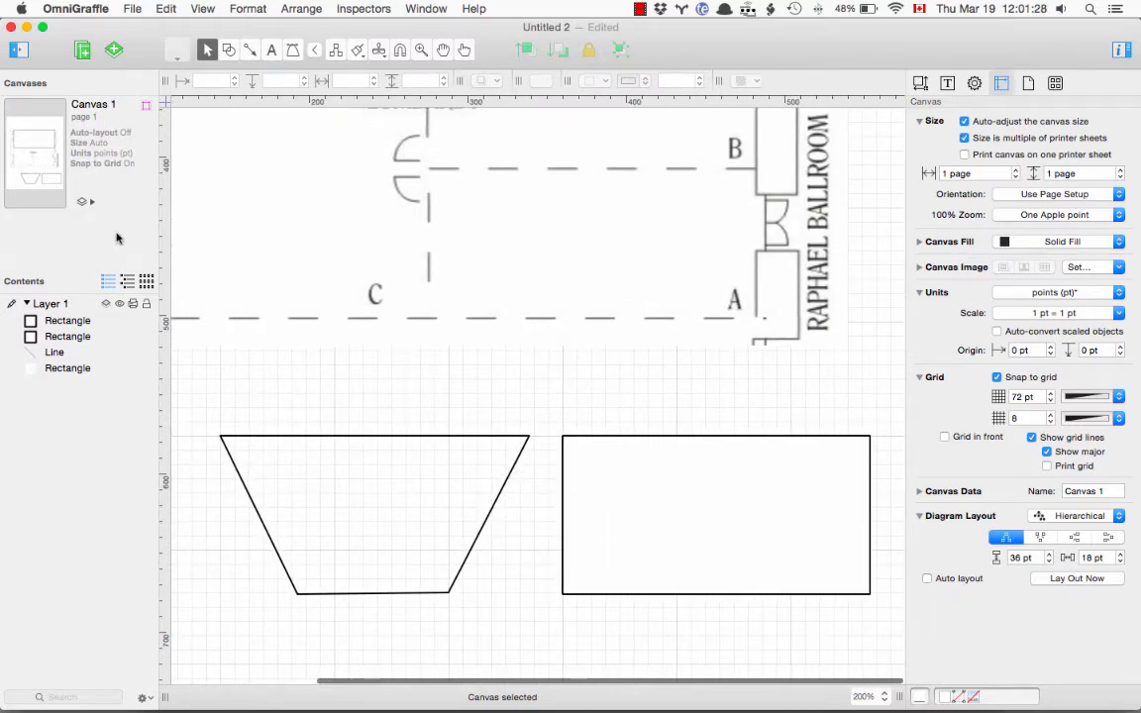
pyautogui.click(592, 482)
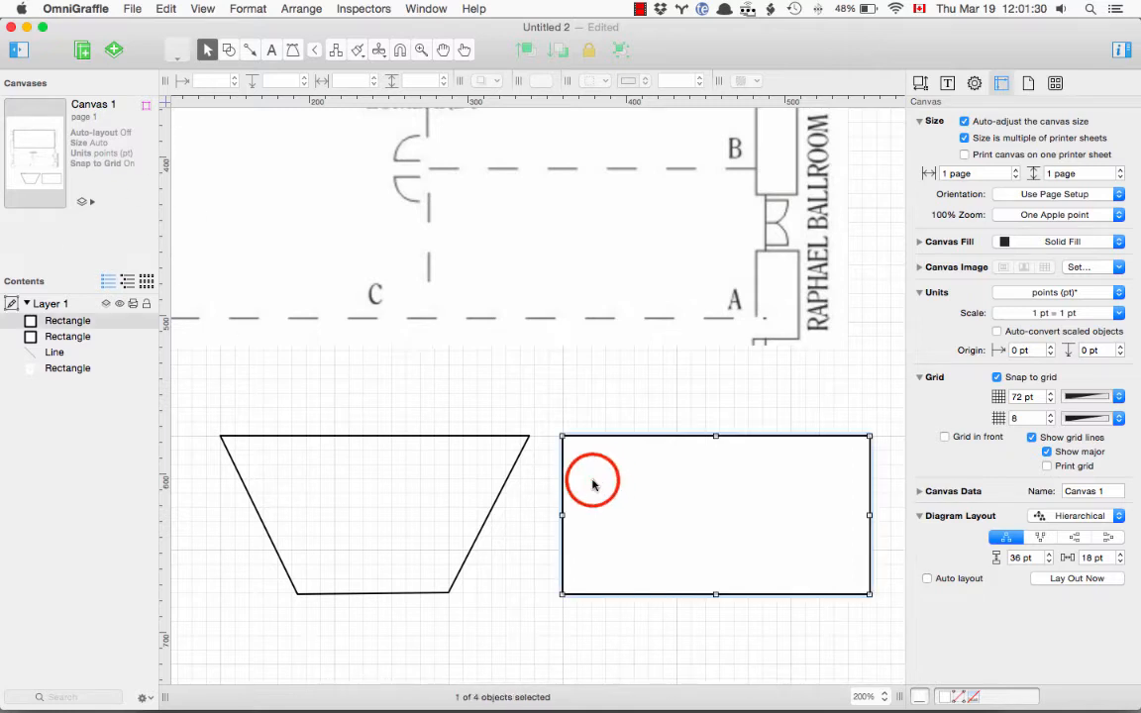
pyautogui.press('super+v')
pyautogui.moveTo(687, 540); pyautogui.dragTo(675, 584)
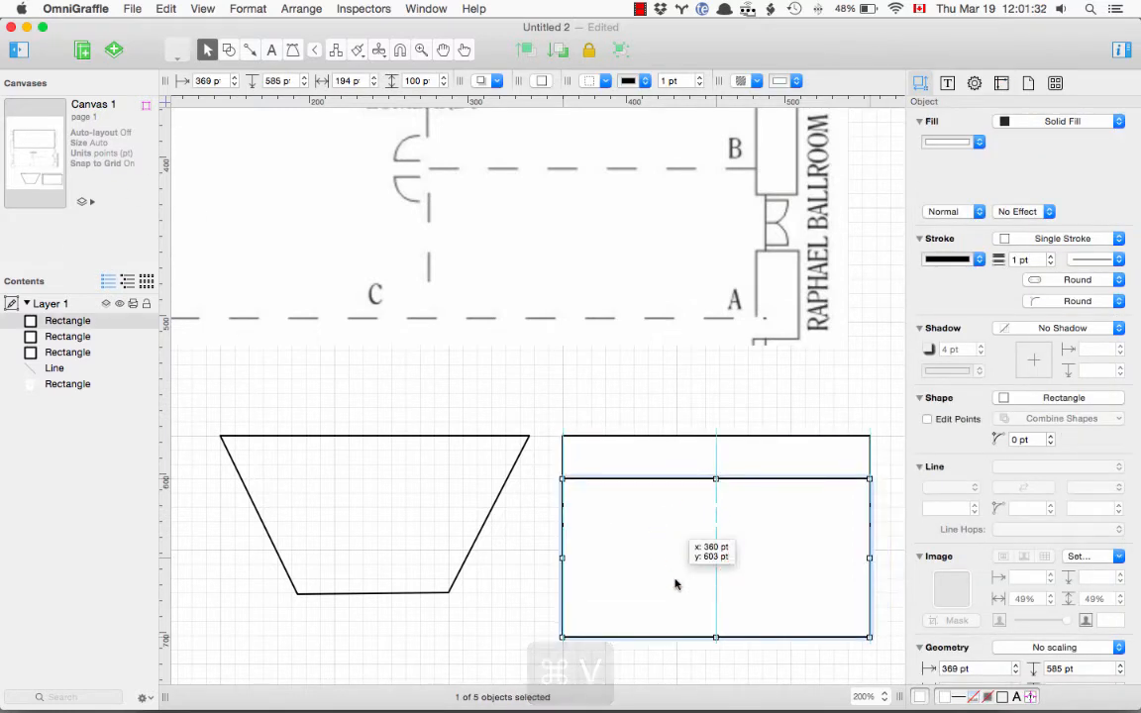
# Step: Set the copied rectangle's width to 97 pt and move it beneath the large rectangle, at 405 pt horizontally and 675 pt vertically
pyautogui.scroll(-4, 1004, 670)
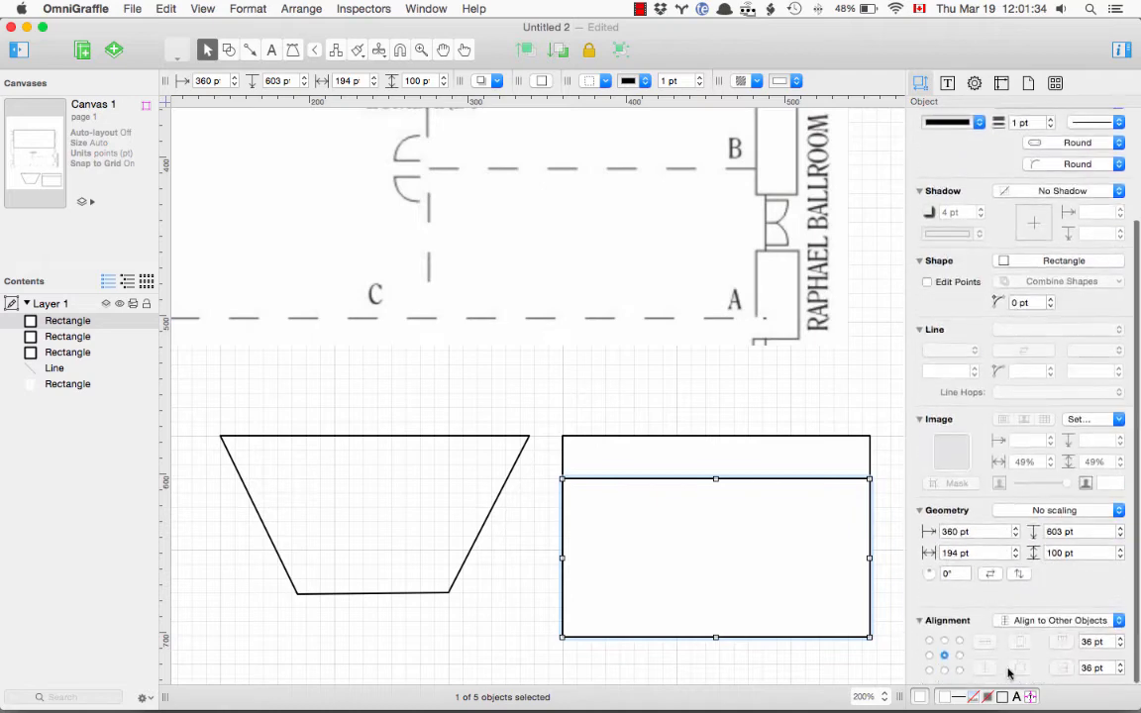
pyautogui.click(978, 552)
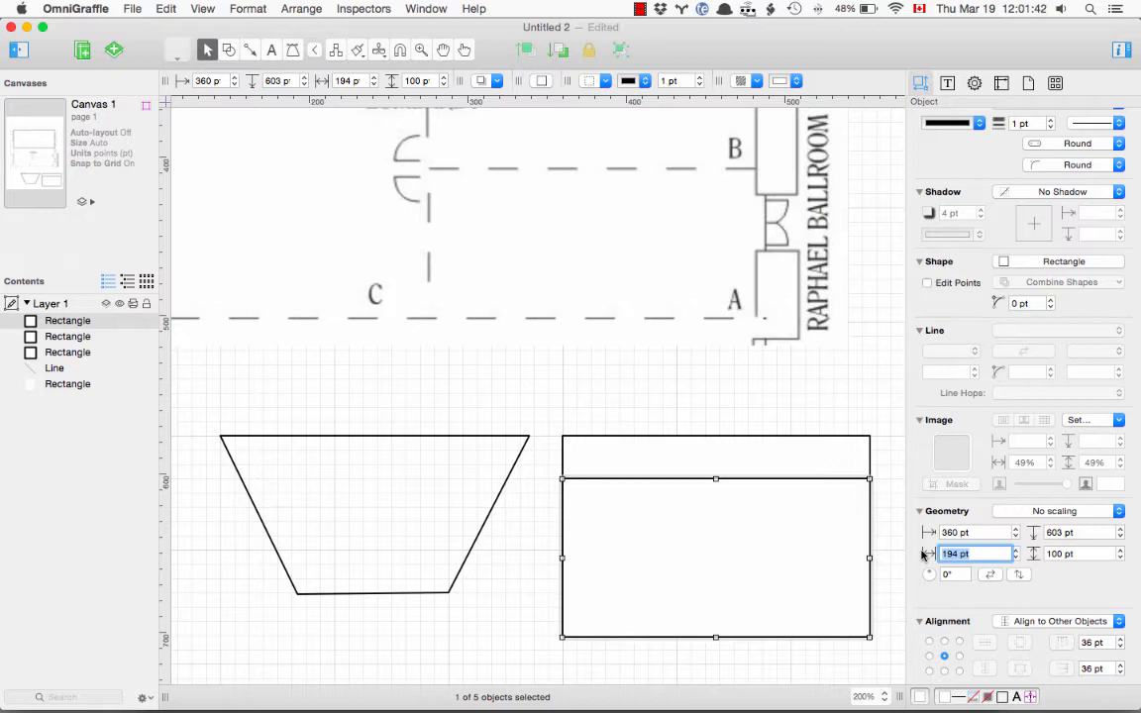
pyautogui.write('97')
pyautogui.press('Return')
pyautogui.moveTo(647, 566); pyautogui.dragTo(726, 672)
pyautogui.scroll(-3, 725, 595)
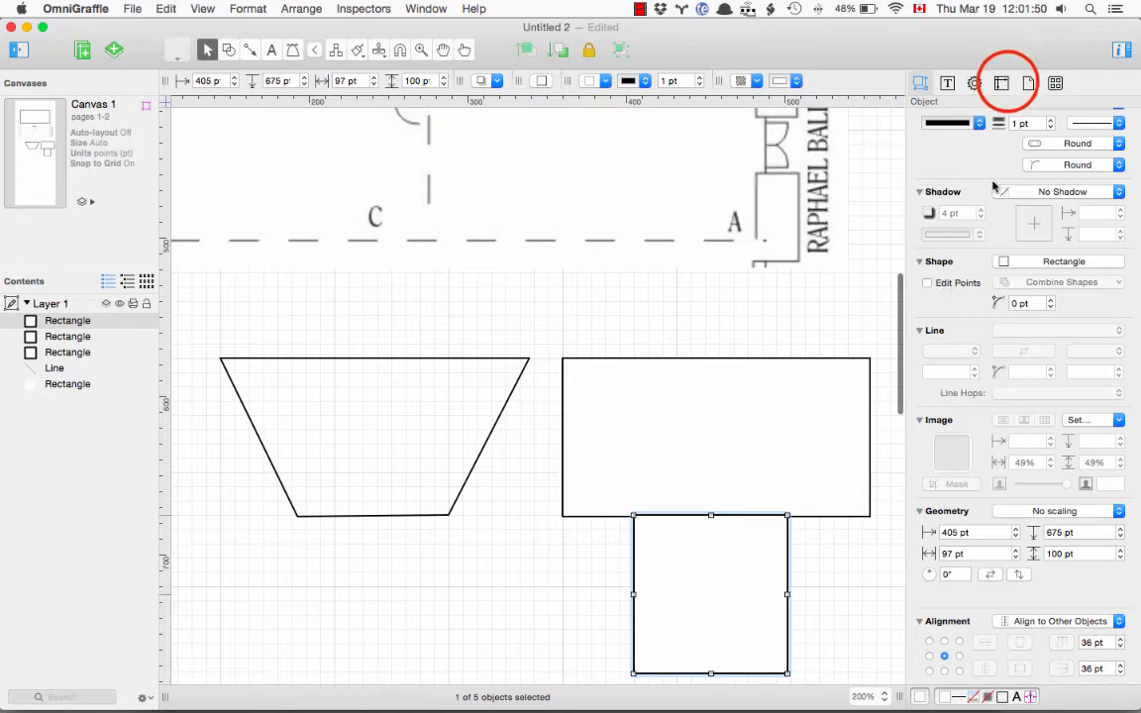
# Step: Turn off major grid lines, snap to grid and the display of grid lines for the canvas
pyautogui.click(1003, 85)
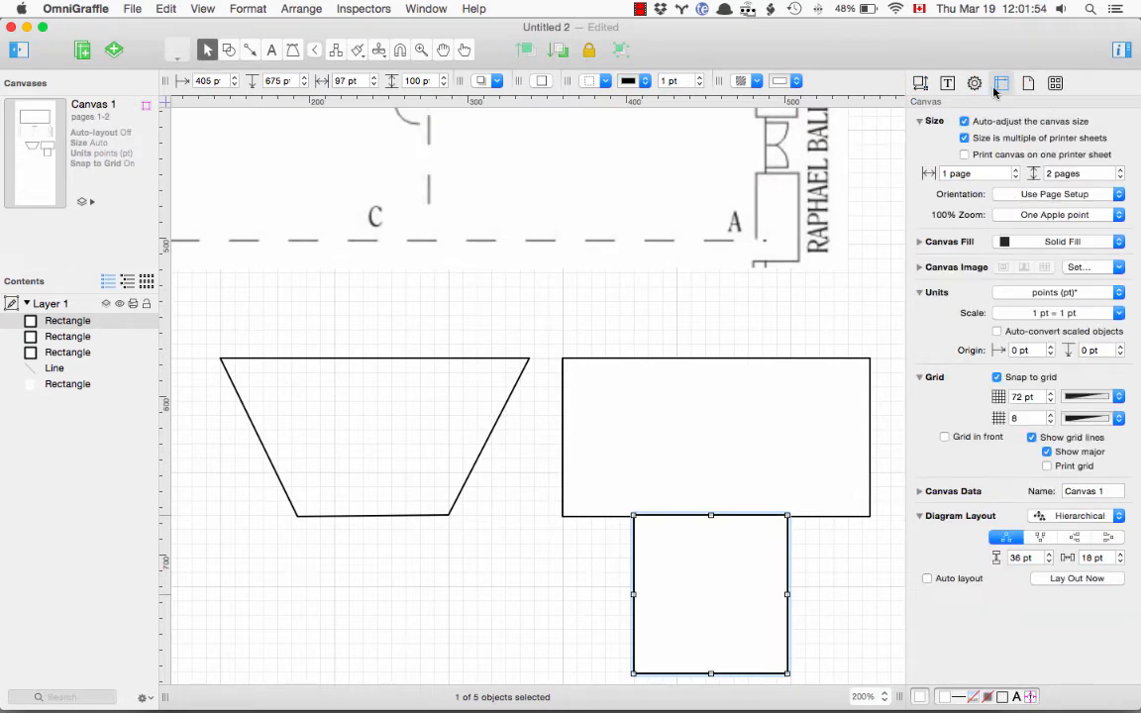
pyautogui.click(1047, 452)
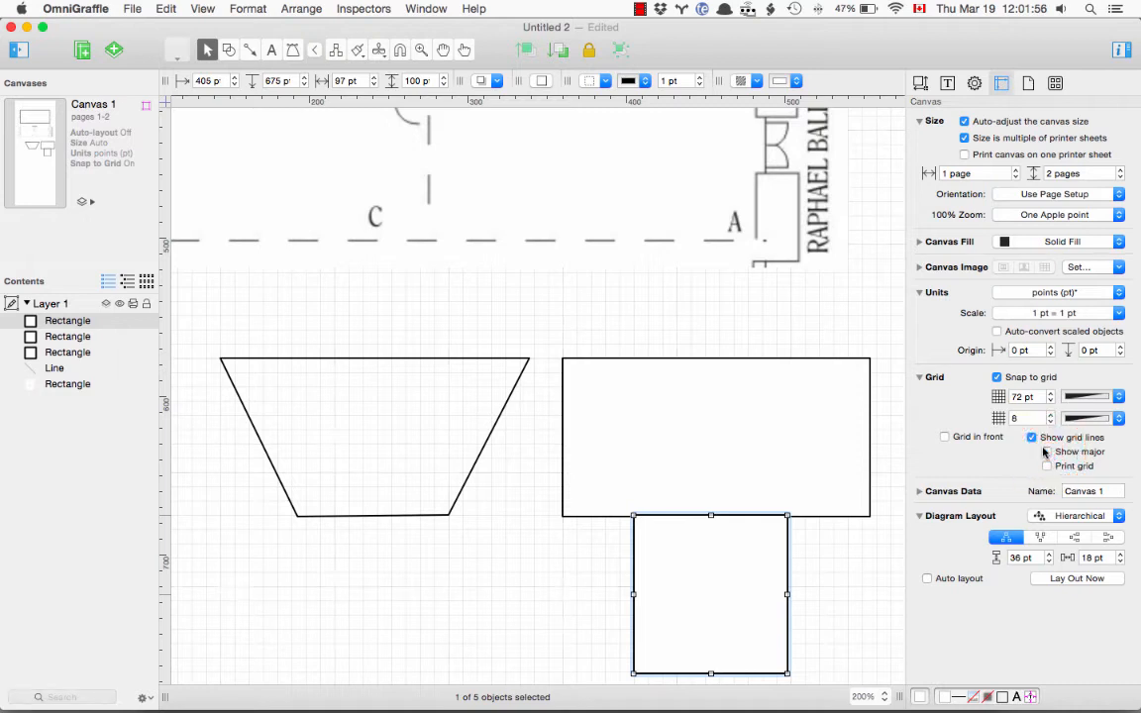
pyautogui.click(998, 378)
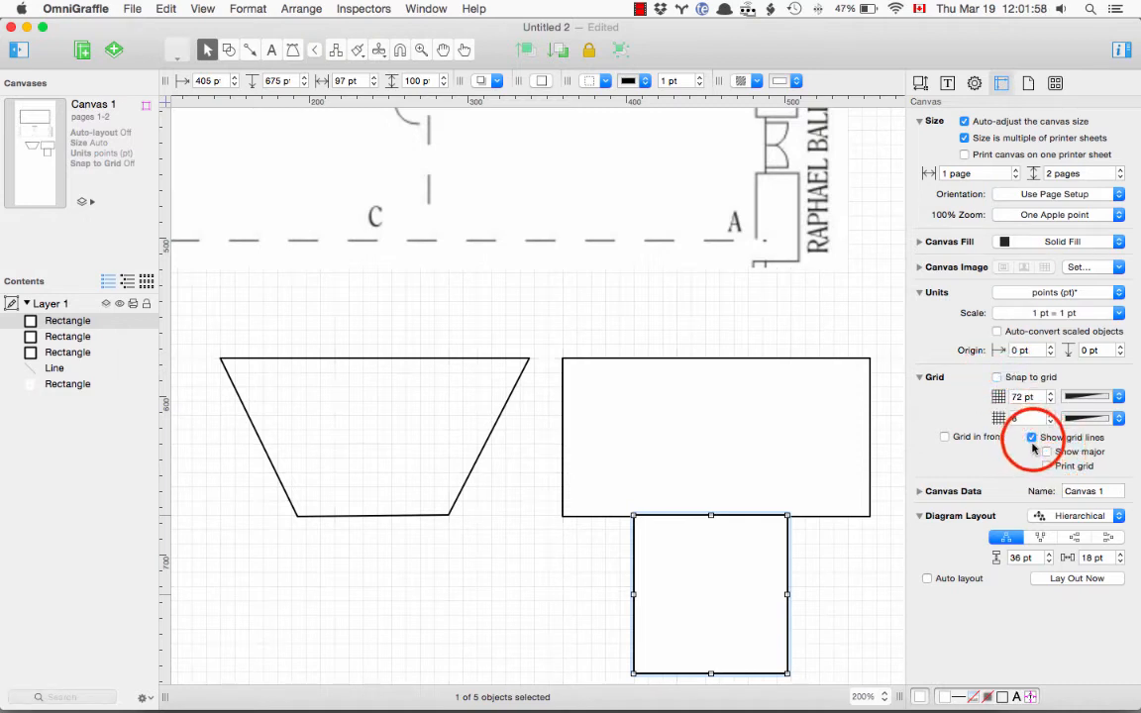
pyautogui.click(1032, 437)
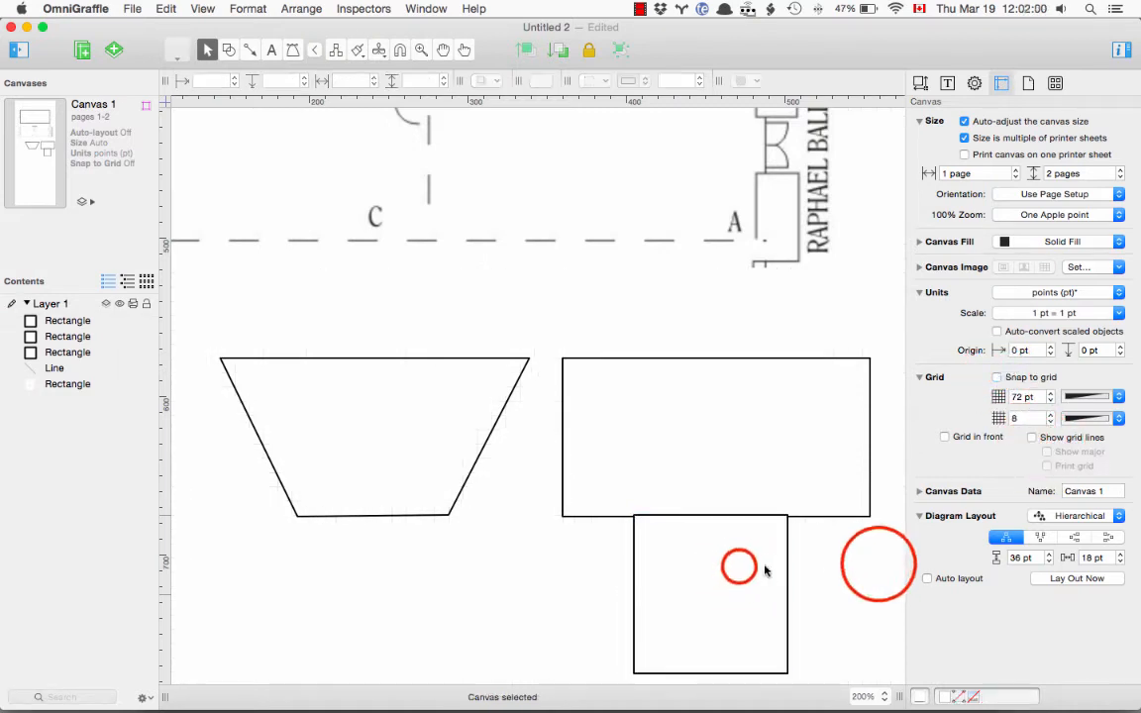
# Step: Shift the 97 pt wide rectangle so it is centred under the large rectangle and touches its lower edge
pyautogui.moveTo(764, 567); pyautogui.dragTo(749, 572)
pyautogui.click(820, 566)
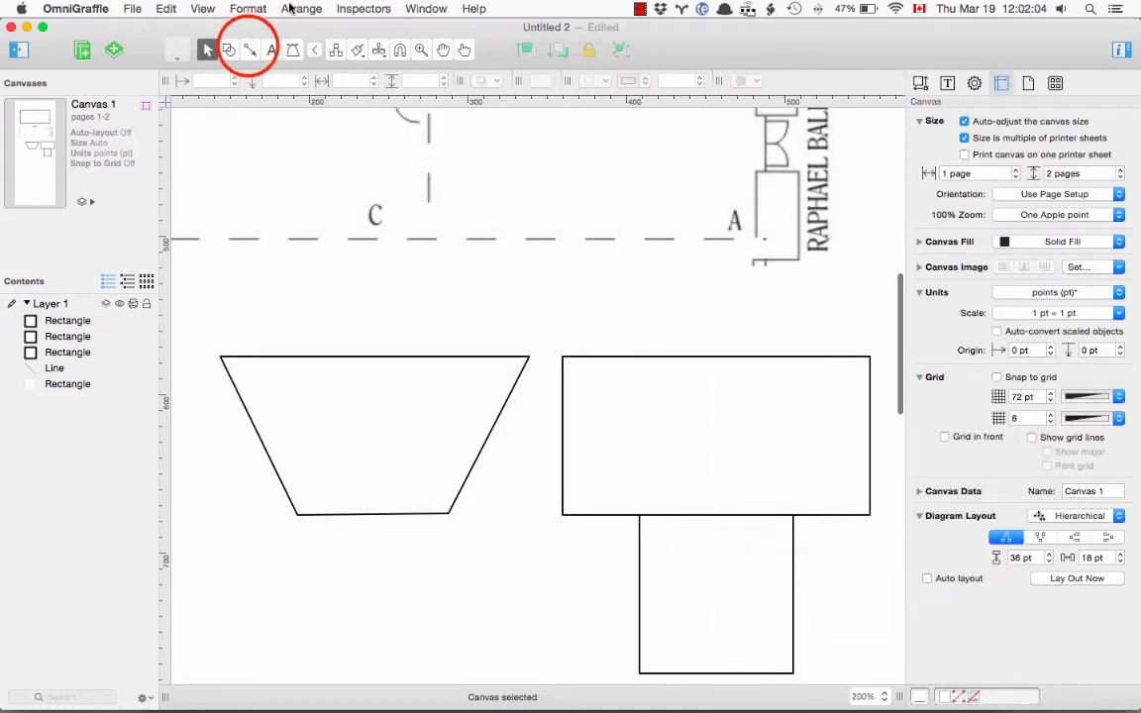
# Step: Try to draw a straight line from the large rectangle's upper-left corner to the lower rectangle's upper-left corner
pyautogui.click(250, 49)
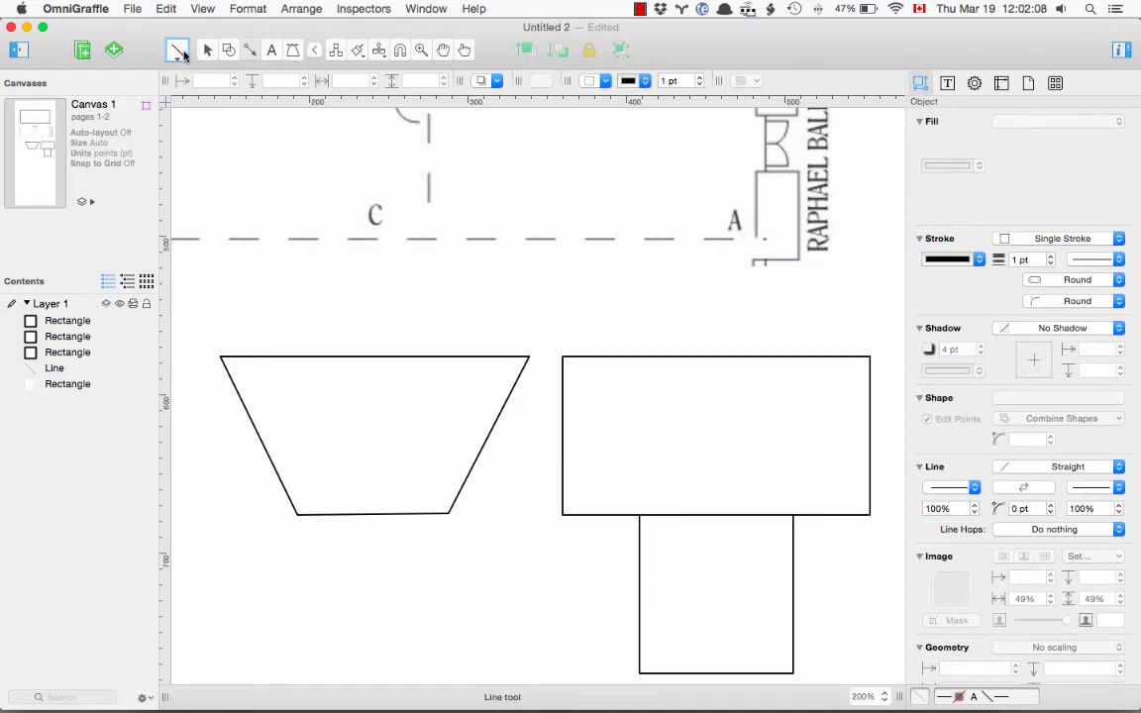
pyautogui.click(562, 356)
pyautogui.click(562, 357)
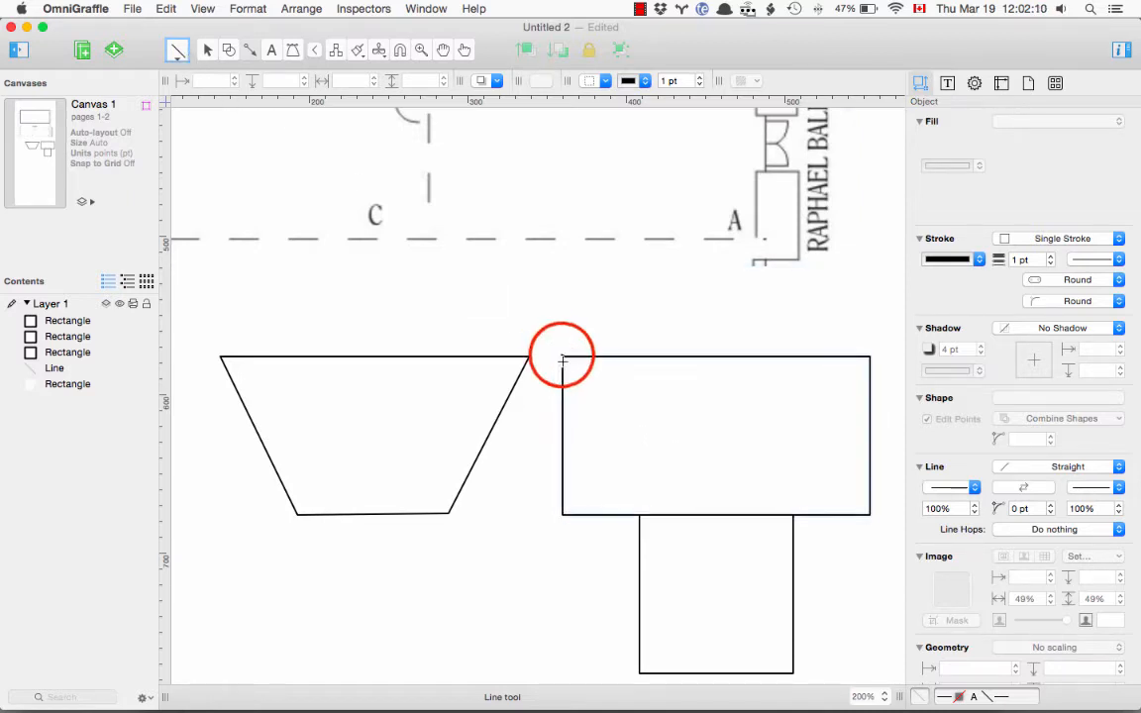
pyautogui.click(638, 515)
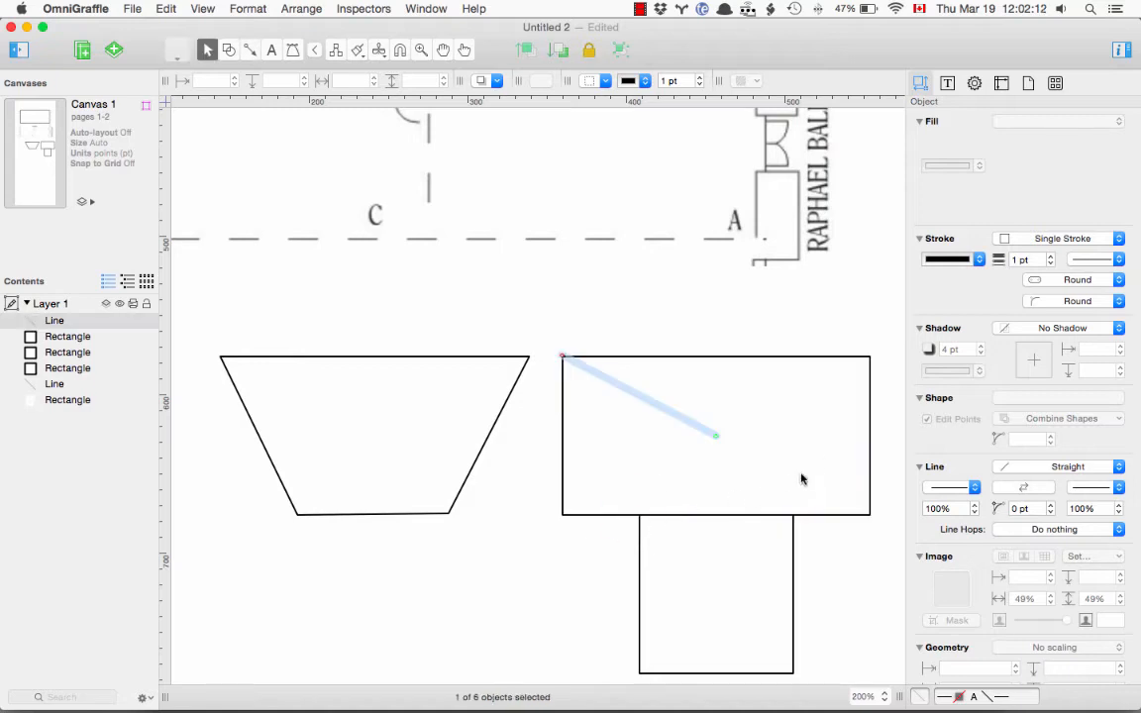
pyautogui.press('super+z')
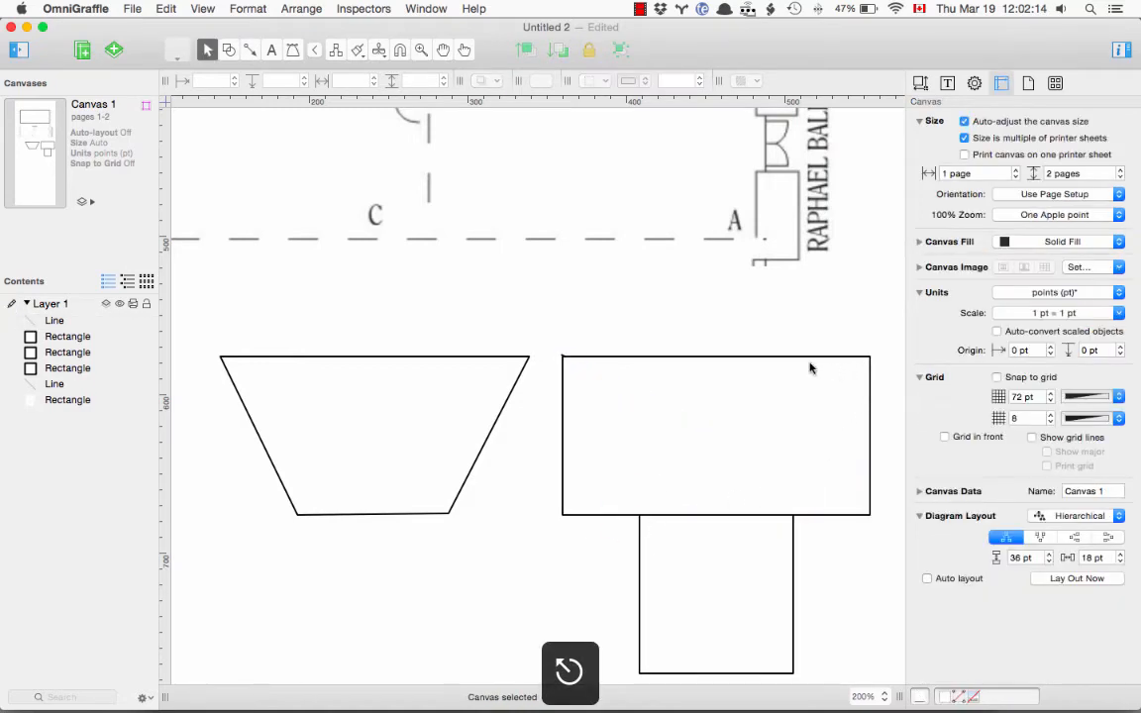
# Step: Try to draw straight lines between the corners of the large rectangle with the Line tool
pyautogui.click(249, 50)
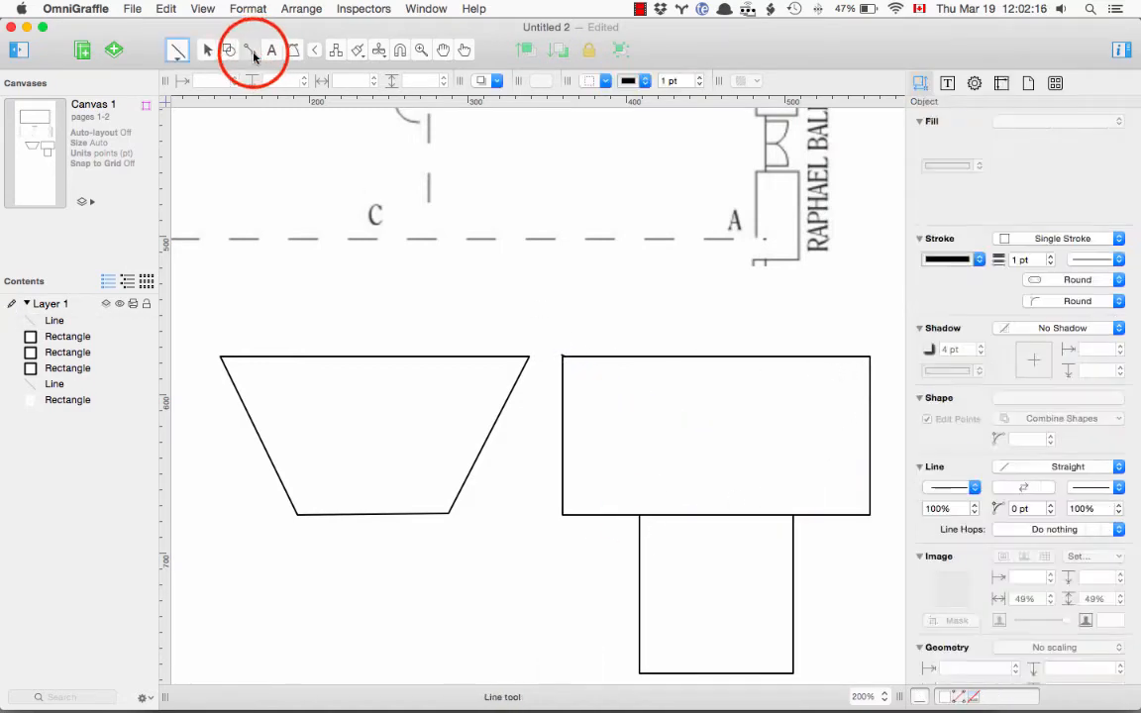
pyautogui.click(172, 52)
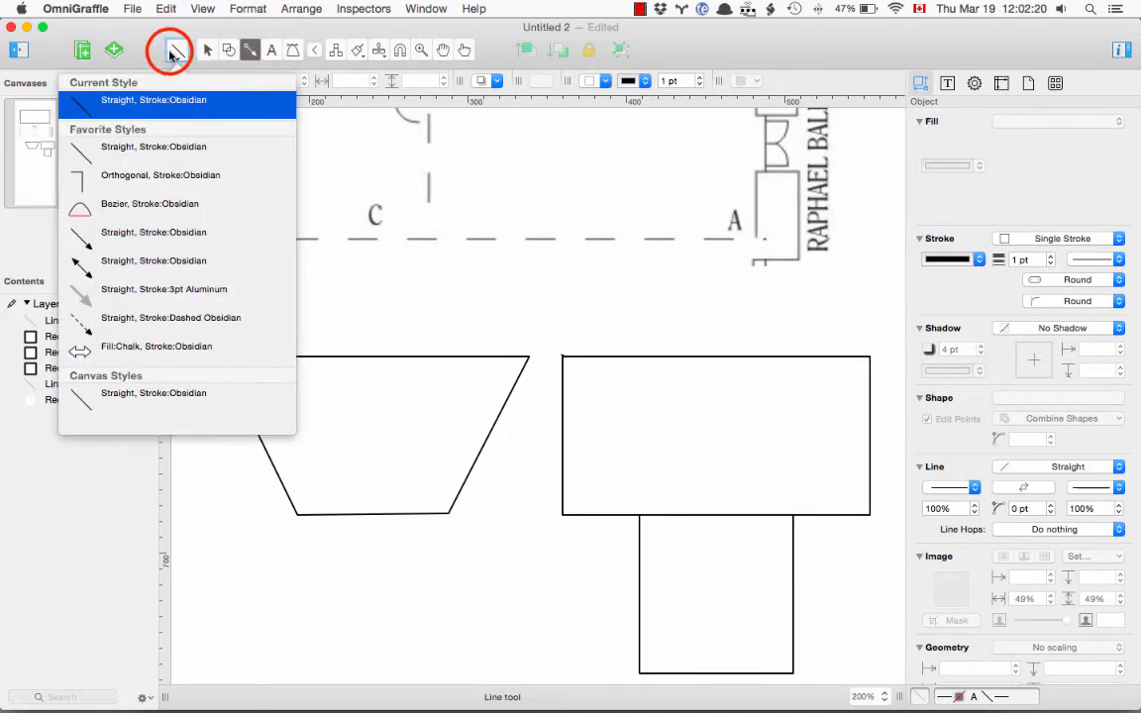
pyautogui.click(172, 53)
pyautogui.click(565, 356)
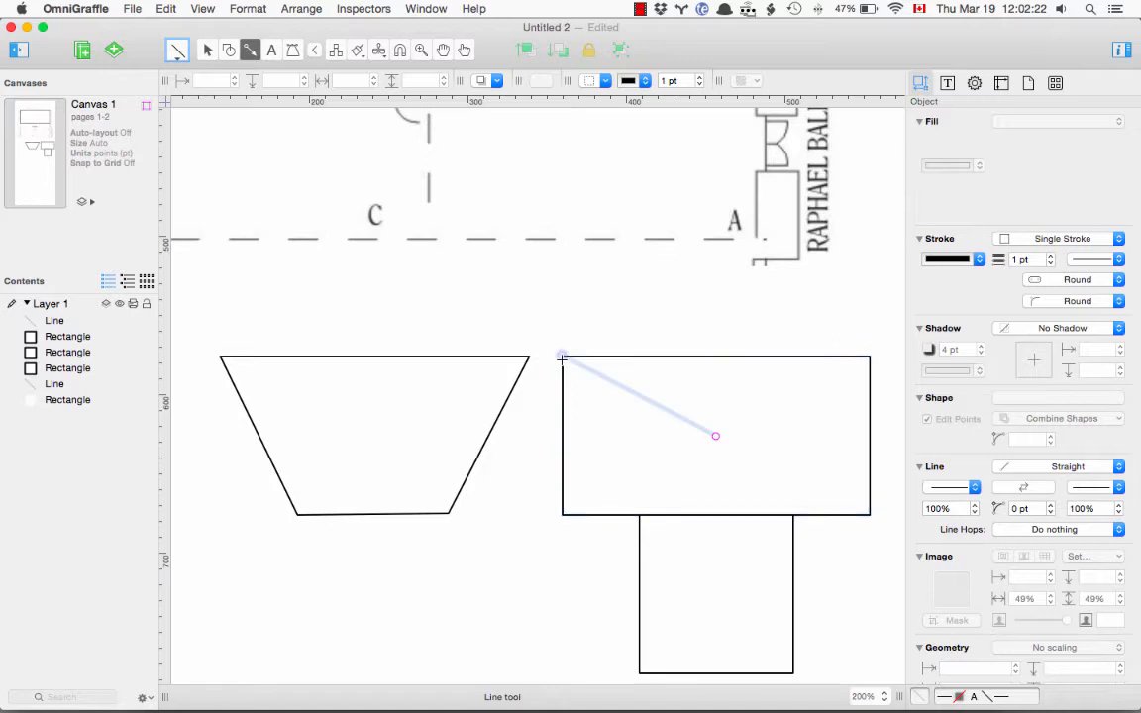
pyautogui.press('Escape')
pyautogui.click(565, 512)
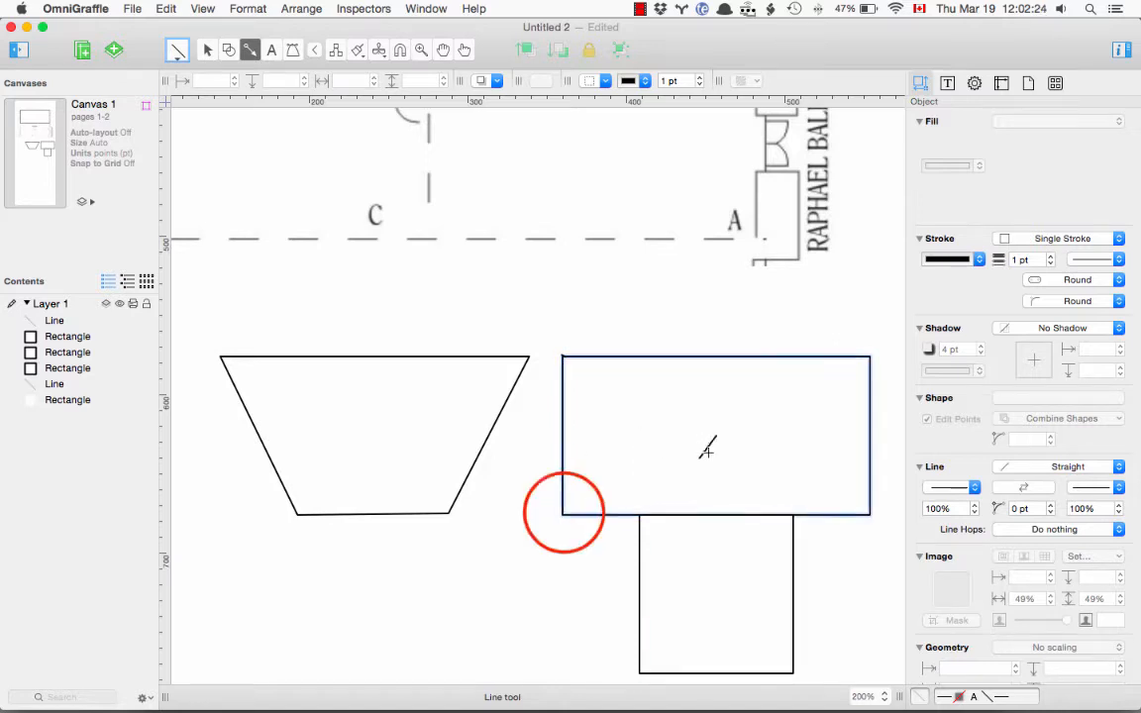
pyautogui.click(563, 513)
pyautogui.click(867, 514)
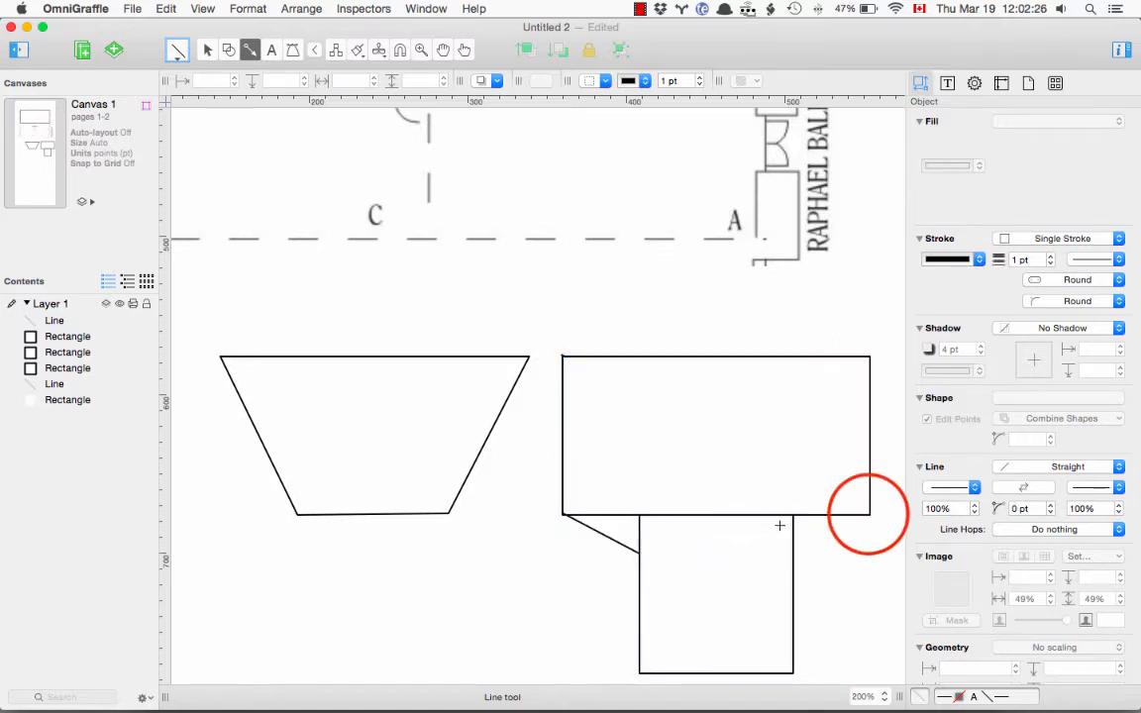
pyautogui.click(868, 515)
pyautogui.click(865, 357)
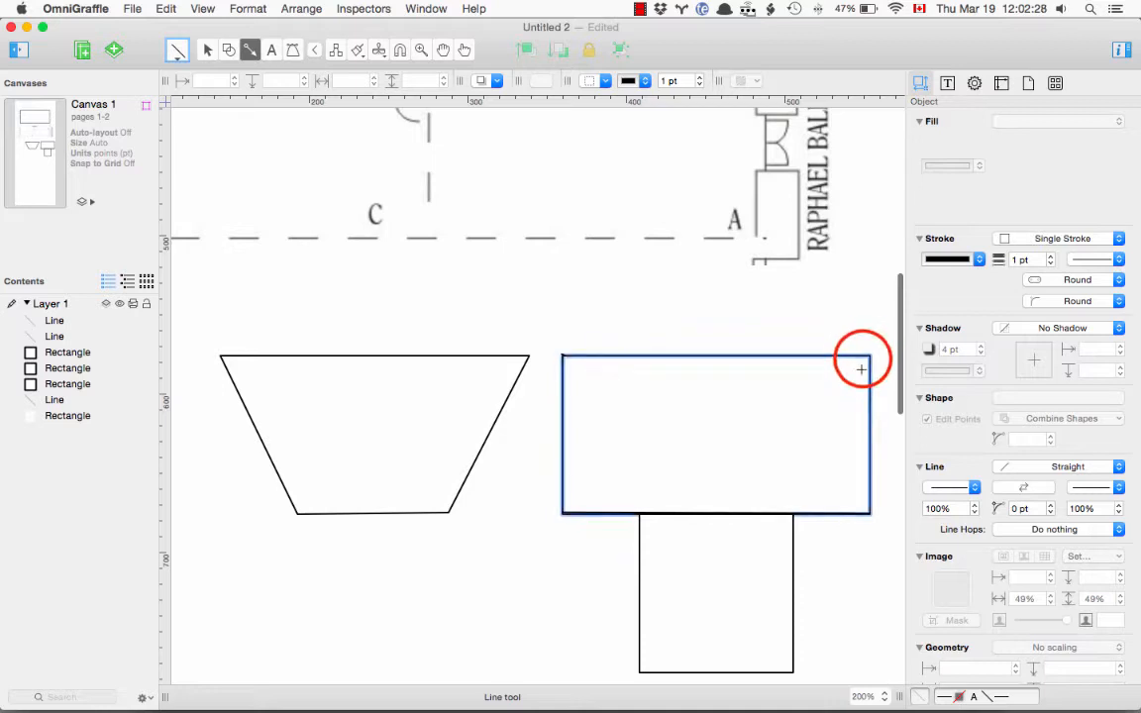
pyautogui.press('Escape')
pyautogui.click(350, 337)
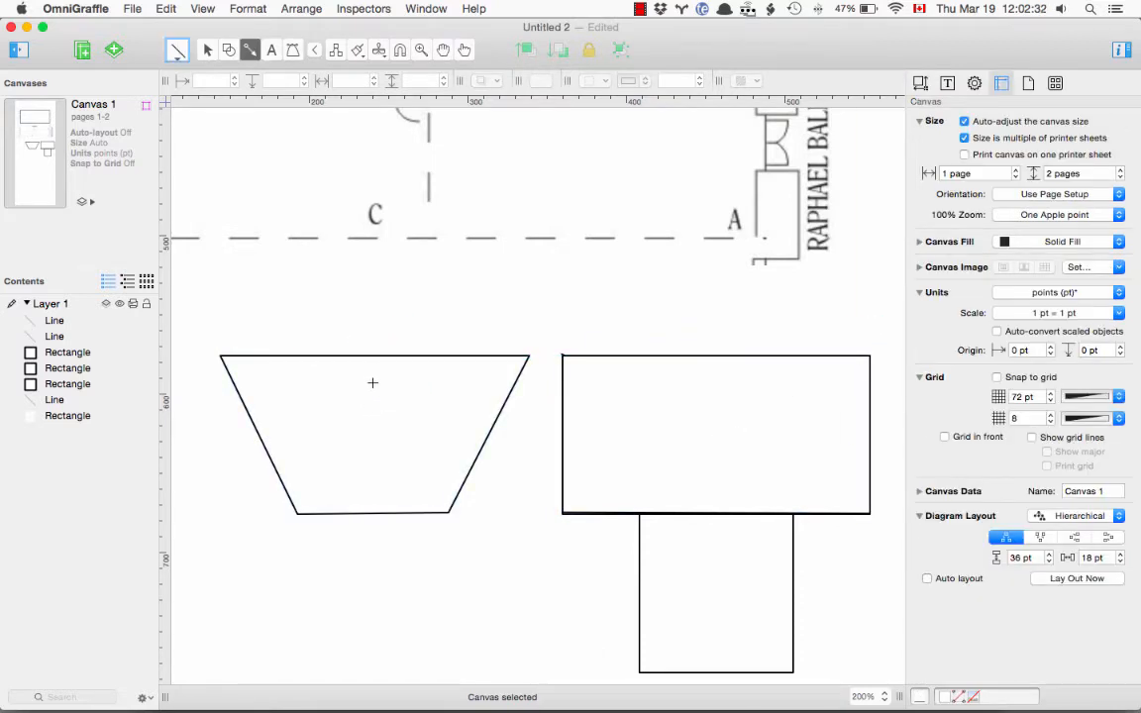
# Step: Undo the trial lines and the lower rectangle's move, and redo the hiding of the grid lines
pyautogui.press('super+z')
pyautogui.press('super+z')
pyautogui.press('super+z')
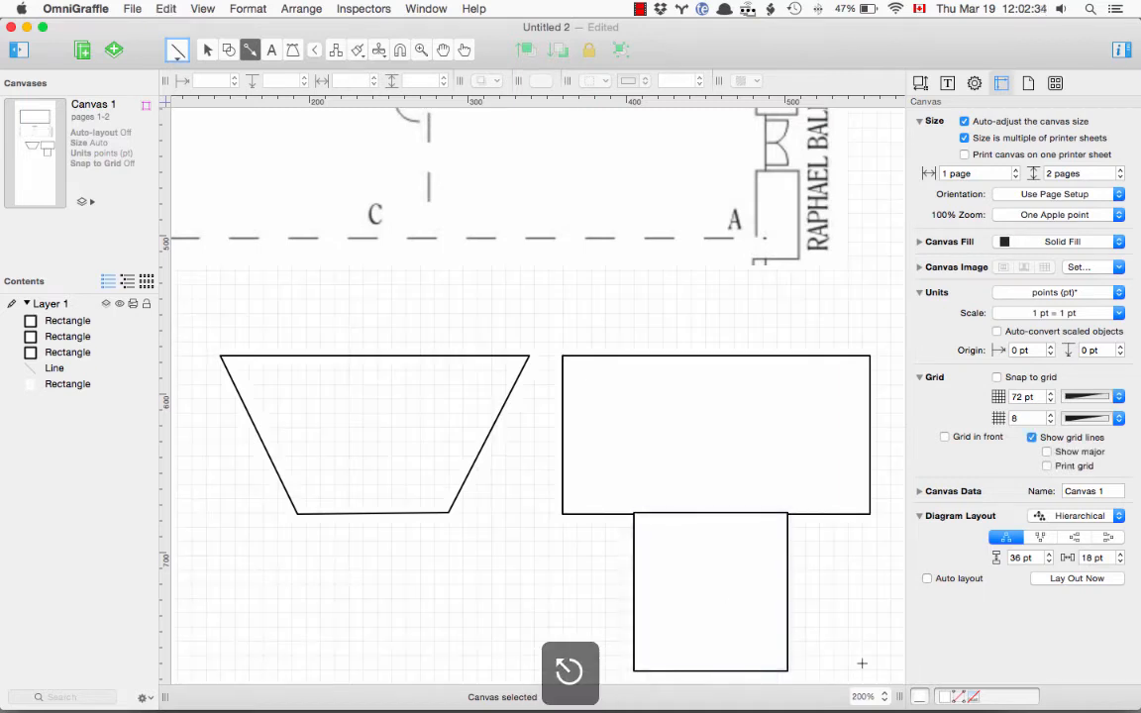
pyautogui.click(741, 608)
pyautogui.press('super+shift+z')
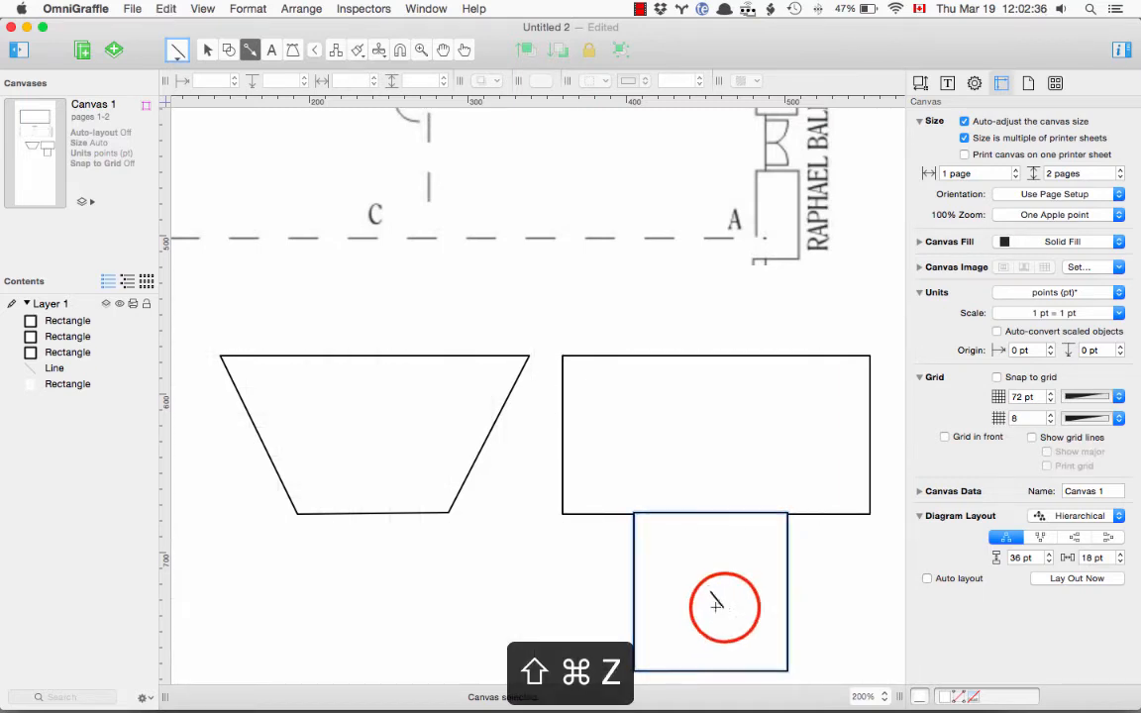
pyautogui.press('Escape')
pyautogui.click(250, 50)
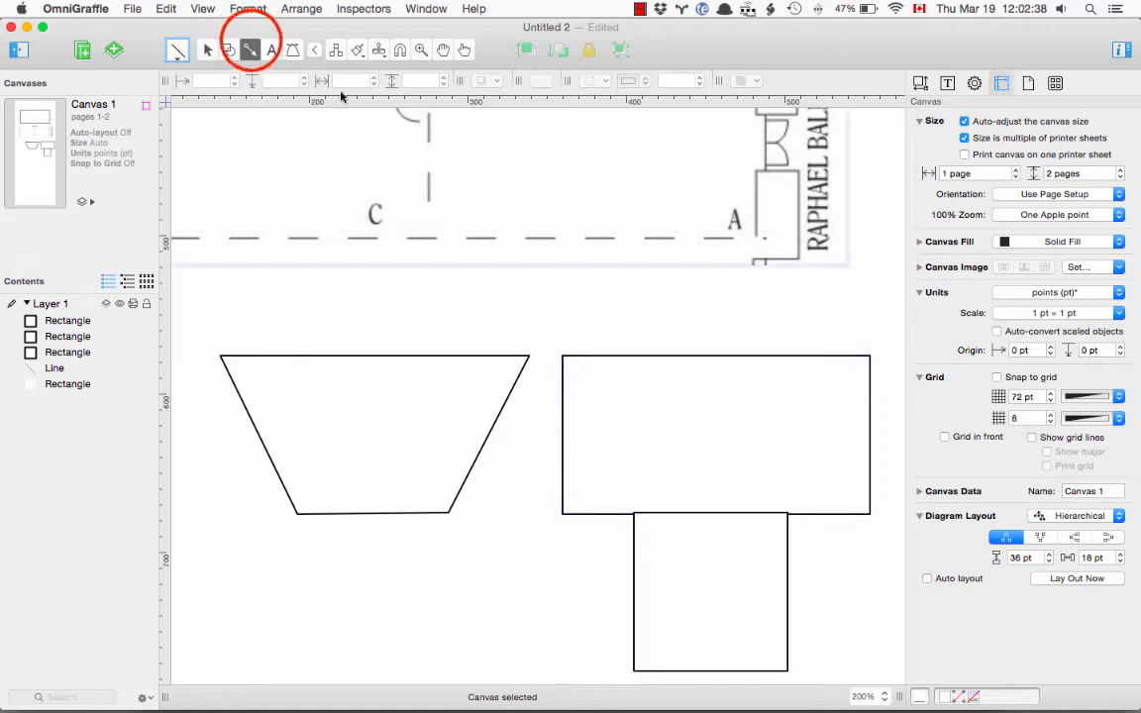
pyautogui.click(249, 49)
pyautogui.click(183, 49)
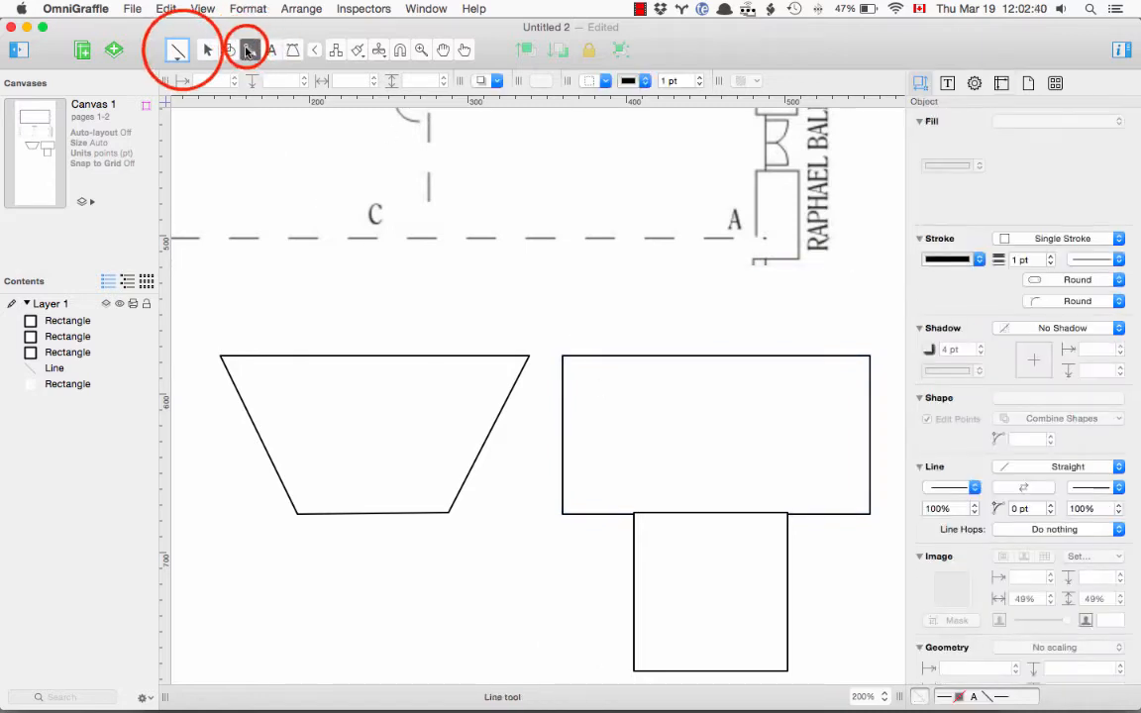
pyautogui.click(248, 49)
pyautogui.click(182, 51)
pyautogui.click(249, 49)
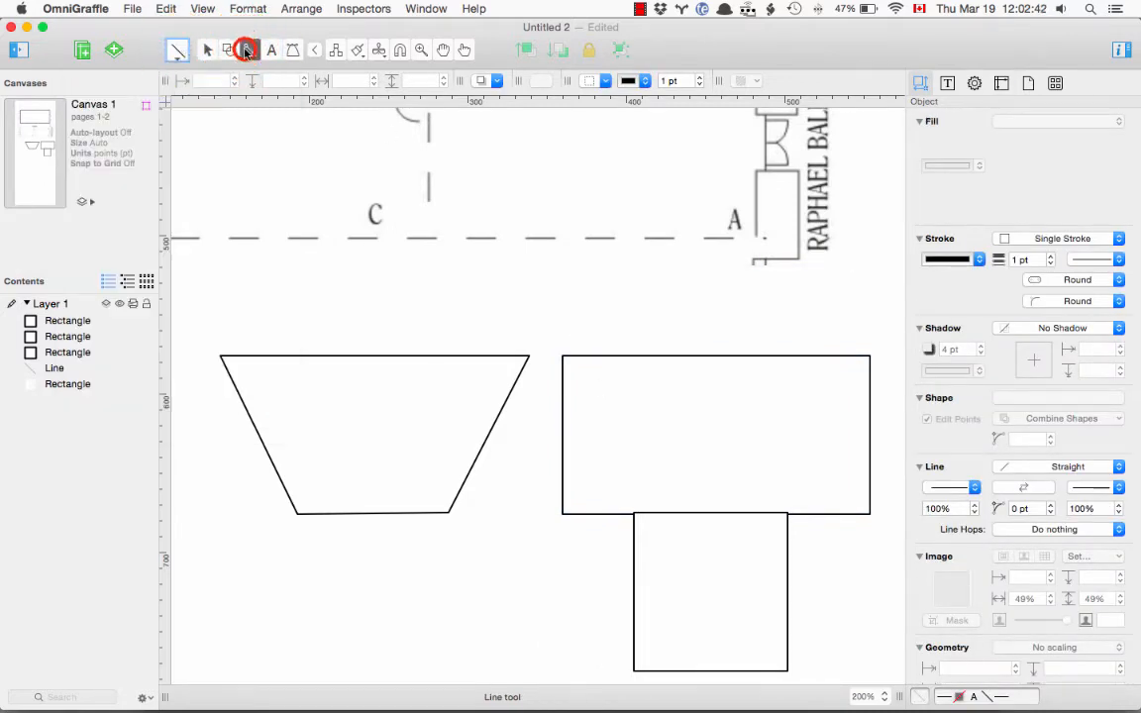
# Step: Centre the lower rectangle horizontally beneath the large rectangle, with its upper edge on the large one's lower edge
pyautogui.click(208, 50)
pyautogui.moveTo(666, 547); pyautogui.dragTo(675, 568)
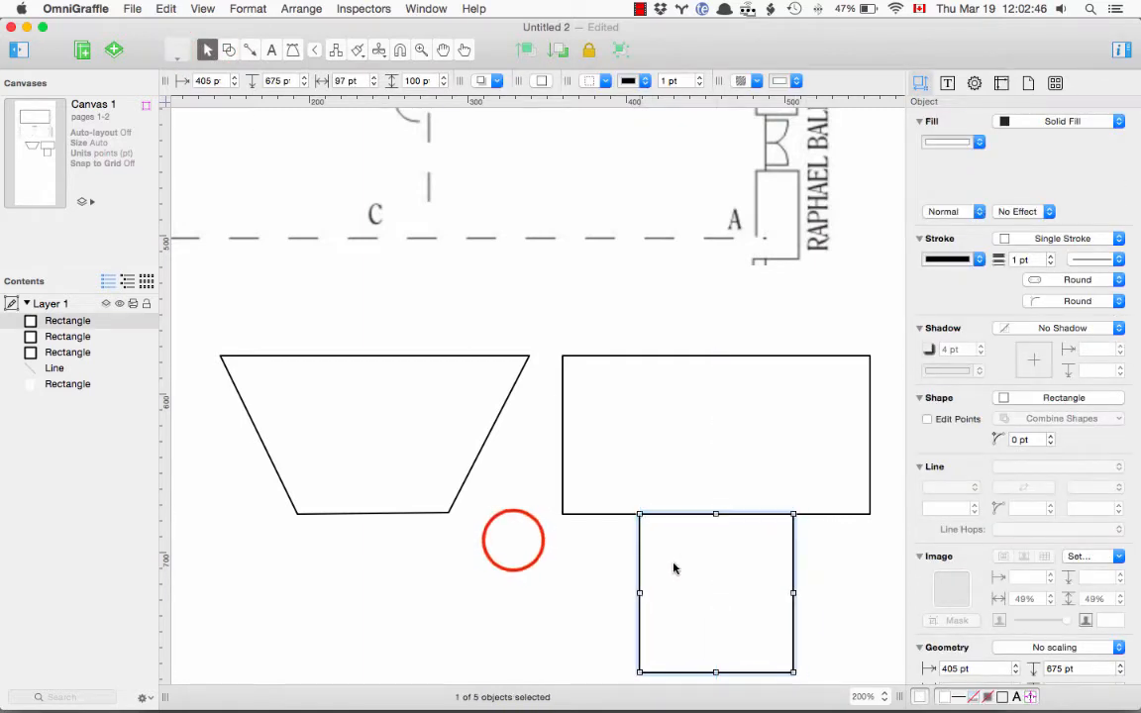
# Step: Move the trapezoid outline onto the large rectangle, at 360 pt horizontally and about 578 pt vertically, and bring it to the front
pyautogui.click(444, 489)
pyautogui.click(446, 495)
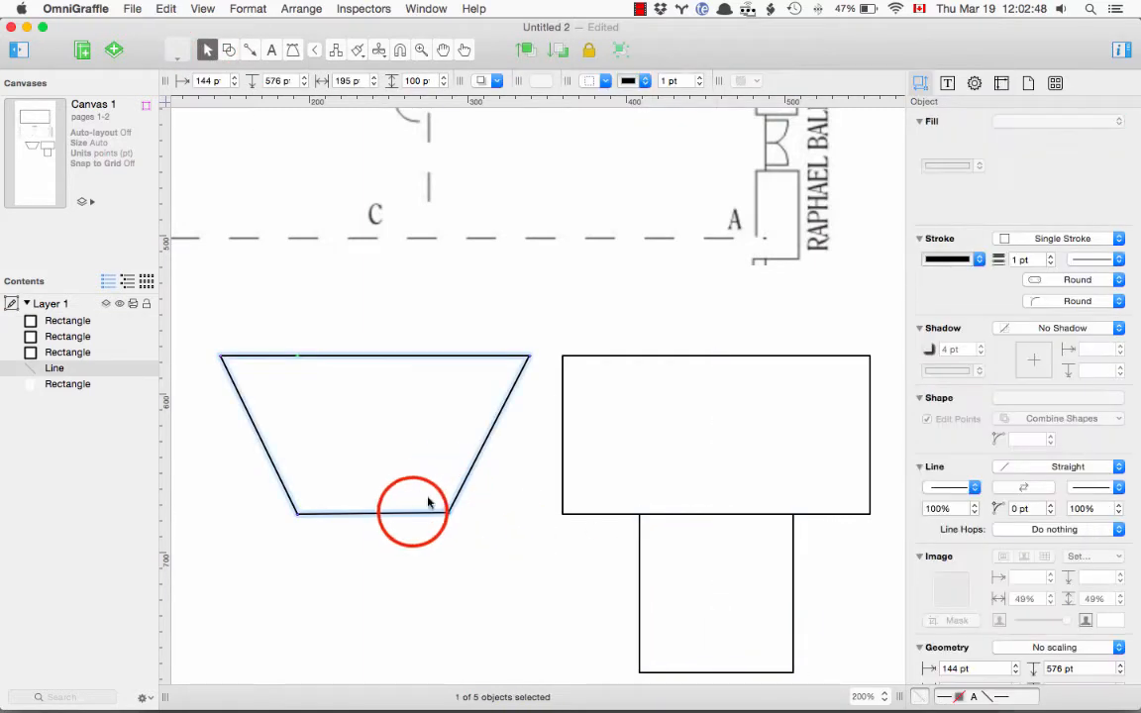
pyautogui.moveTo(410, 508); pyautogui.dragTo(759, 519)
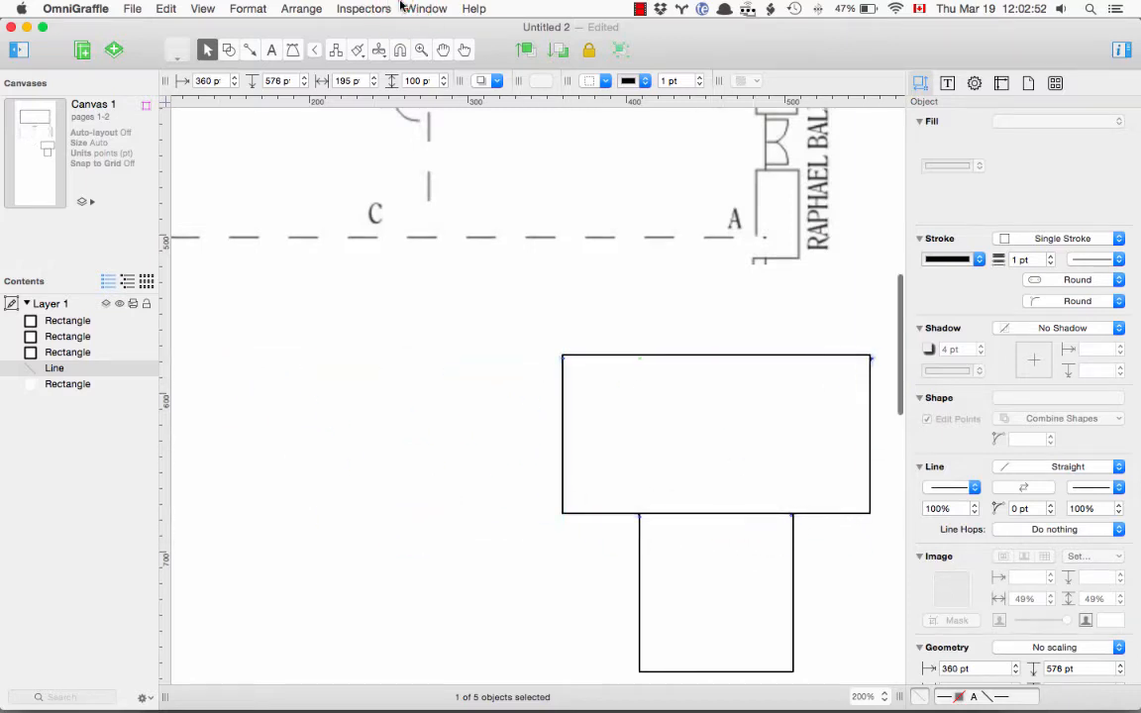
pyautogui.click(301, 8)
pyautogui.click(298, 30)
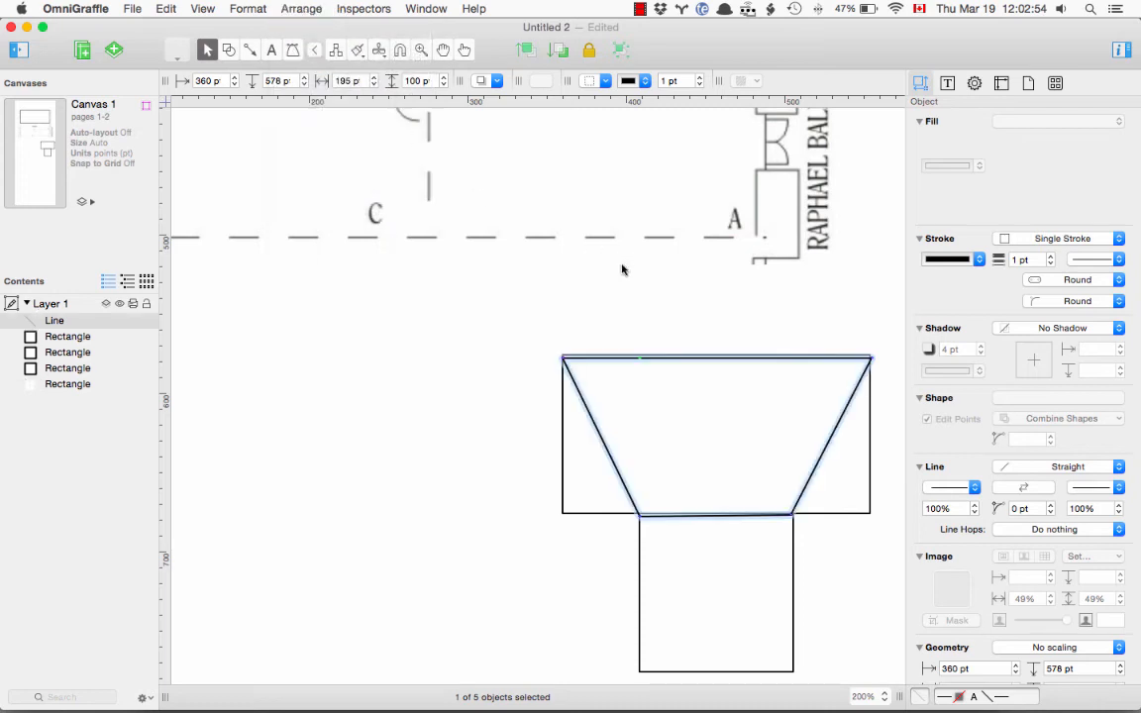
# Step: Move the trapezoid outline's upper-right corner onto the large rectangle's corner and its two lower corners onto the lower rectangle's upper corners
pyautogui.click(563, 361)
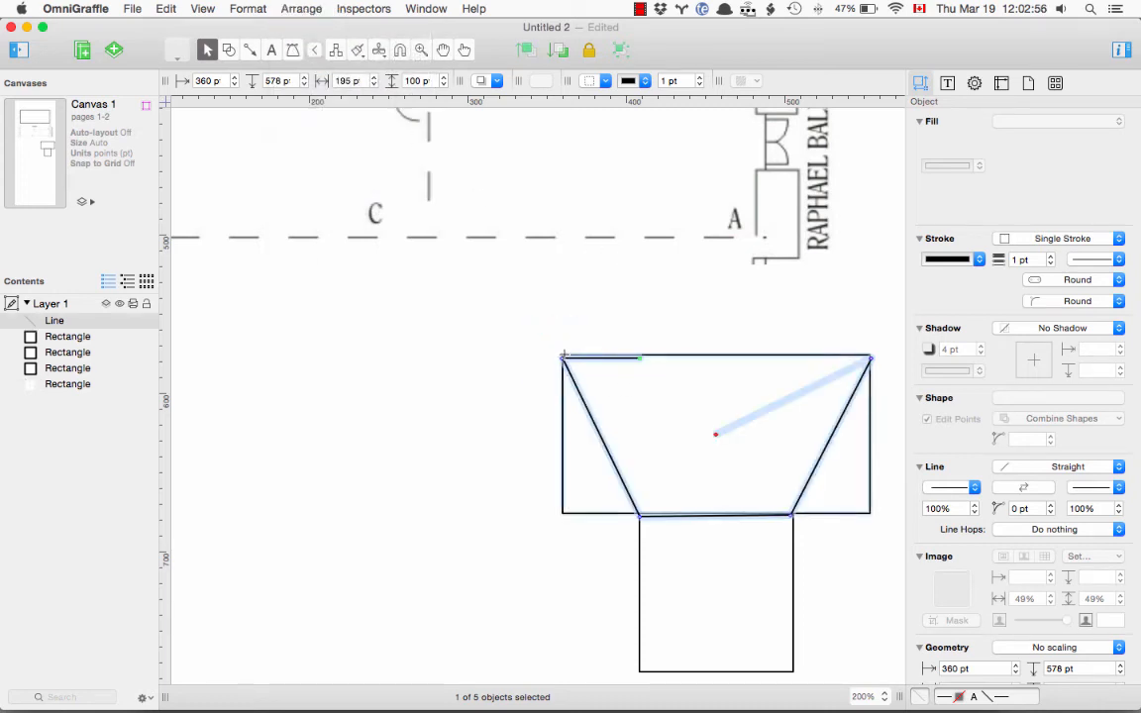
pyautogui.moveTo(871, 358); pyautogui.dragTo(869, 356)
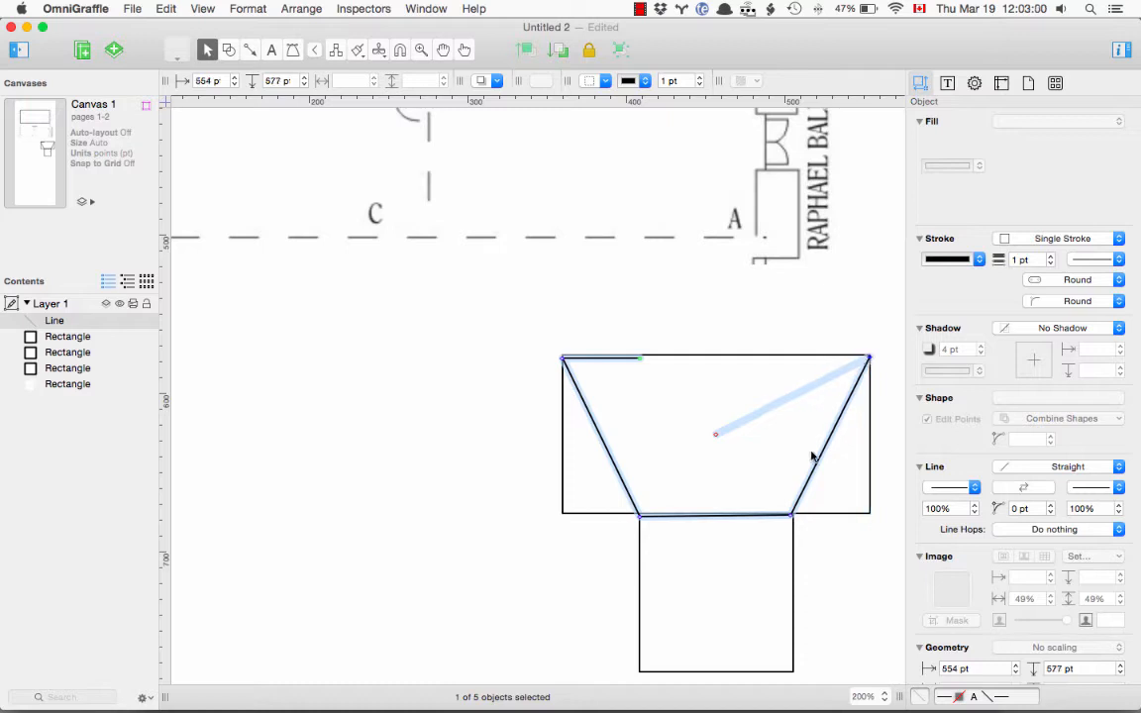
pyautogui.moveTo(791, 515); pyautogui.dragTo(794, 513)
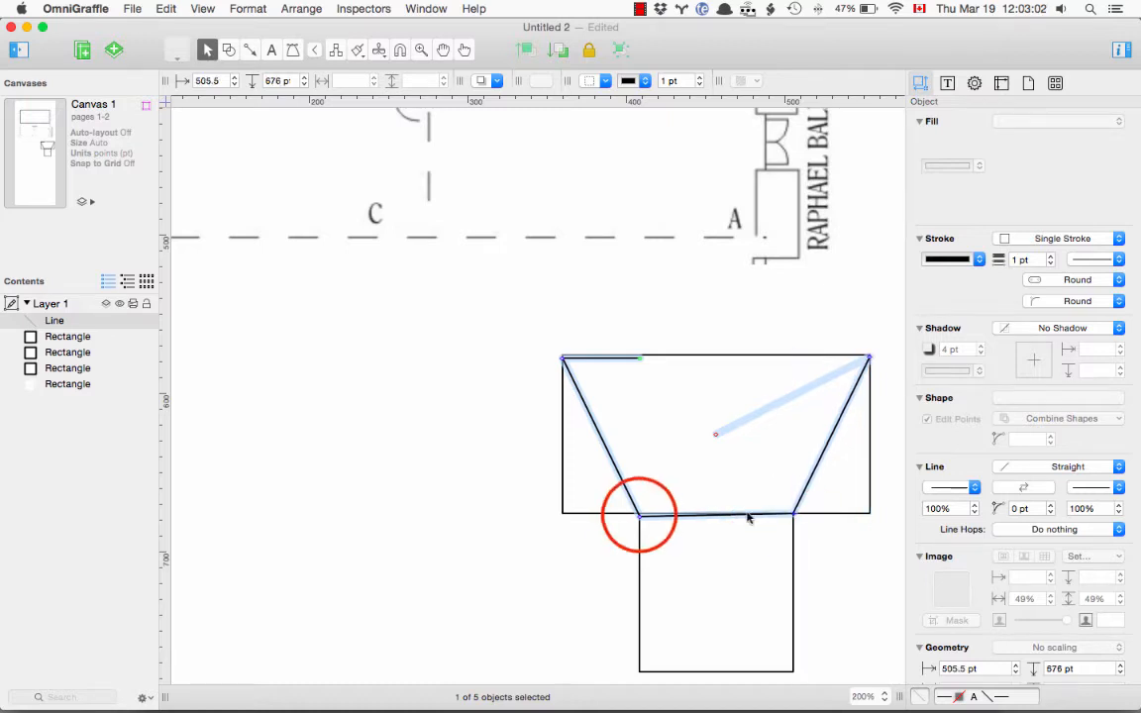
pyautogui.moveTo(639, 516); pyautogui.dragTo(639, 513)
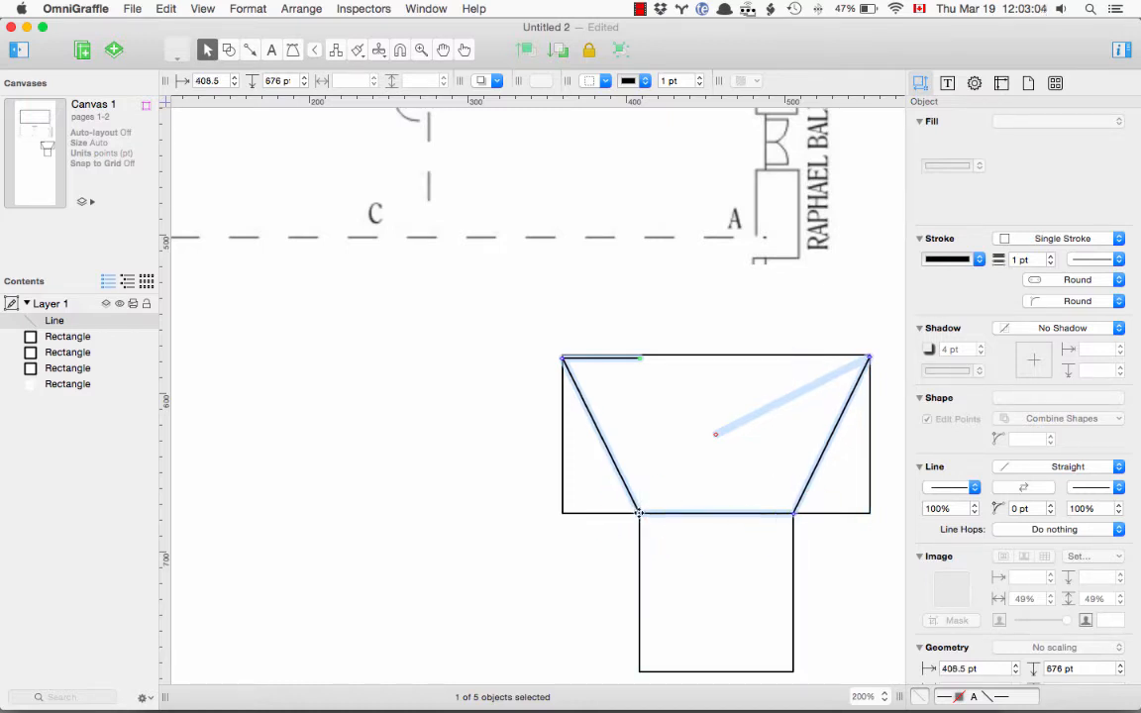
pyautogui.rightClick(638, 360)
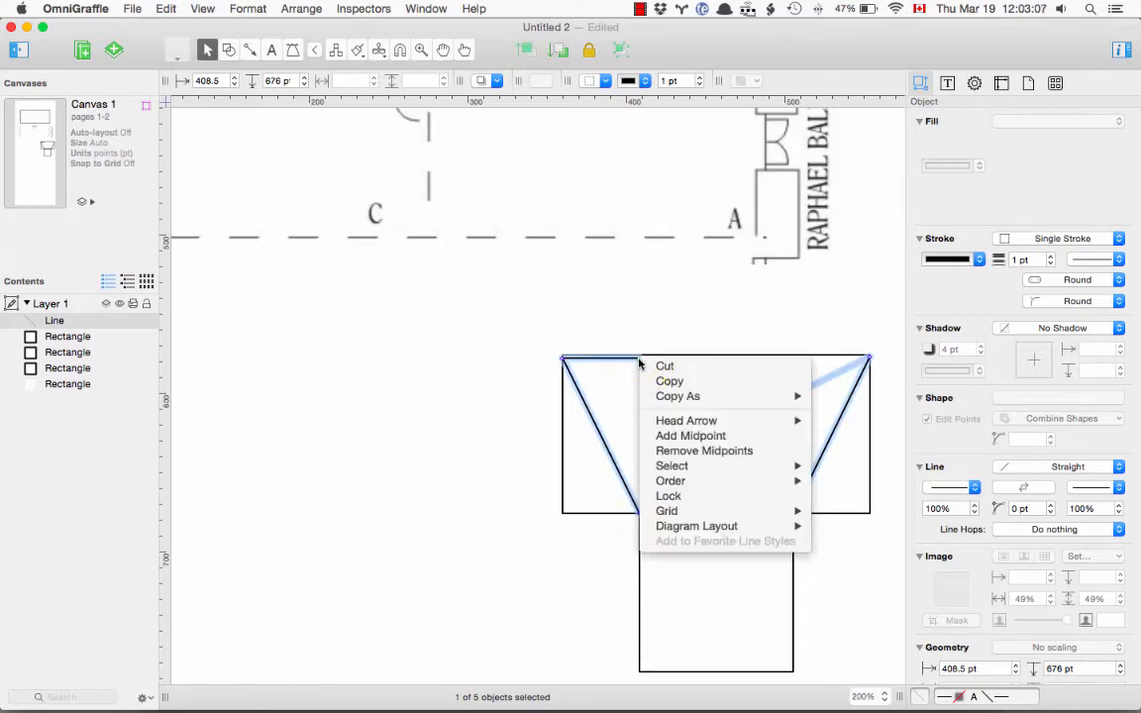
pyautogui.click(669, 451)
pyautogui.press('super+z')
pyautogui.moveTo(709, 433); pyautogui.dragTo(668, 382)
pyautogui.press('super+z')
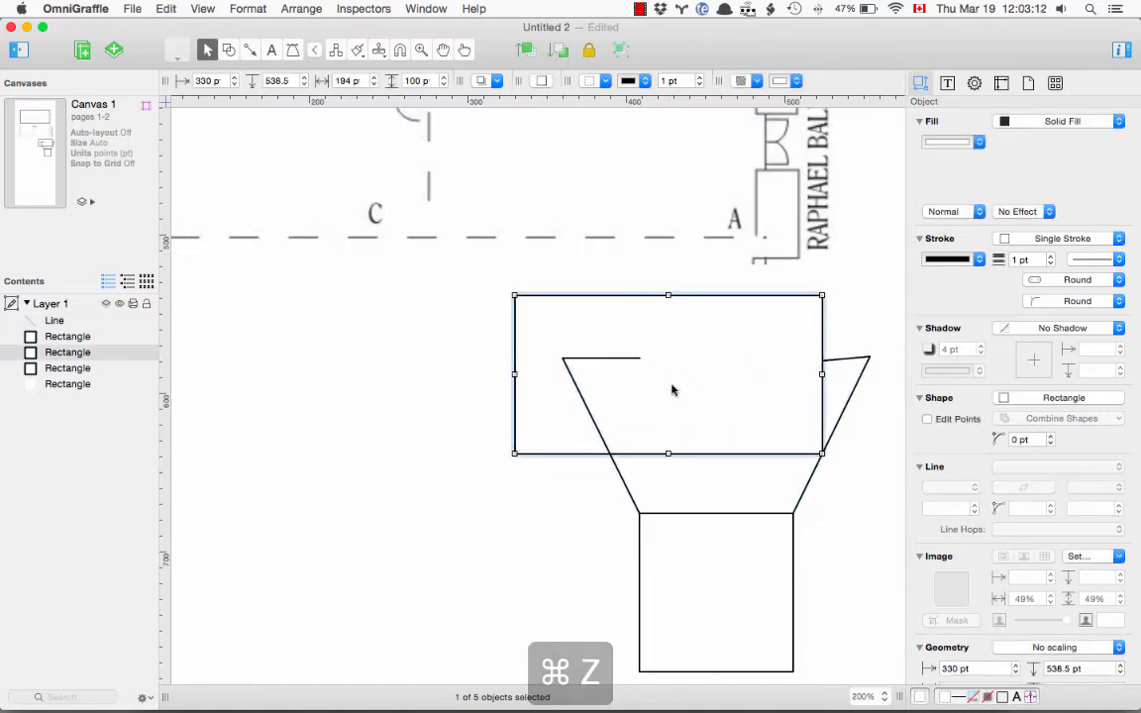
# Step: Lock the large rectangle in place
pyautogui.click(861, 544)
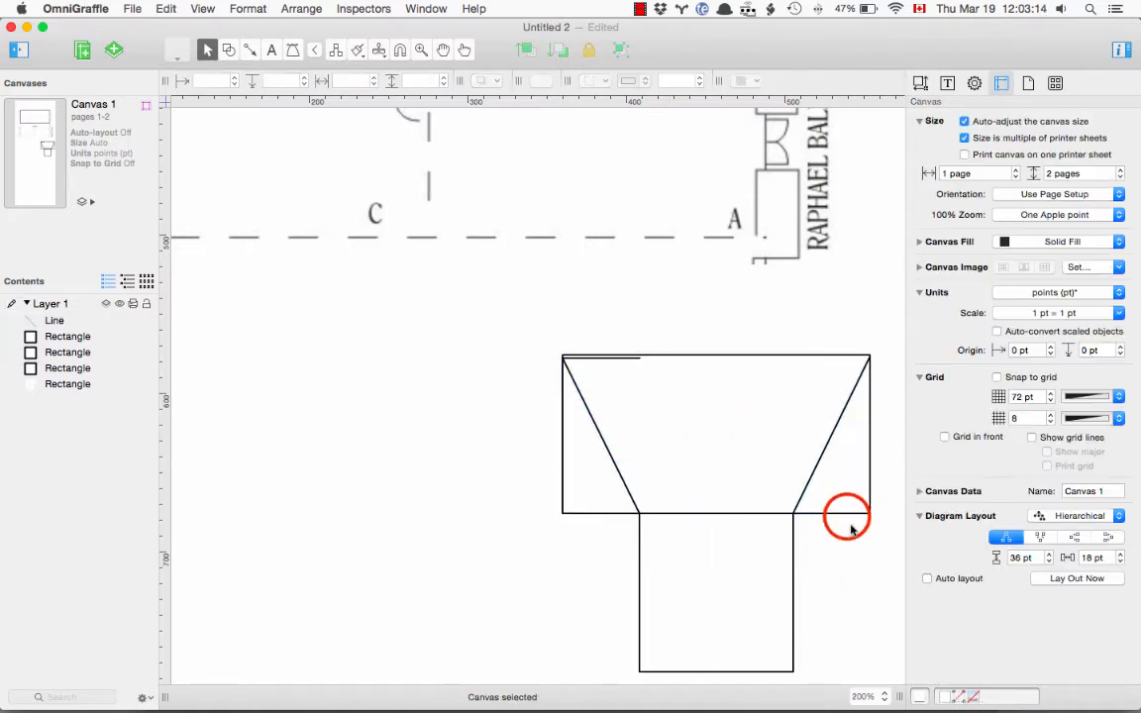
pyautogui.click(847, 515)
pyautogui.click(355, 8)
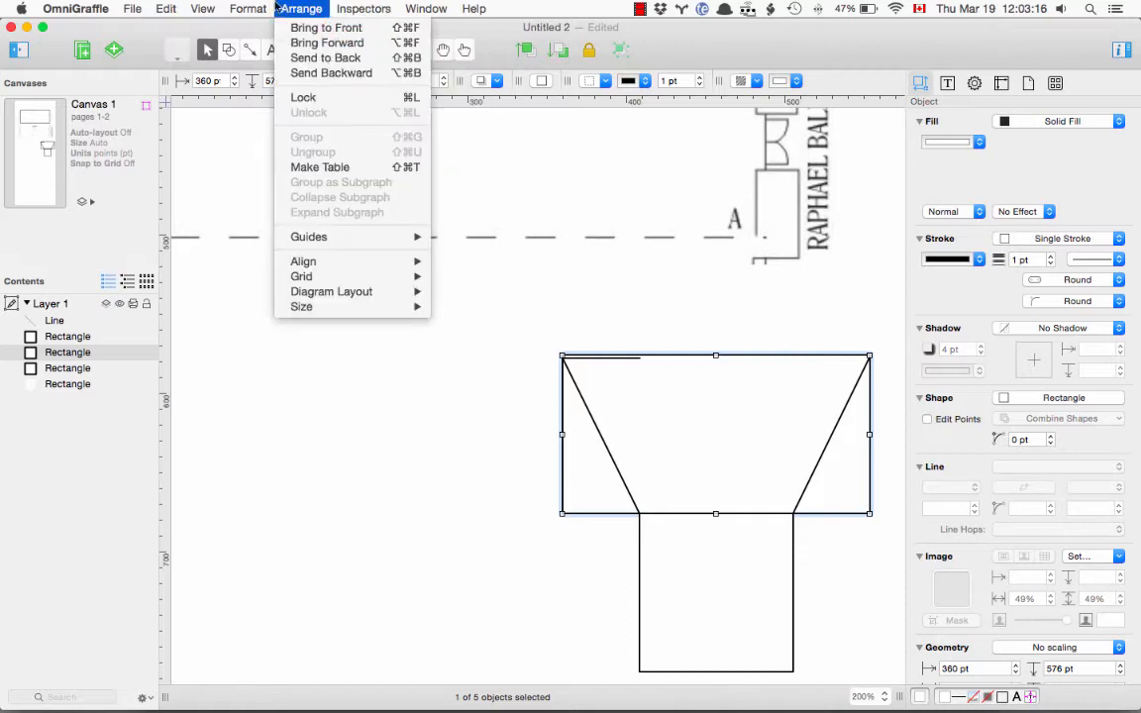
pyautogui.click(298, 97)
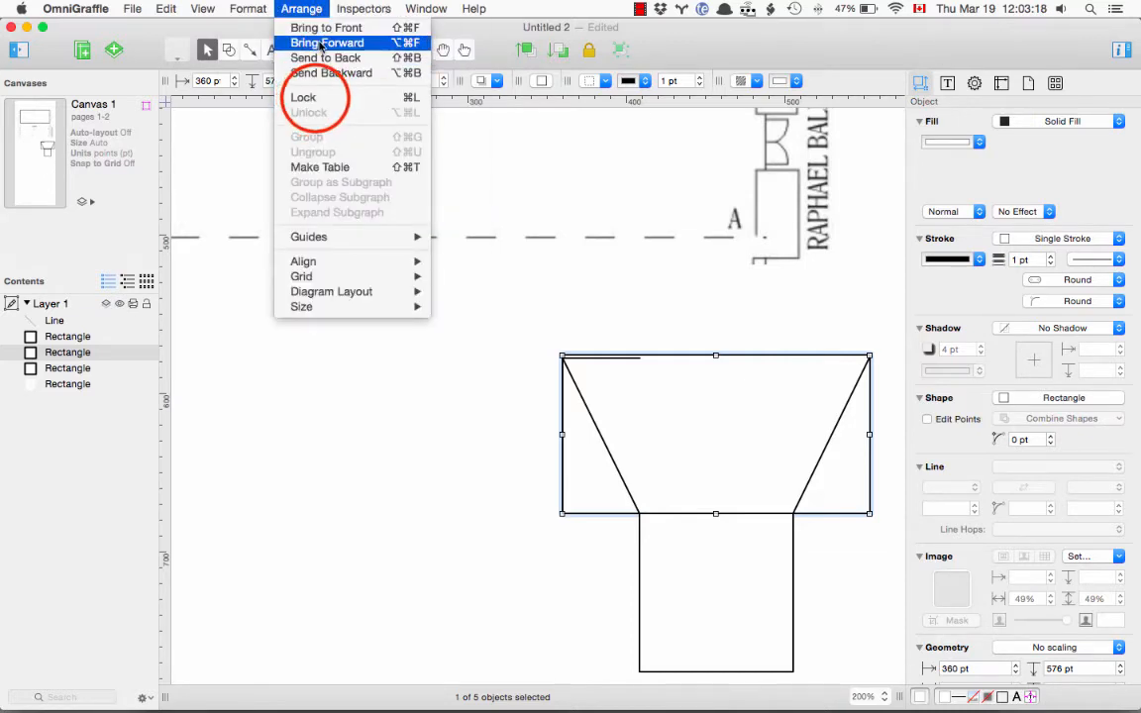
# Step: Move the trapezoid outline's loose inner end point onto the large rectangle's upper-left corner
pyautogui.click(811, 458)
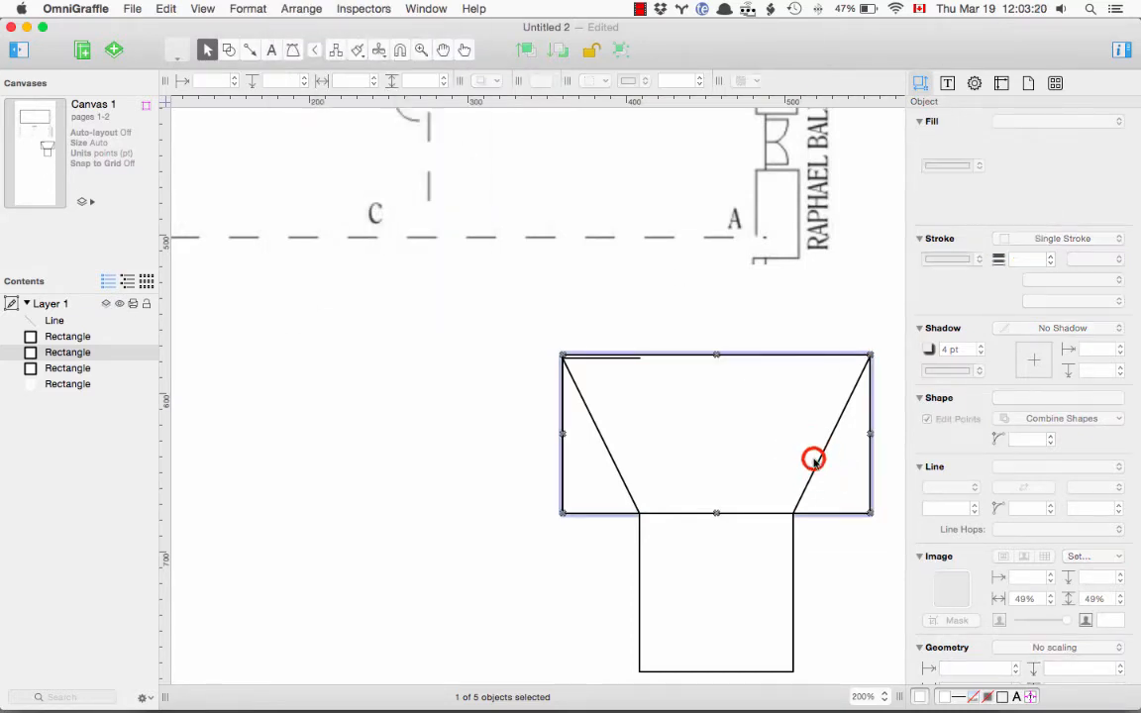
pyautogui.click(715, 433)
pyautogui.moveTo(721, 439); pyautogui.dragTo(562, 356)
pyautogui.click(579, 359)
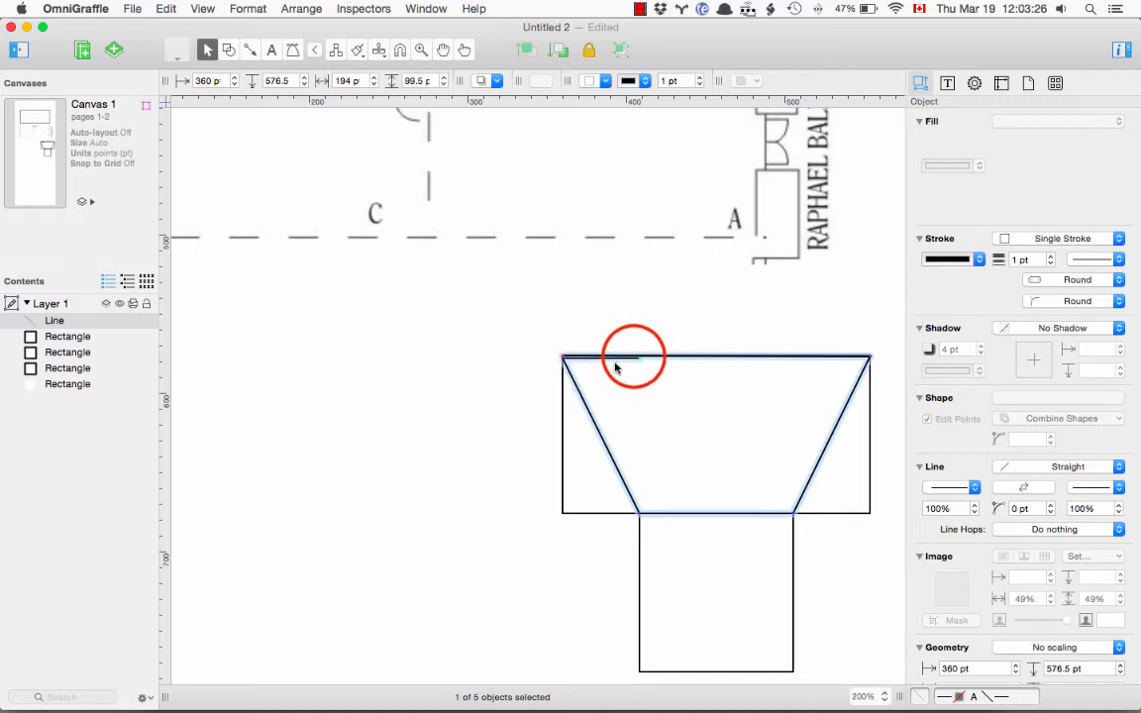
# Step: Bring the outline's other end point to the upper-left corner to close the trapezoid, and realign it on the large rectangle at 360 pt, 576 pt
pyautogui.moveTo(634, 359); pyautogui.dragTo(555, 385)
pyautogui.click(630, 384)
pyautogui.click(617, 409)
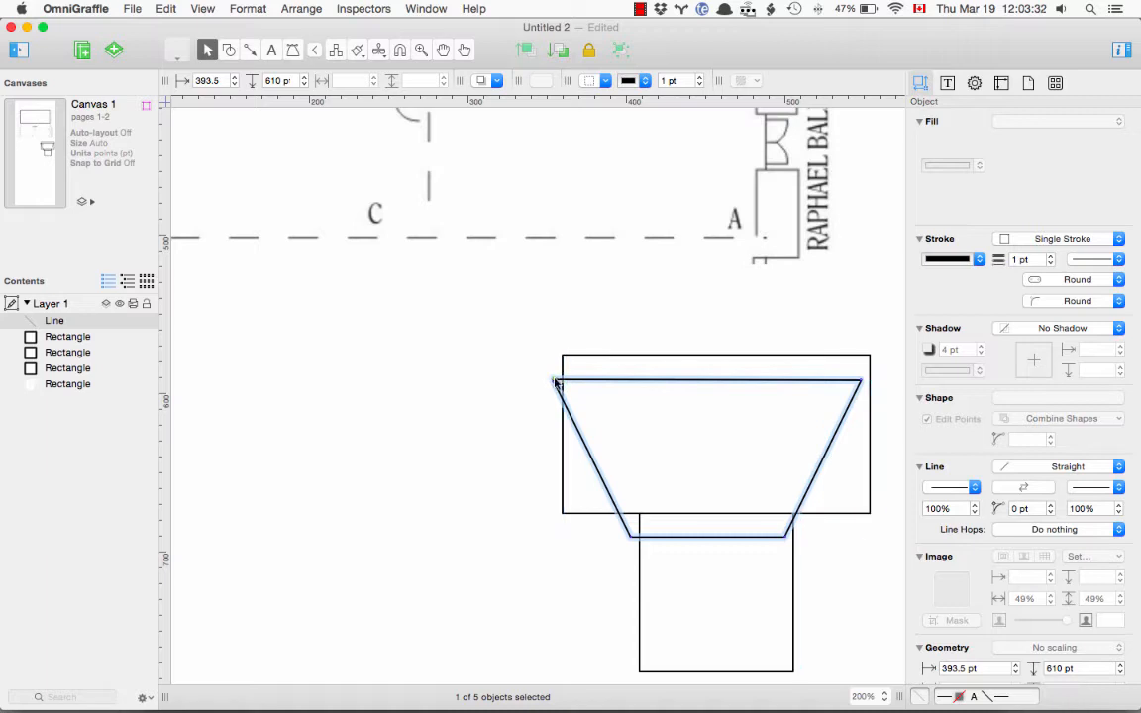
pyautogui.click(696, 387)
pyautogui.moveTo(716, 384)
pyautogui.mouseDown()
pyautogui.moveTo(738, 367)
pyautogui.moveTo(726, 360)
pyautogui.mouseUp()
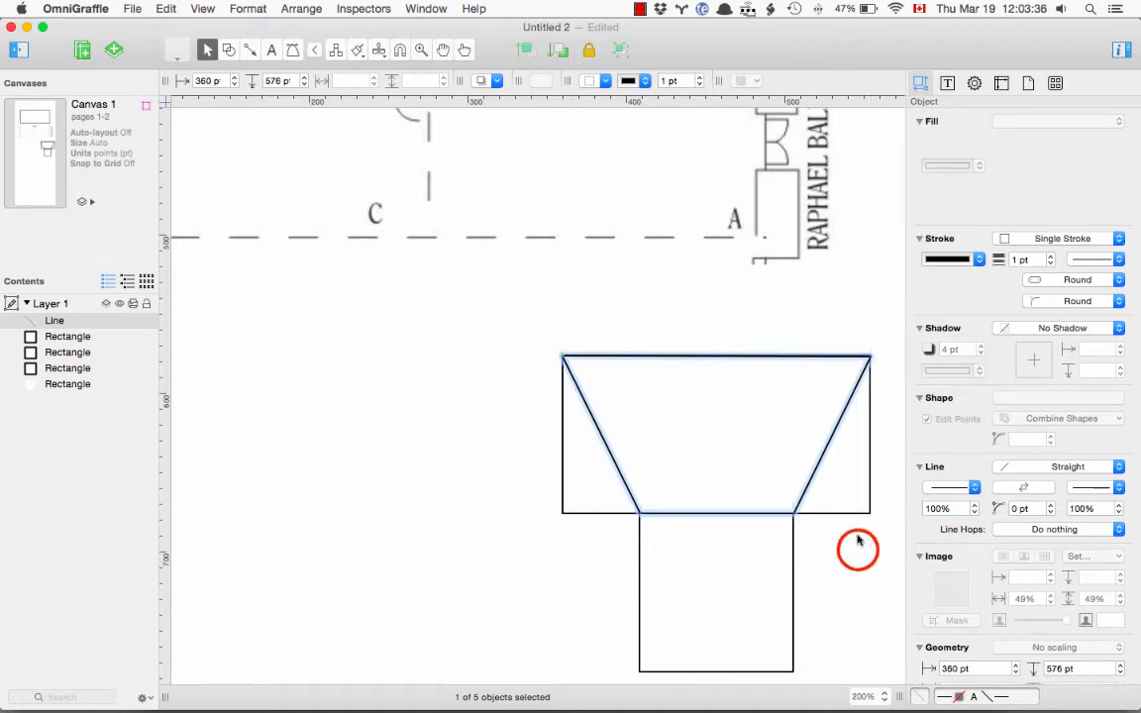
pyautogui.click(856, 474)
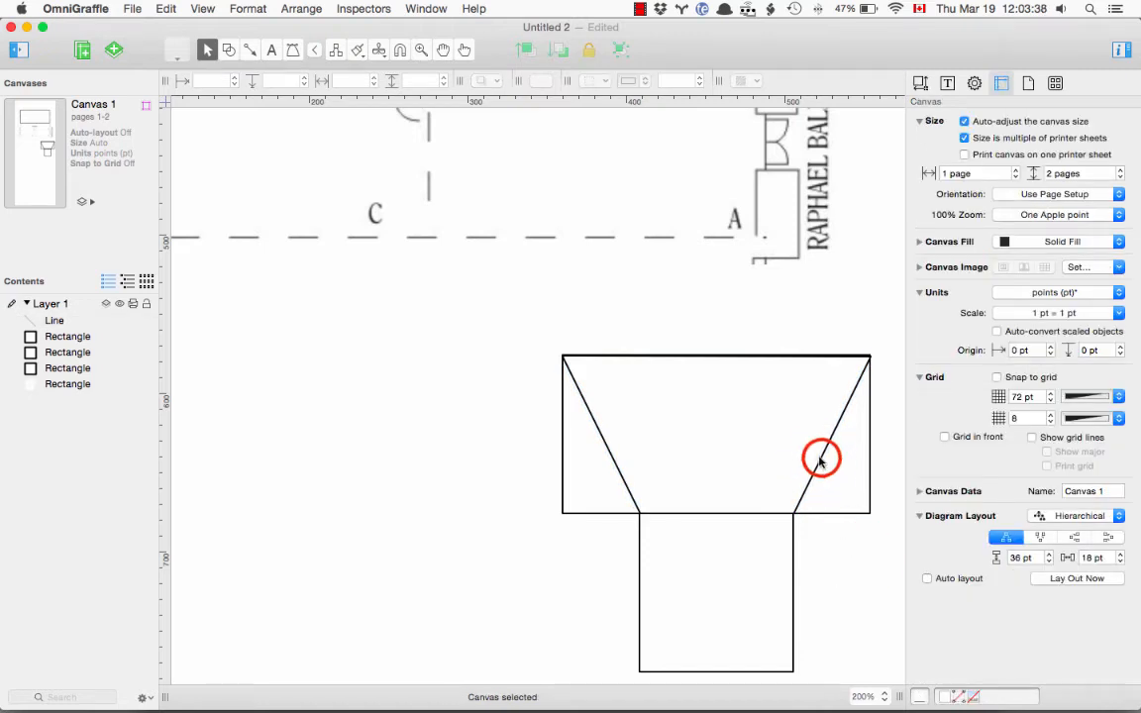
# Step: Try moving the closed trapezoid outline off the locked rectangle and back onto it
pyautogui.moveTo(820, 459); pyautogui.dragTo(488, 493)
pyautogui.click(488, 493)
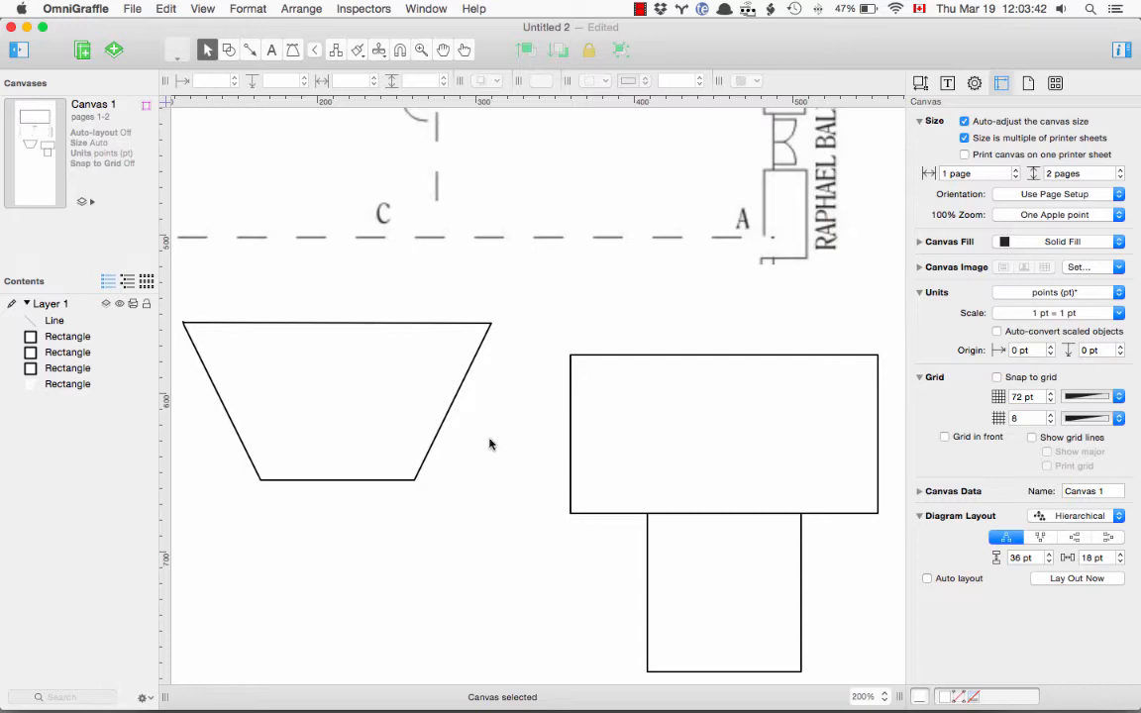
pyautogui.click(441, 424)
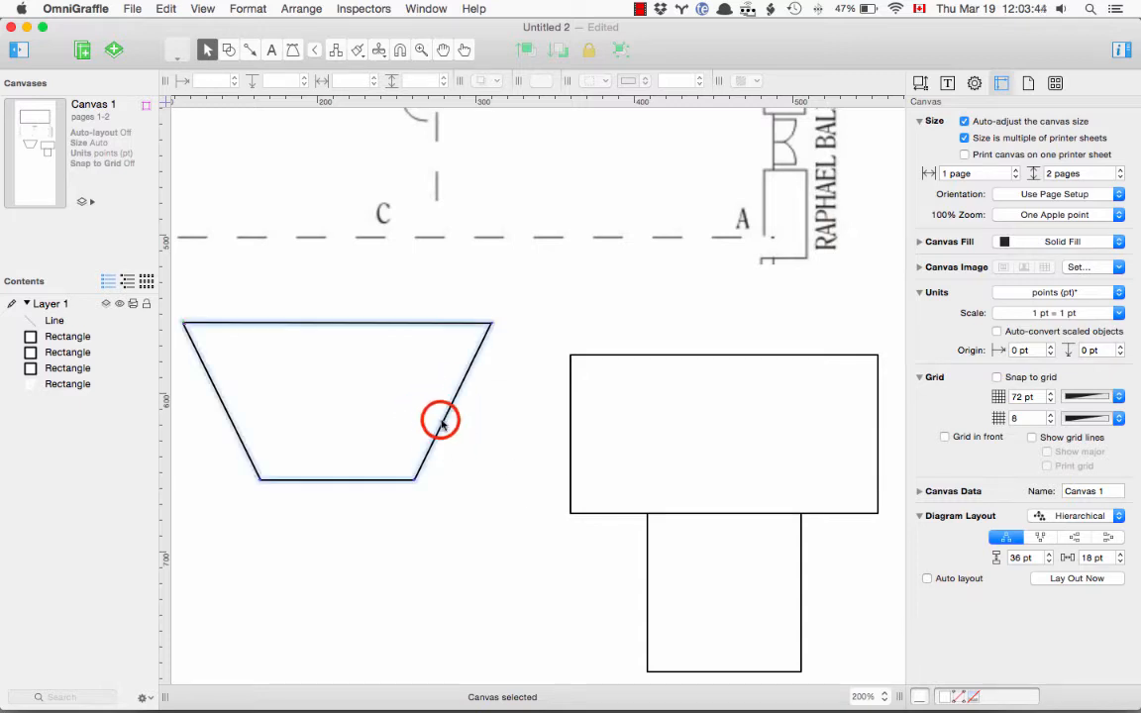
pyautogui.moveTo(441, 424); pyautogui.dragTo(830, 457)
pyautogui.click(553, 602)
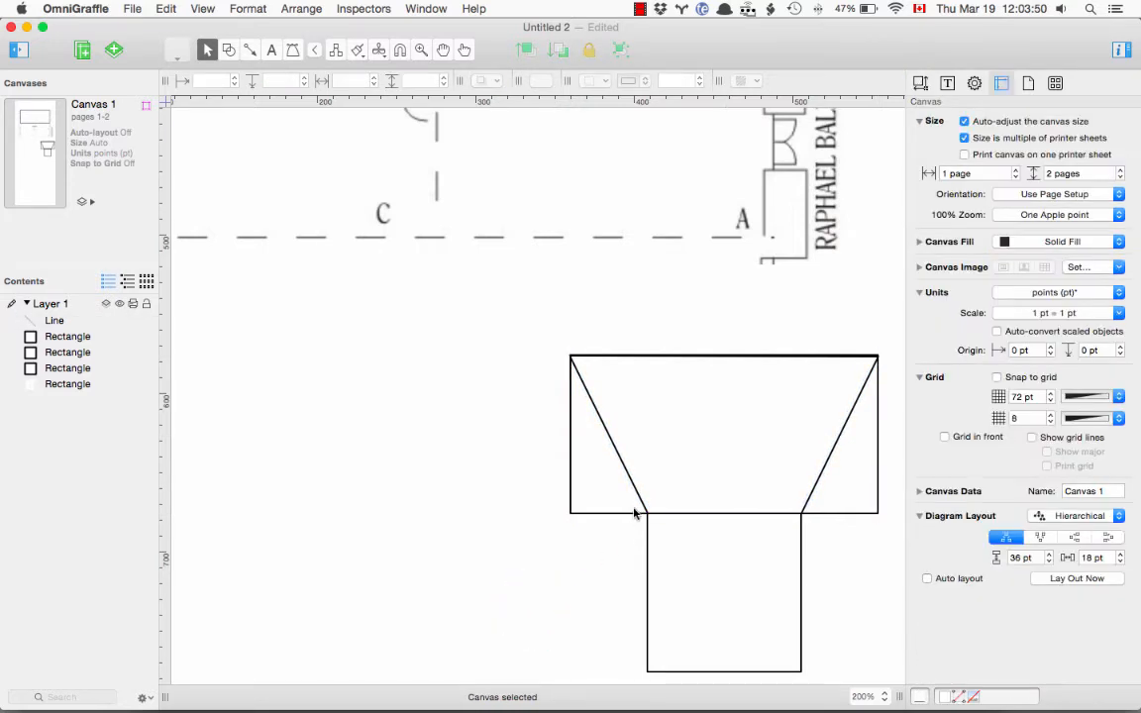
# Step: Move the trapezoid outline up into the Tuscany room rectangle, at about 182 pt horizontally and 161 pt vertically
pyautogui.moveTo(641, 503); pyautogui.dragTo(274, 423)
pyautogui.press('super+shift+comma')
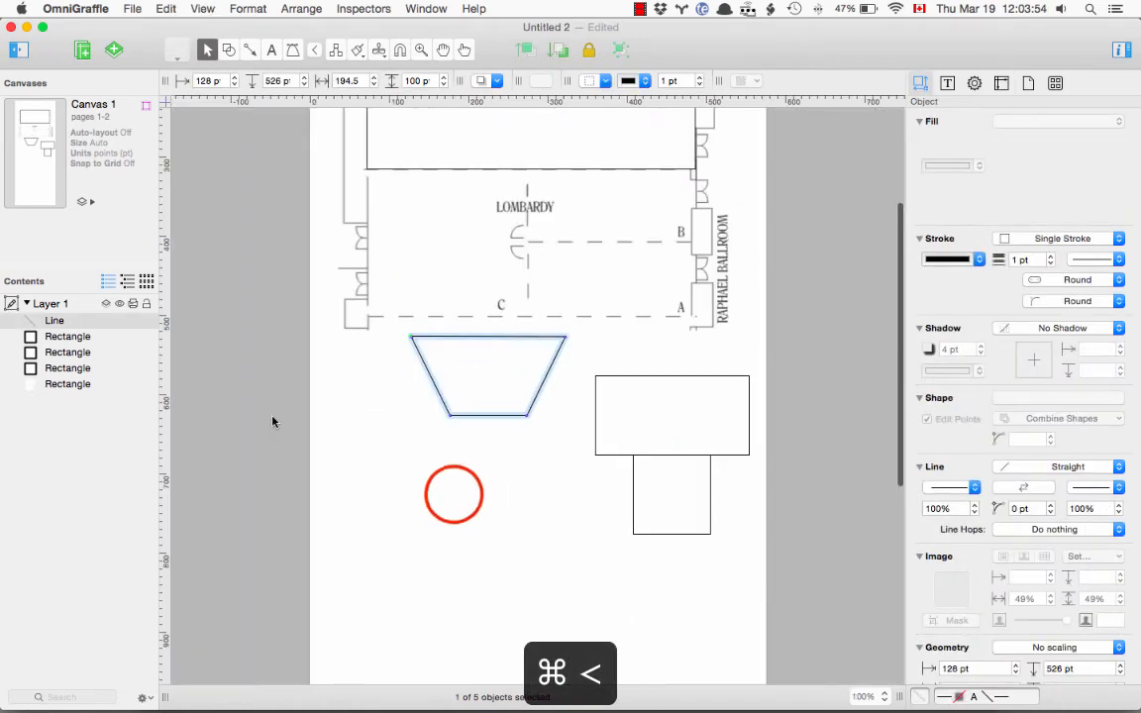
pyautogui.click(505, 406)
pyautogui.moveTo(504, 411); pyautogui.dragTo(533, 194)
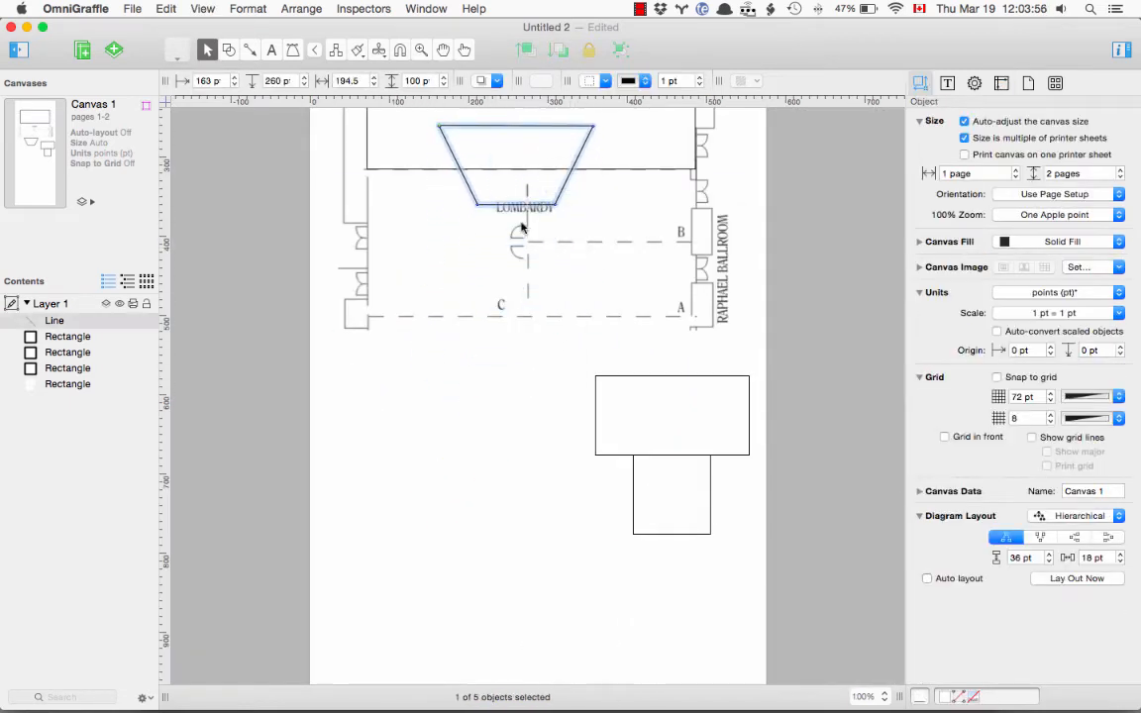
pyautogui.scroll(3, 535, 248)
pyautogui.moveTo(575, 348); pyautogui.dragTo(590, 270)
pyautogui.click(578, 158)
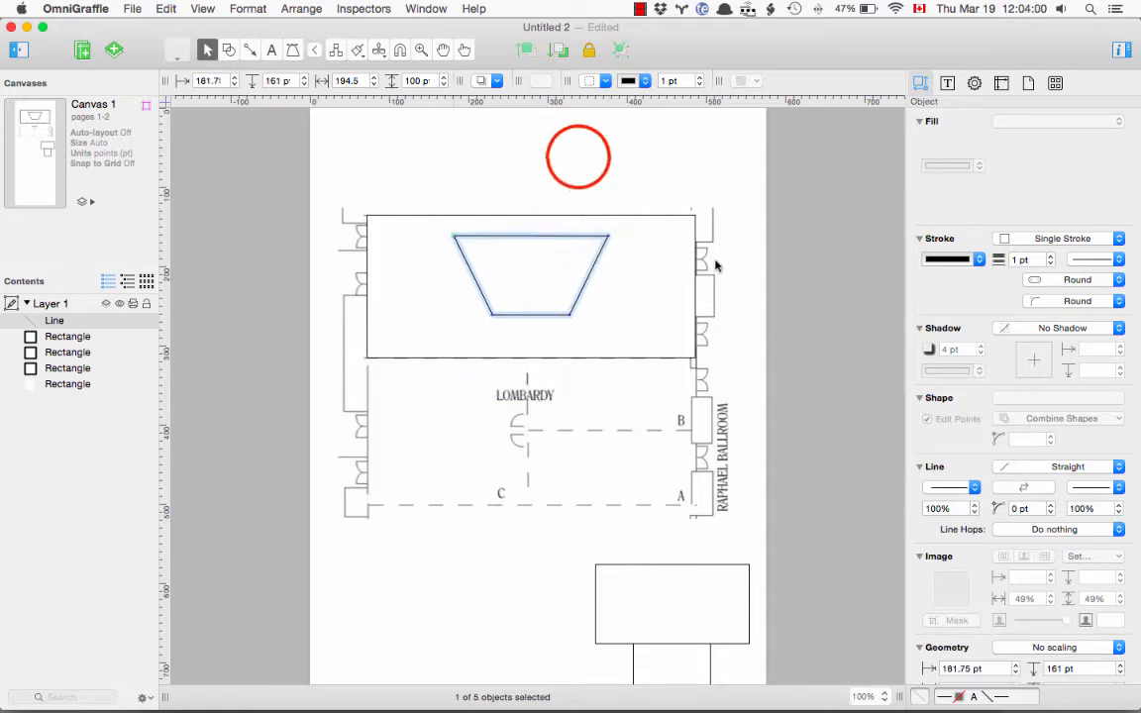
# Step: Label the Tuscany room rectangle with the centred text "Tri-Oval Race Track"
pyautogui.click(272, 49)
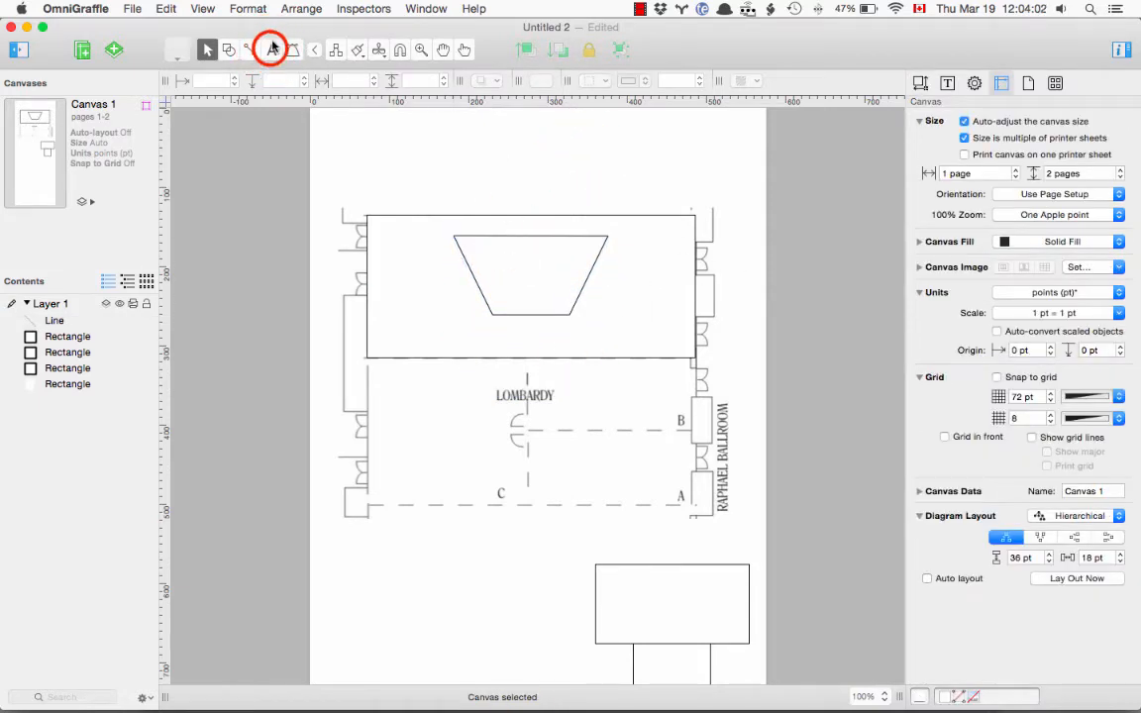
pyautogui.click(526, 269)
pyautogui.click(526, 269)
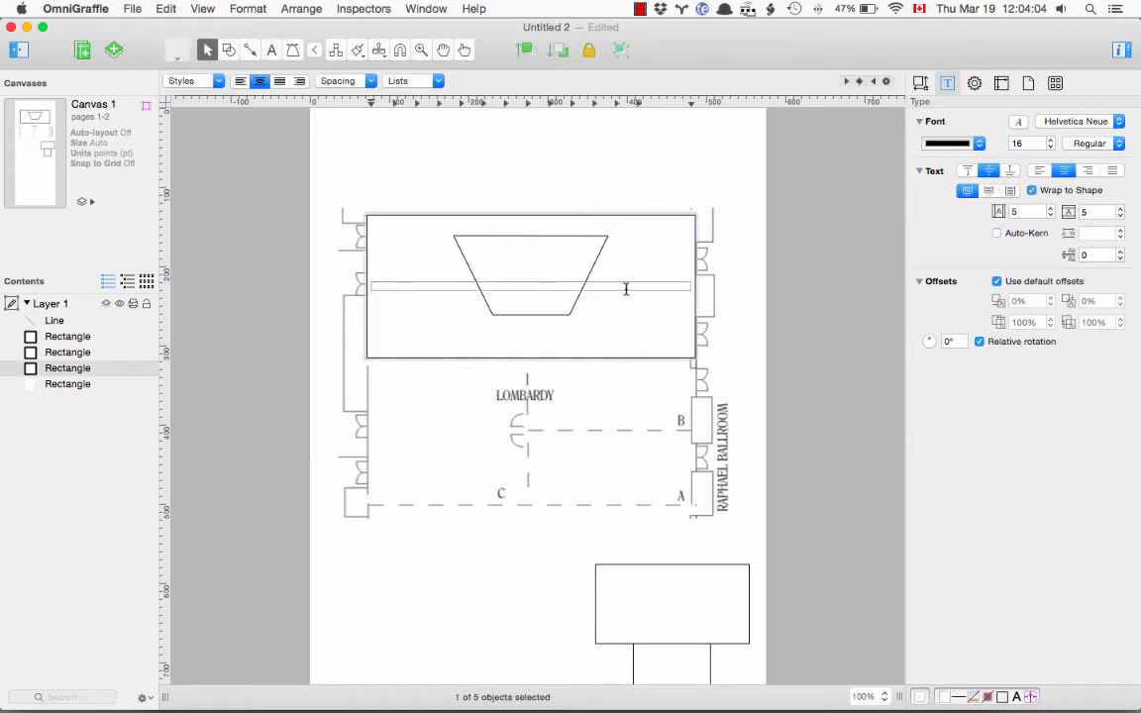
pyautogui.write('Tri')
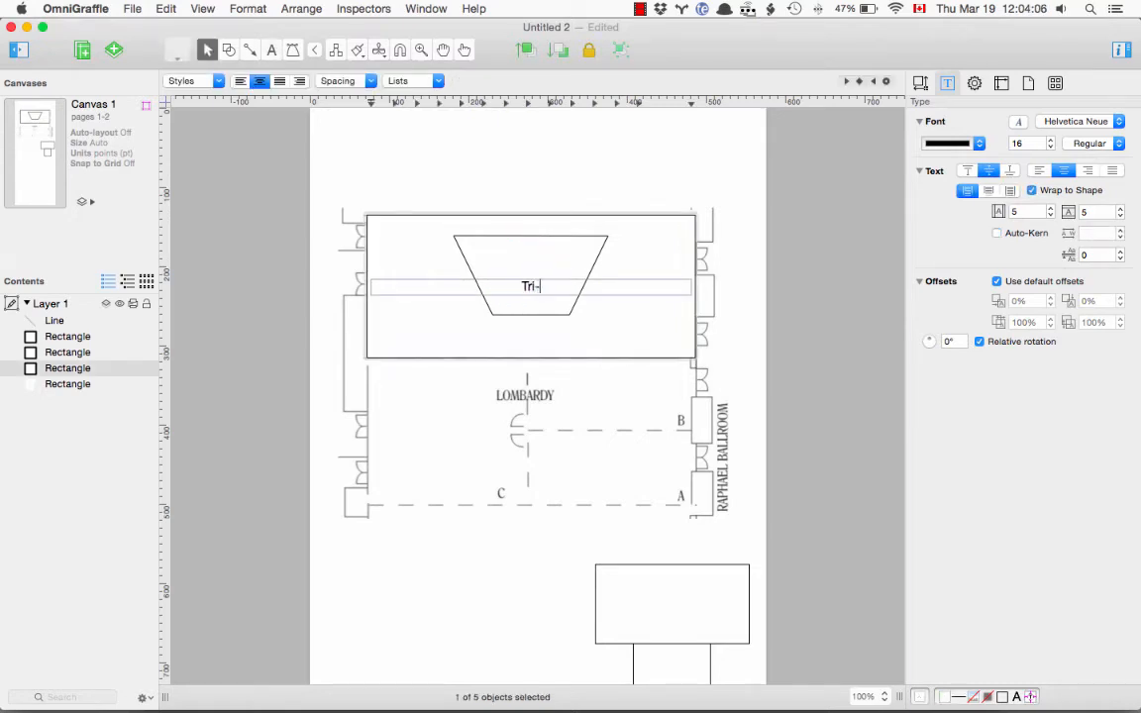
pyautogui.write('-Oval Race Trac')
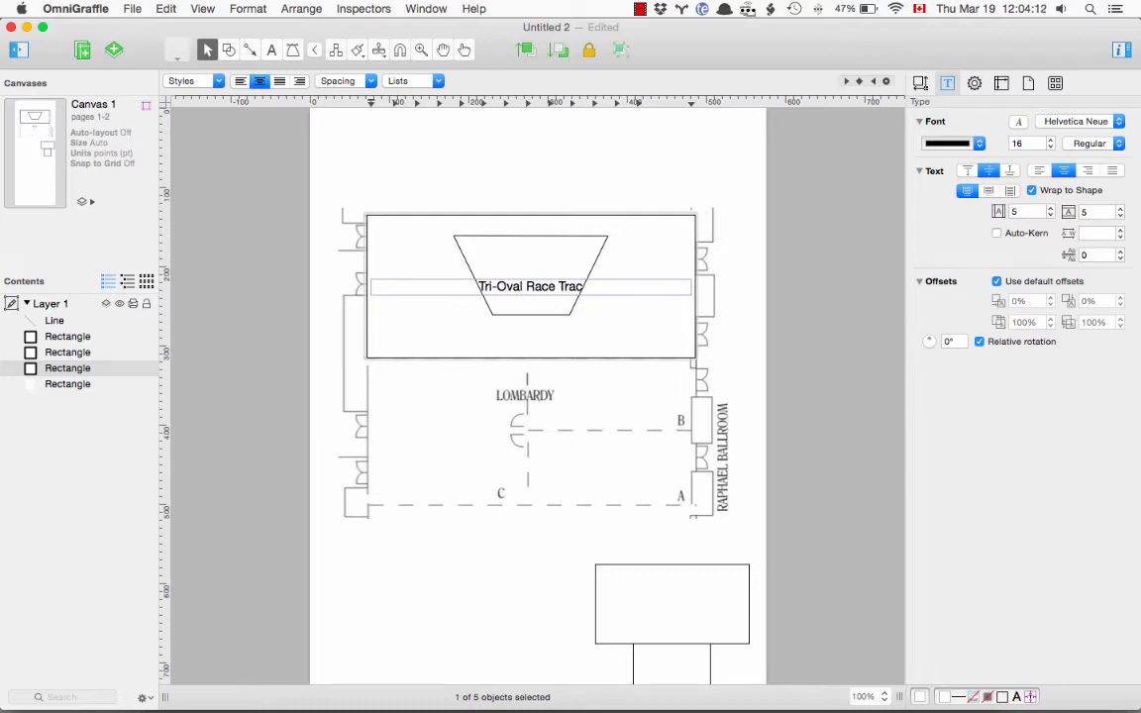
pyautogui.write('k')
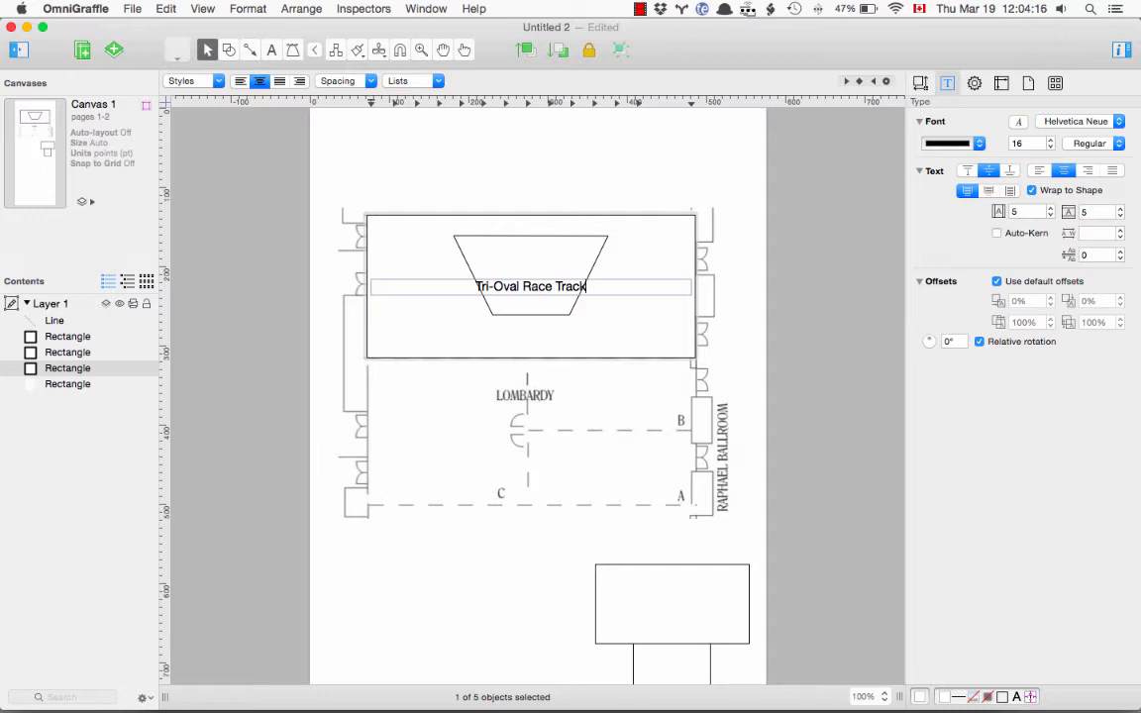
pyautogui.press('Return')
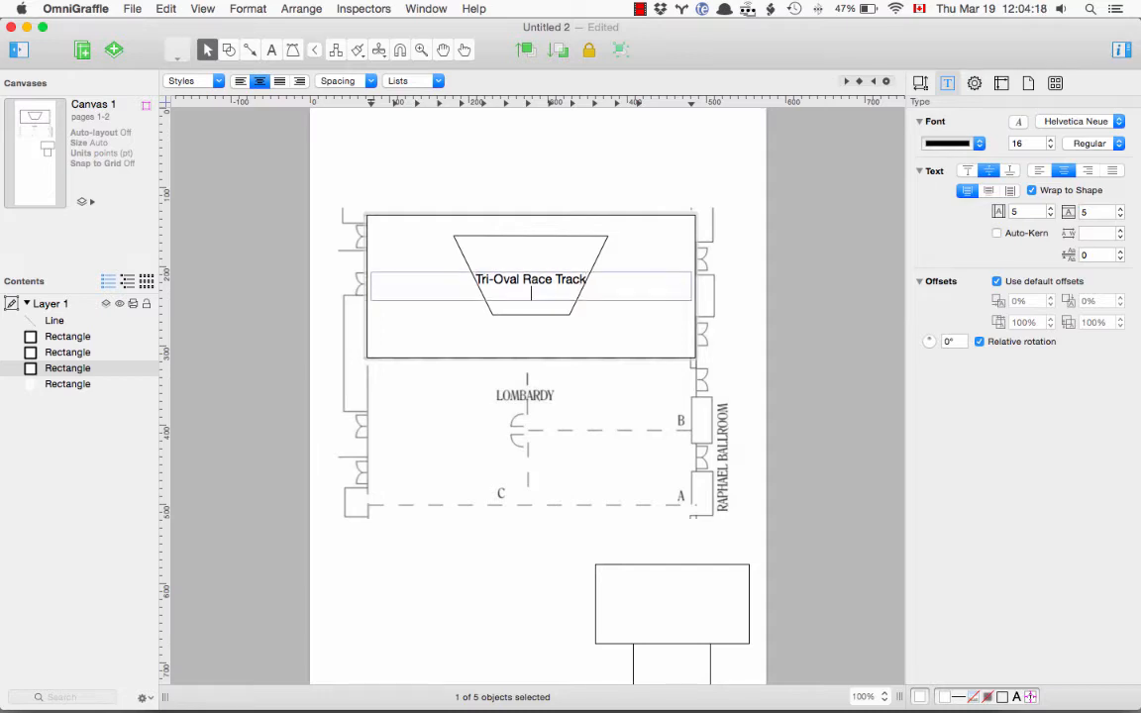
pyautogui.press('BackSpace')
pyautogui.click(644, 318)
pyautogui.click(533, 282)
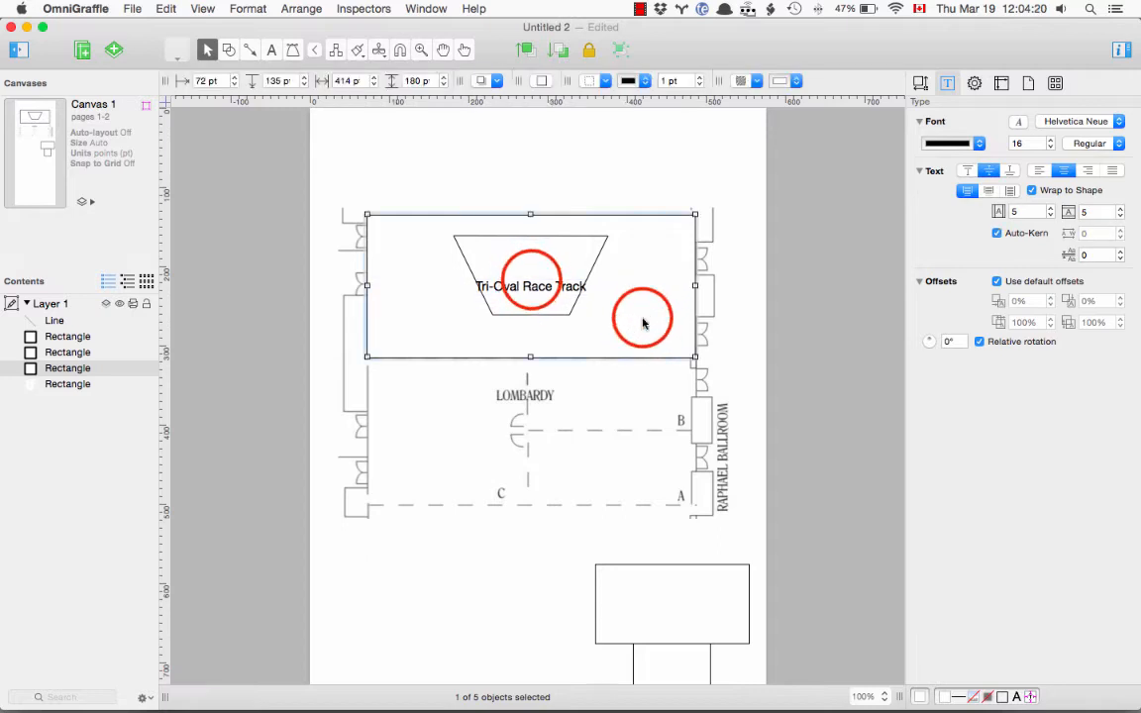
pyautogui.doubleClick(549, 286)
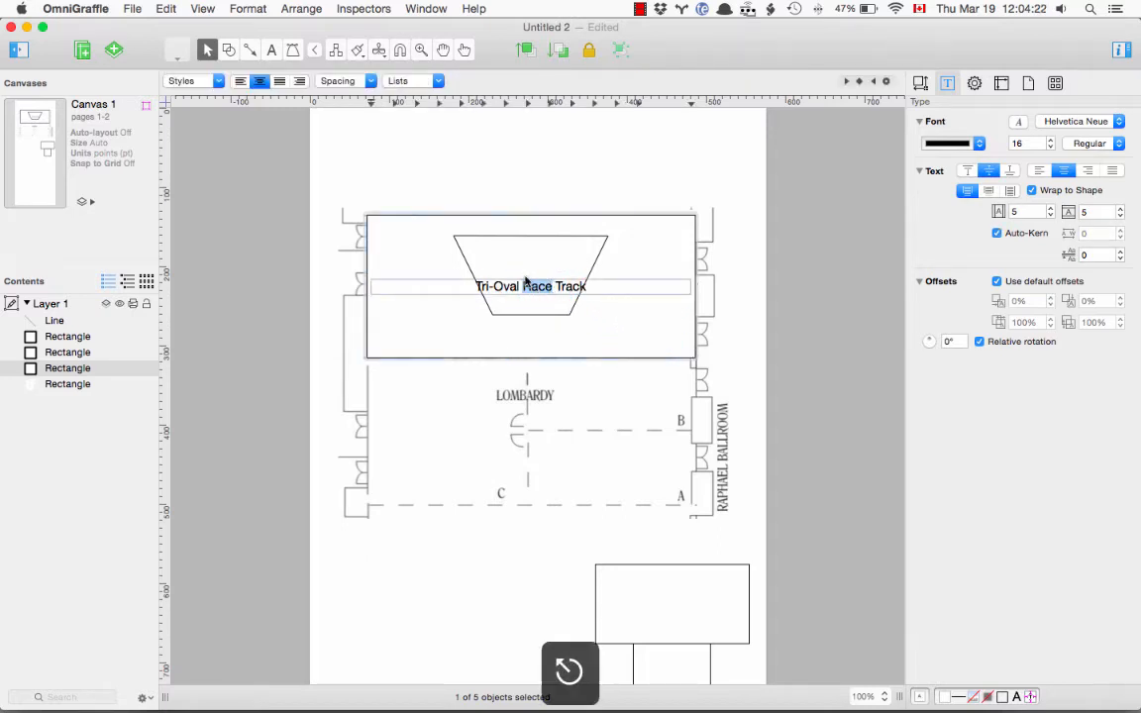
pyautogui.press('Escape')
# Step: Send the labelled Tuscany room rectangle to the back and lock it
pyautogui.click(511, 285)
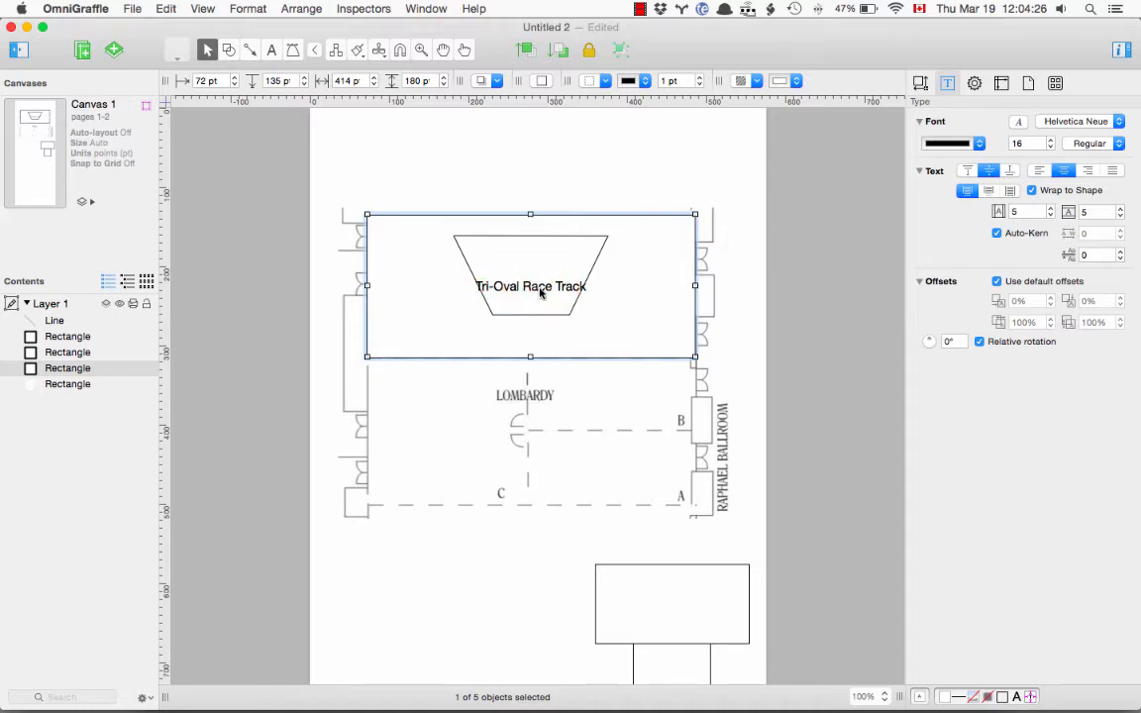
pyautogui.click(302, 8)
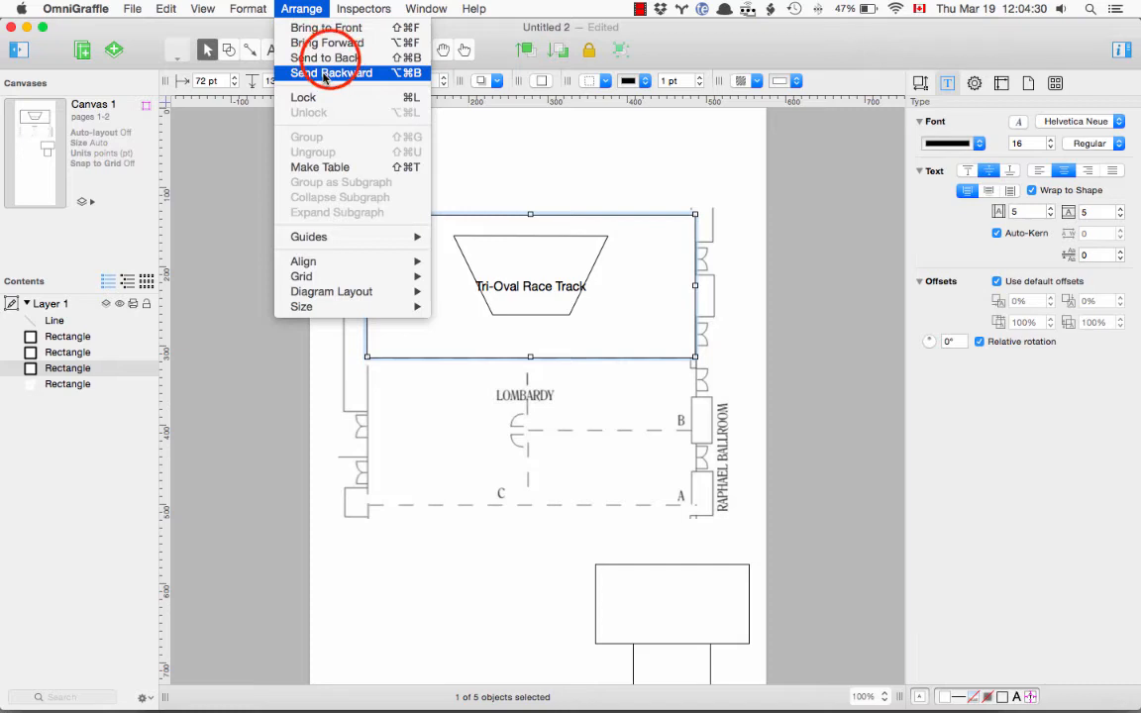
pyautogui.click(307, 57)
pyautogui.click(301, 8)
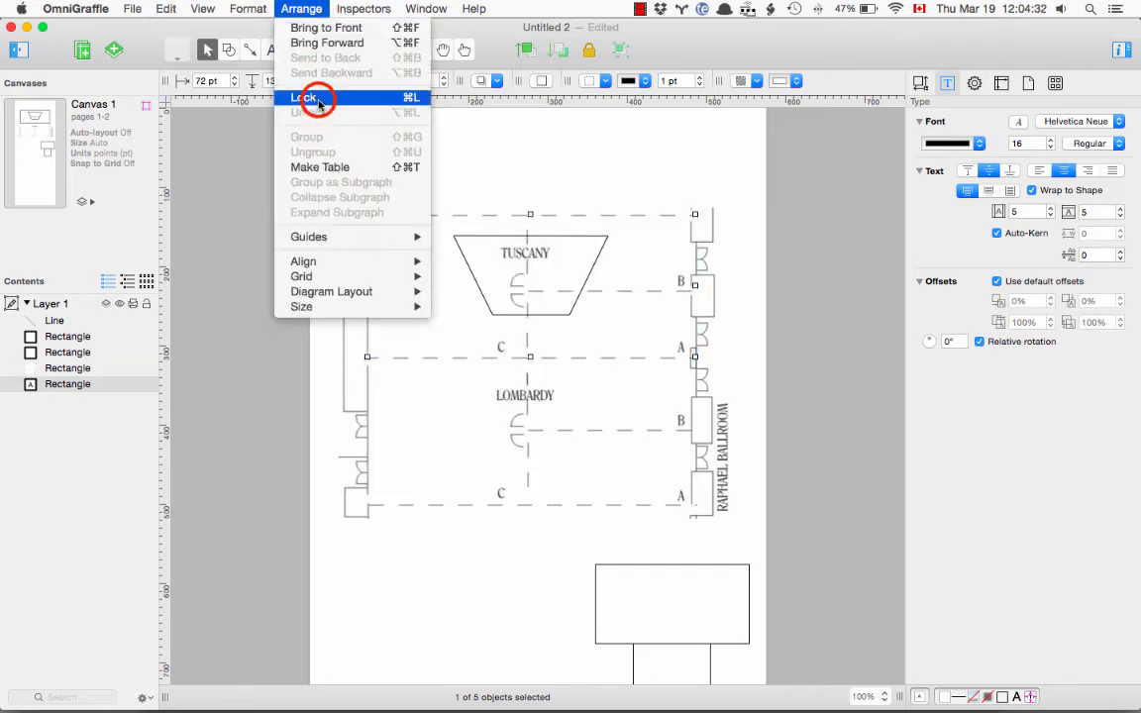
pyautogui.click(303, 97)
# Step: Send the floor plan image to the back, behind the room rectangle, and lock it
pyautogui.click(559, 297)
pyautogui.click(550, 285)
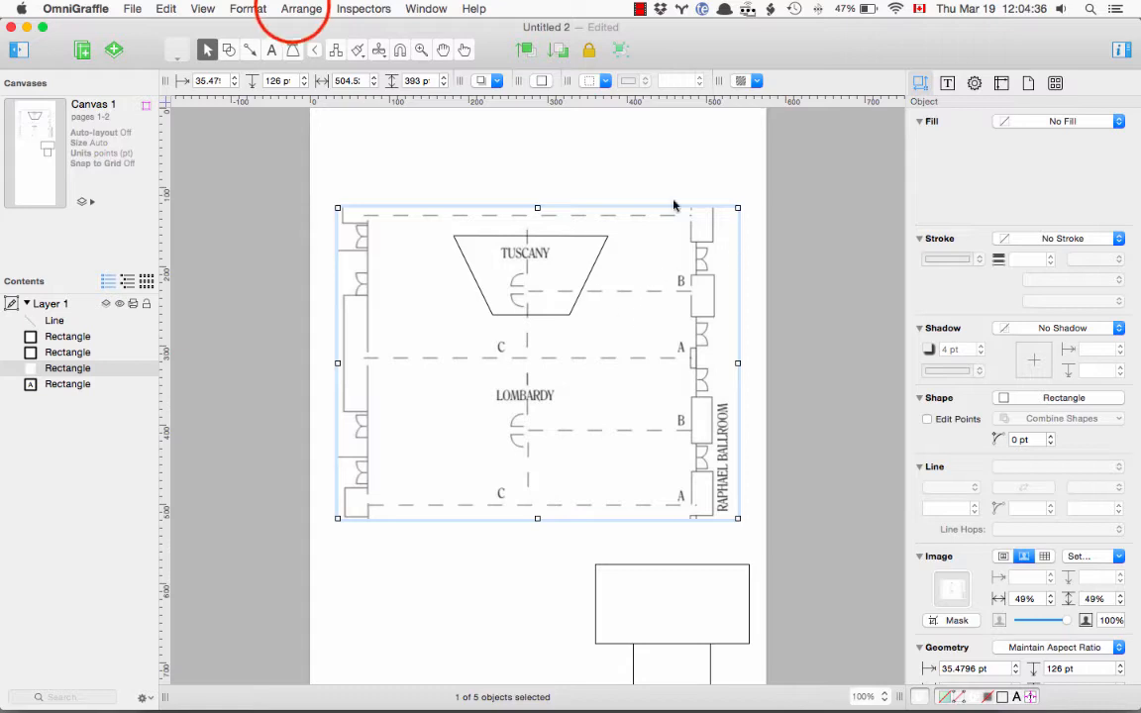
pyautogui.click(289, 8)
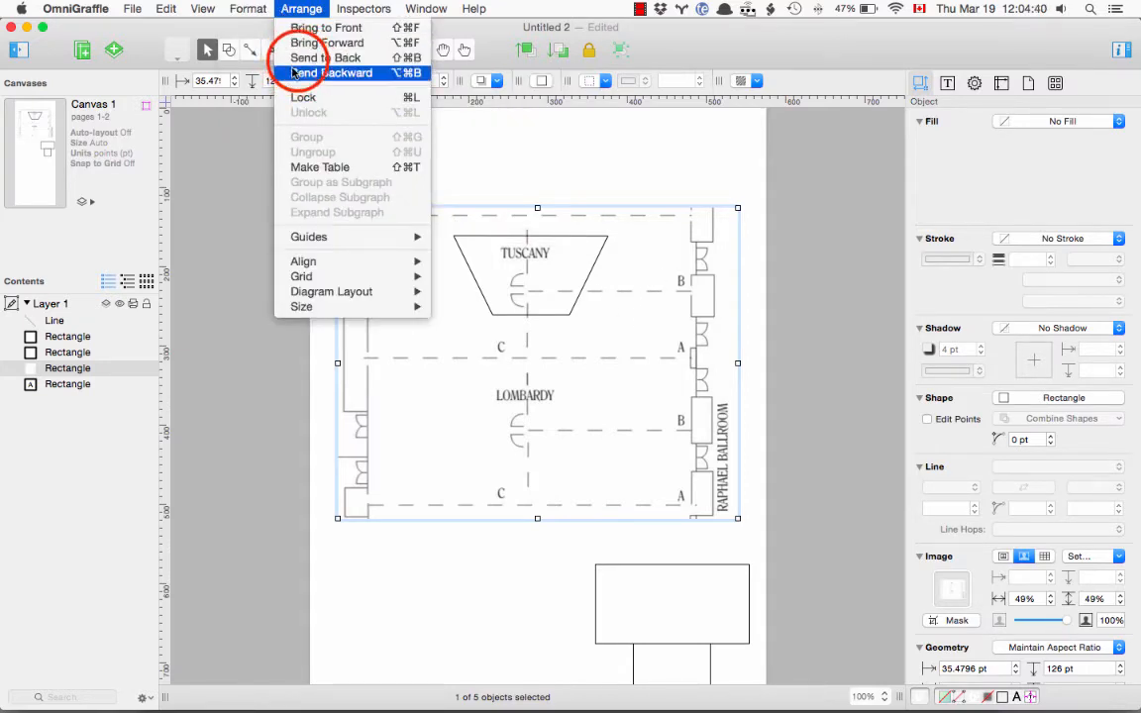
pyautogui.click(300, 61)
pyautogui.click(300, 9)
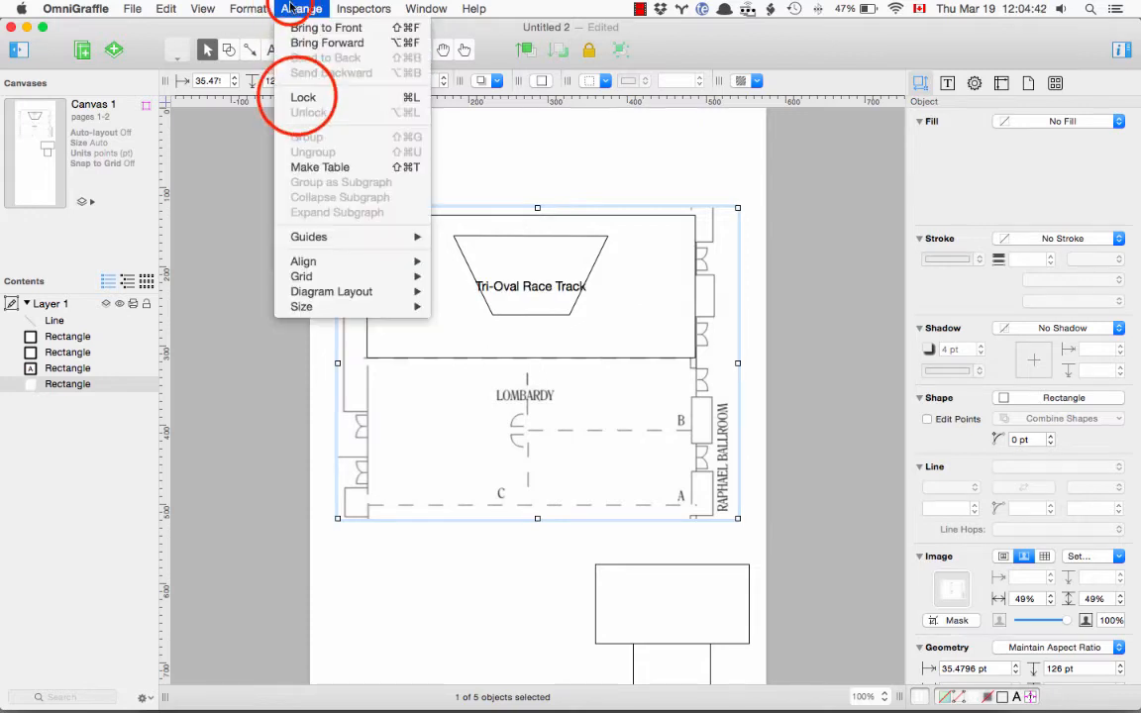
pyautogui.click(302, 96)
pyautogui.click(543, 294)
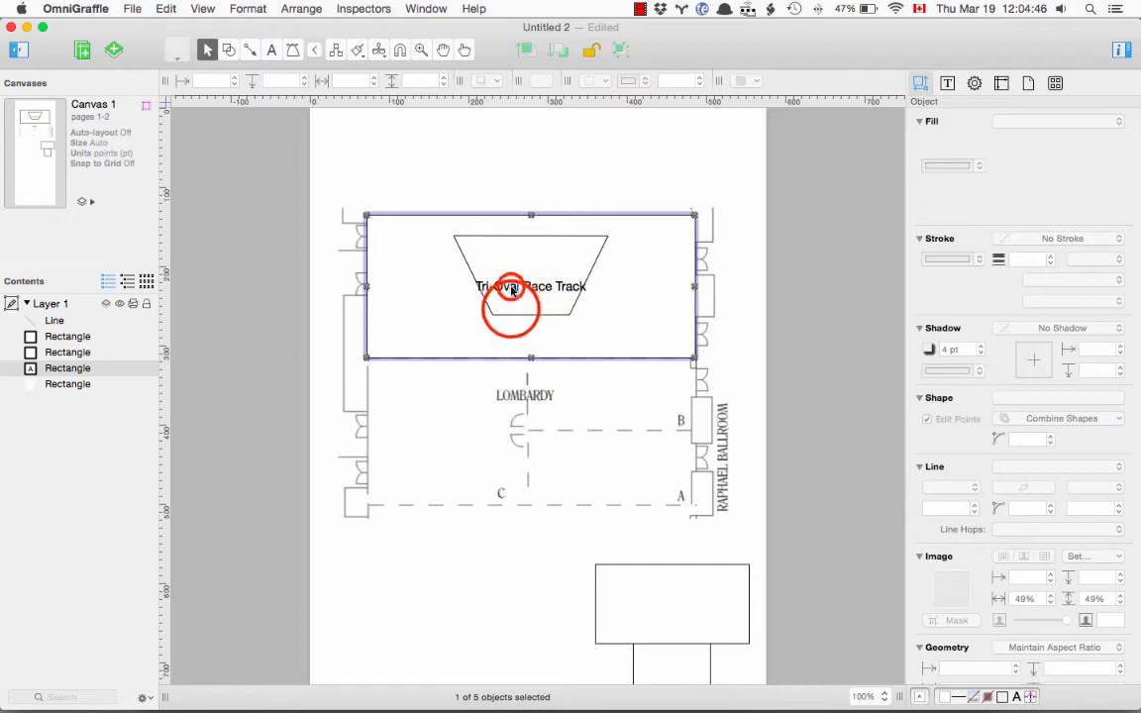
# Step: Unlock the Tuscany room rectangle and cut the text "Tri-Oval Race Track" out of it
pyautogui.click(511, 313)
pyautogui.click(511, 278)
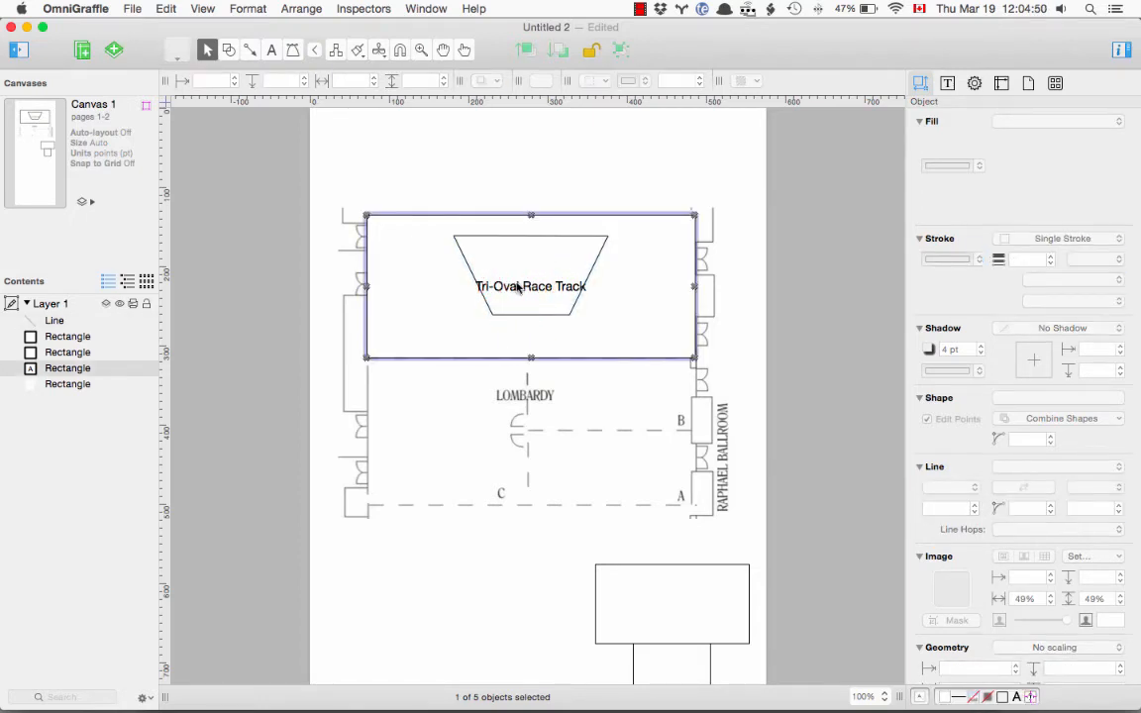
pyautogui.click(302, 9)
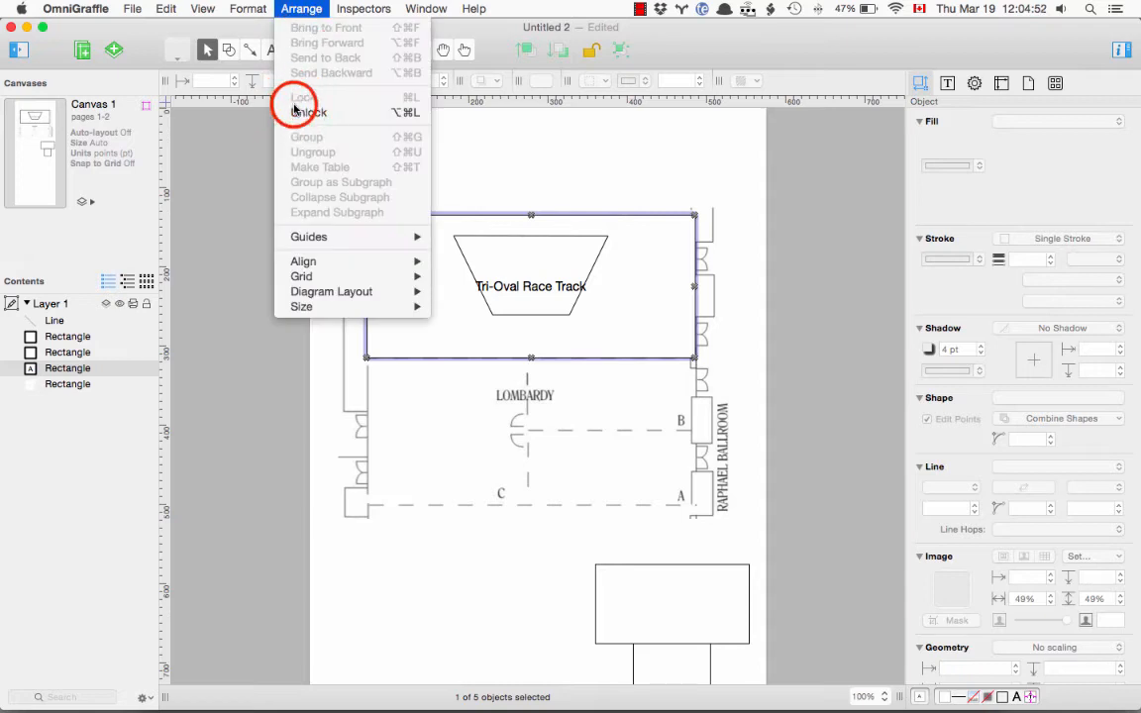
pyautogui.click(295, 111)
pyautogui.doubleClick(543, 285)
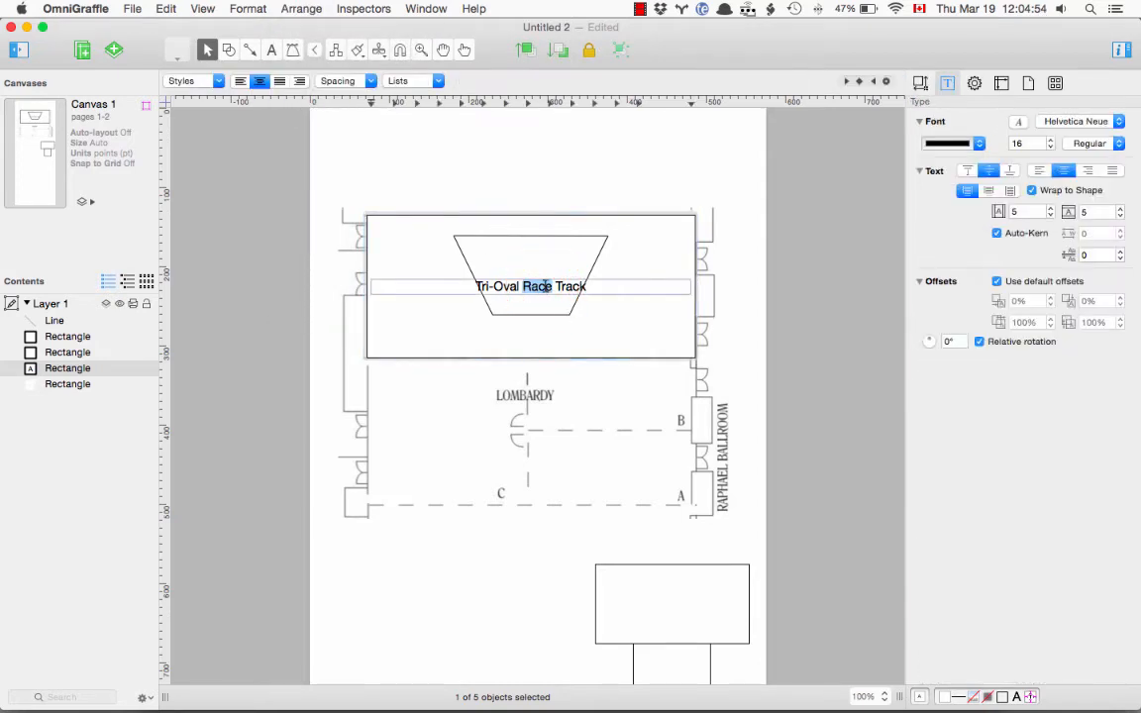
pyautogui.press('super+a')
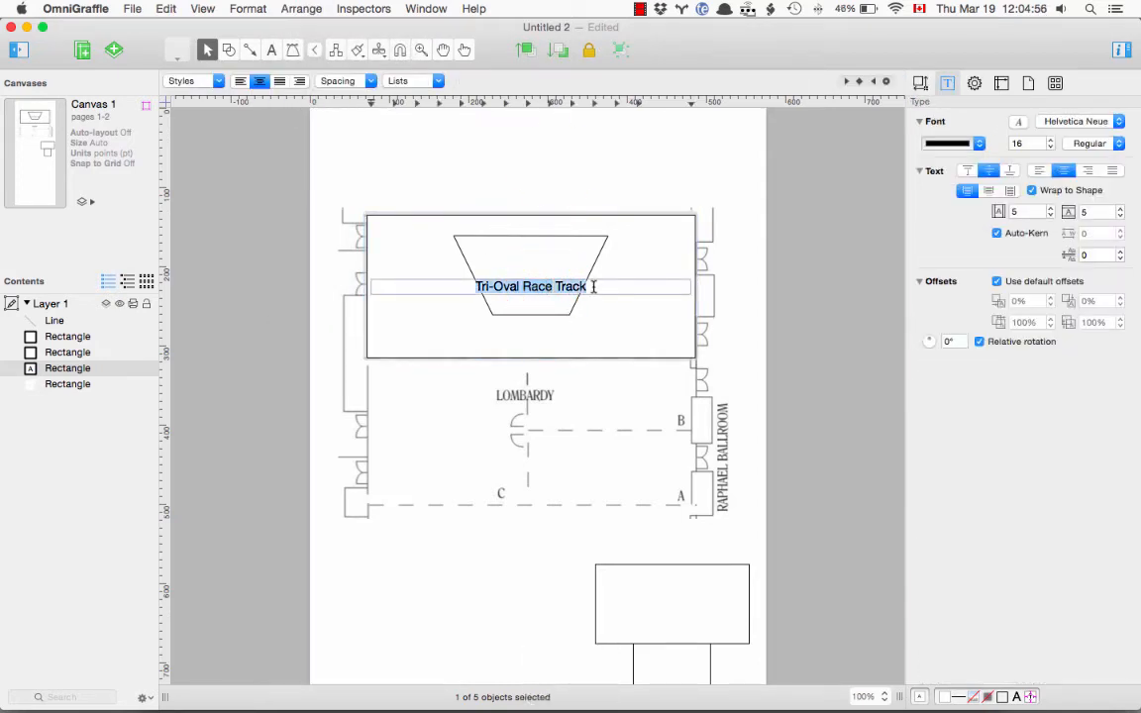
pyautogui.press('super+x')
pyautogui.click(553, 160)
pyautogui.click(614, 226)
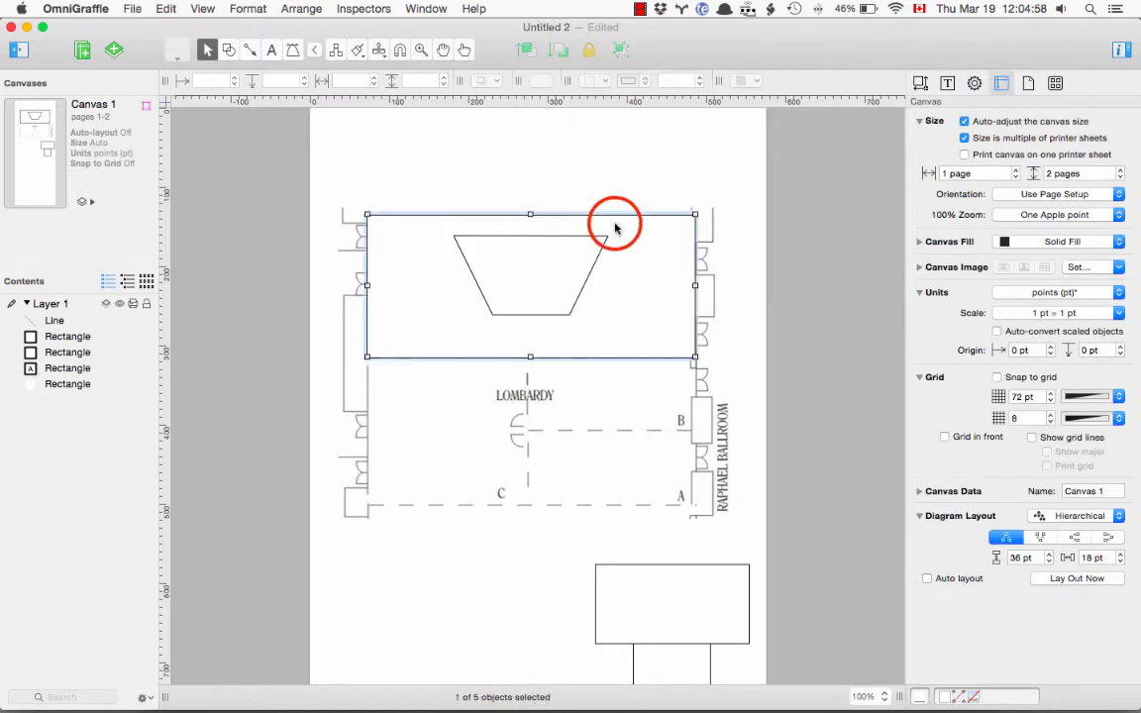
# Step: Paste "Tri-Oval Race Track" as a separate text object and centre it inside the trapezoid, wrapped onto two lines
pyautogui.click(272, 49)
pyautogui.click(489, 175)
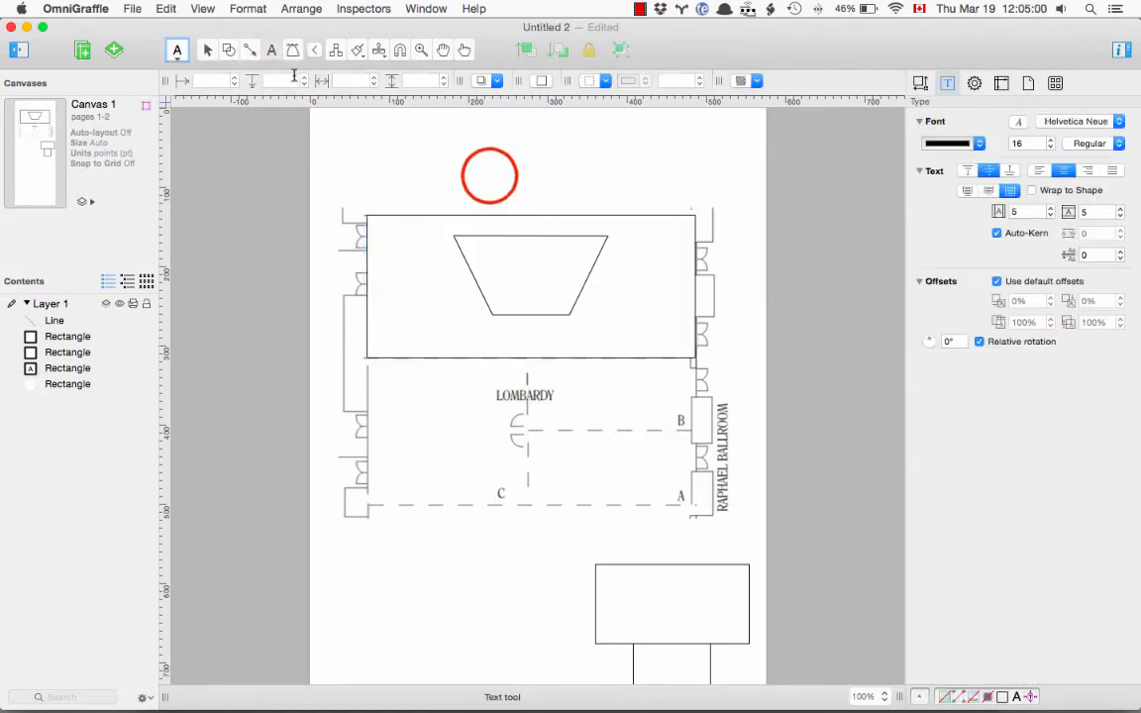
pyautogui.click(484, 173)
pyautogui.press('super+v')
pyautogui.press('Escape')
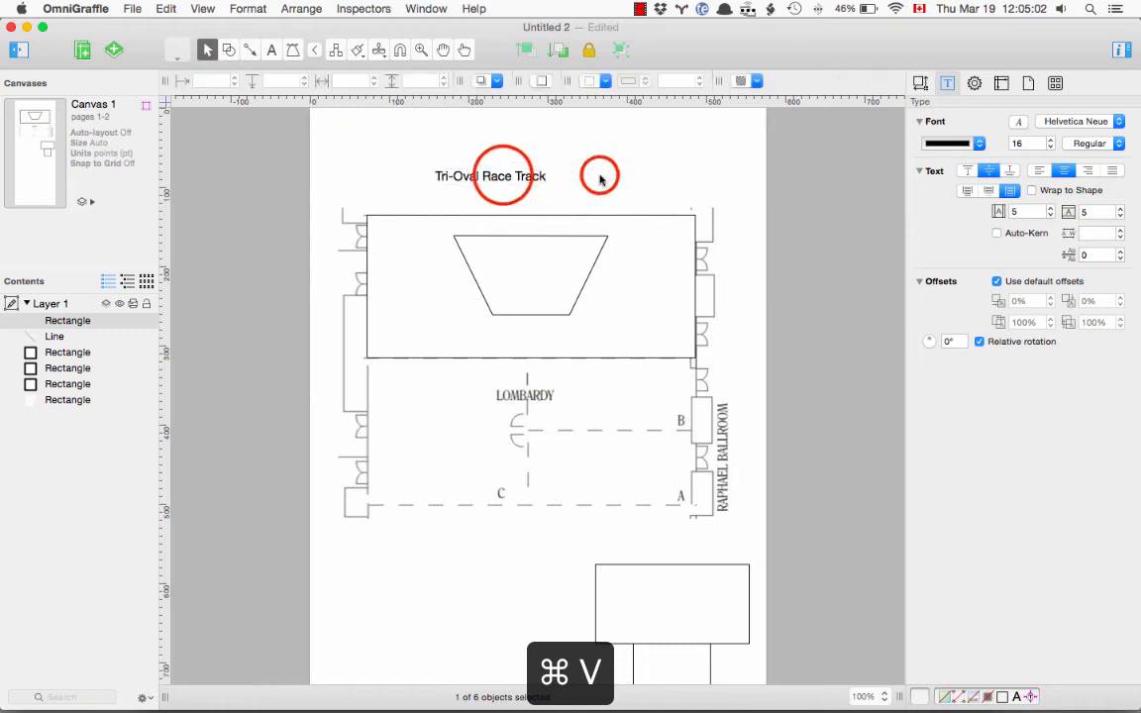
pyautogui.moveTo(534, 176); pyautogui.dragTo(538, 270)
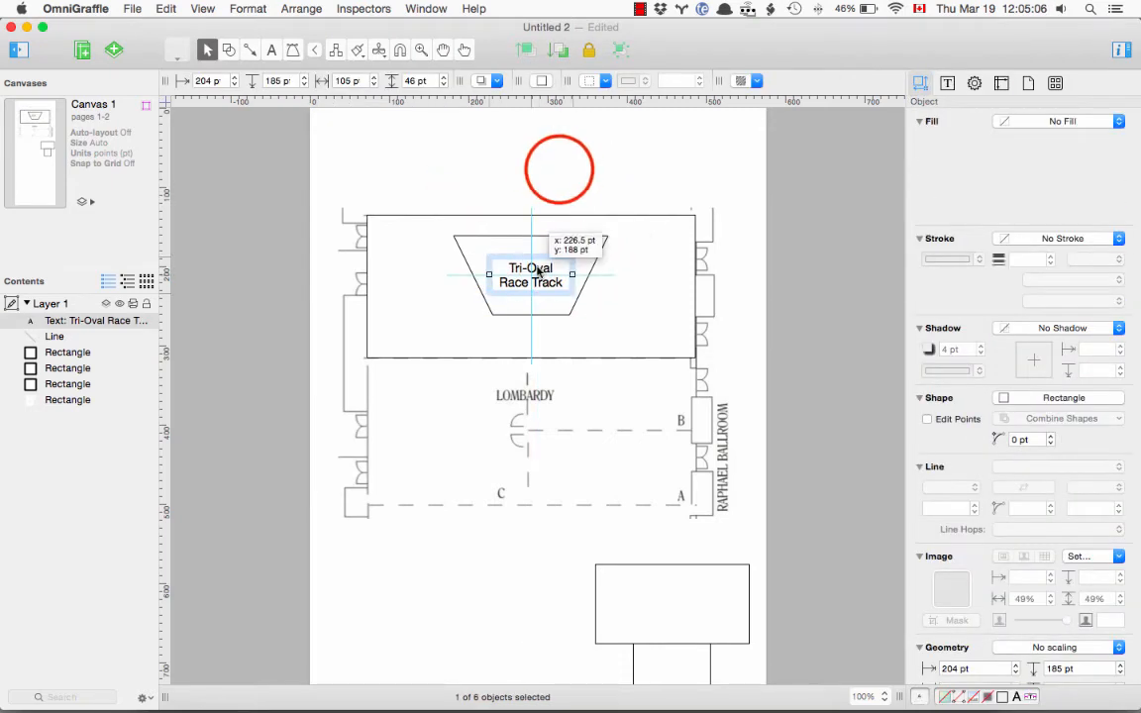
pyautogui.click(561, 227)
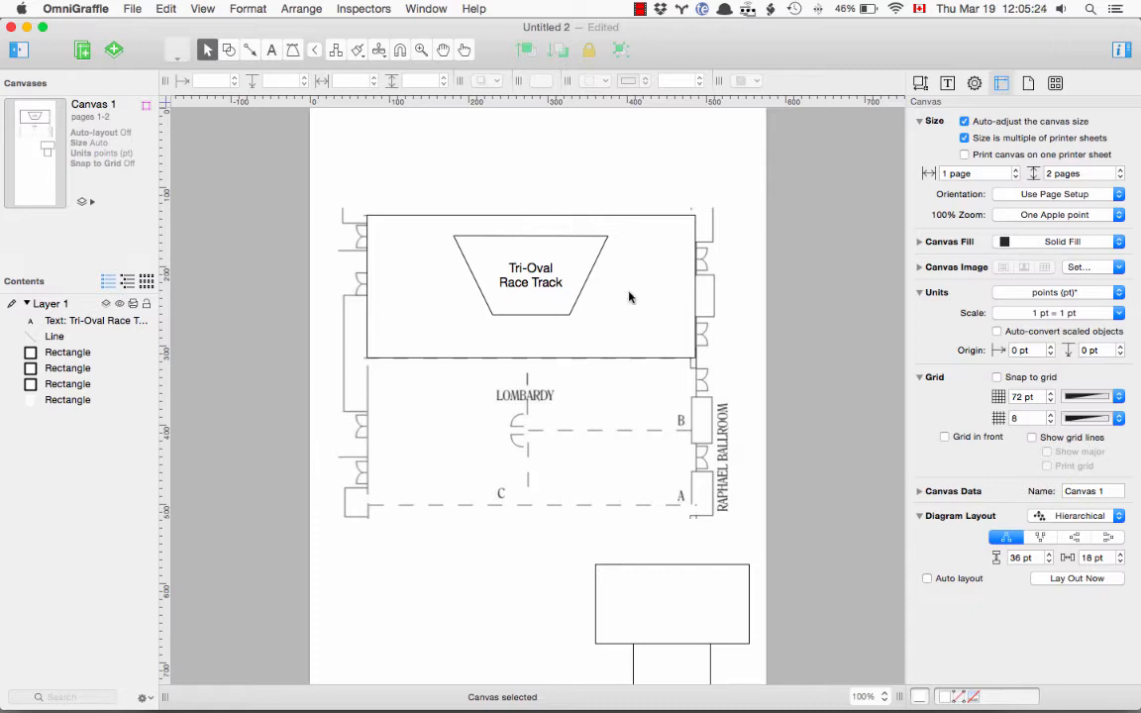
# Step: Draw a rectangle in the blank area above the floor plan and set its size to 87 pt wide by 97 pt high
pyautogui.click(229, 50)
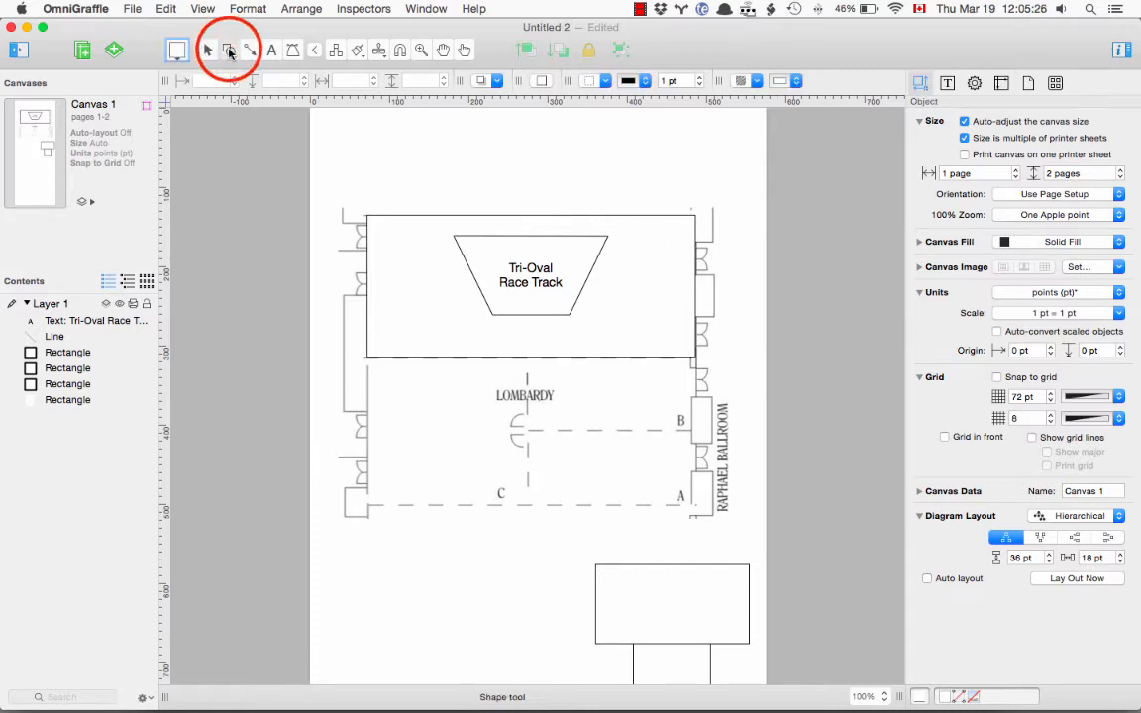
pyautogui.click(179, 52)
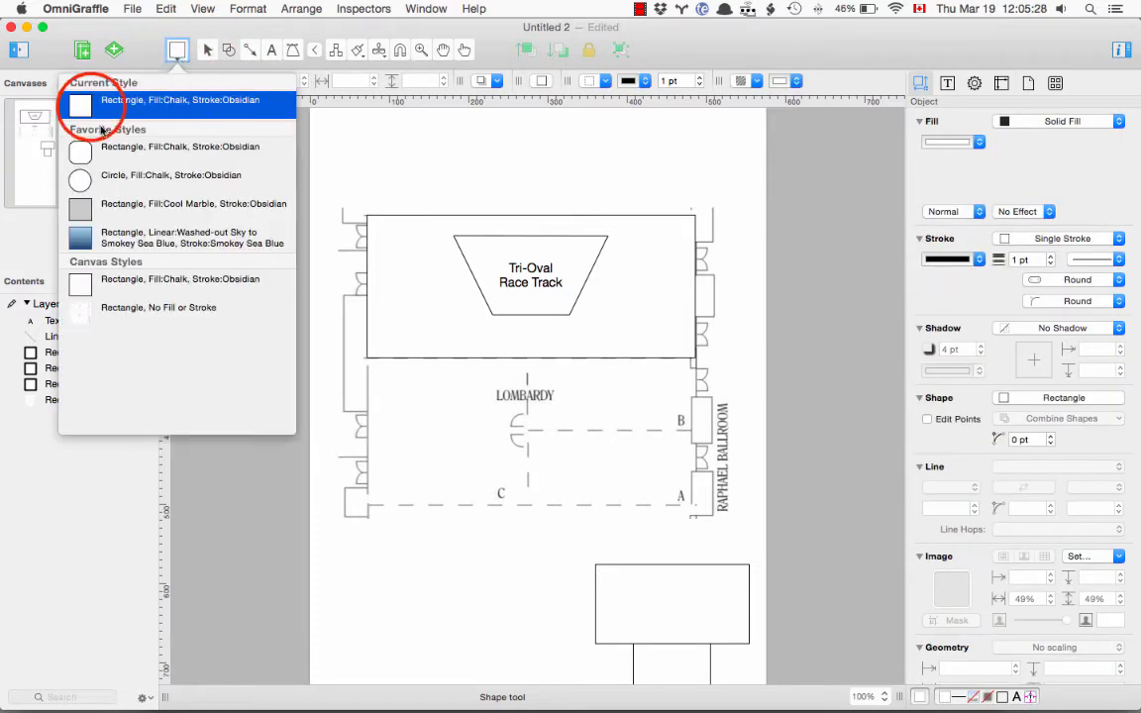
pyautogui.moveTo(376, 129); pyautogui.dragTo(451, 176)
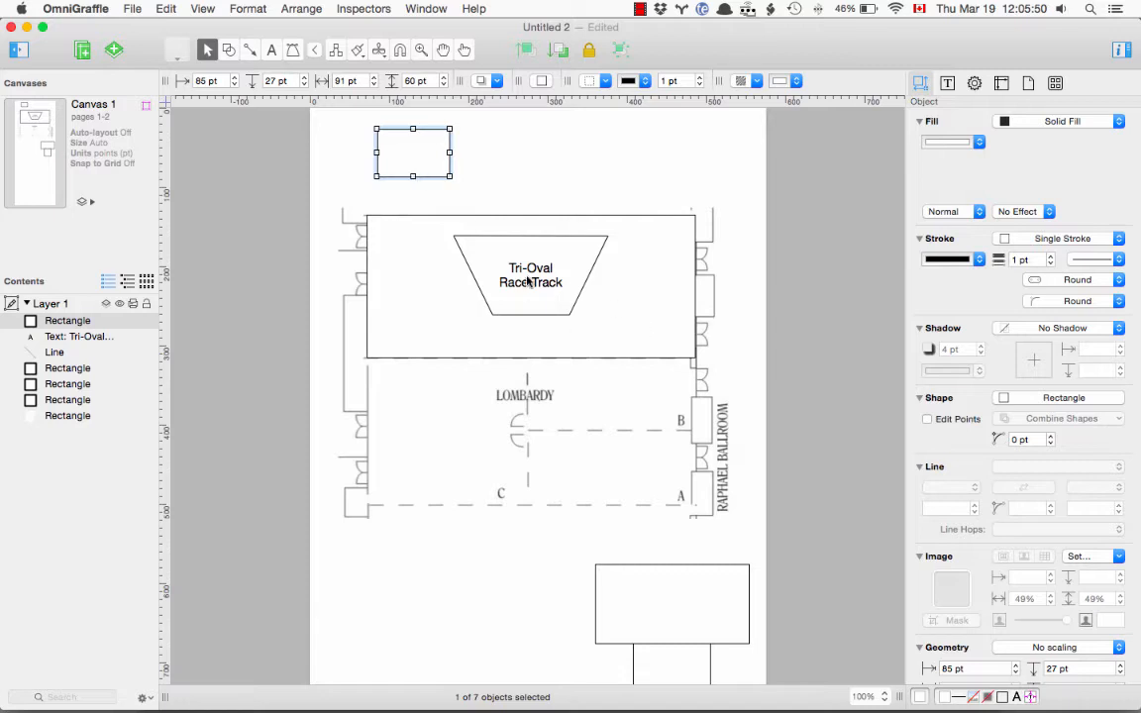
pyautogui.scroll(-3, 1042, 581)
pyautogui.click(981, 555)
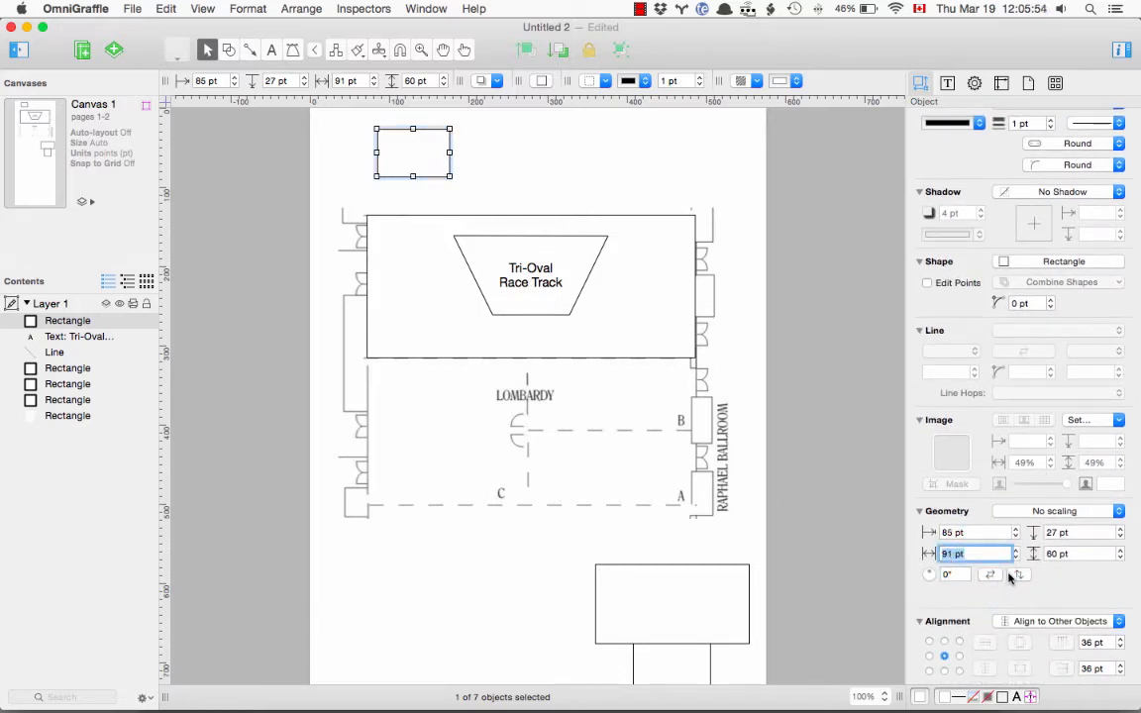
pyautogui.write('87')
pyautogui.press('Tab')
pyautogui.write('8')
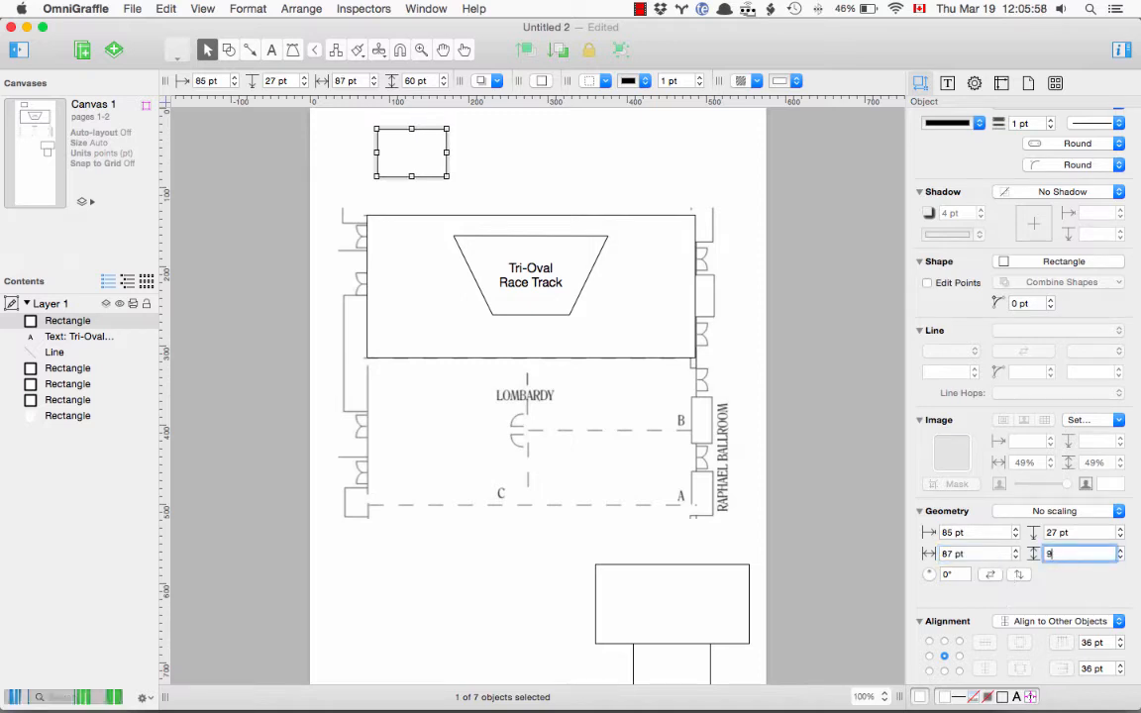
pyautogui.write('7')
pyautogui.press('Return')
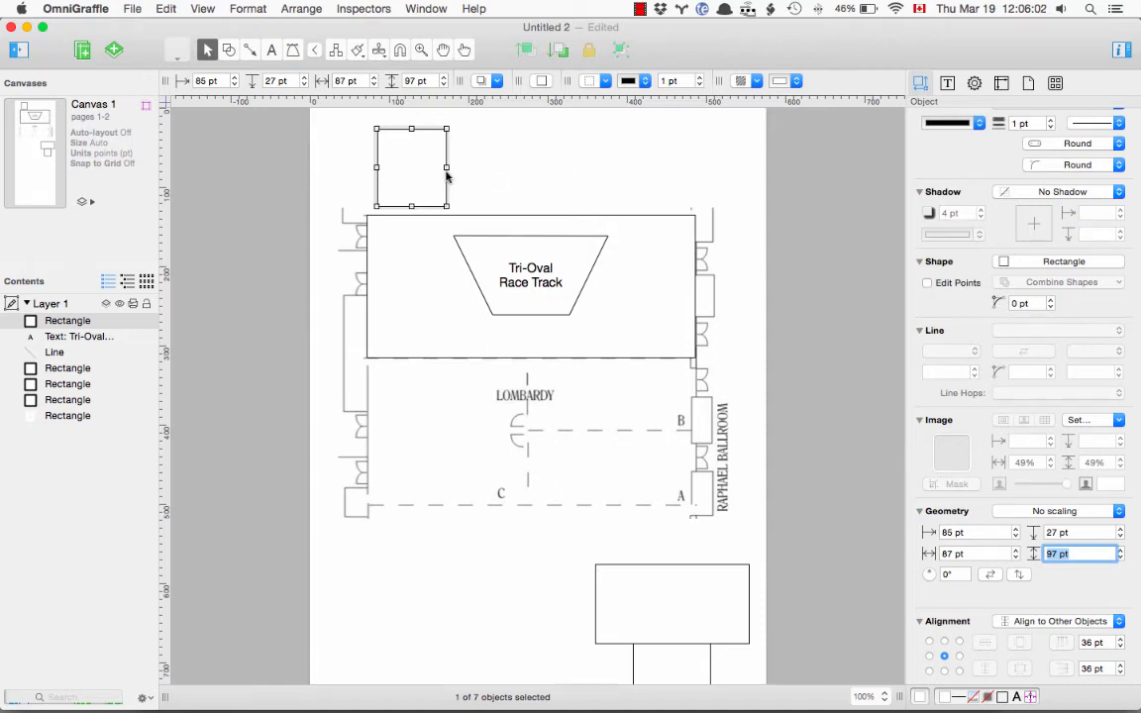
# Step: Rotate the rectangle to 12° and move it inside the room to the right of the Tri-Oval Race Track
pyautogui.moveTo(929, 571); pyautogui.dragTo(930, 573)
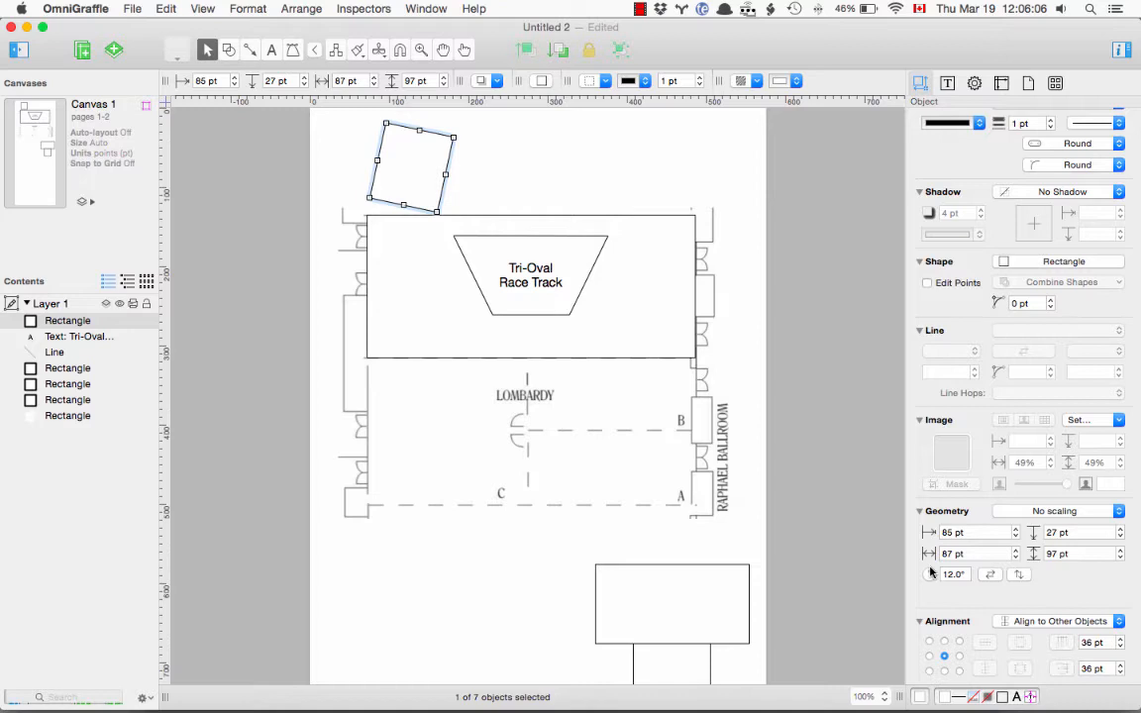
pyautogui.moveTo(407, 158); pyautogui.dragTo(642, 293)
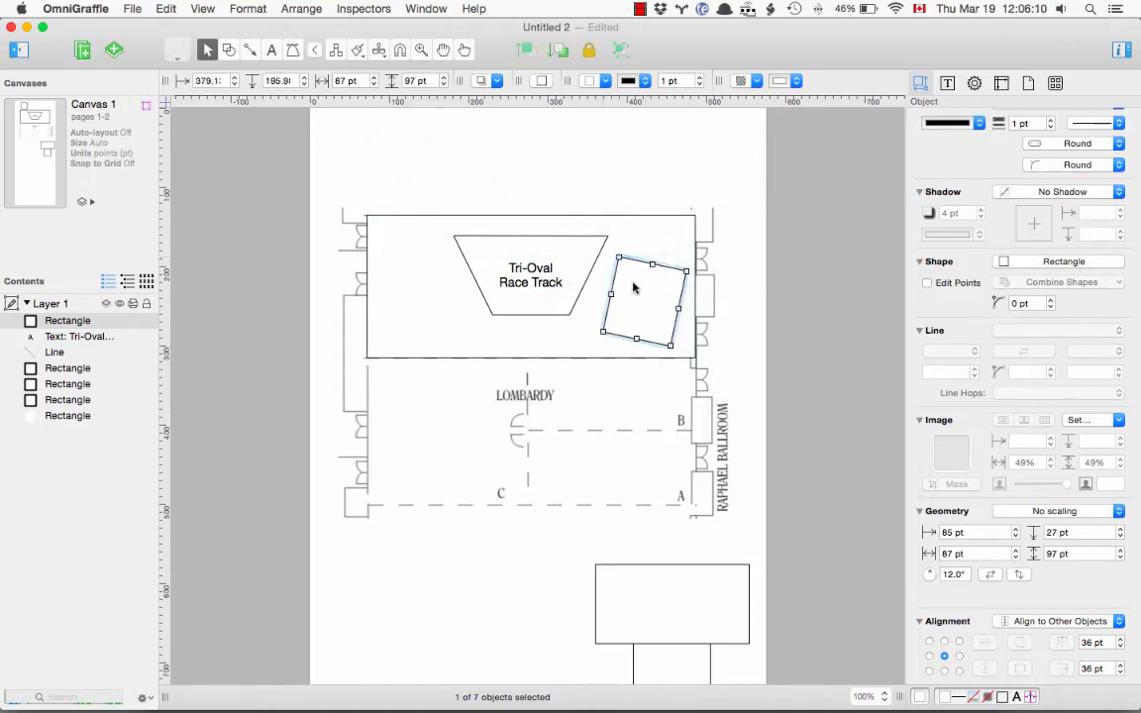
# Step: Set the rotation of the rectangle beside the race track to 0°
pyautogui.click(964, 572)
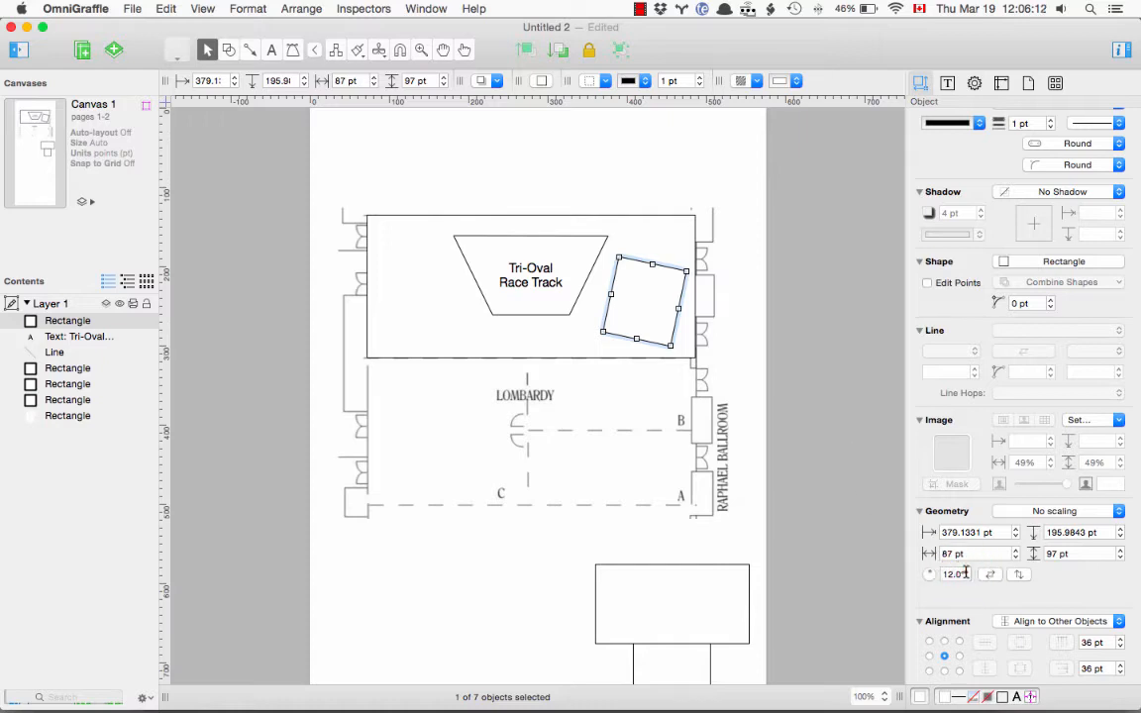
pyautogui.moveTo(968, 574); pyautogui.dragTo(914, 566)
pyautogui.write('0')
pyautogui.press('Return')
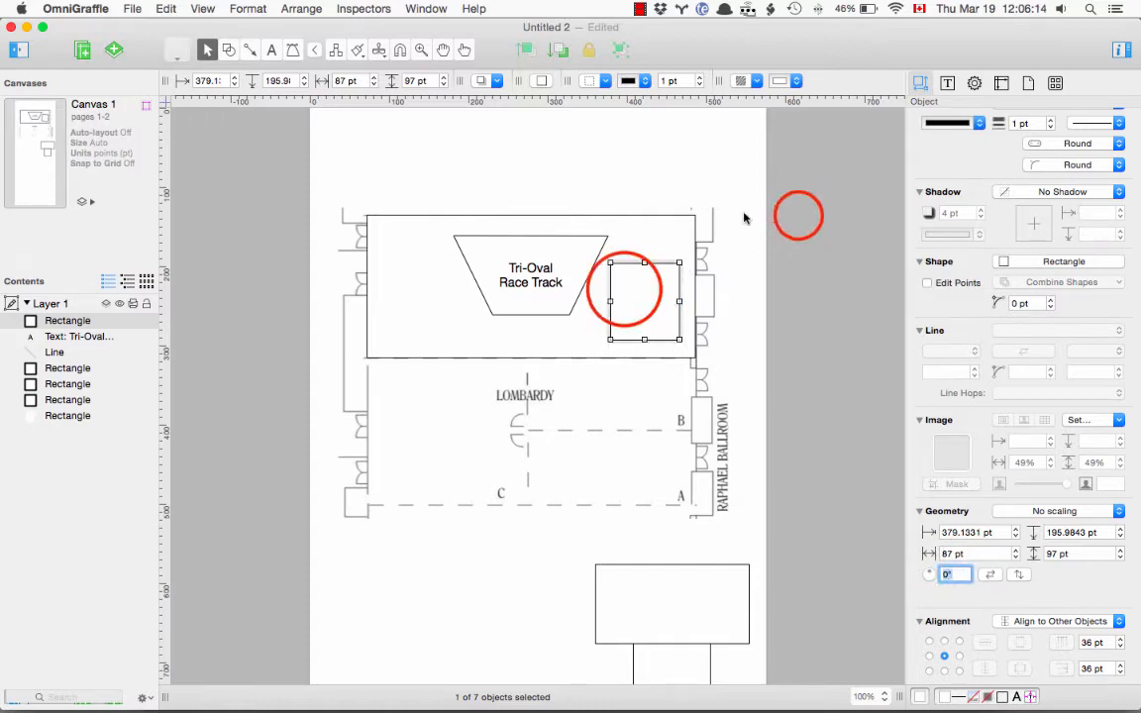
pyautogui.click(793, 218)
# Step: Duplicate the rectangle and place the copy inside the room to the left of the Tri-Oval Race Track
pyautogui.click(626, 289)
pyautogui.press('super+c')
pyautogui.press('super+v')
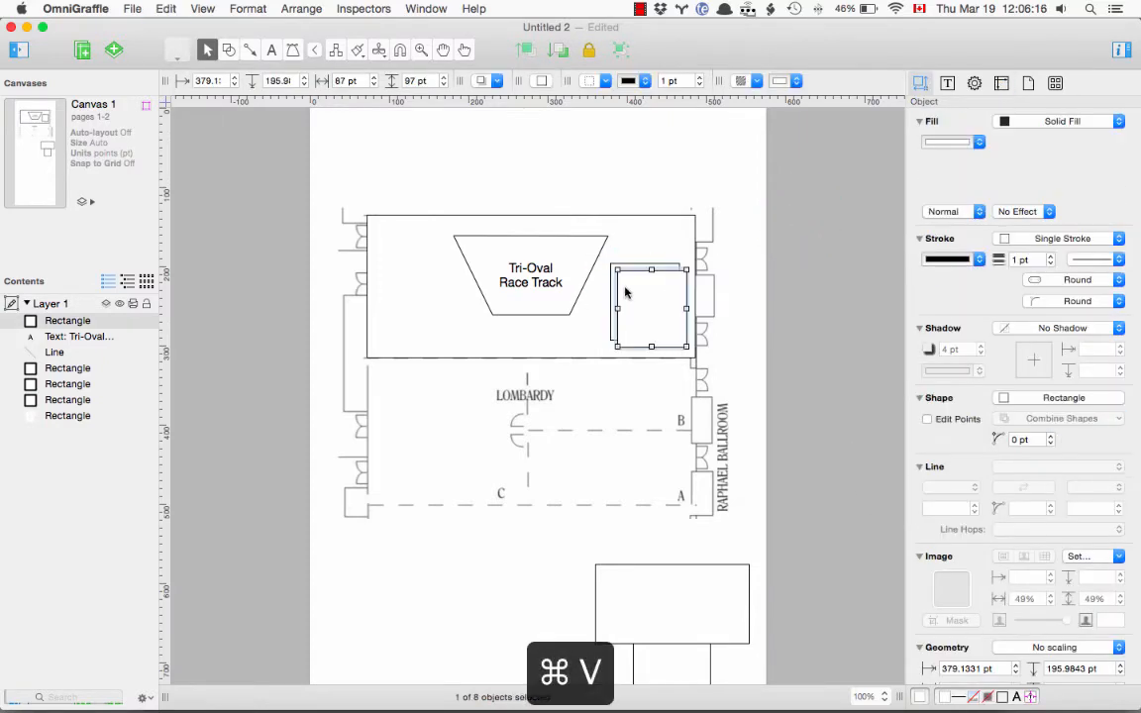
pyautogui.moveTo(639, 299); pyautogui.dragTo(415, 307)
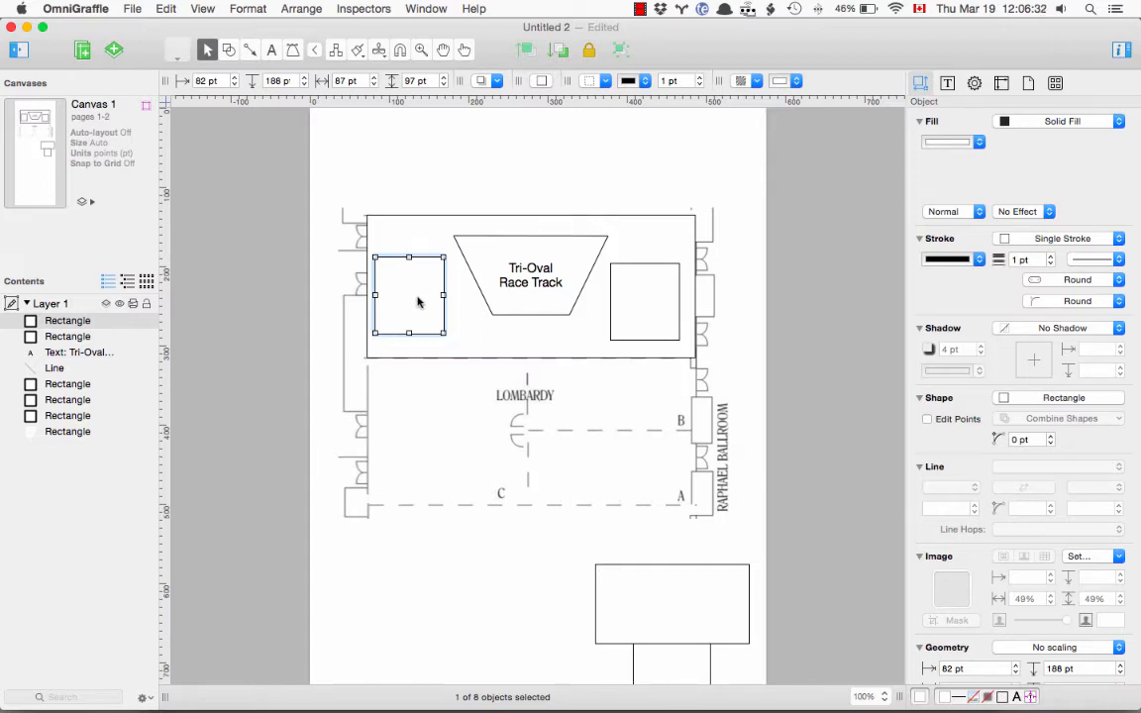
# Step: Set the copy's width to 58 pt and move it level with the rectangle on the other side of the track
pyautogui.scroll(-5, 965, 631)
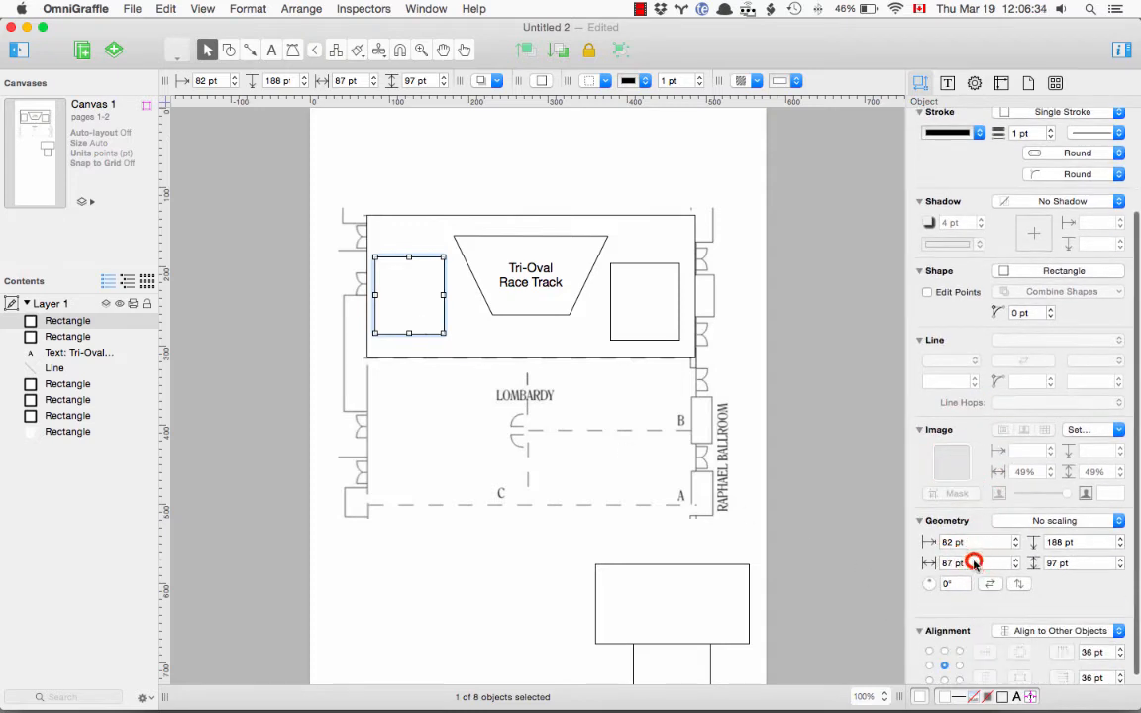
pyautogui.moveTo(973, 563); pyautogui.dragTo(913, 563)
pyautogui.write('58')
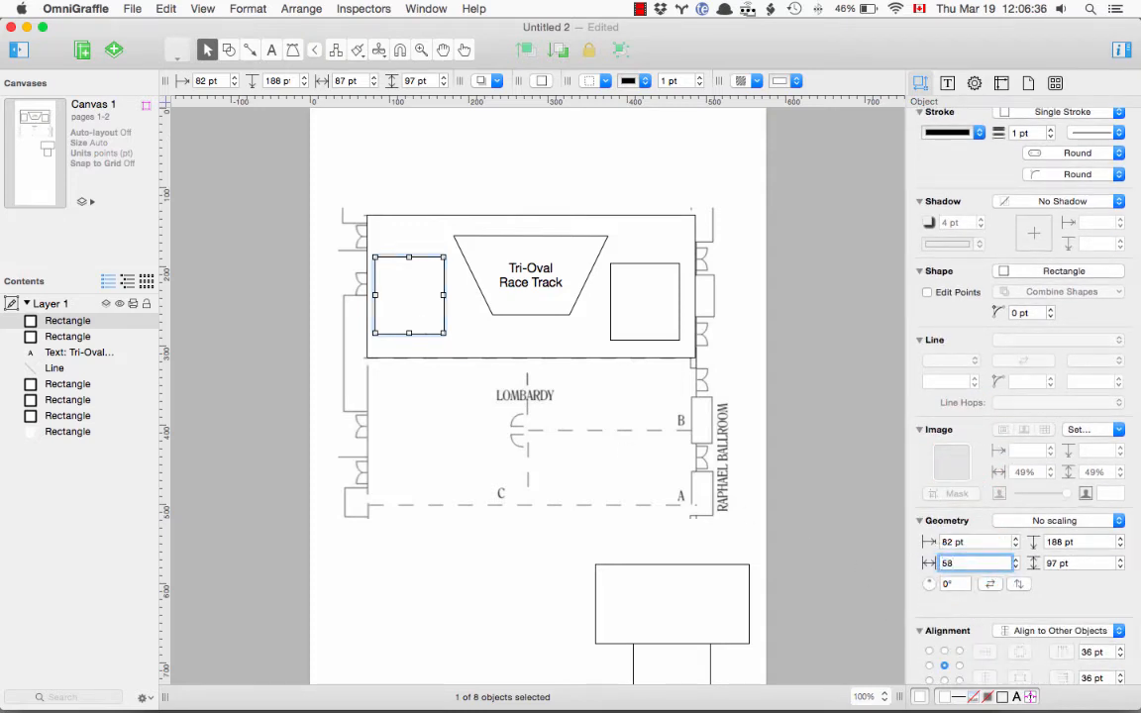
pyautogui.press('Return')
pyautogui.click(469, 139)
pyautogui.moveTo(395, 299)
pyautogui.mouseDown()
pyautogui.moveTo(418, 301)
pyautogui.moveTo(407, 310)
pyautogui.mouseUp()
pyautogui.click(462, 176)
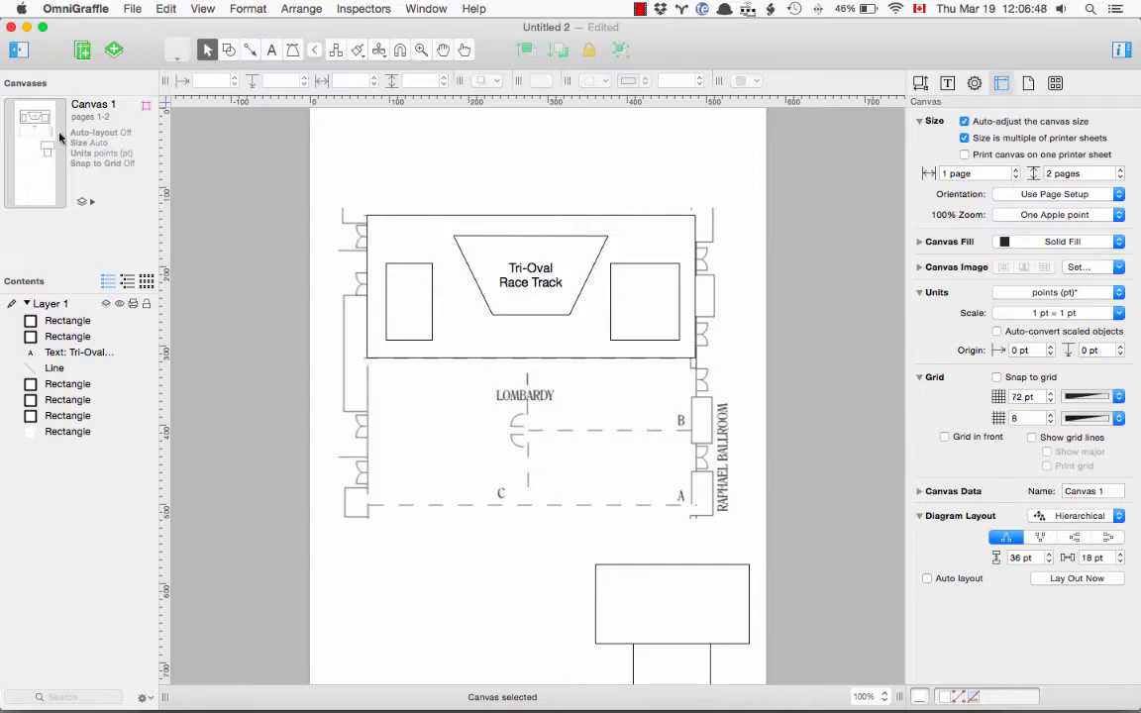
# Step: Duplicate the narrow 58 pt wide rectangle and place the copy below the Tri-Oval Race Track, across the room outline's lower edge
pyautogui.click(420, 307)
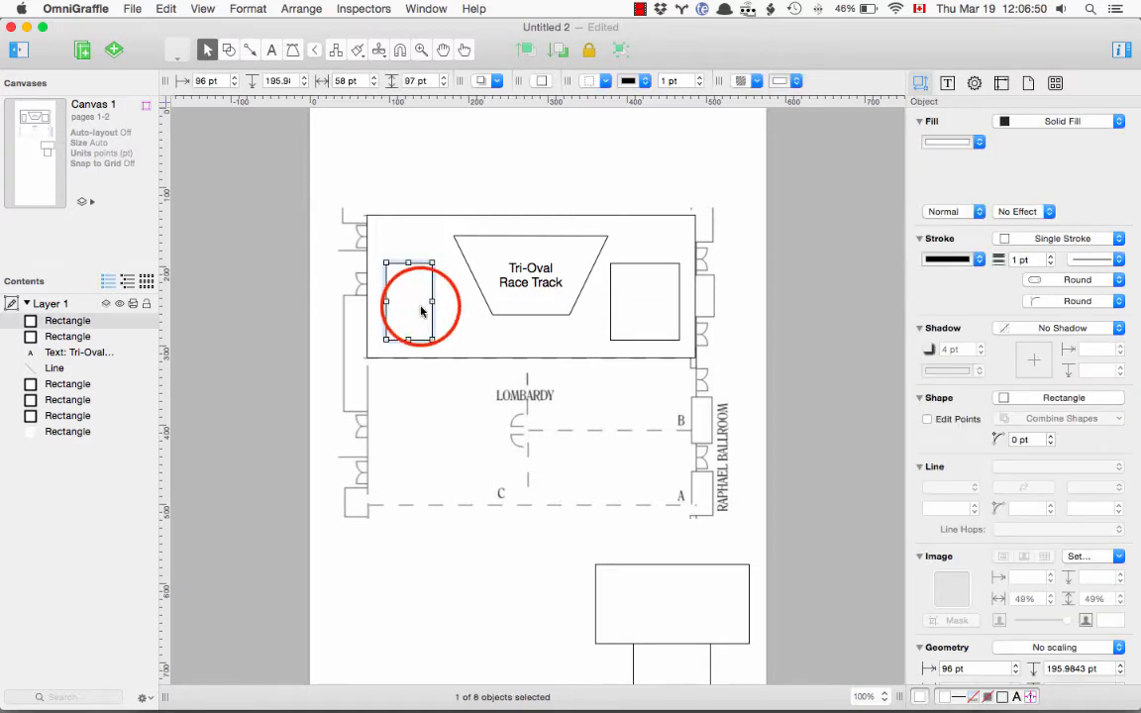
pyautogui.press('super+v')
pyautogui.moveTo(421, 311); pyautogui.dragTo(514, 391)
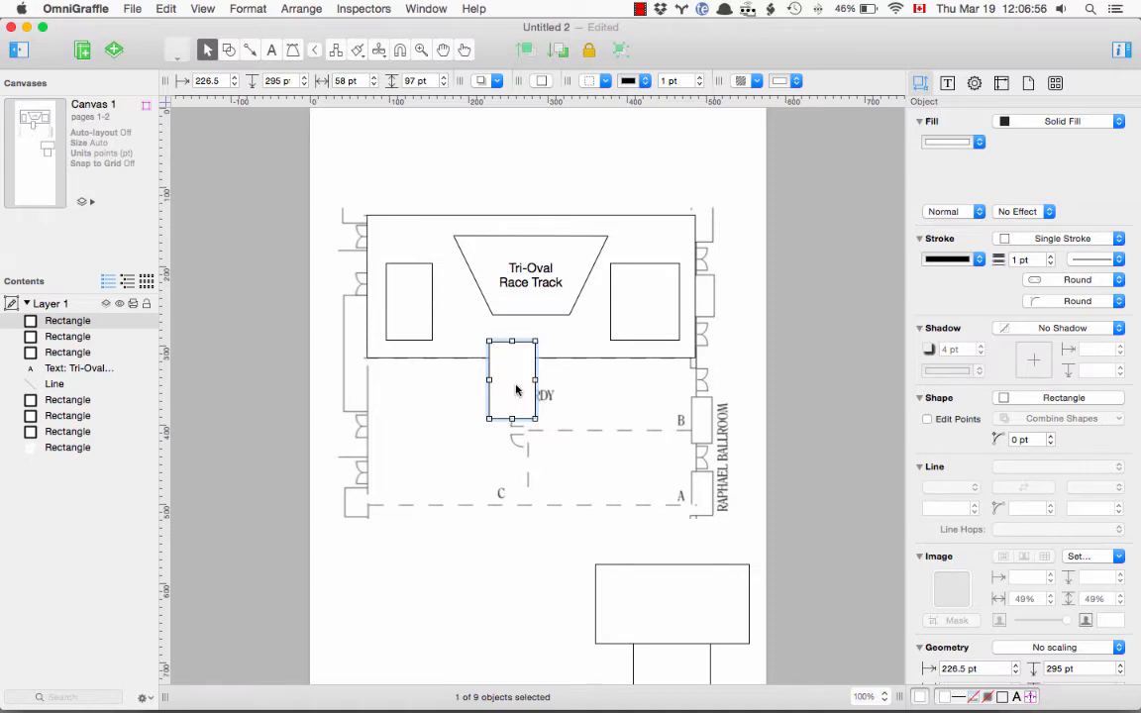
# Step: Set the width of the rectangle below the race track to 97 pt
pyautogui.scroll(-5, 1040, 554)
pyautogui.click(973, 540)
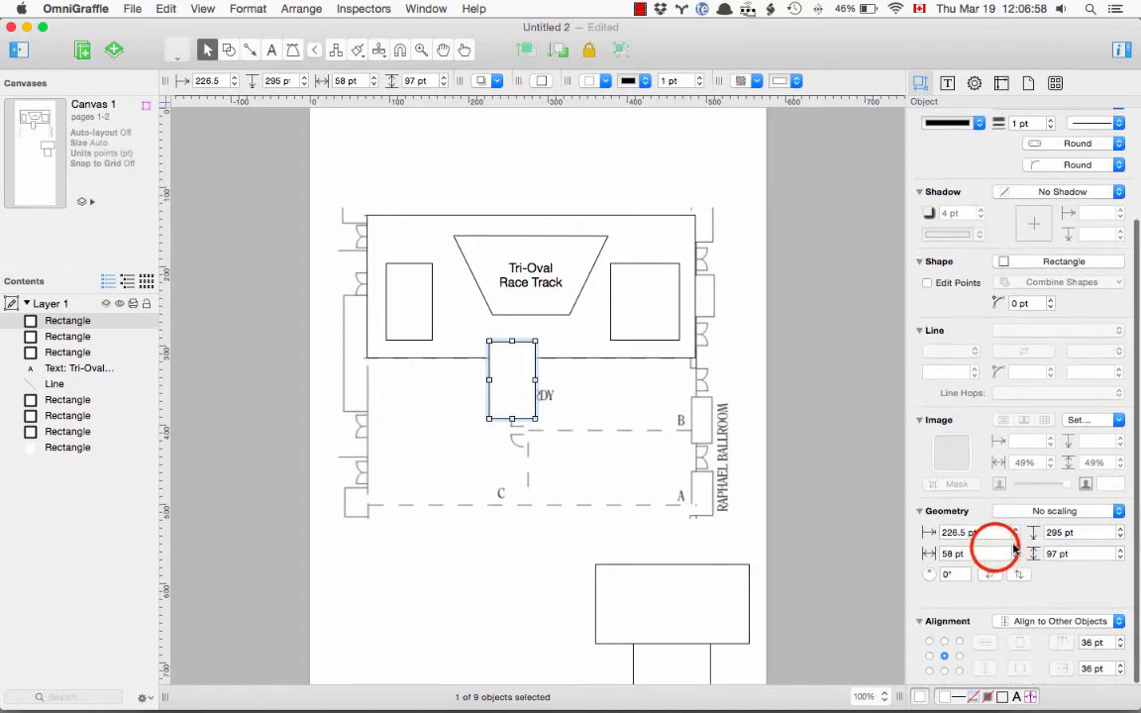
pyautogui.write('97')
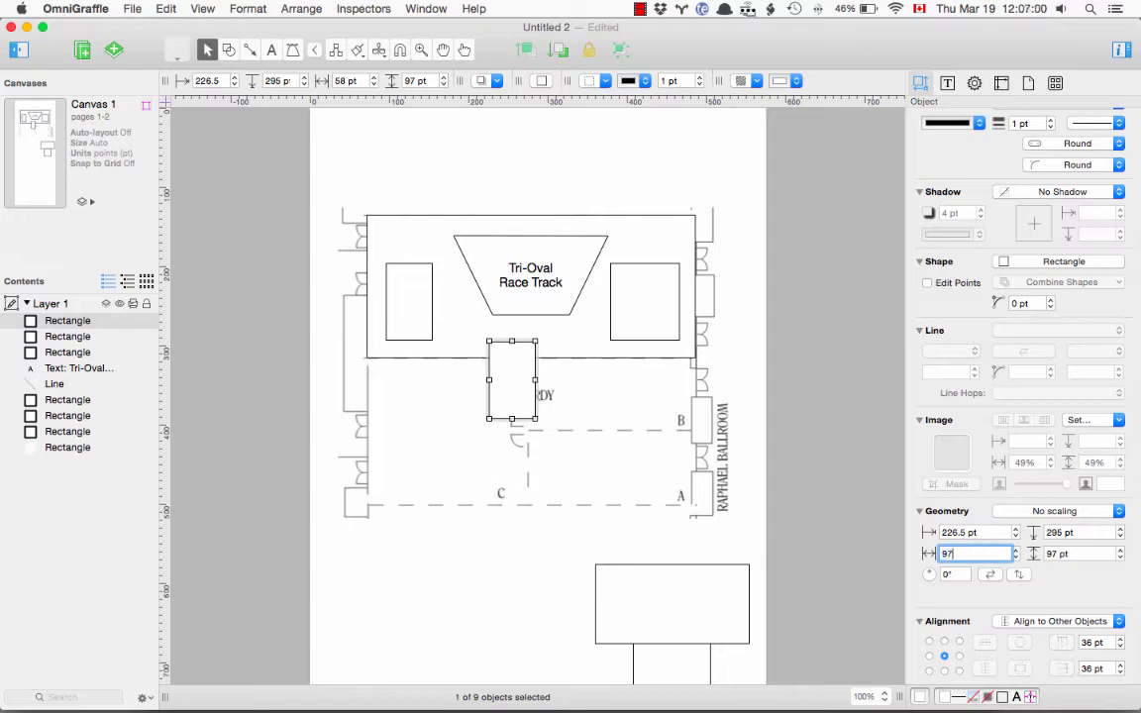
pyautogui.press('Return')
pyautogui.click(503, 437)
pyautogui.click(530, 387)
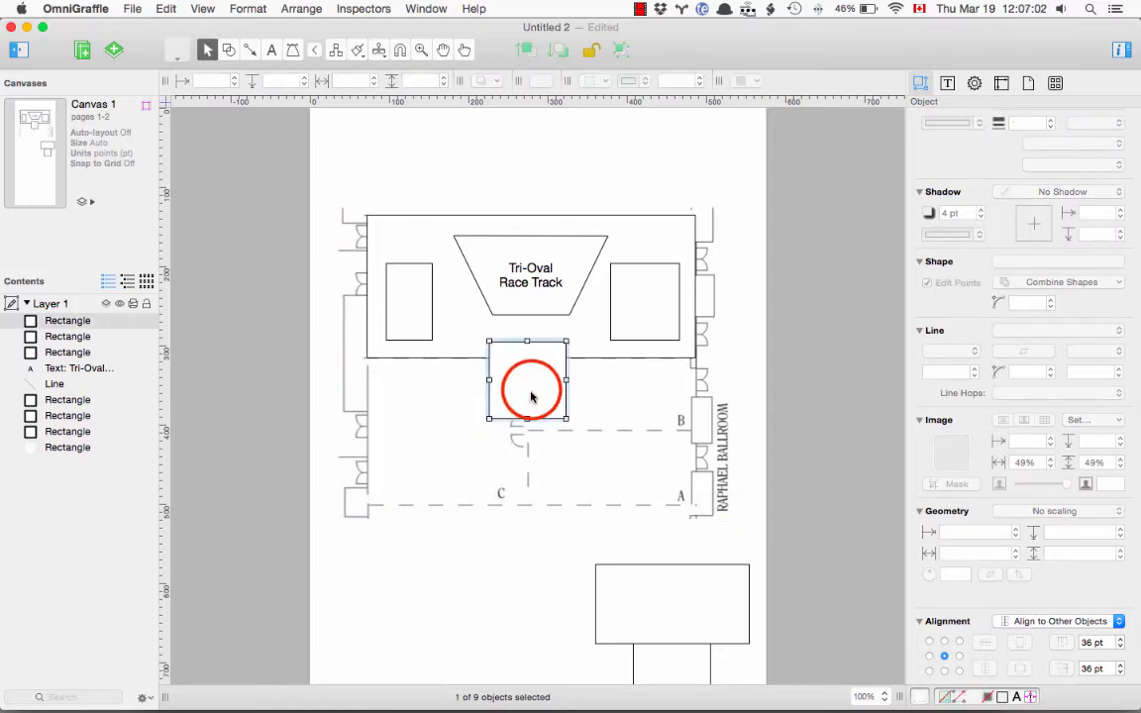
# Step: Set the height of the large room outline rectangle to 360 pt
pyautogui.click(459, 358)
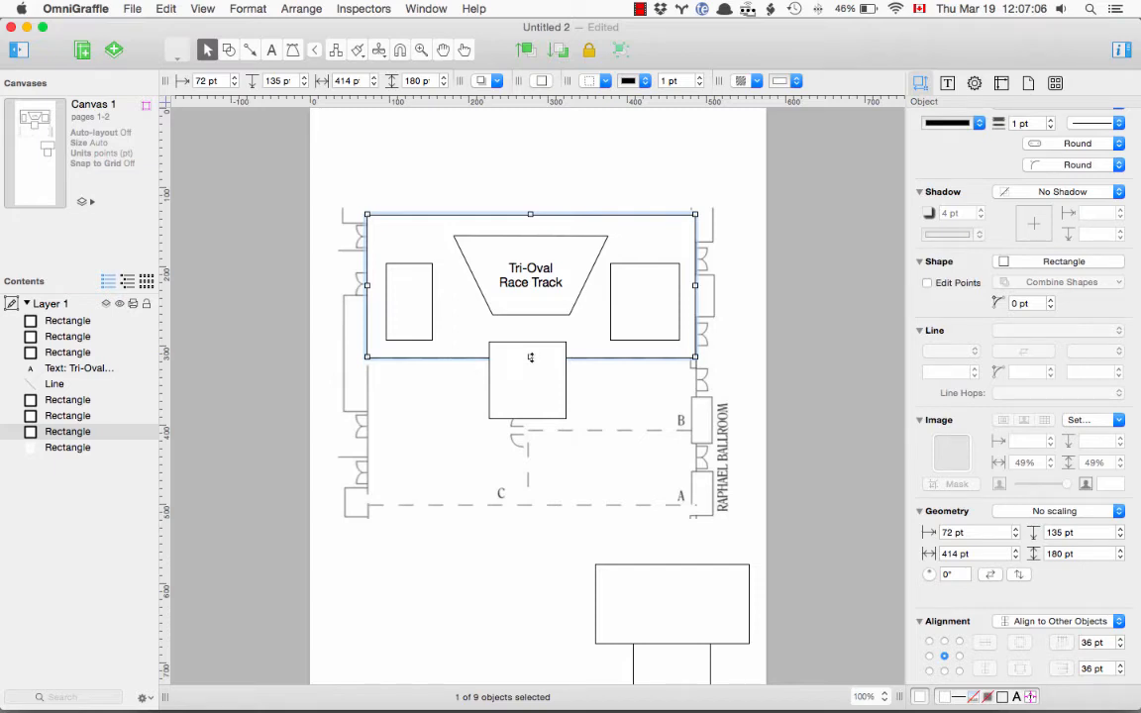
pyautogui.click(1089, 554)
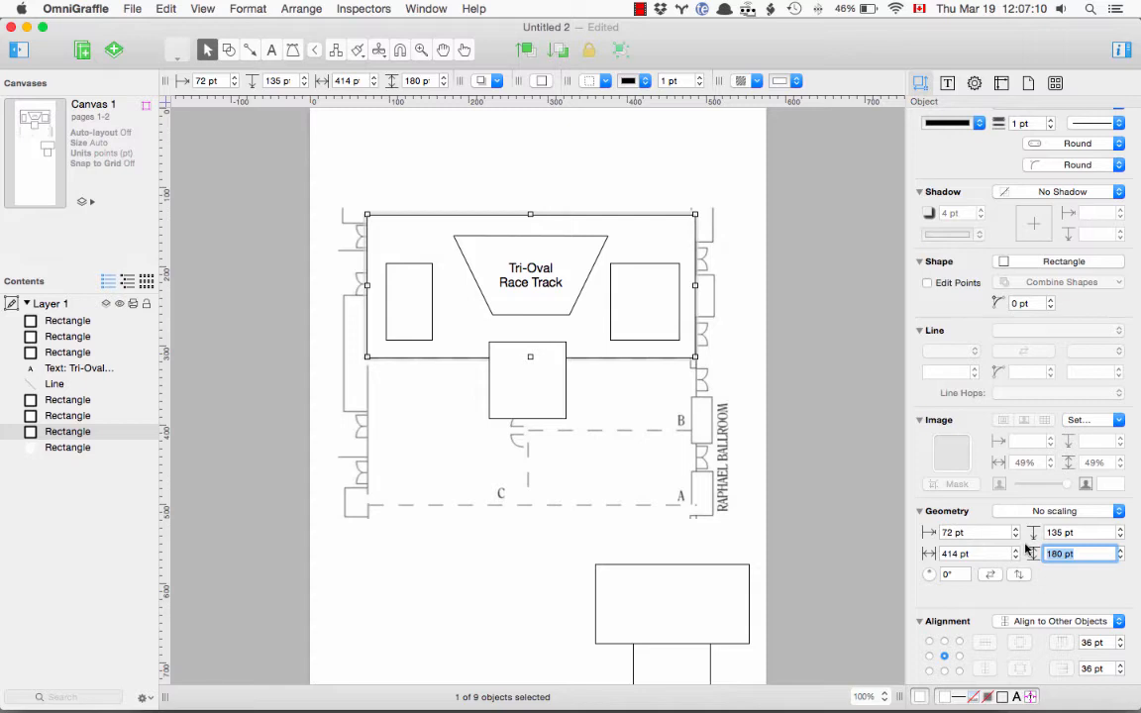
pyautogui.write('360')
pyautogui.press('Return')
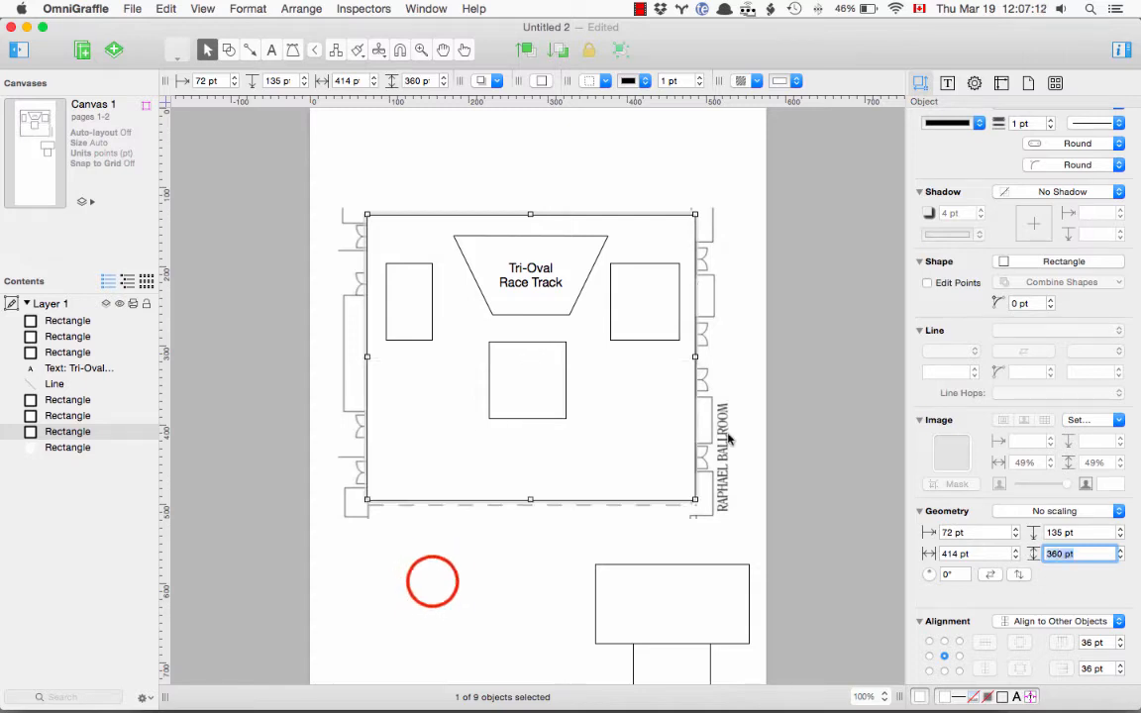
pyautogui.click(441, 589)
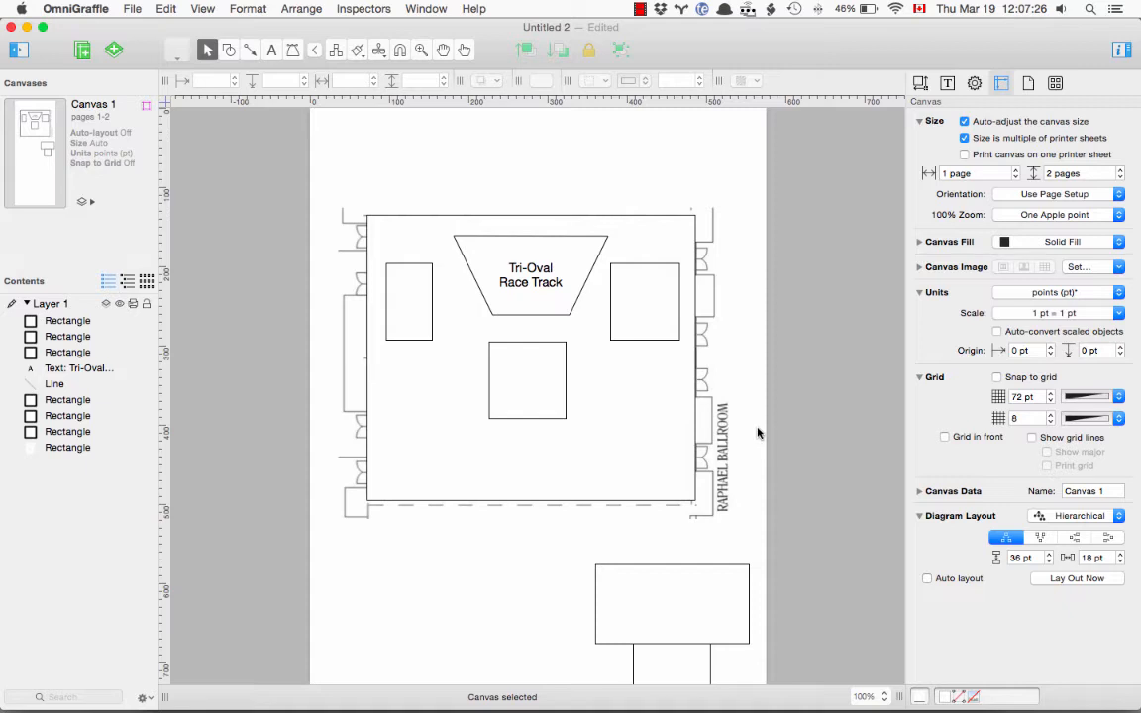
# Step: Draw a small rectangle in the lower-left part of the room and set its size to 19 pt by 19 pt
pyautogui.click(226, 51)
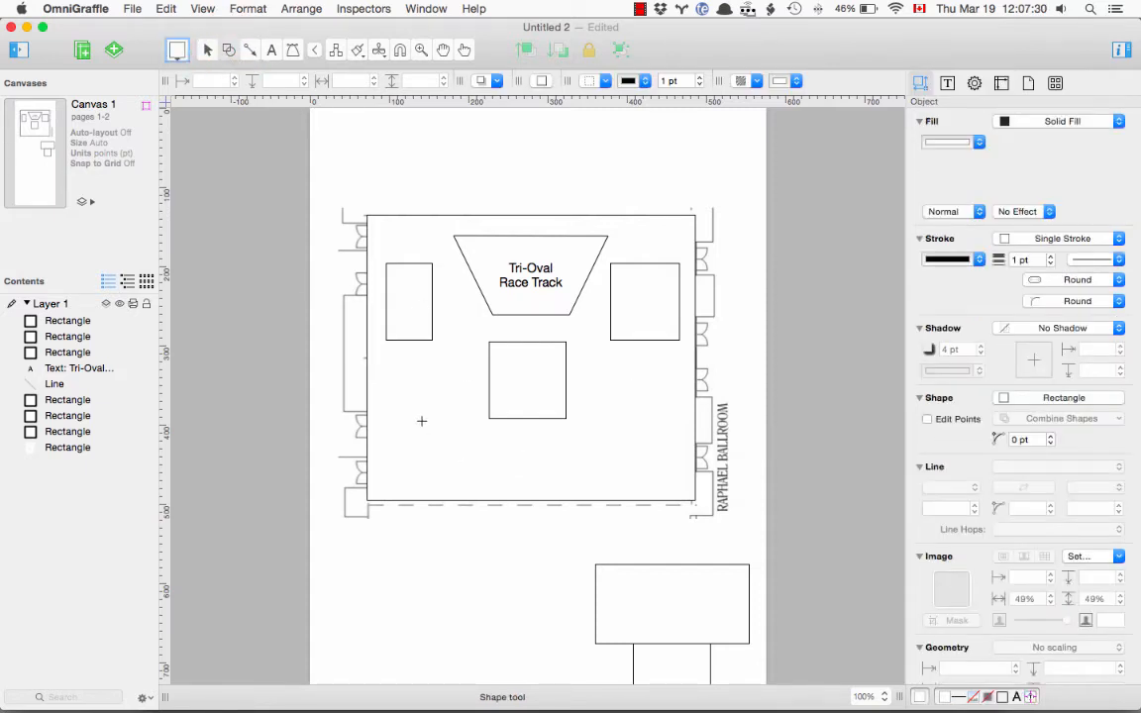
pyautogui.moveTo(422, 421); pyautogui.dragTo(460, 453)
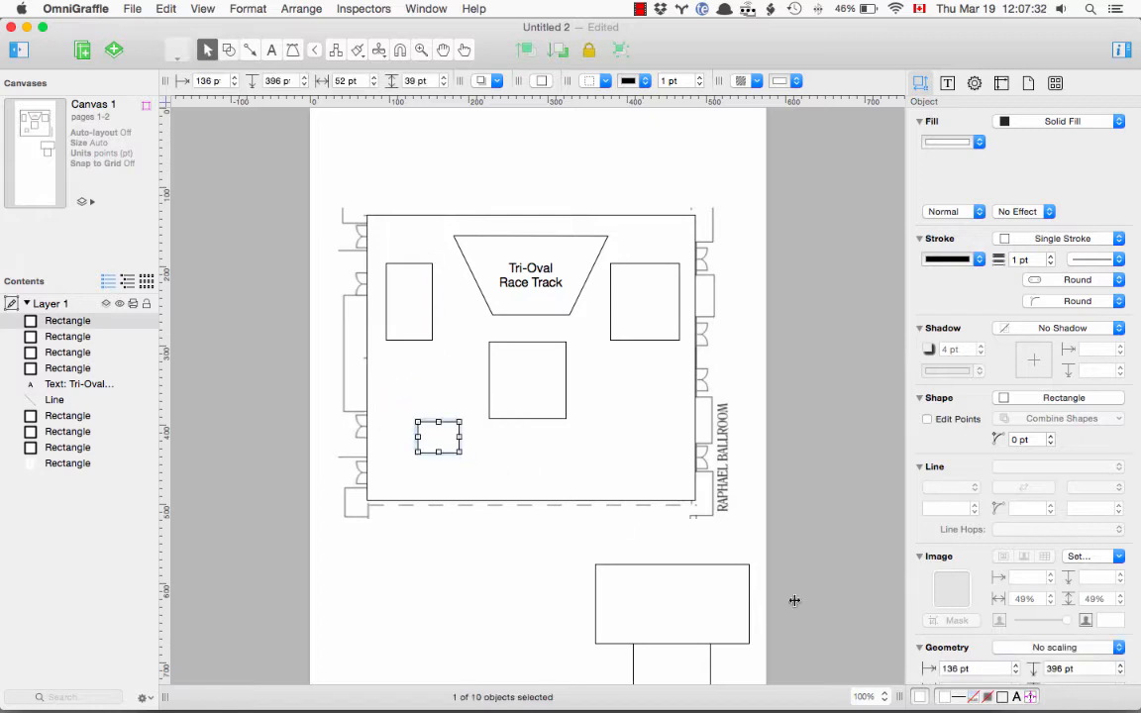
pyautogui.scroll(-3, 989, 540)
pyautogui.click(954, 553)
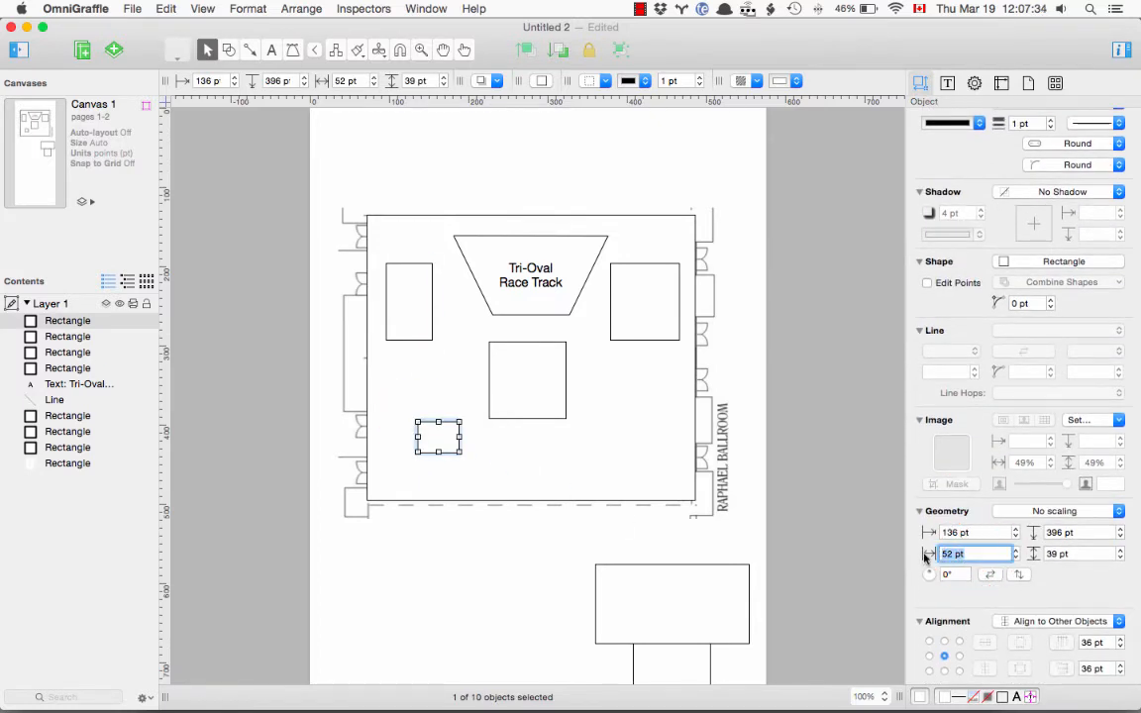
pyautogui.write('19')
pyautogui.press('Tab')
pyautogui.write('19')
pyautogui.press('Return')
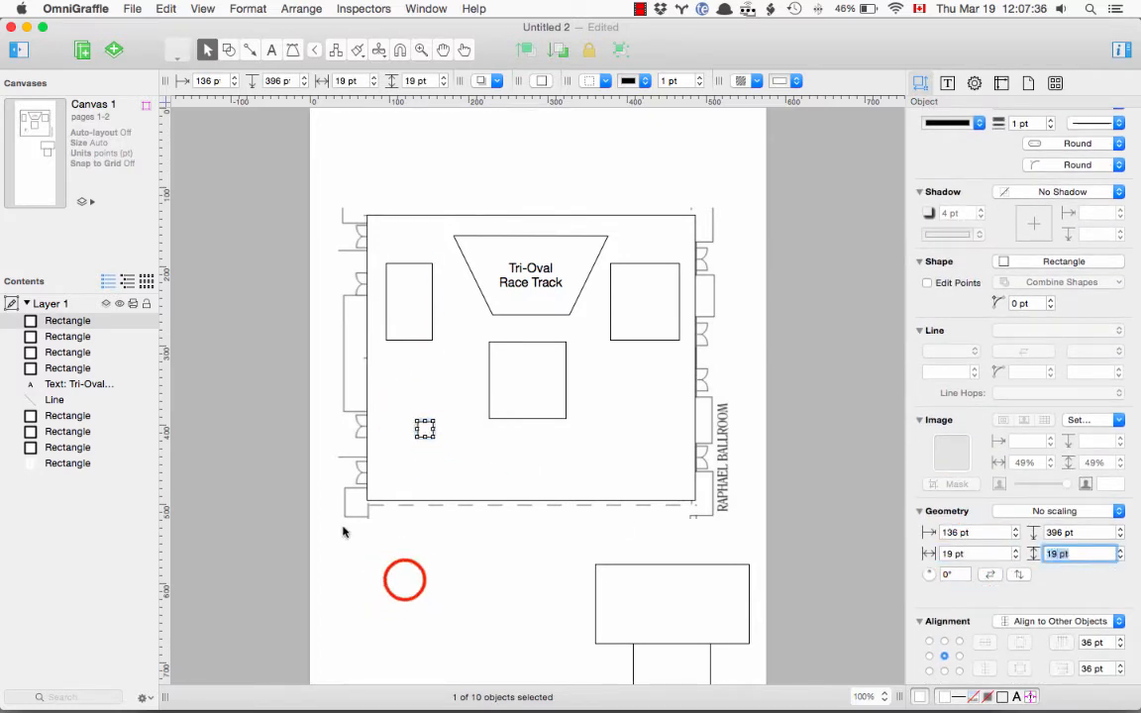
pyautogui.click(343, 532)
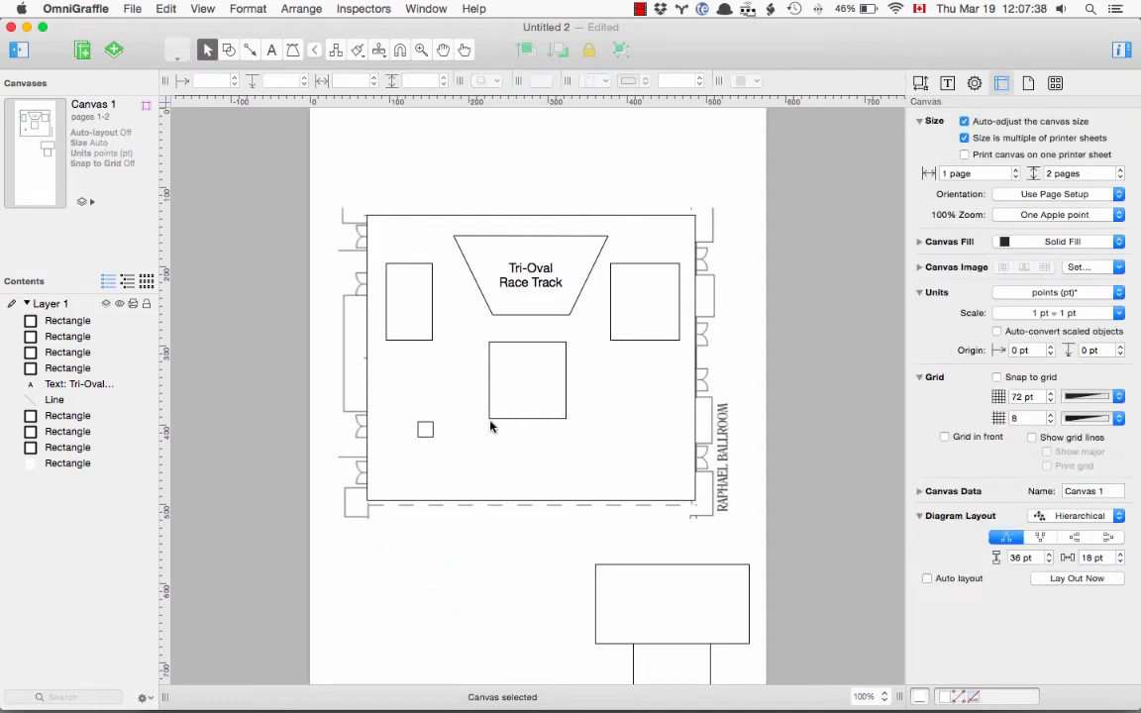
# Step: Duplicate the small 19 pt square and place the copy just below the right side of the central rectangle
pyautogui.click(424, 430)
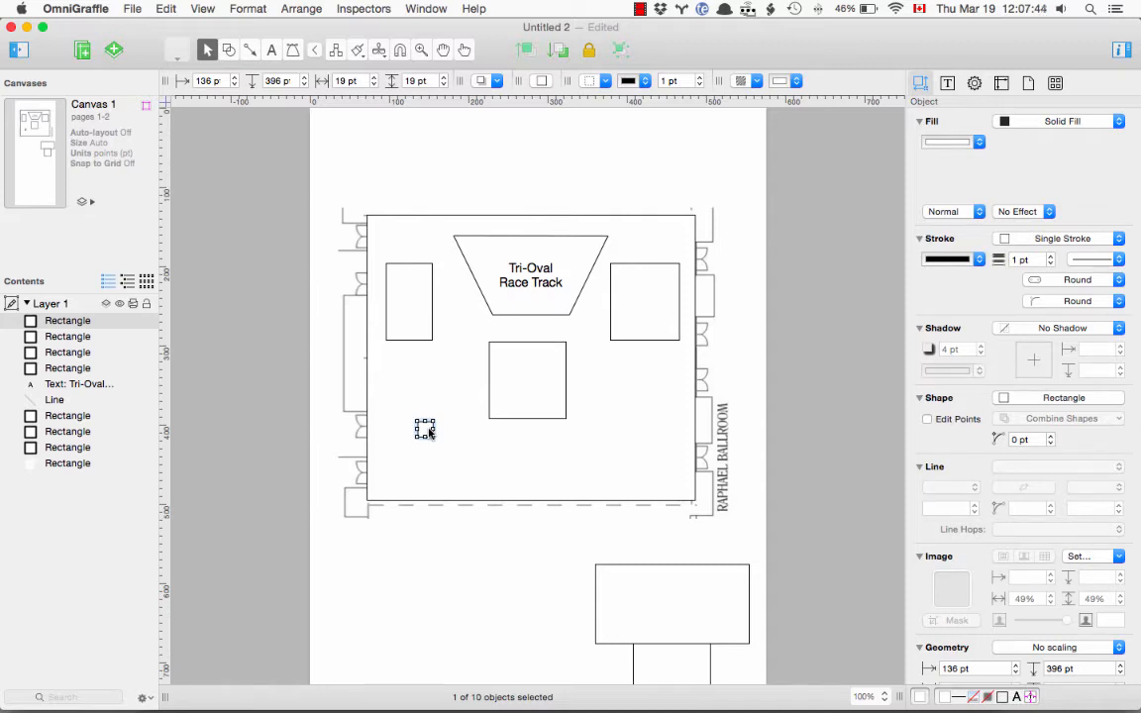
pyautogui.press('super+v')
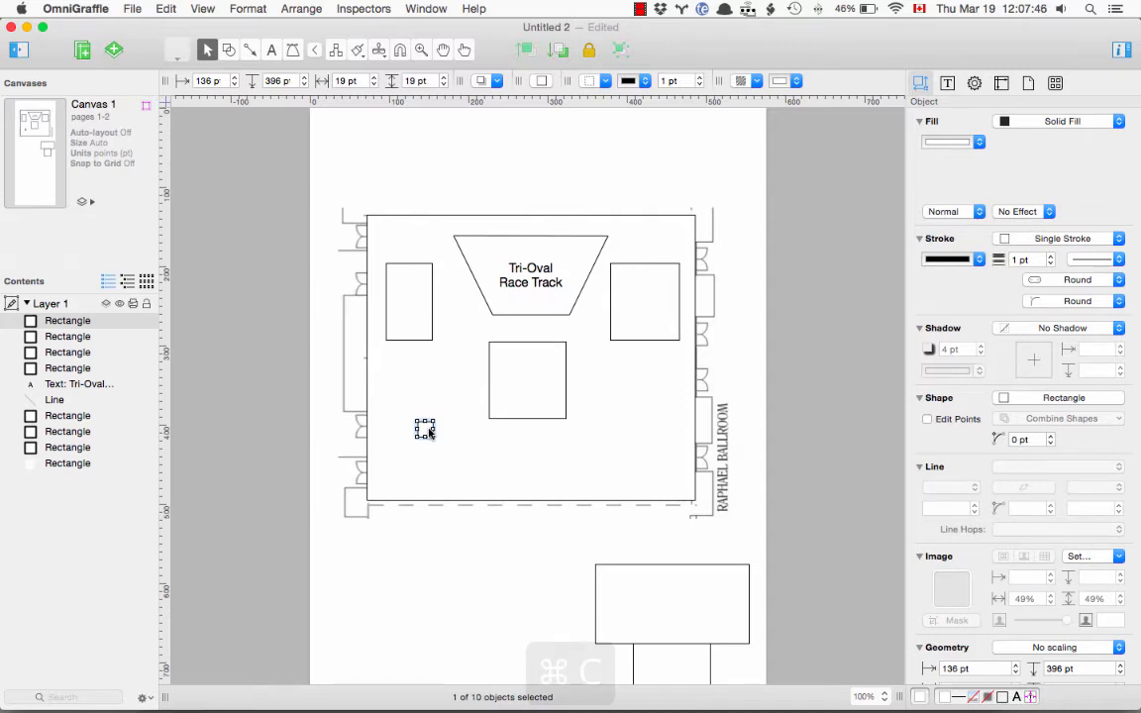
pyautogui.moveTo(437, 443); pyautogui.dragTo(559, 447)
# Step: Set the copied square's width to 39 pt and move it to the room's lower-right area, level with the original small square
pyautogui.scroll(-3, 979, 585)
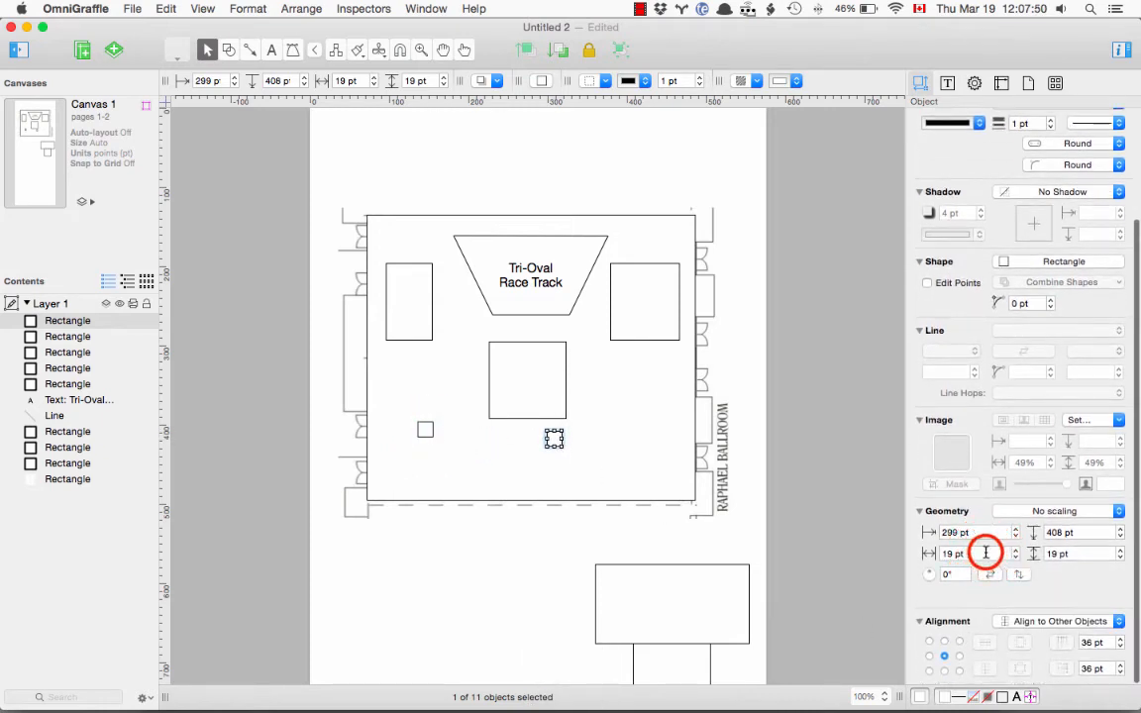
pyautogui.click(956, 553)
pyautogui.write('39')
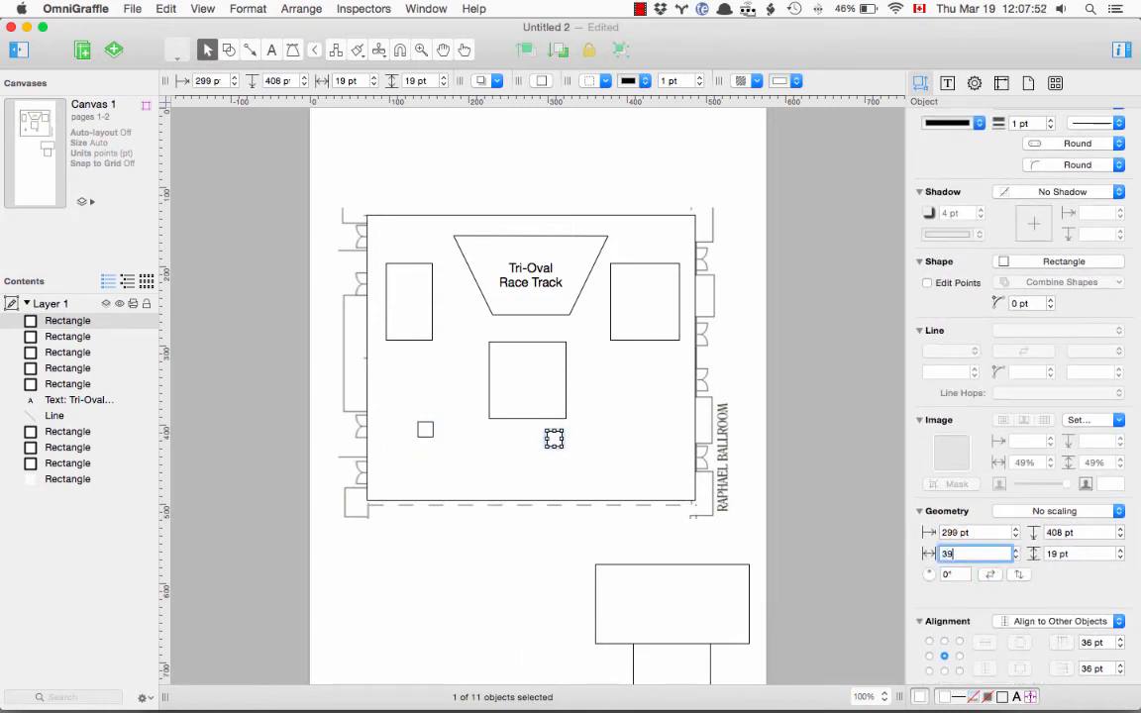
pyautogui.press('Return')
pyautogui.click(620, 445)
pyautogui.moveTo(567, 444); pyautogui.dragTo(644, 438)
pyautogui.click(590, 478)
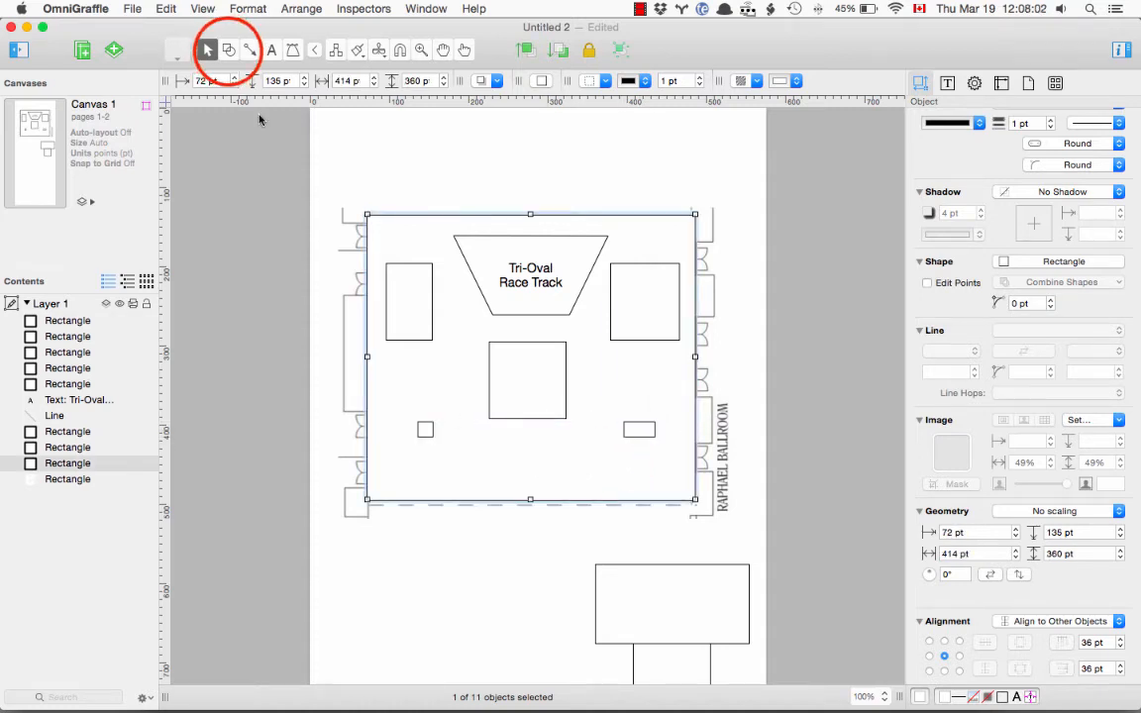
# Step: Draw an ellipse about 58 pt by 42 pt below the room outline using the Circle, Fill:Chalk, Stroke:Obsidian style
pyautogui.click(227, 50)
pyautogui.click(228, 51)
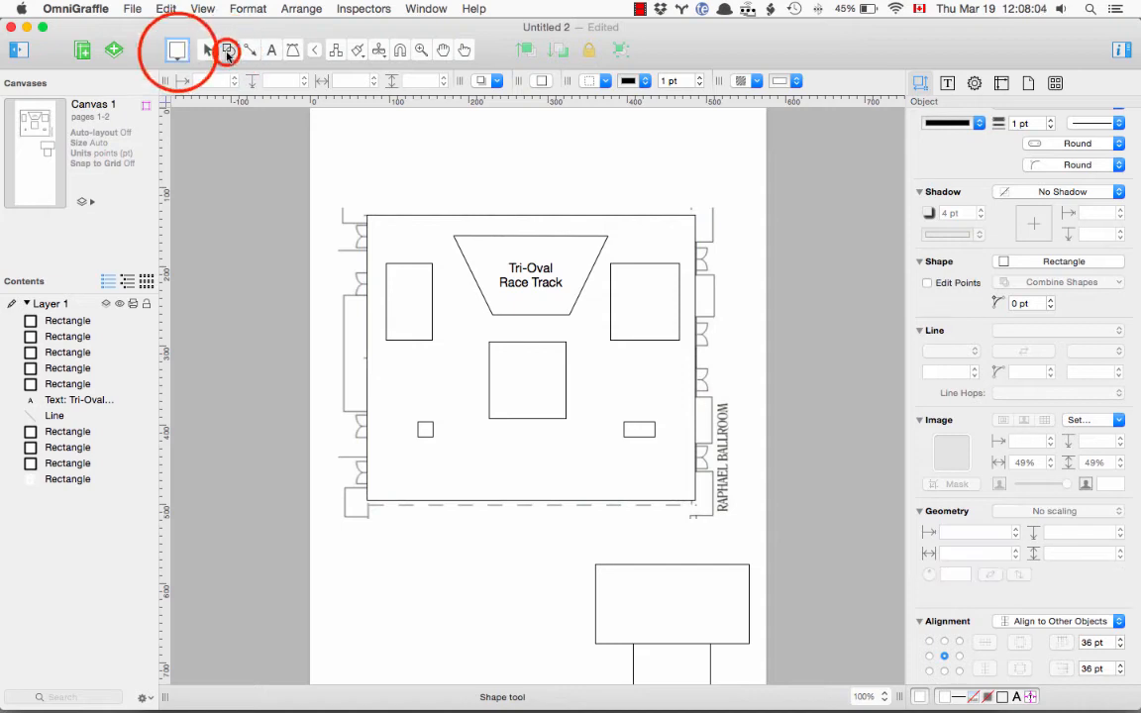
pyautogui.click(178, 51)
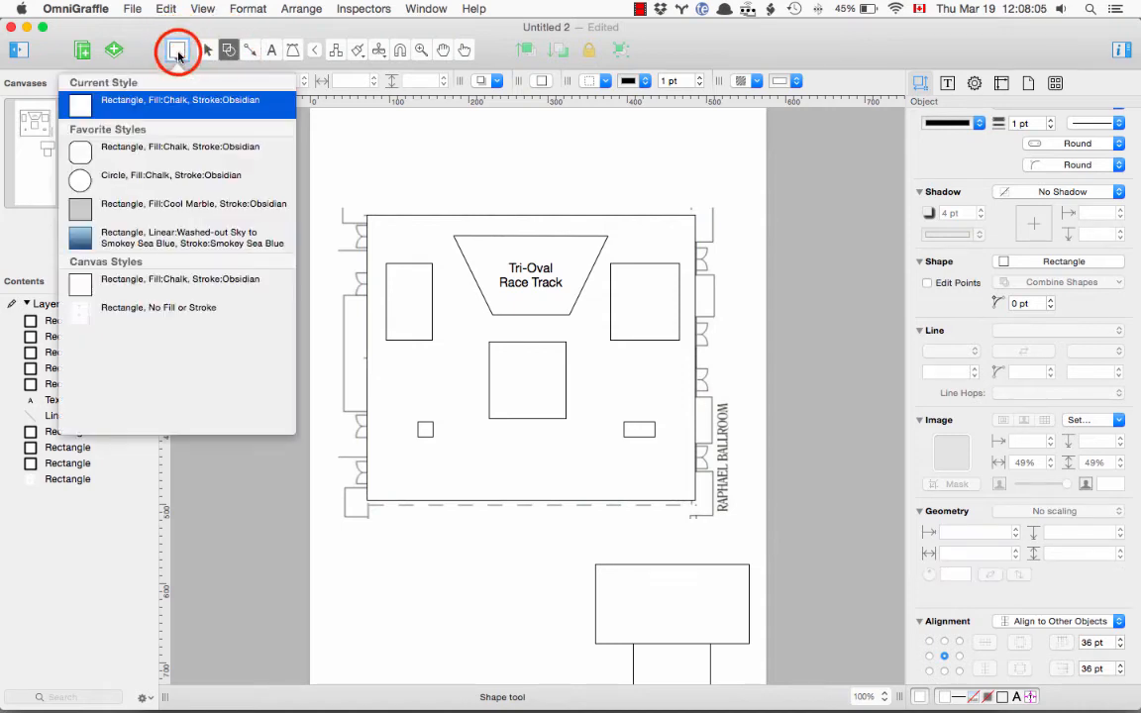
pyautogui.click(147, 174)
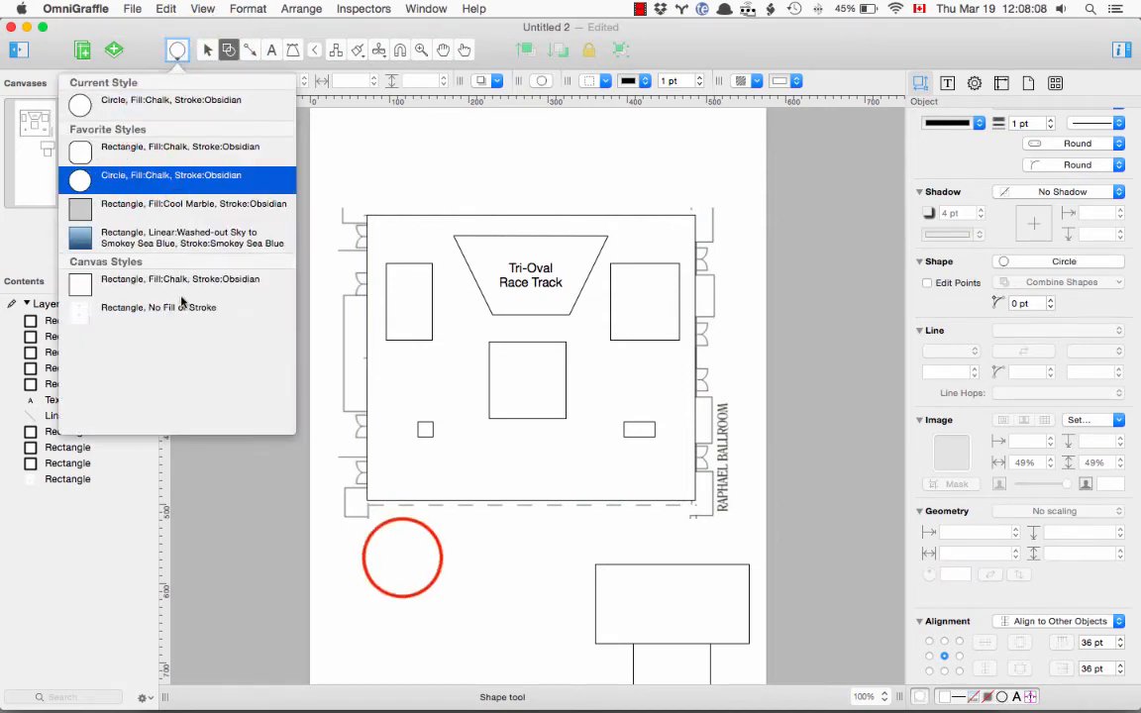
pyautogui.click(402, 558)
pyautogui.moveTo(417, 565); pyautogui.dragTo(463, 597)
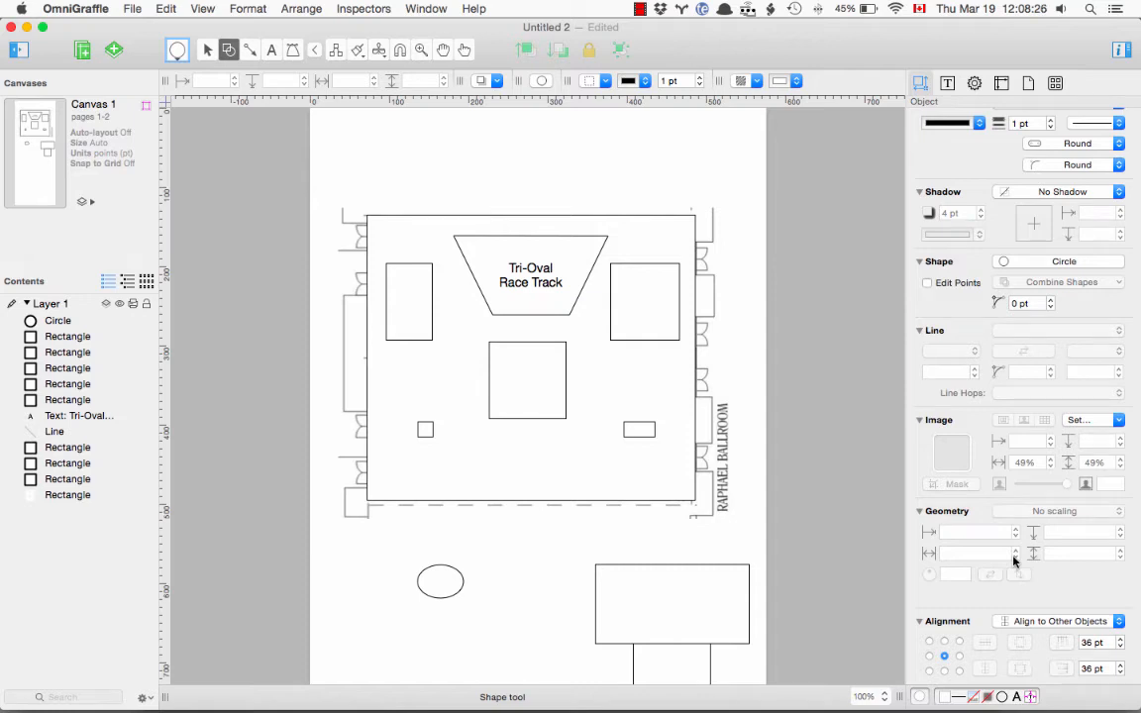
pyautogui.click(457, 586)
pyautogui.press('Escape')
pyautogui.click(456, 590)
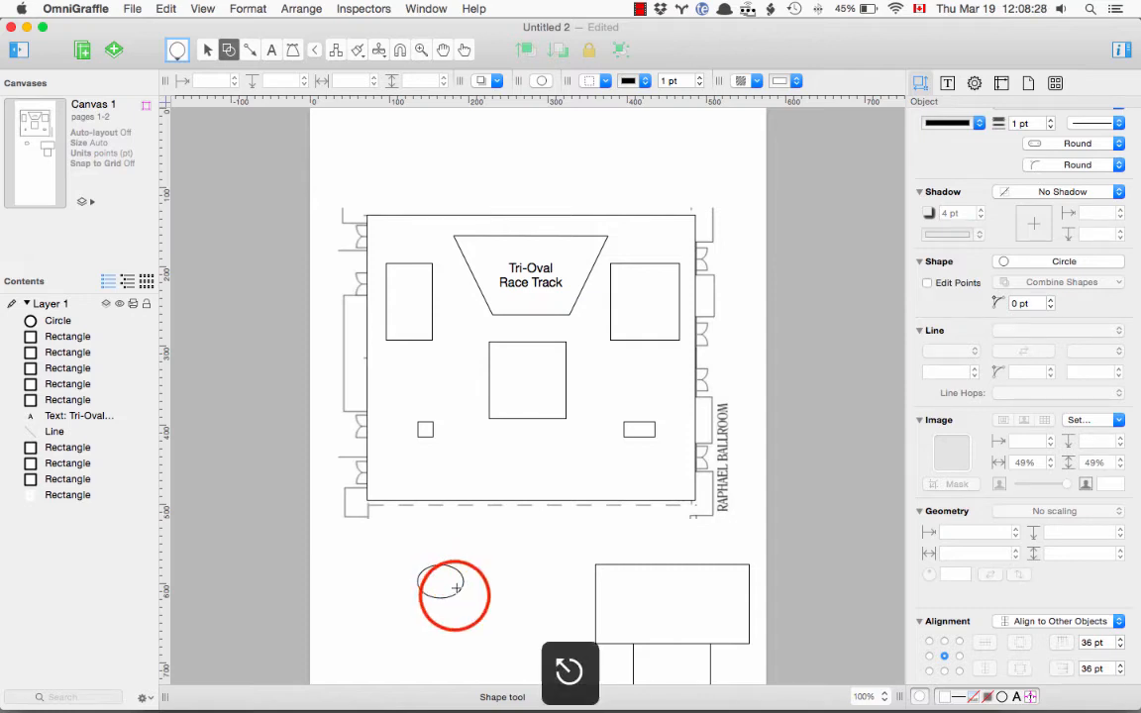
pyautogui.click(455, 595)
pyautogui.click(455, 596)
pyautogui.click(209, 49)
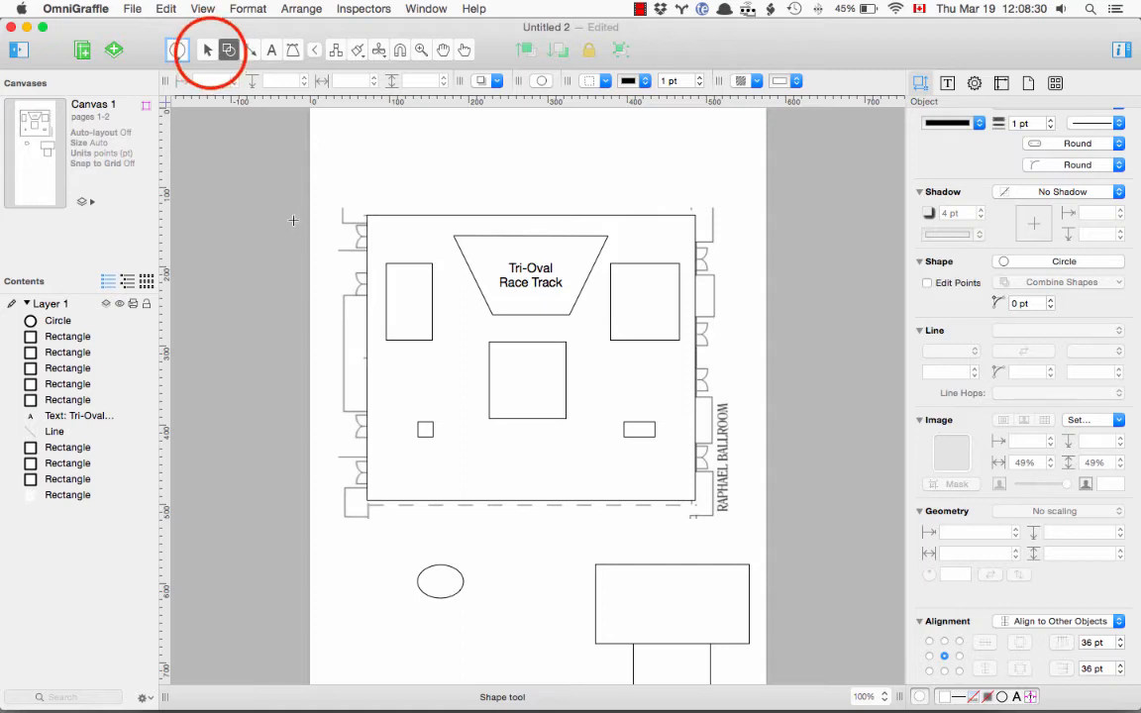
pyautogui.click(208, 49)
# Step: Set the ellipse's width and height to 88 pt each, making it a circle
pyautogui.scroll(-1, 981, 547)
pyautogui.click(975, 551)
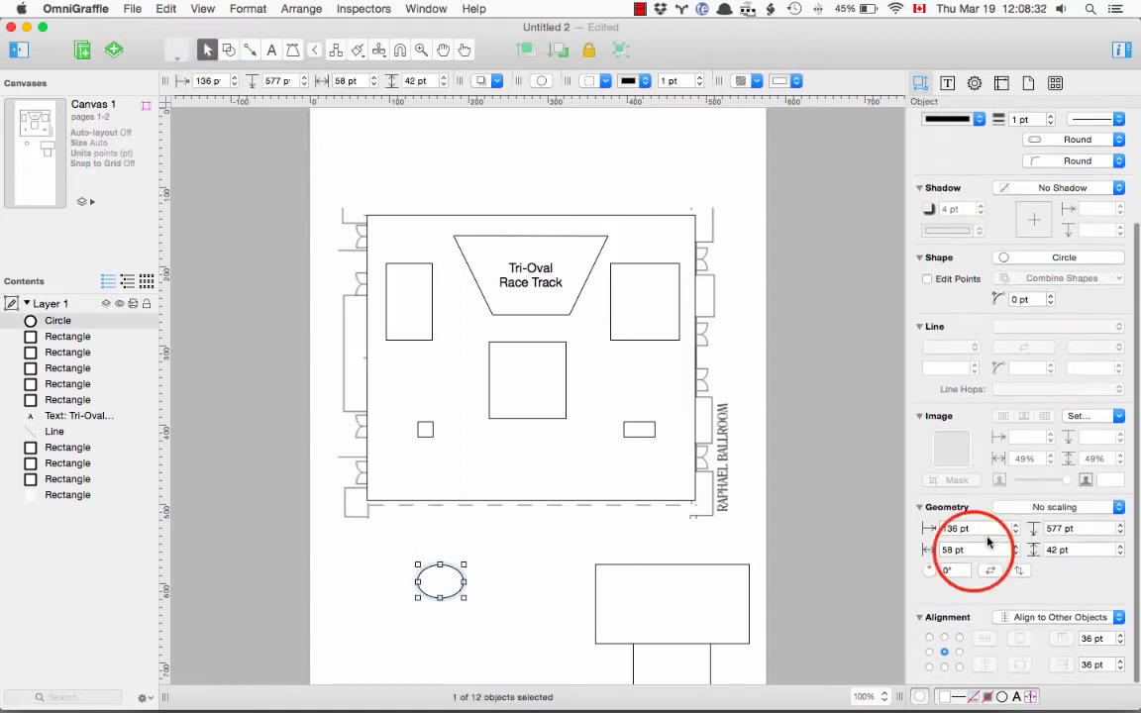
pyautogui.click(974, 550)
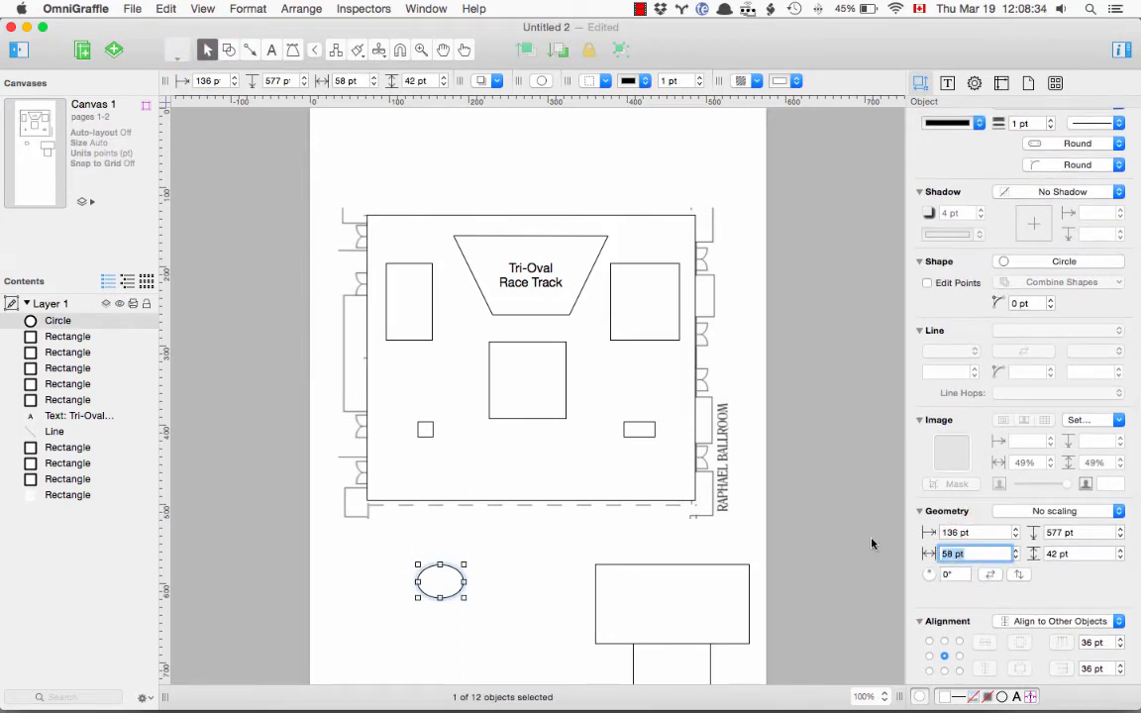
pyautogui.write('88')
pyautogui.press('Tab')
pyautogui.write('88')
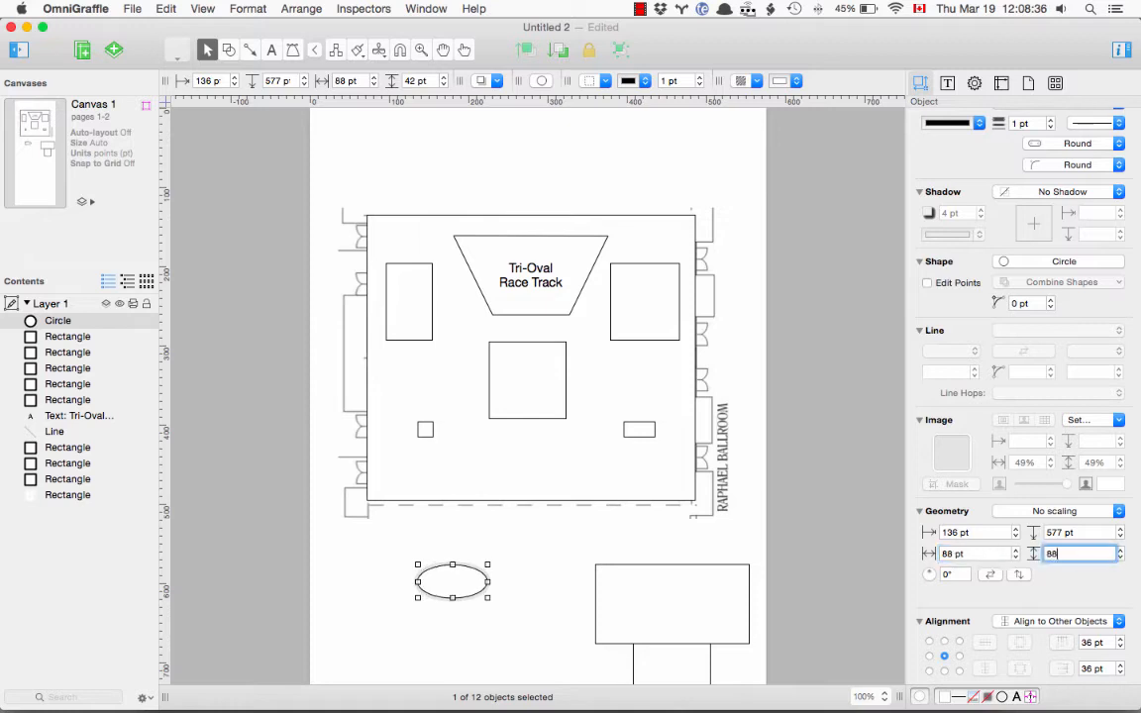
pyautogui.press('Return')
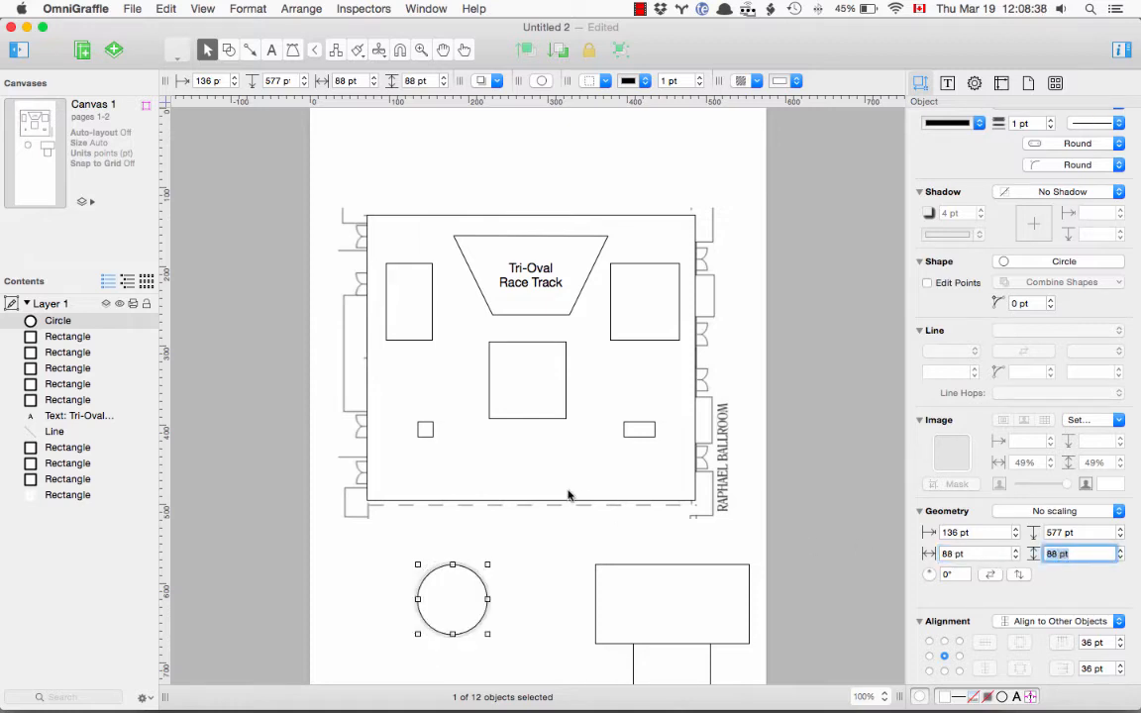
# Step: Move the 88 pt circle into the room, just below and left of the central square
pyautogui.click(543, 579)
pyautogui.click(465, 601)
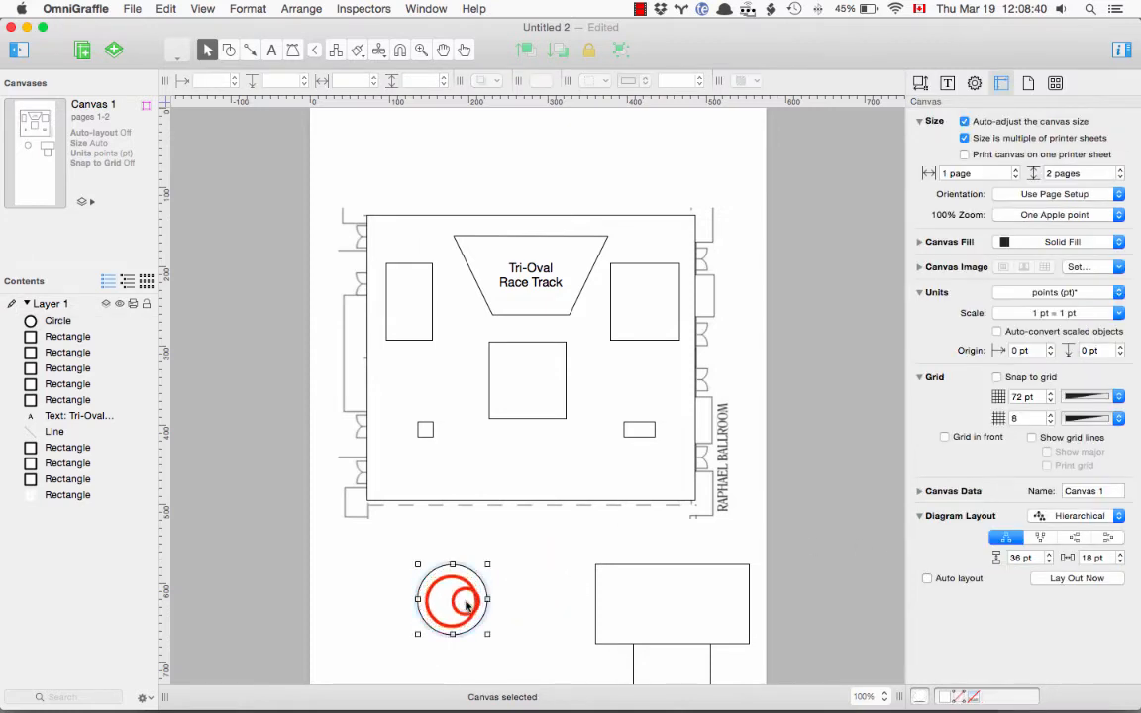
pyautogui.moveTo(453, 601); pyautogui.dragTo(477, 433)
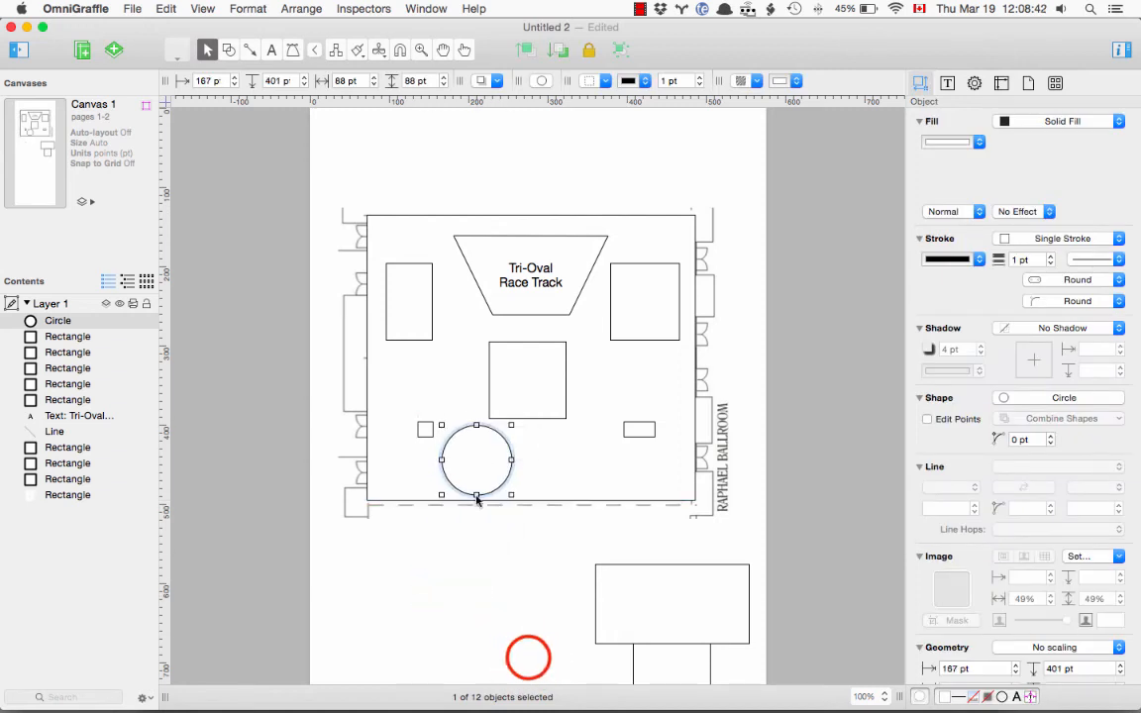
pyautogui.click(530, 642)
# Step: Duplicate the central square and set the copy's size to 122 pt wide by 87 pt high
pyautogui.click(537, 392)
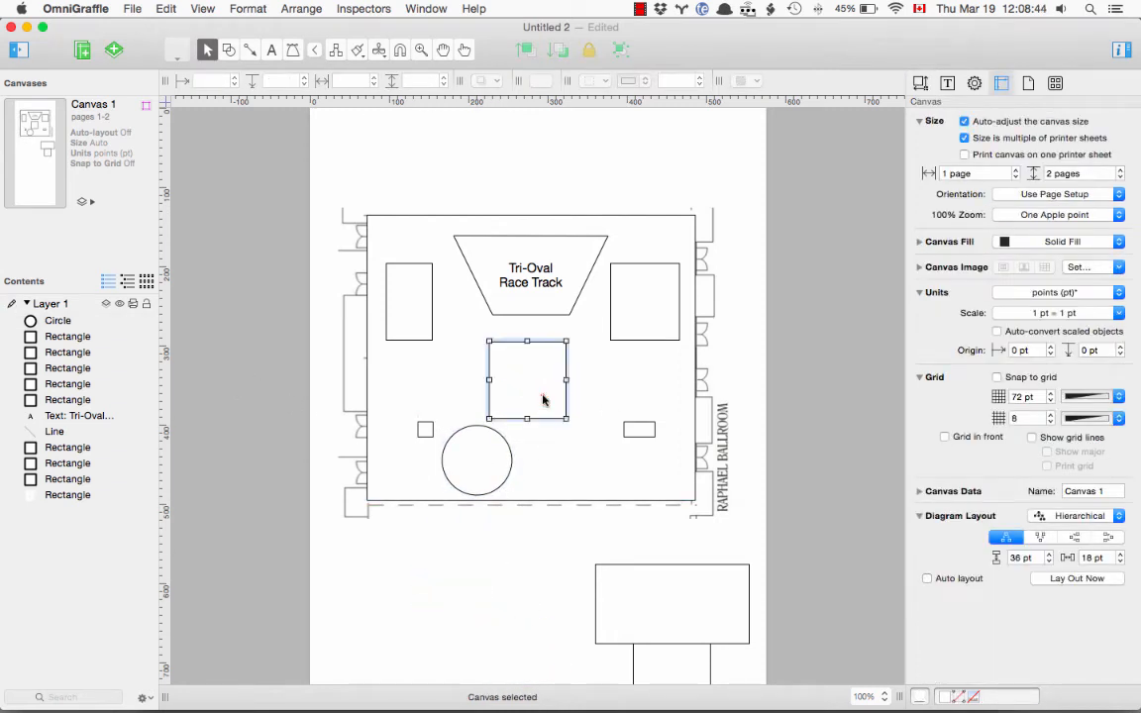
pyautogui.press('super+c')
pyautogui.press('super+v')
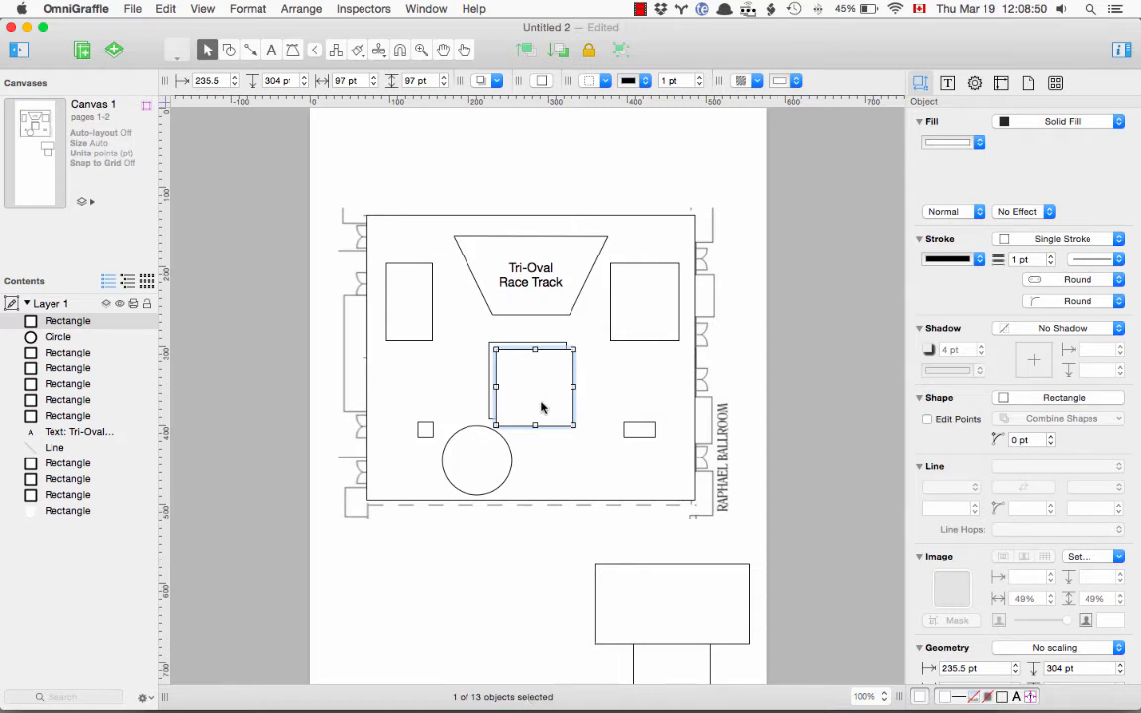
pyautogui.scroll(-5, 952, 576)
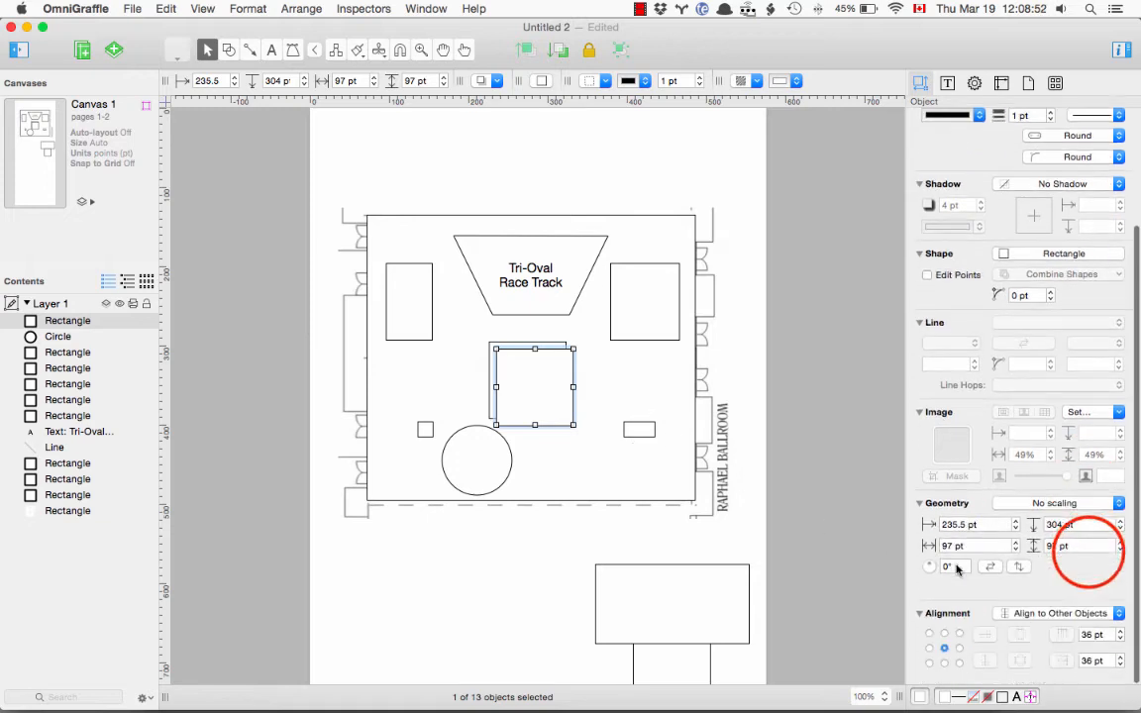
pyautogui.click(1078, 553)
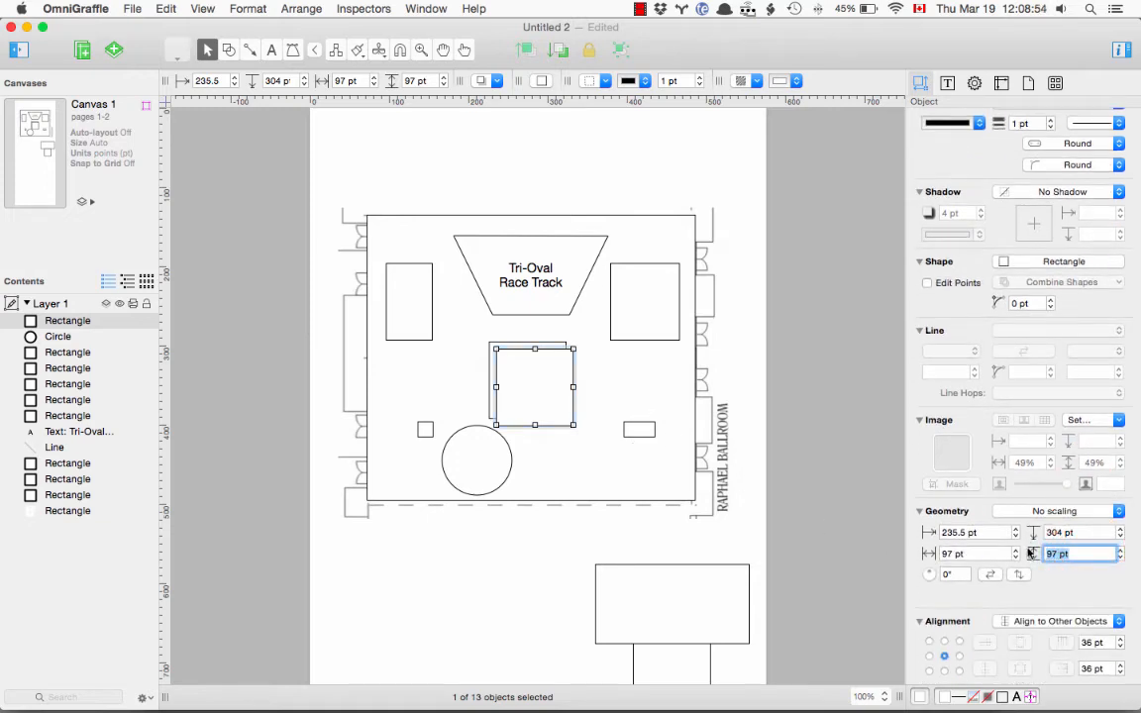
pyautogui.write('87')
pyautogui.hotkey('shift', 'Tab')
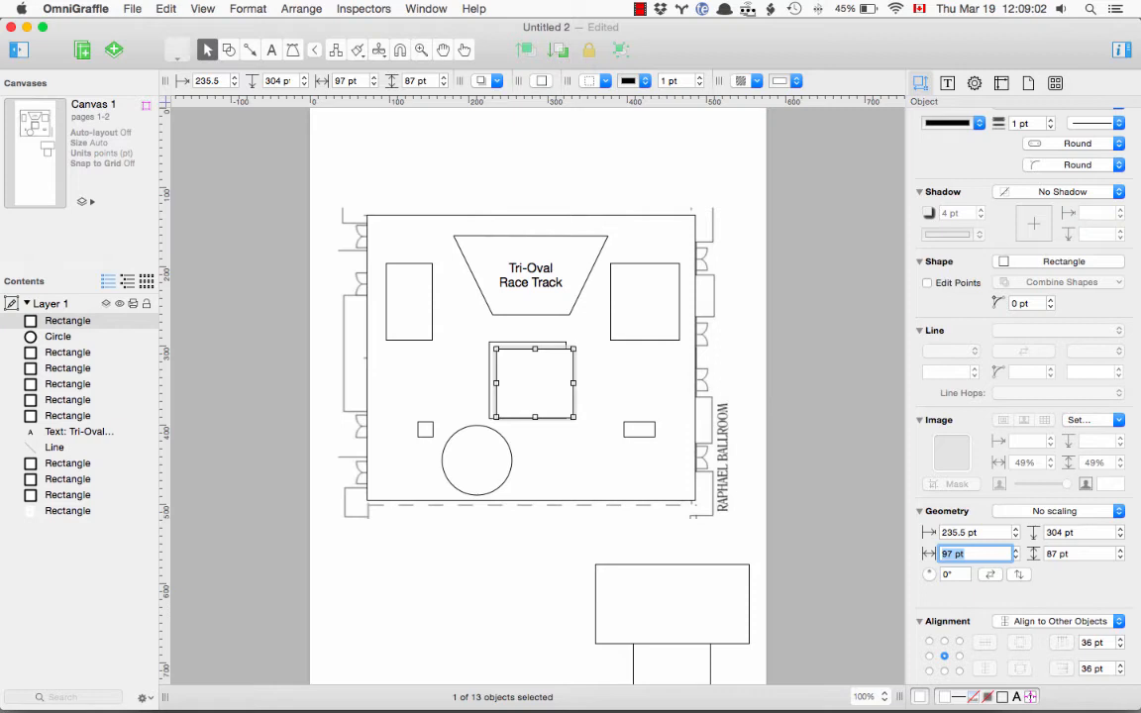
pyautogui.write('122')
pyautogui.press('Return')
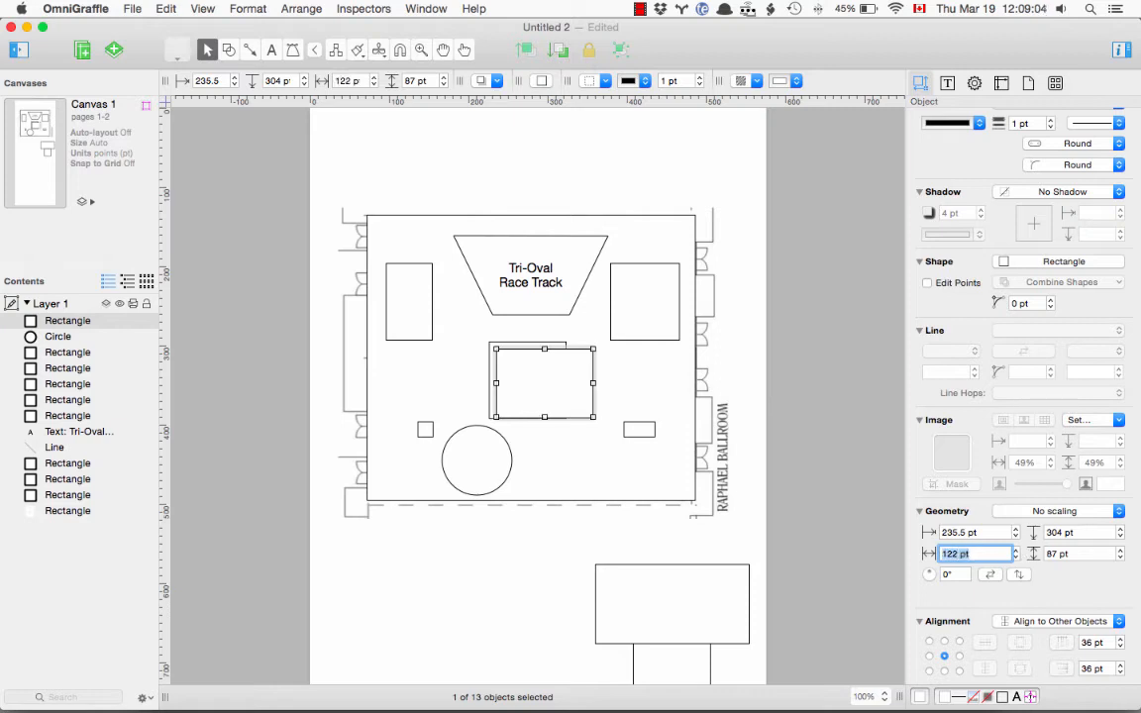
pyautogui.click(569, 434)
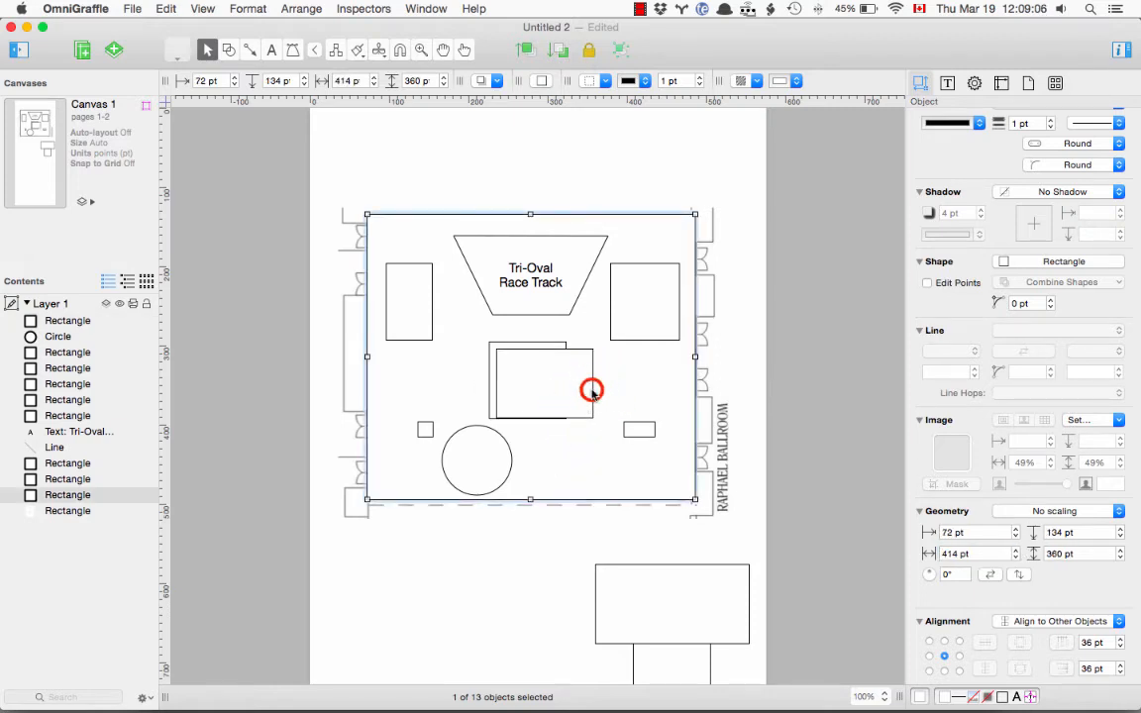
pyautogui.click(592, 389)
pyautogui.click(579, 479)
pyautogui.hotkey('ctrl', 'z')
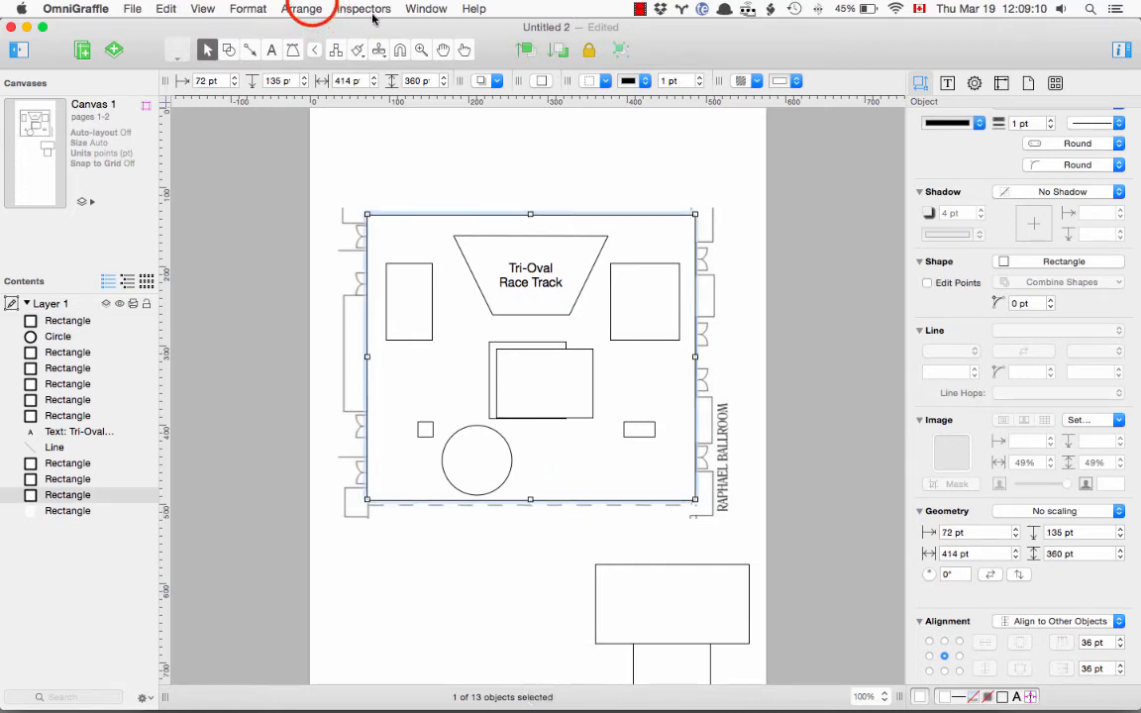
# Step: Lock the large room outline rectangle in place
pyautogui.click(309, 9)
pyautogui.click(305, 97)
pyautogui.click(649, 140)
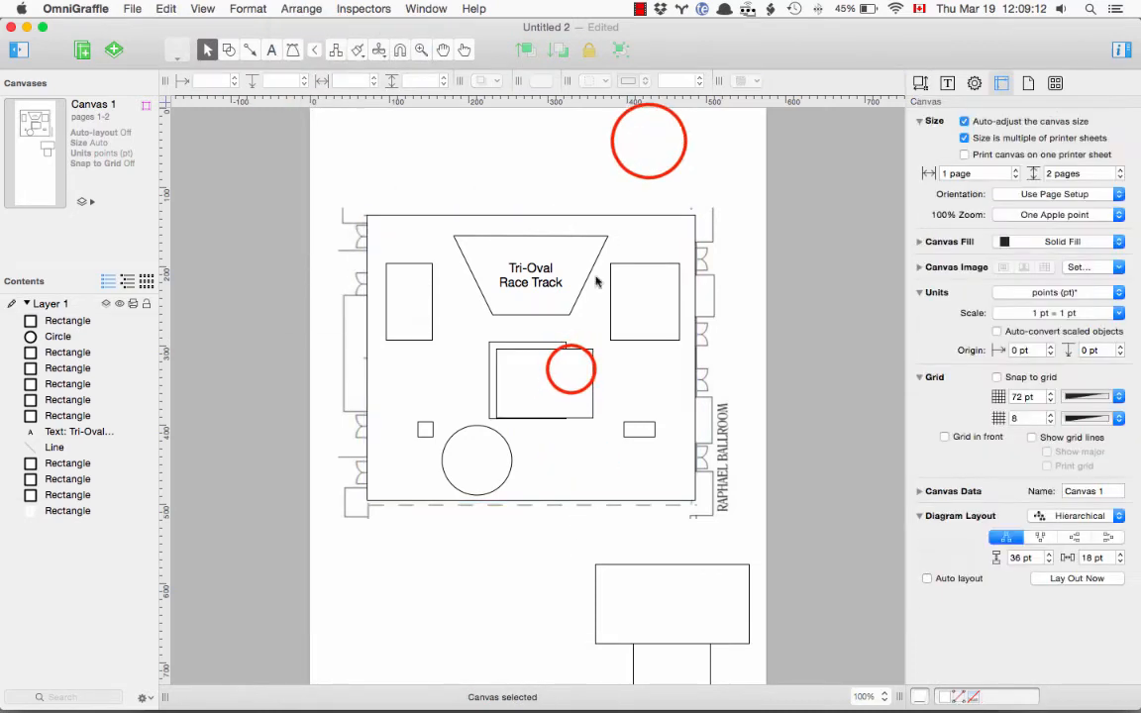
# Step: Place the 122 pt by 87 pt rectangle in the room's lower-right area and shift the small rectangle and small square upward
pyautogui.click(572, 369)
pyautogui.moveTo(575, 365); pyautogui.dragTo(656, 393)
pyautogui.moveTo(613, 469); pyautogui.dragTo(639, 462)
pyautogui.moveTo(425, 429); pyautogui.dragTo(424, 424)
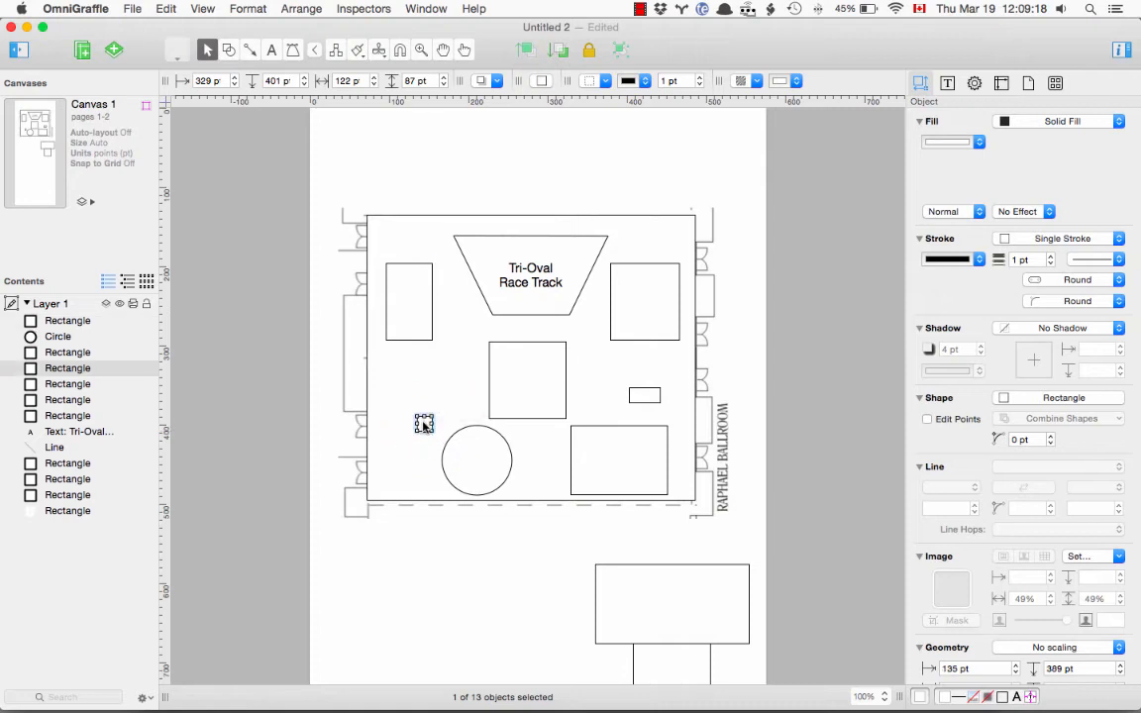
# Step: Move the central square up, centred directly beneath the Tri-Oval Race Track trapezoid
pyautogui.click(541, 408)
pyautogui.moveTo(541, 408); pyautogui.dragTo(542, 367)
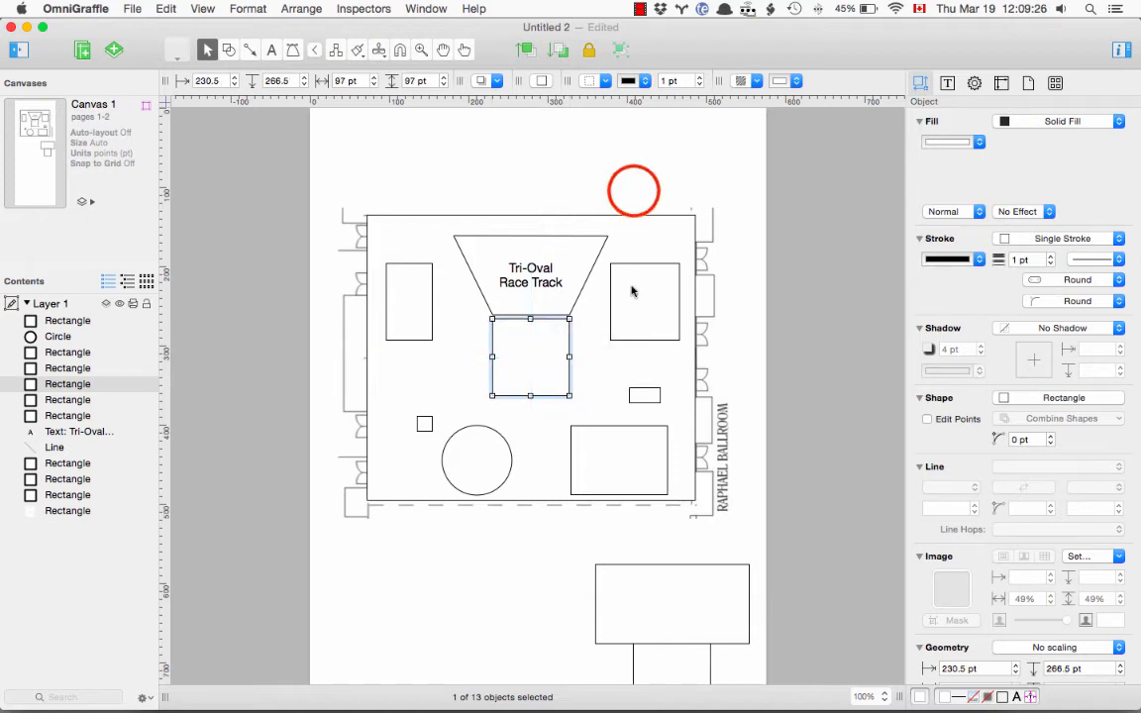
pyautogui.click(635, 199)
# Step: Move the Tri-Oval Race Track trapezoid and its label up near the room's upper wall, and shift the central square slightly down
pyautogui.click(581, 256)
pyautogui.click(584, 257)
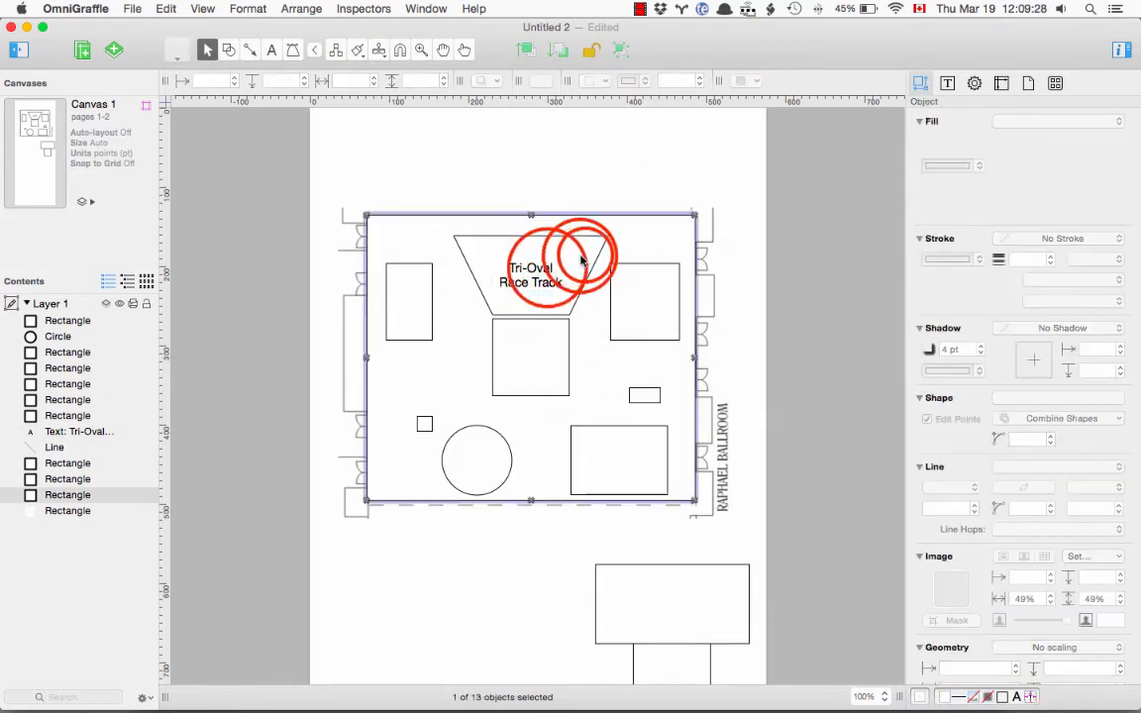
pyautogui.keyDown('shift'); pyautogui.click(532, 266); pyautogui.keyUp('shift')
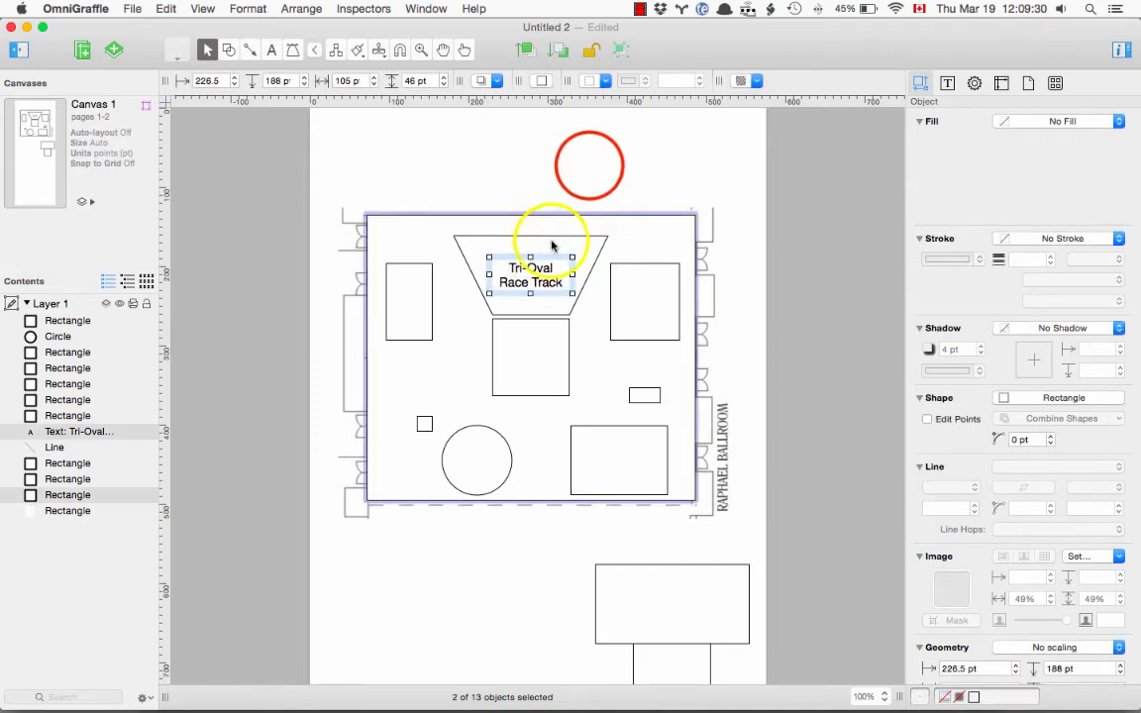
pyautogui.click(541, 231)
pyautogui.click(532, 241)
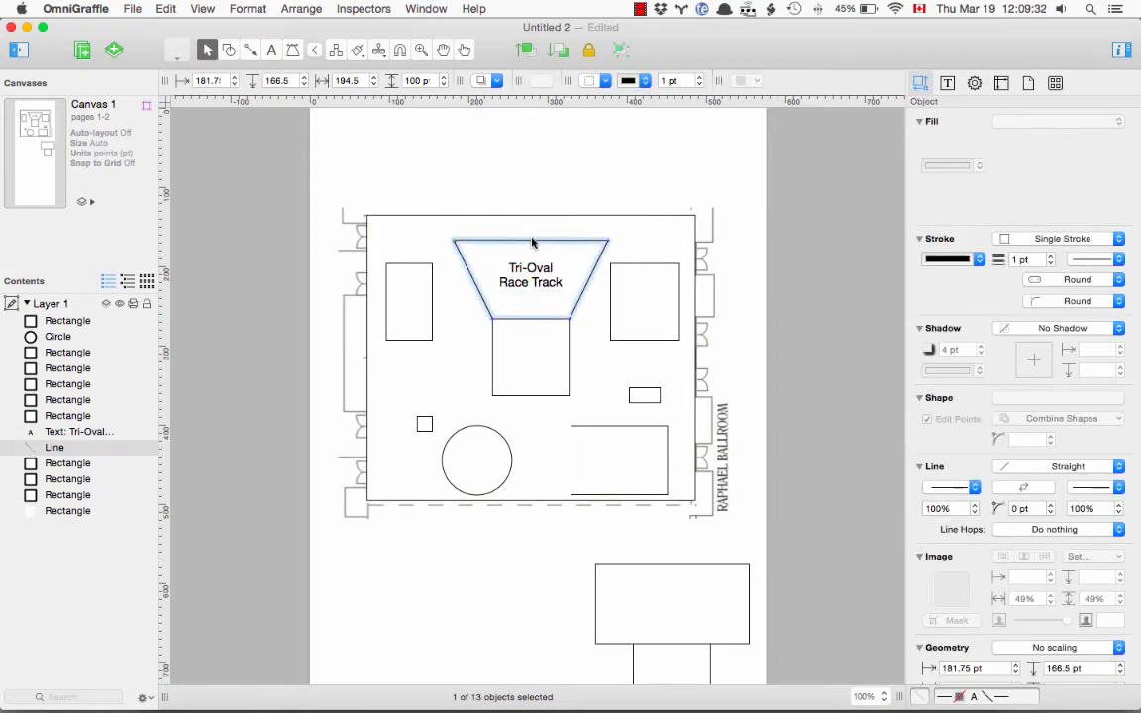
pyautogui.moveTo(548, 240)
pyautogui.mouseDown()
pyautogui.moveTo(549, 228)
pyautogui.moveTo(517, 268)
pyautogui.moveTo(542, 261)
pyautogui.mouseUp()
pyautogui.click(615, 185)
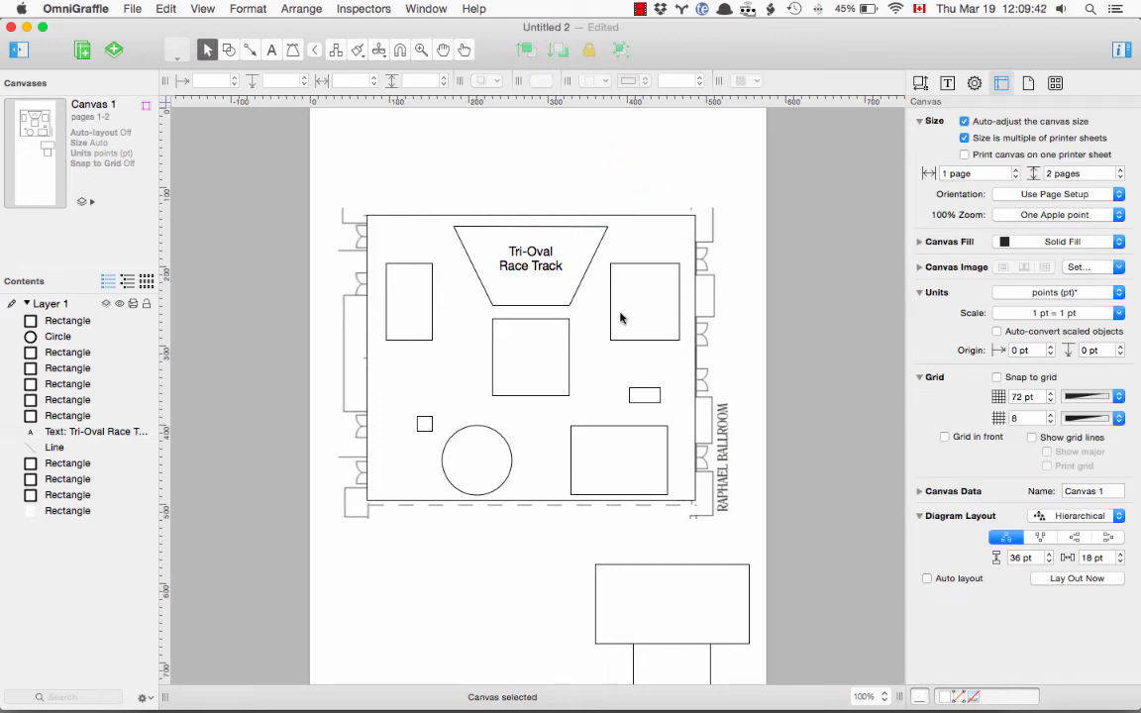
pyautogui.moveTo(514, 349); pyautogui.dragTo(530, 372)
pyautogui.click(525, 152)
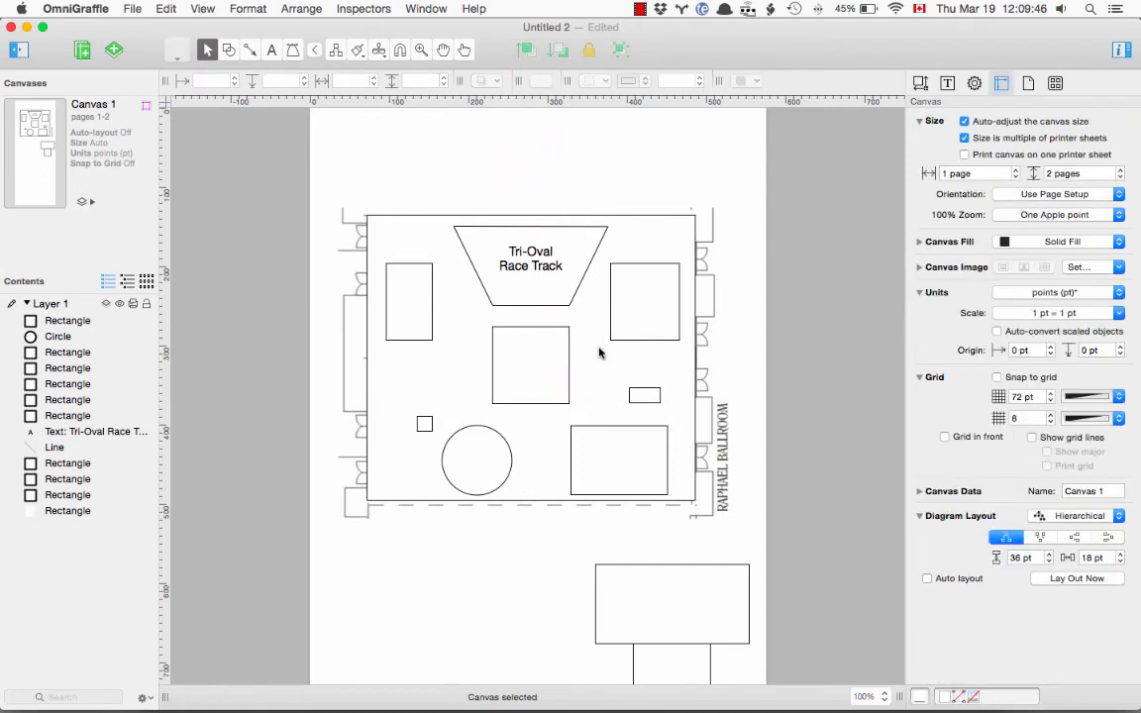
# Step: Move the small square up beneath the room's left rectangle and place the circle in the room's lower-left corner
pyautogui.click(483, 454)
pyautogui.click(424, 427)
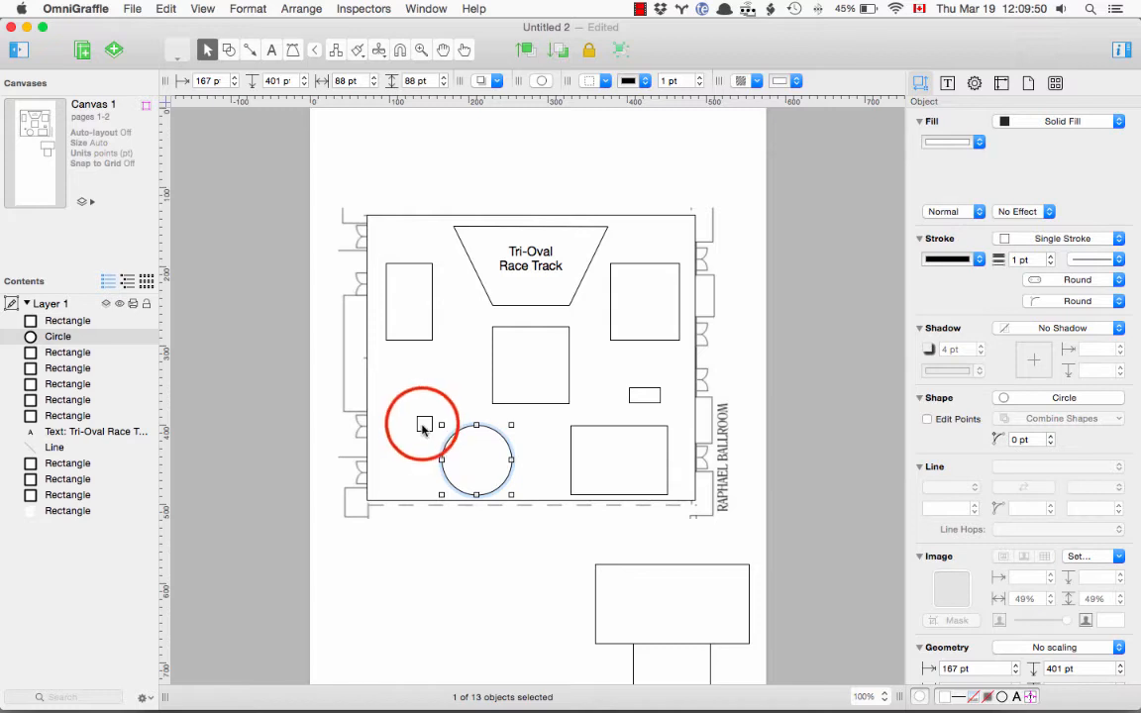
pyautogui.moveTo(424, 427); pyautogui.dragTo(434, 382)
pyautogui.moveTo(462, 458); pyautogui.dragTo(404, 451)
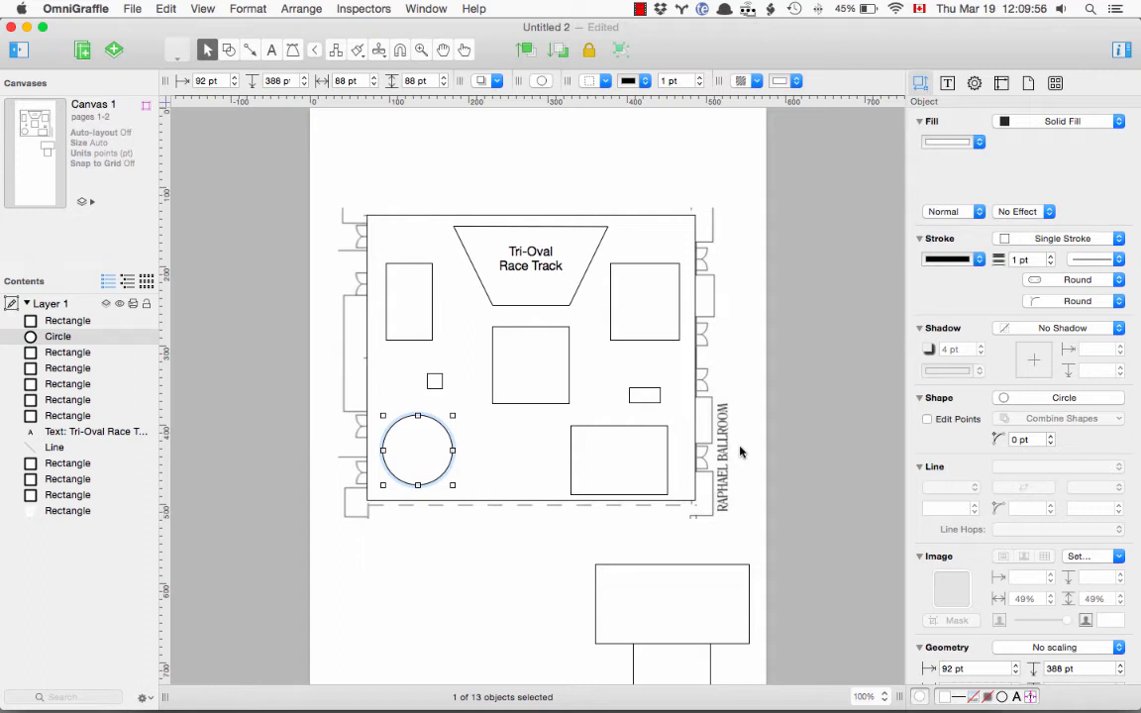
# Step: Delete the lower, narrower rectangle outside the room, beneath the wide one
pyautogui.click(660, 536)
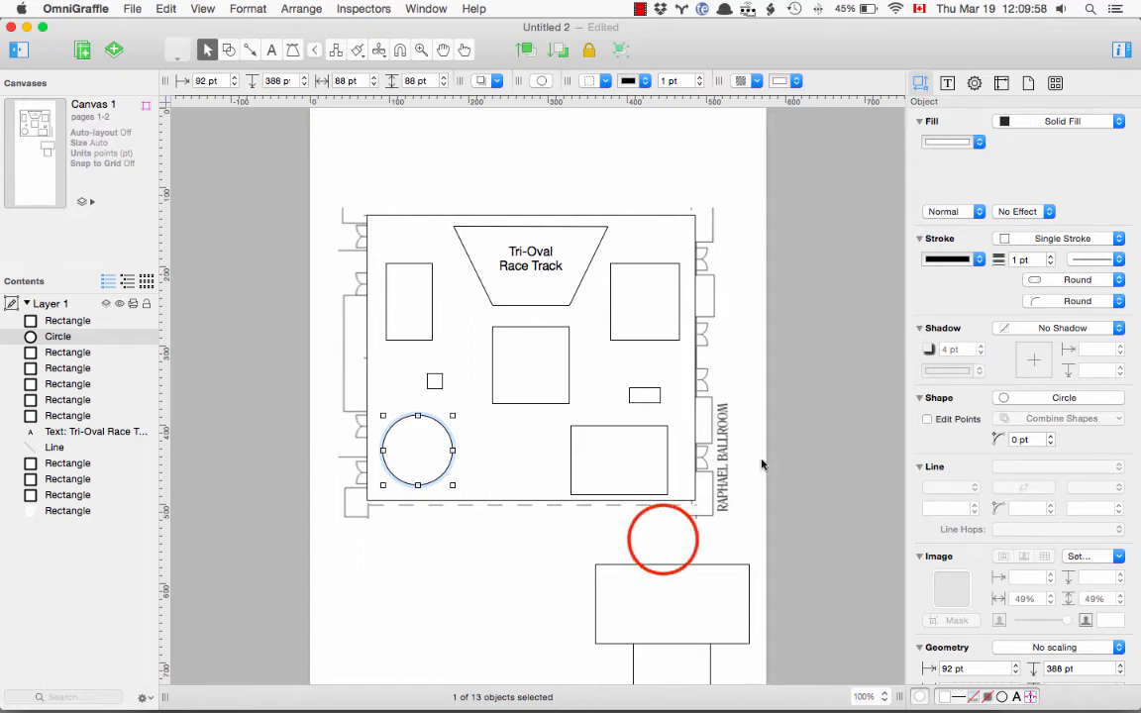
pyautogui.scroll(-3, 659, 538)
pyautogui.click(666, 540)
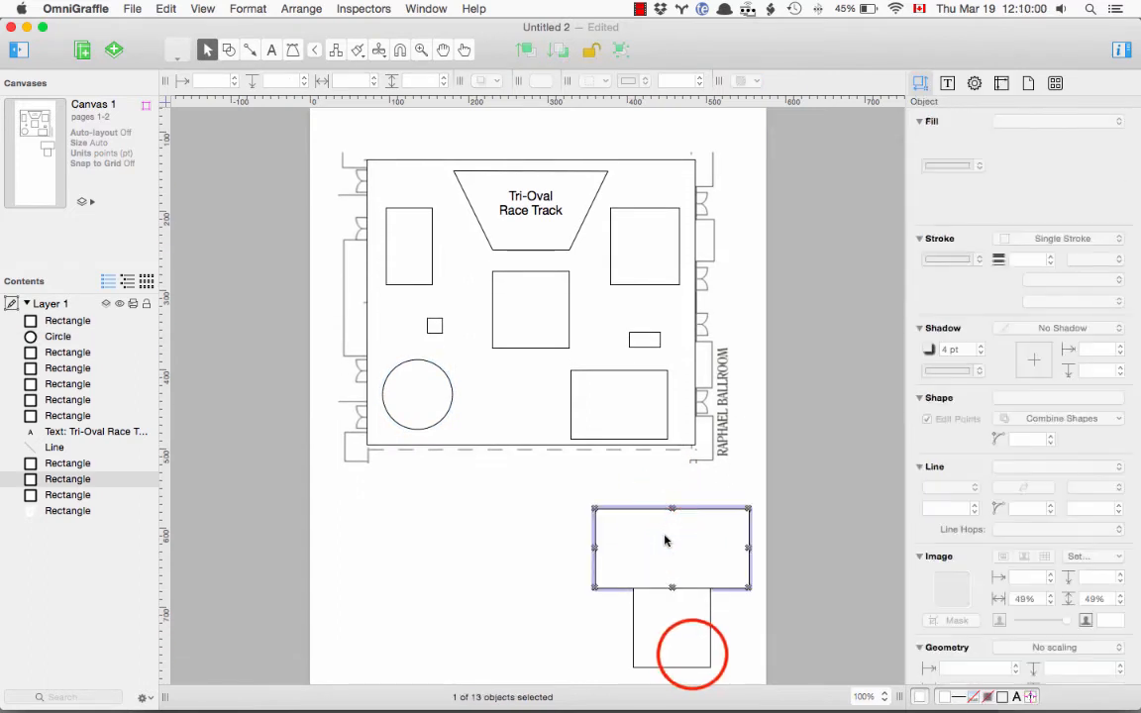
pyautogui.click(684, 649)
pyautogui.press('Delete')
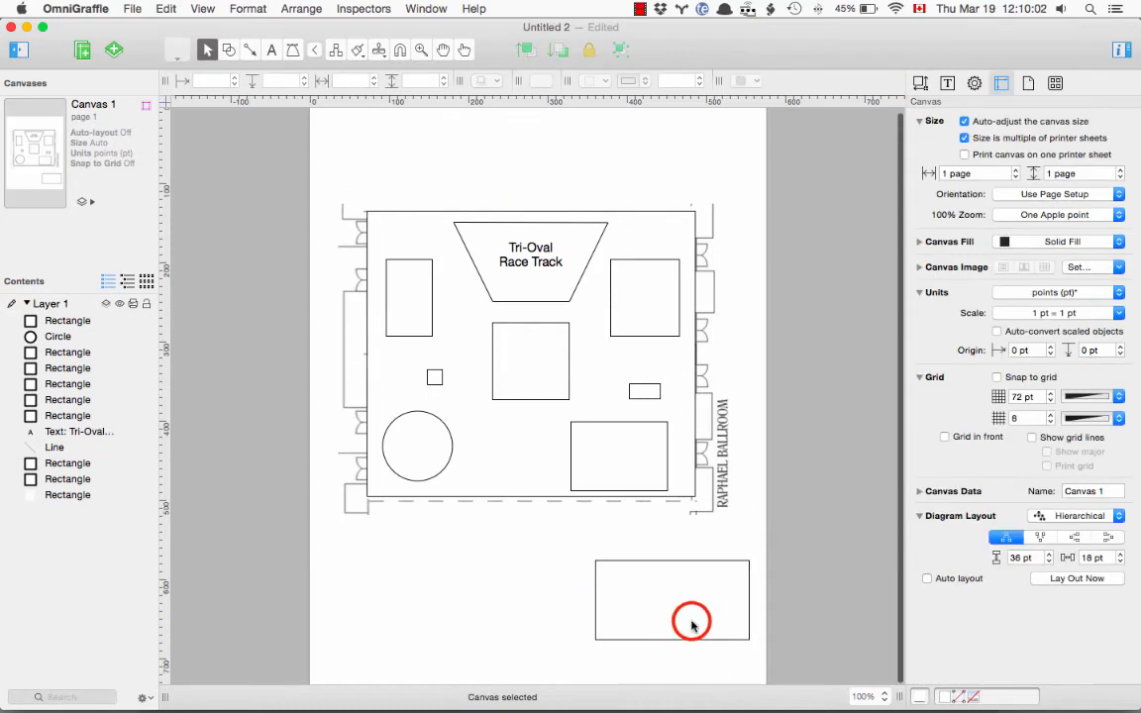
# Step: Unlock the remaining wide rectangle below the room outline
pyautogui.click(702, 619)
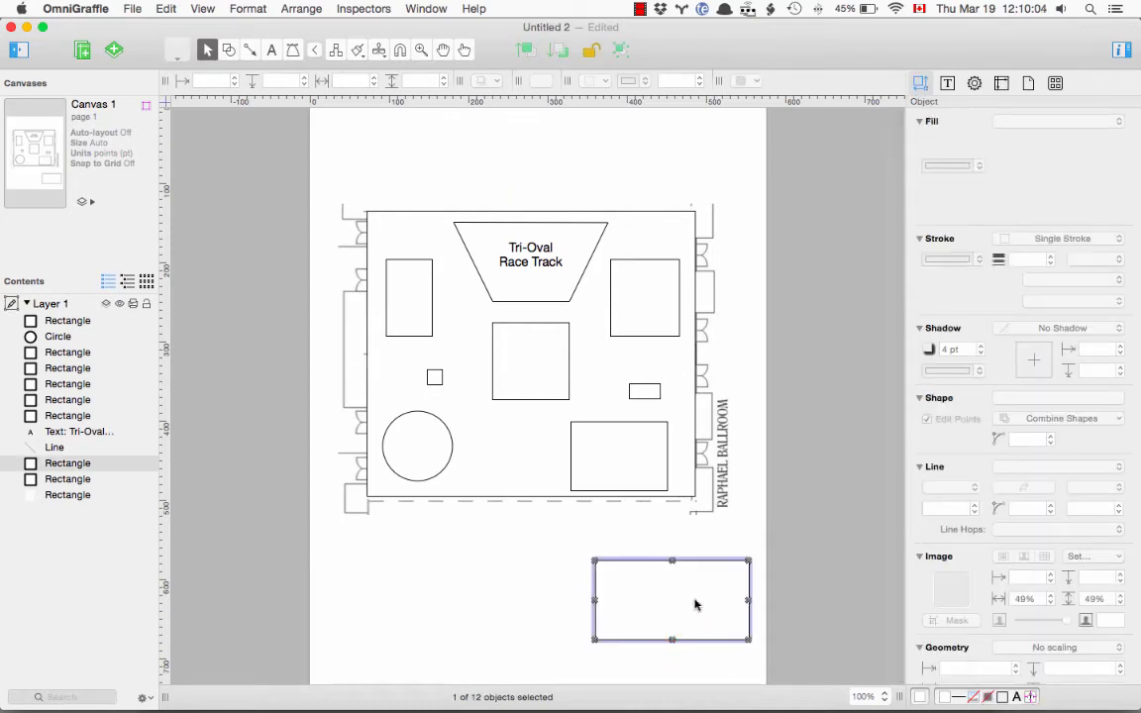
pyautogui.click(301, 9)
pyautogui.click(308, 112)
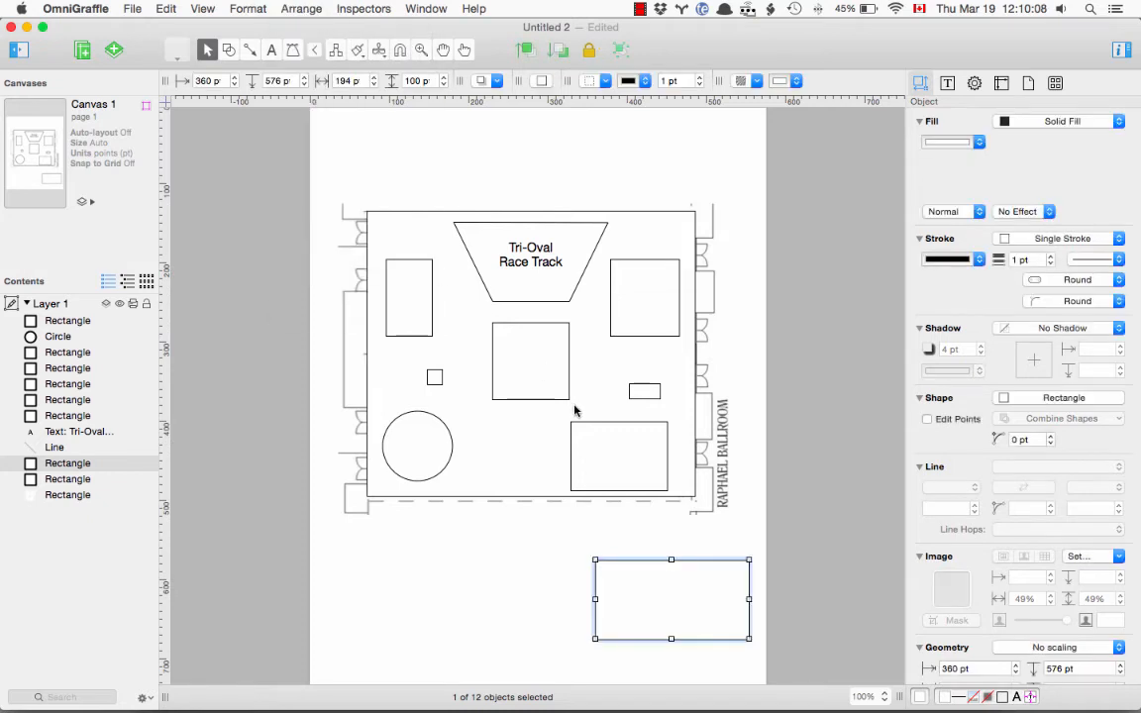
# Step: Delete the wide rectangle below the room outline
pyautogui.press('Delete')
pyautogui.scroll(1, 571, 458)
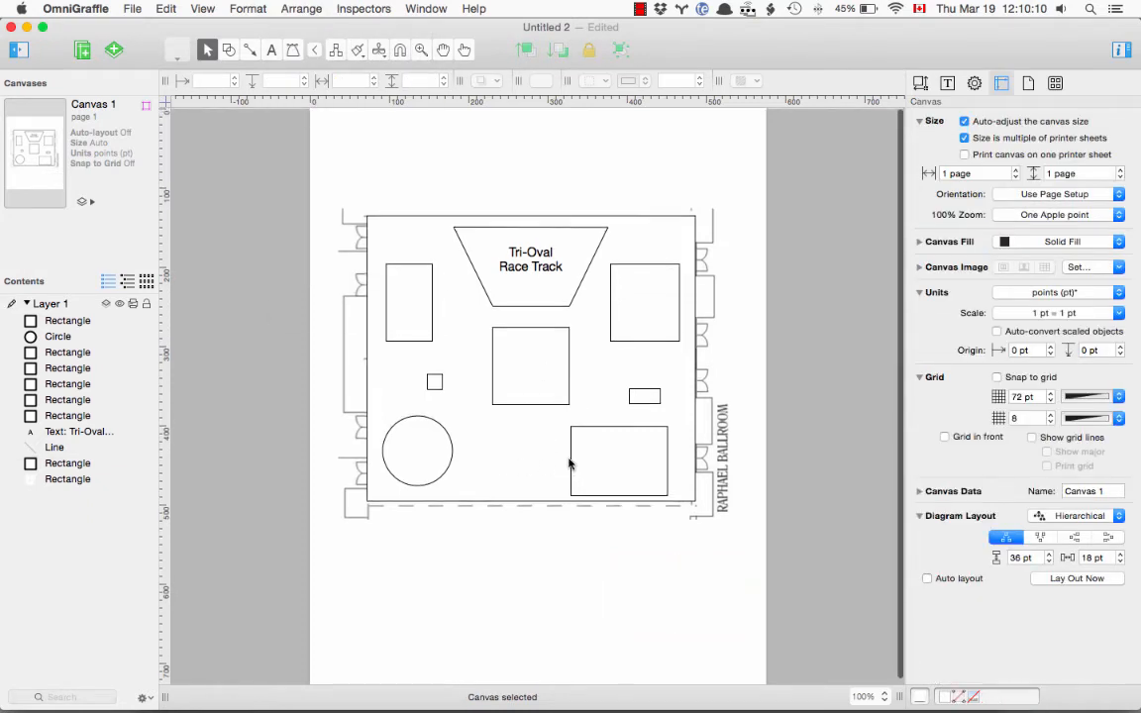
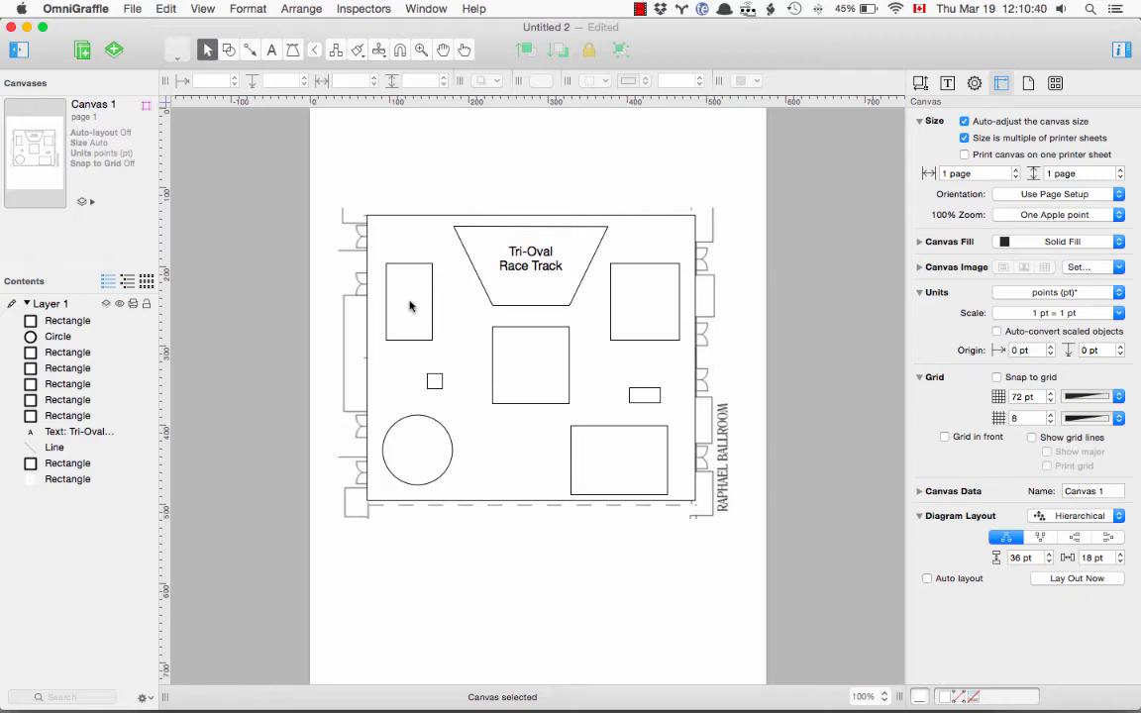
# Step: Switch to Mail and search the inbox for the client contact's messages by first name
pyautogui.press('super+Tab')
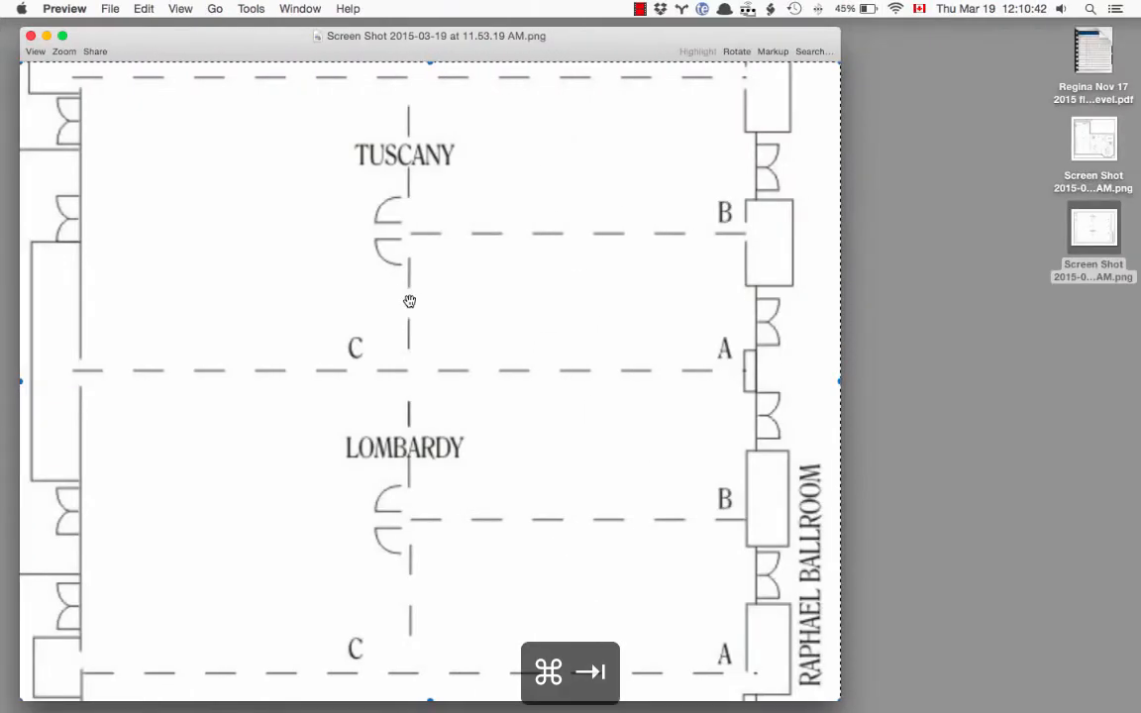
pyautogui.press('super+Tab')
pyautogui.press('super+Tab')
pyautogui.press('super+Tab')
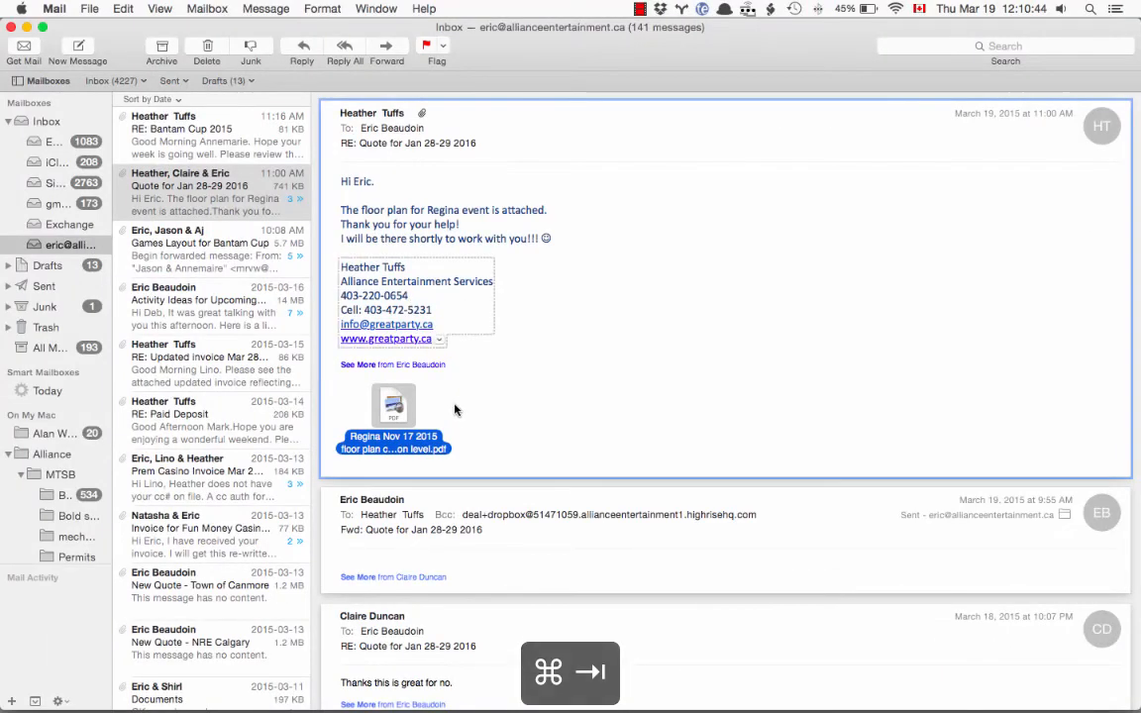
pyautogui.scroll(-10, 455, 414)
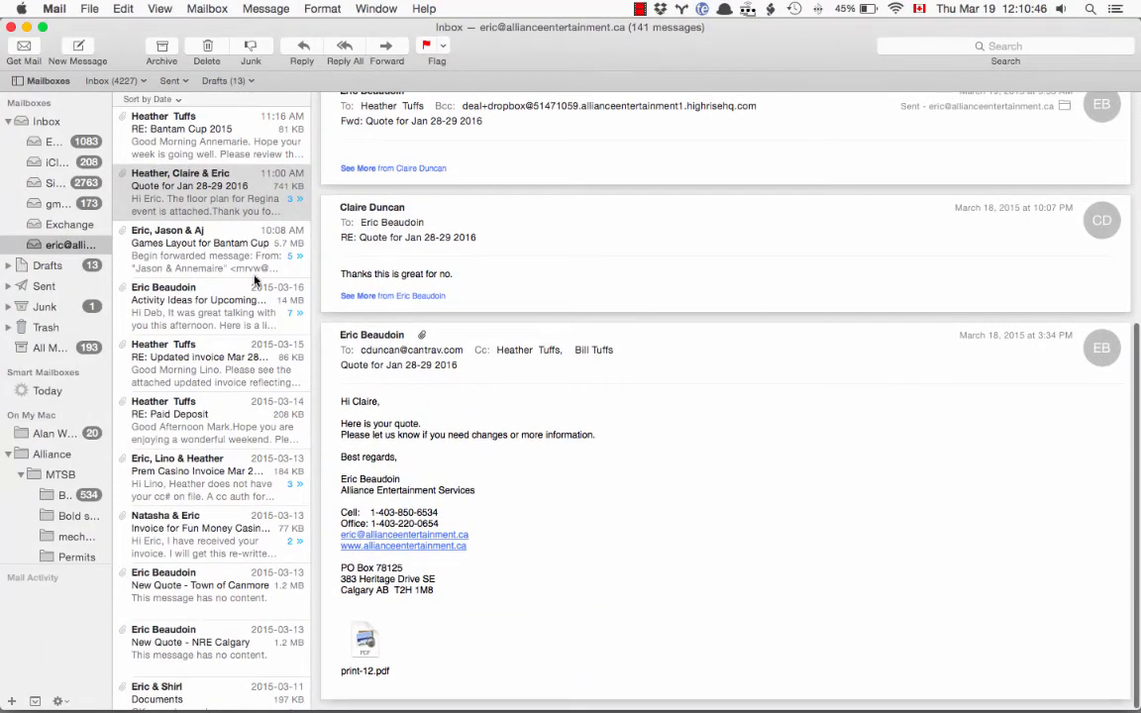
pyautogui.click(912, 45)
pyautogui.write('a')
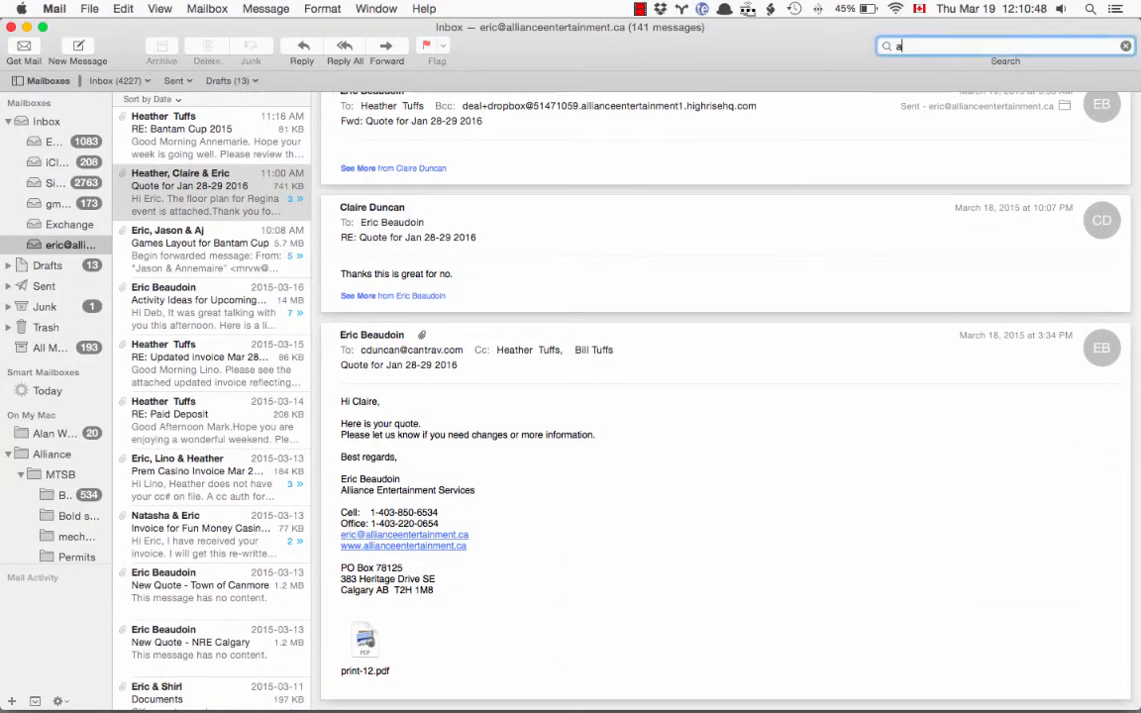
pyautogui.write('nne')
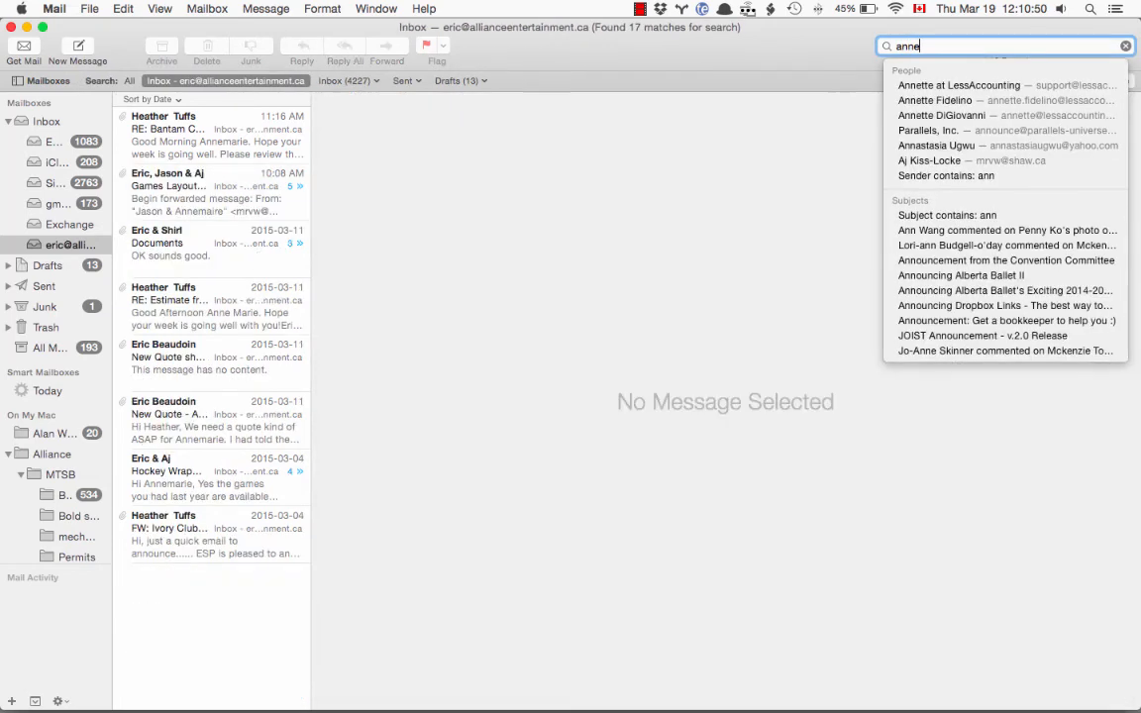
pyautogui.write('m')
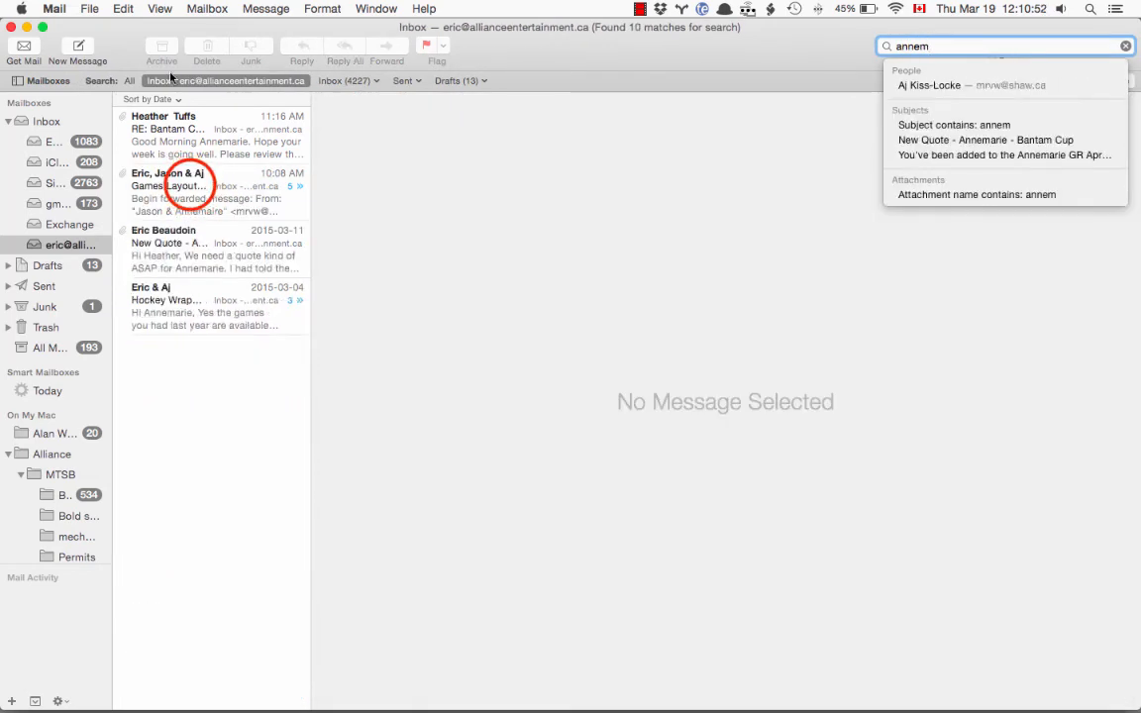
# Step: Examine the Bantam Cup games layout in the Games Layout message as a labelling reference, and return to the OmniGraffle floor plan
pyautogui.click(187, 187)
pyautogui.scroll(-15, 453, 344)
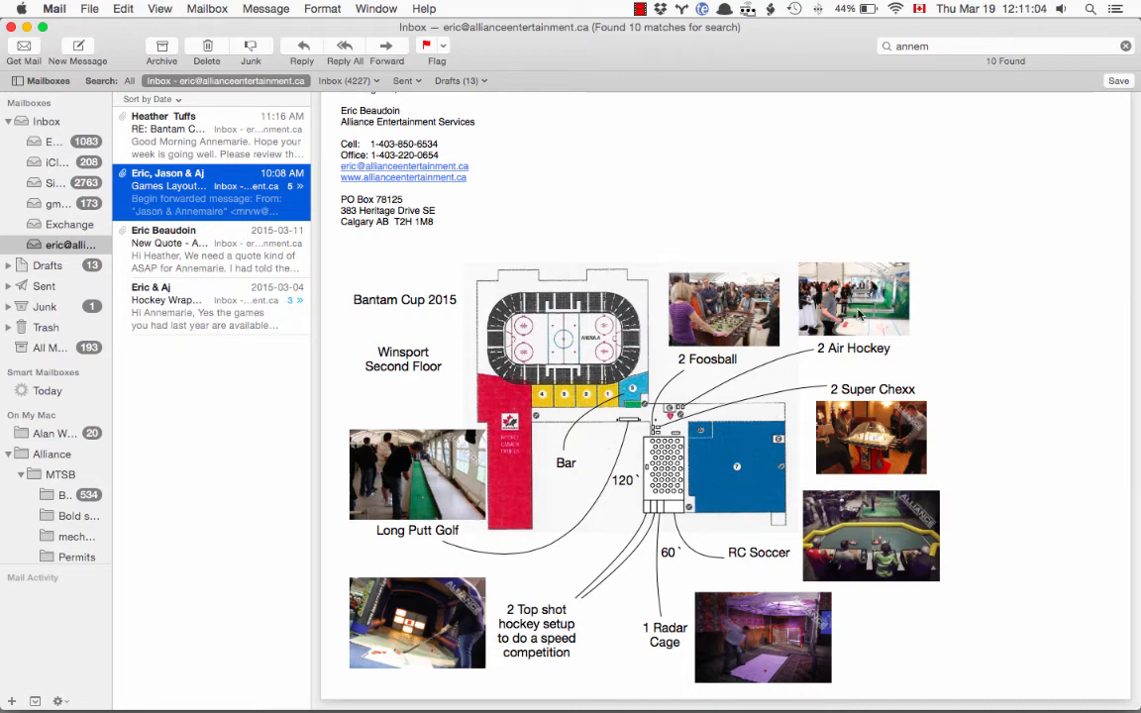
pyautogui.press('super+Tab')
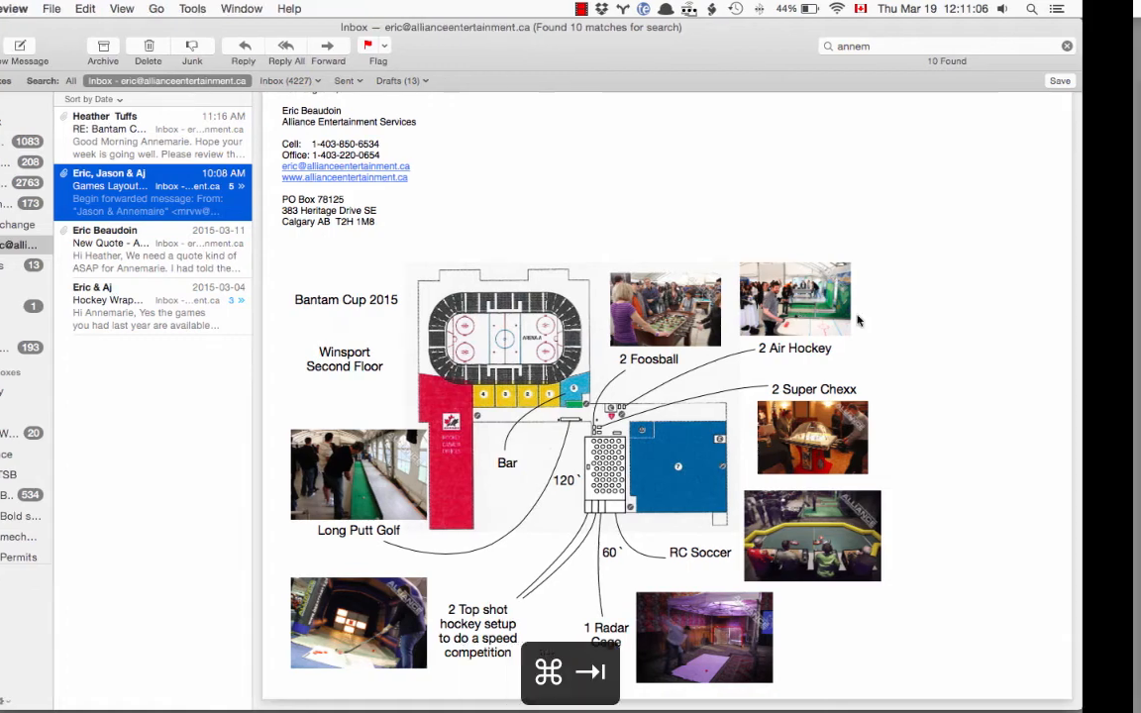
pyautogui.press('super+Tab')
pyautogui.press('super+Tab')
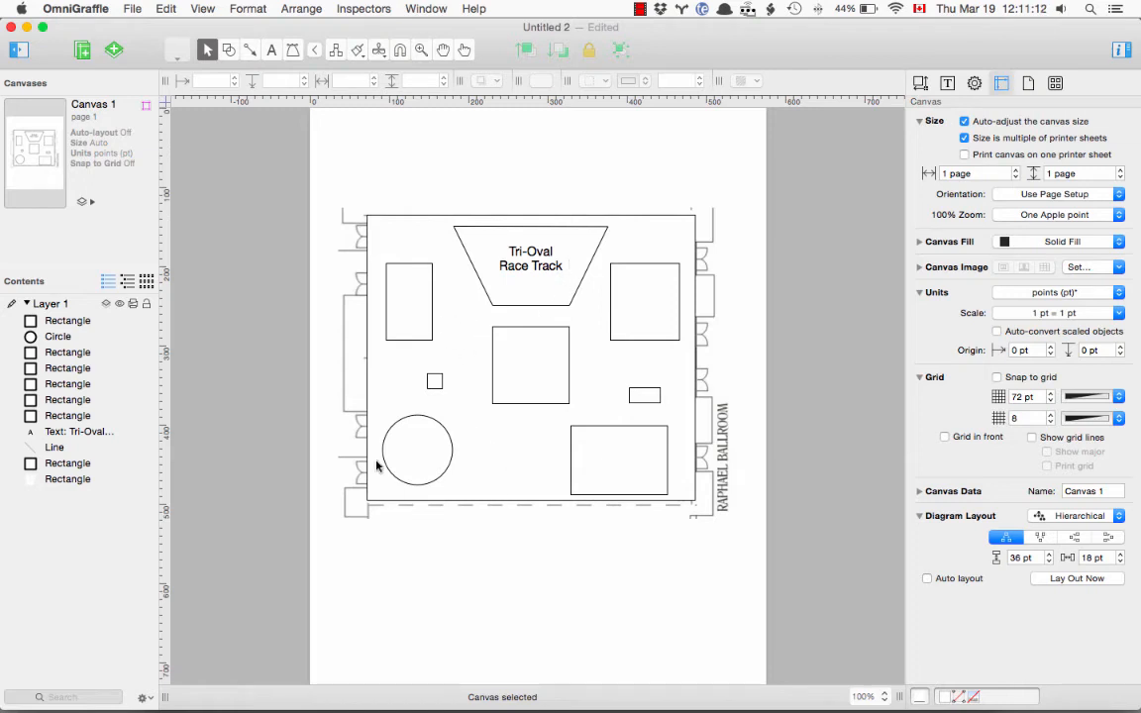
# Step: Add the text label "Mechanical Bull" and place it on two lines inside the circle in the room's lower-left corner
pyautogui.click(271, 49)
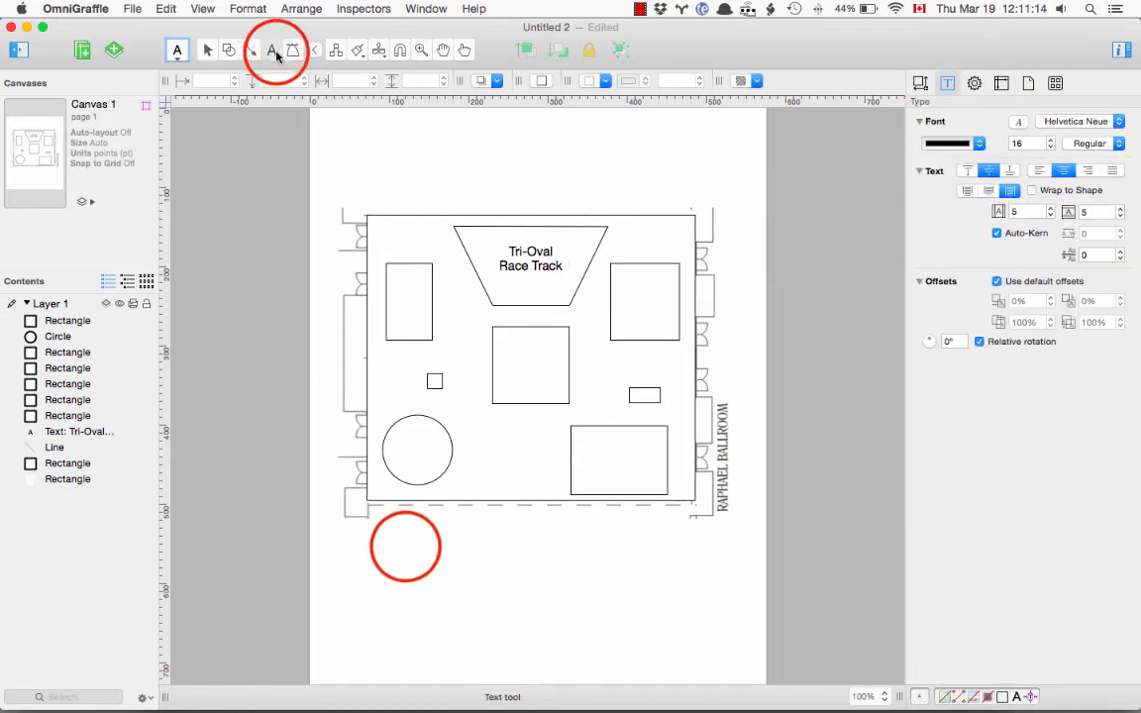
pyautogui.click(406, 547)
pyautogui.write('ME')
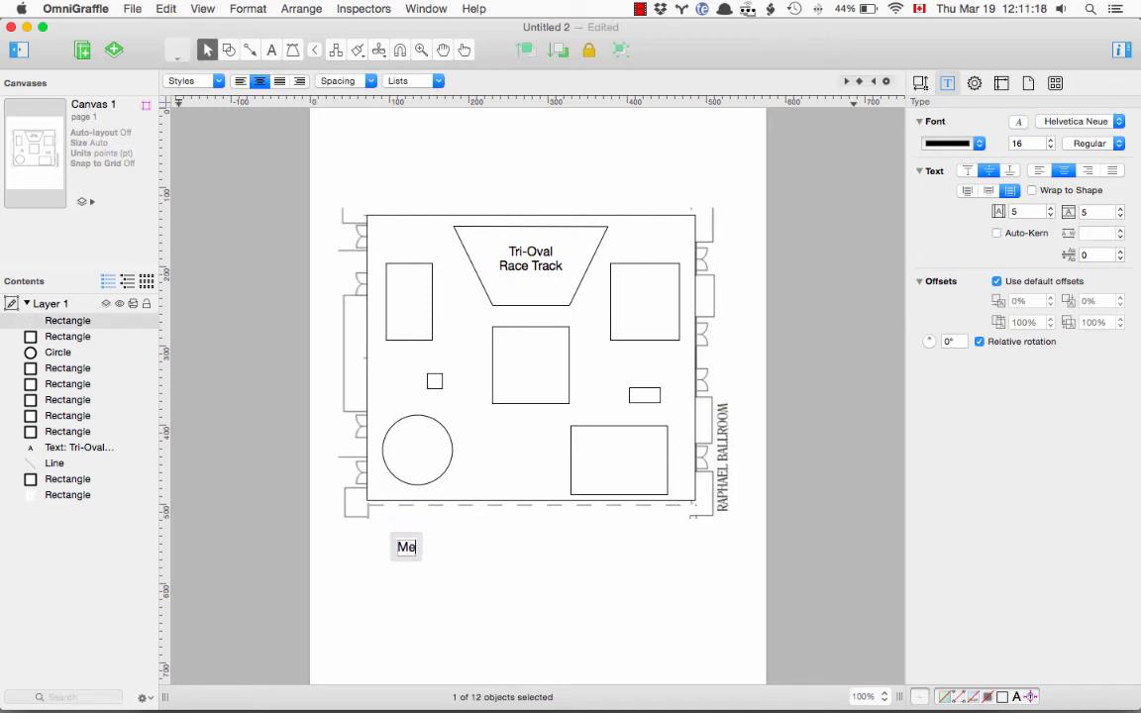
pyautogui.write('chanical B')
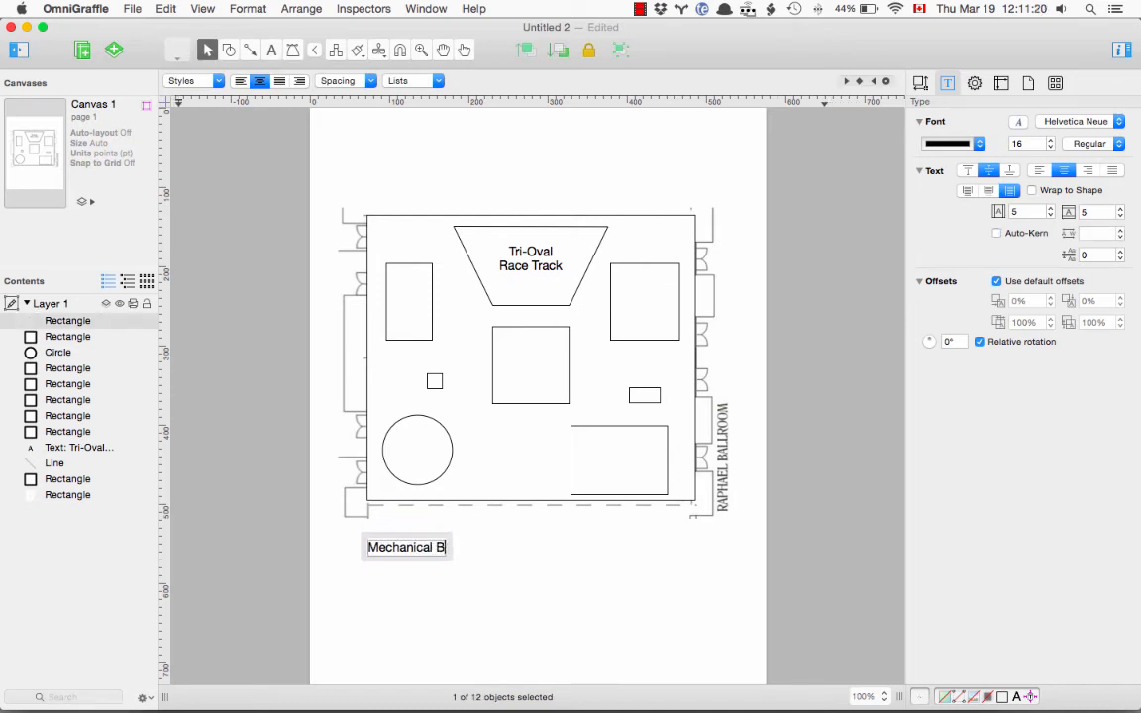
pyautogui.write('ull')
pyautogui.click(431, 574)
pyautogui.click(413, 570)
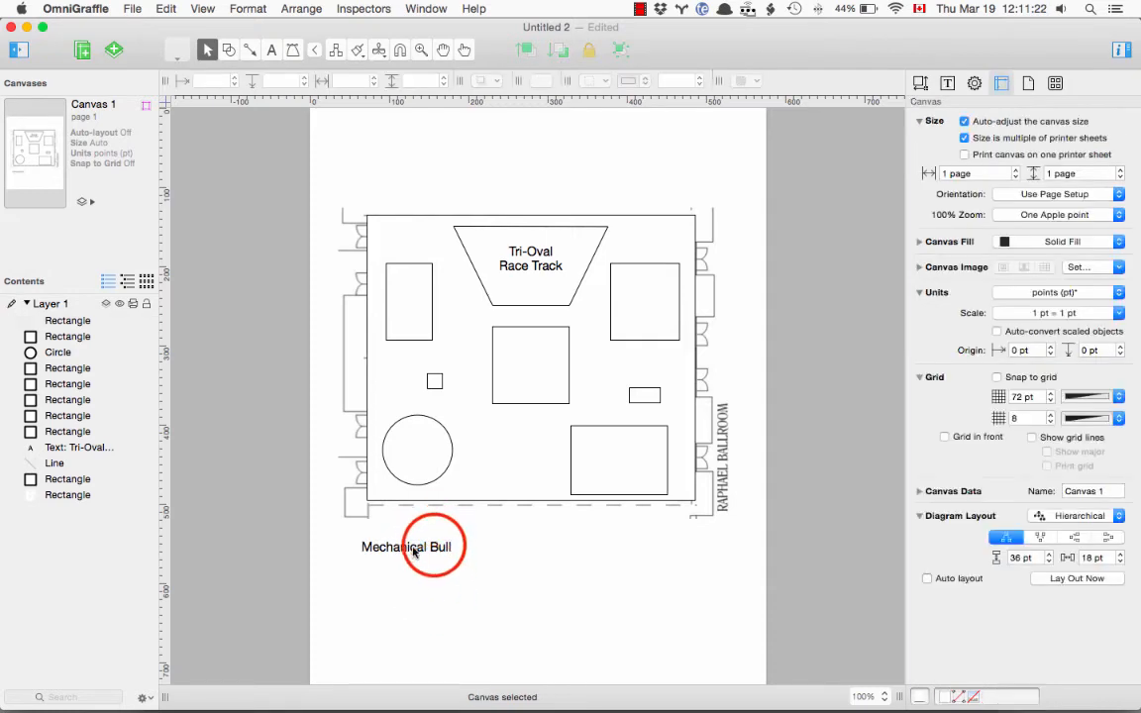
pyautogui.click(446, 547)
pyautogui.moveTo(447, 547); pyautogui.dragTo(417, 449)
pyautogui.click(468, 545)
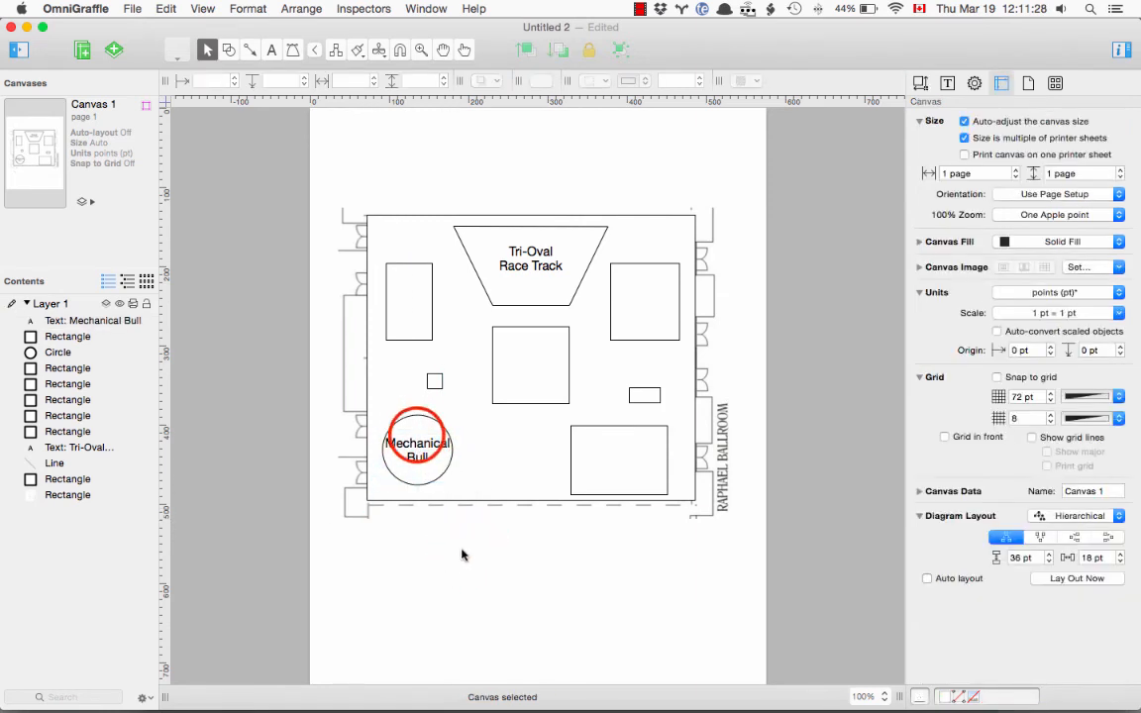
# Step: Reduce the "Mechanical Bull" label's font size to 14 and nudge it to the centre of the circle
pyautogui.click(417, 443)
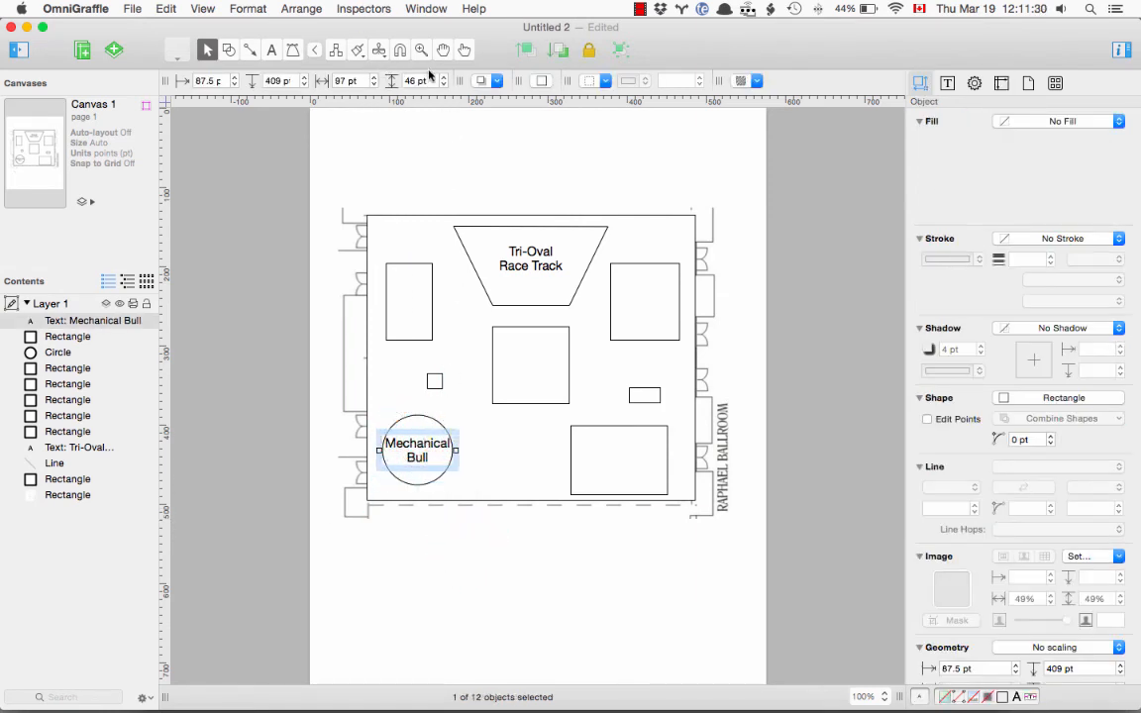
pyautogui.click(948, 85)
pyautogui.click(1050, 148)
pyautogui.click(1050, 148)
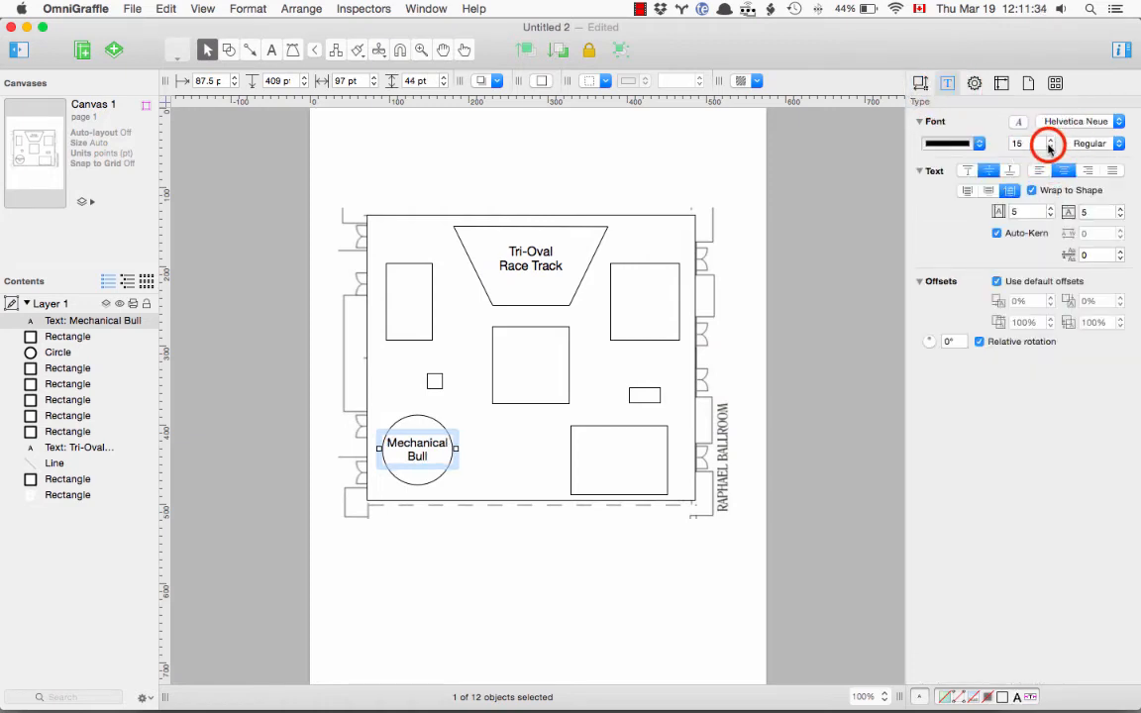
pyautogui.click(538, 518)
pyautogui.moveTo(419, 449); pyautogui.dragTo(419, 455)
pyautogui.click(457, 553)
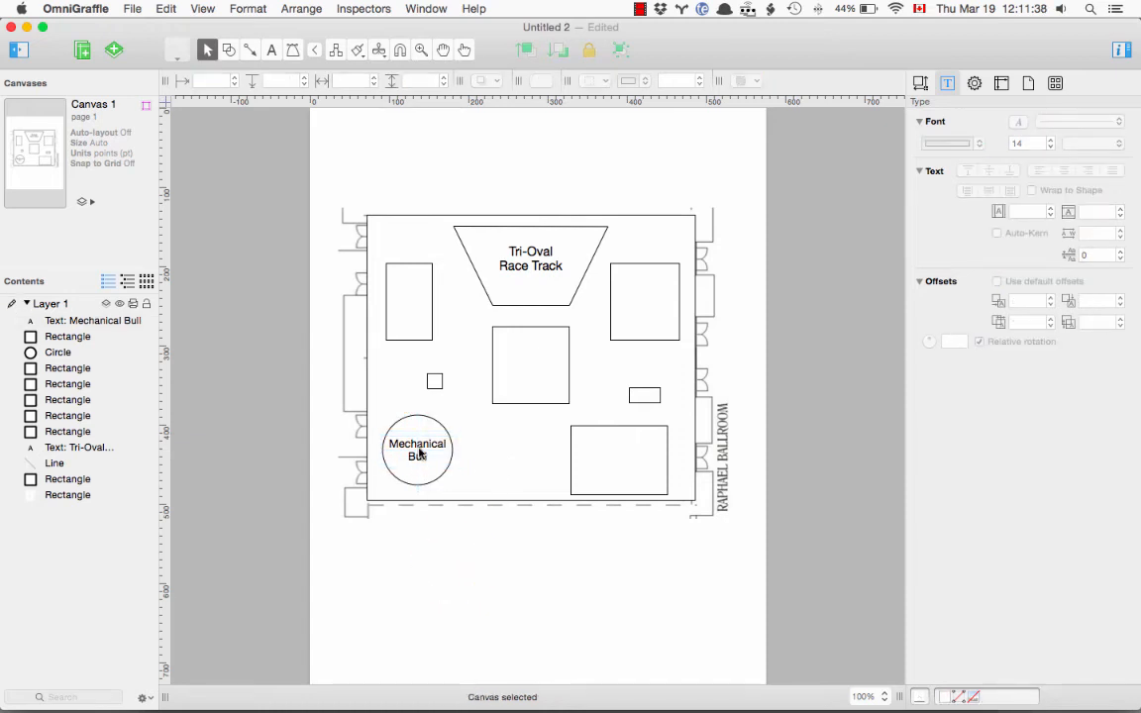
# Step: Label the large rectangle in the room's lower-right corner "RC Soccer"
pyautogui.click(271, 50)
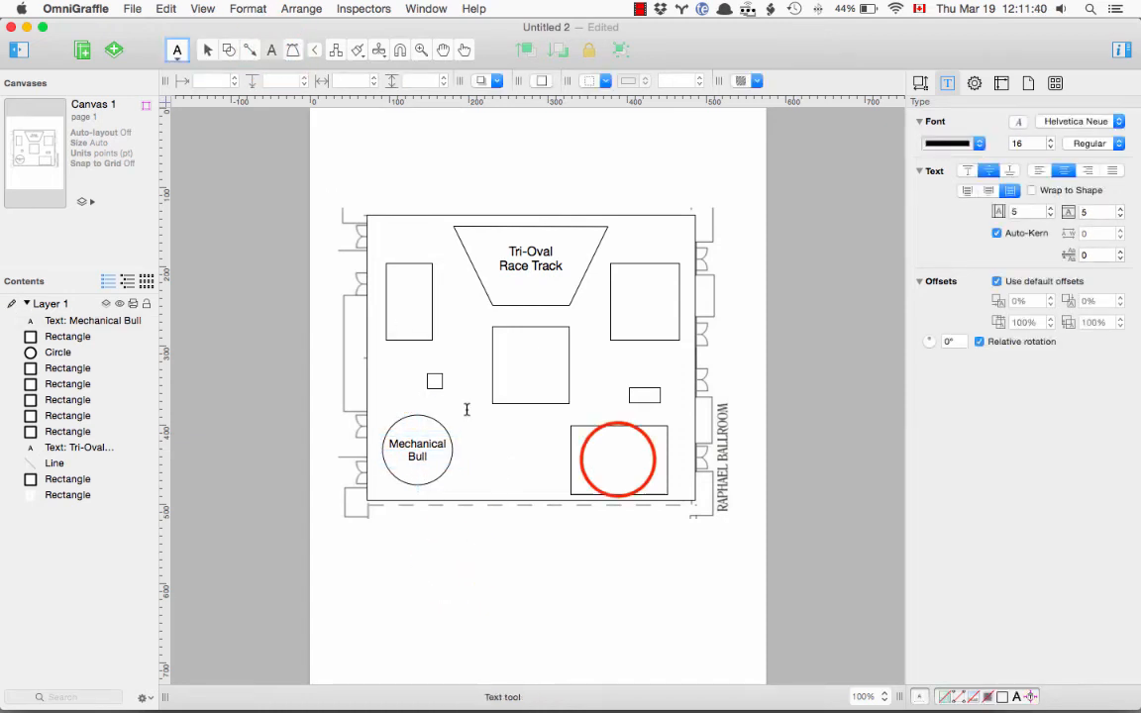
pyautogui.click(617, 459)
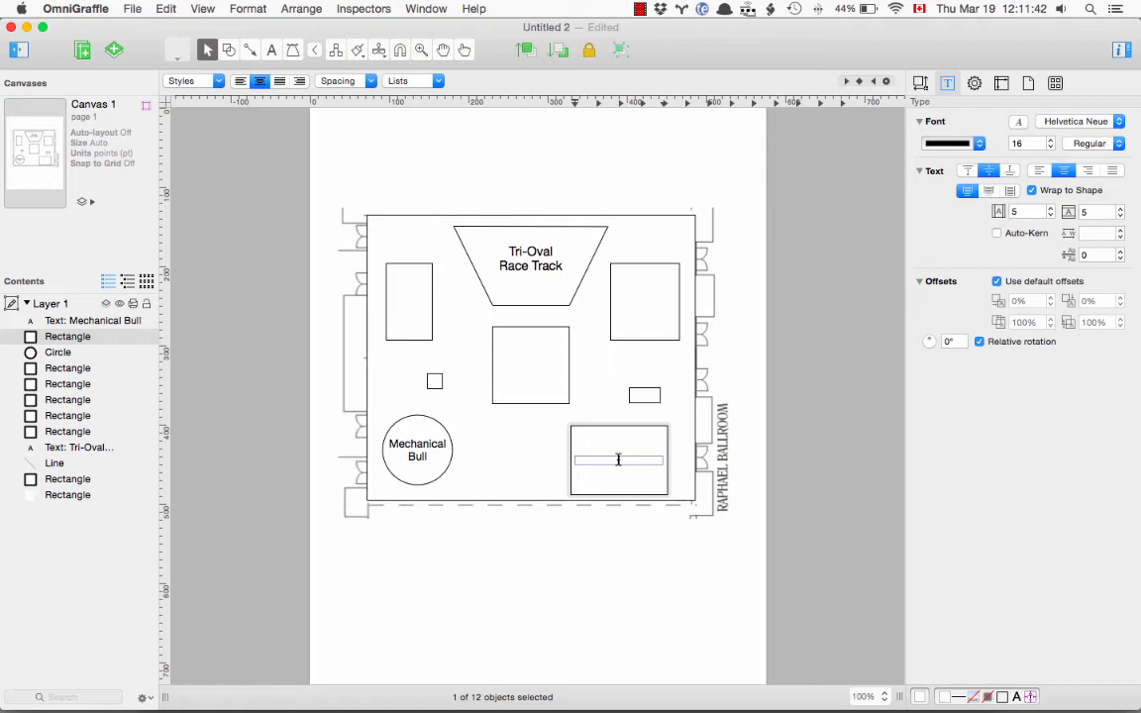
pyautogui.write('RC Soccer')
pyautogui.click(611, 621)
# Step: Label the central square "LED Dance Floor" with each word on its own line
pyautogui.click(526, 366)
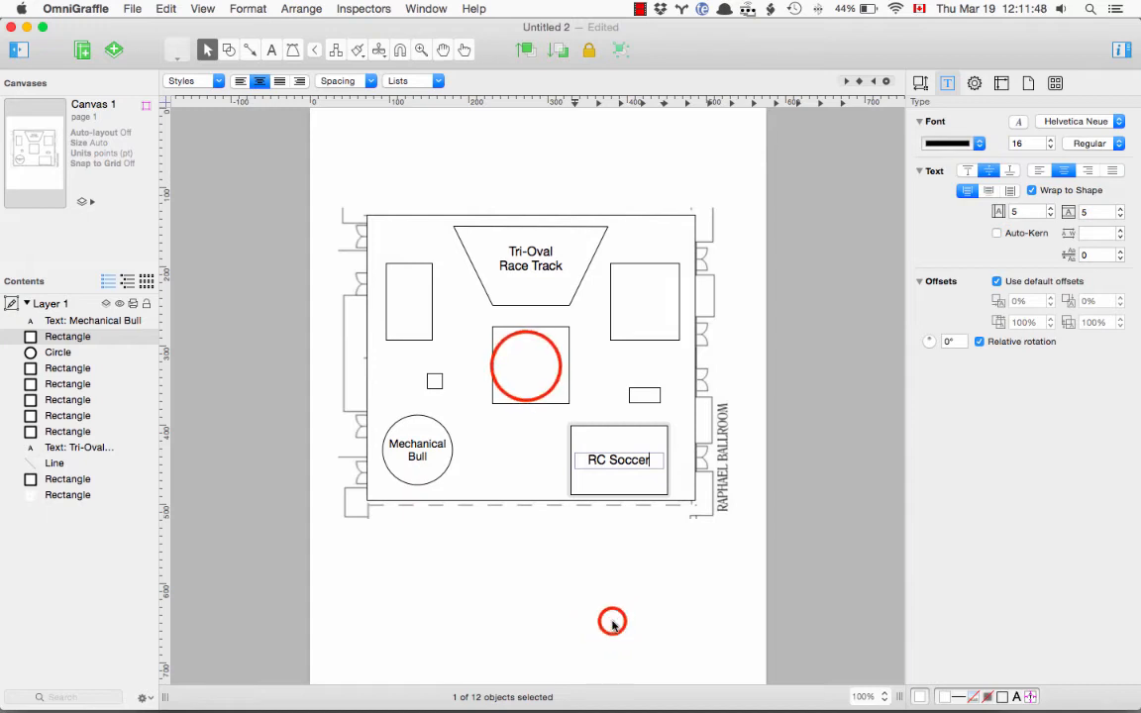
pyautogui.doubleClick(526, 368)
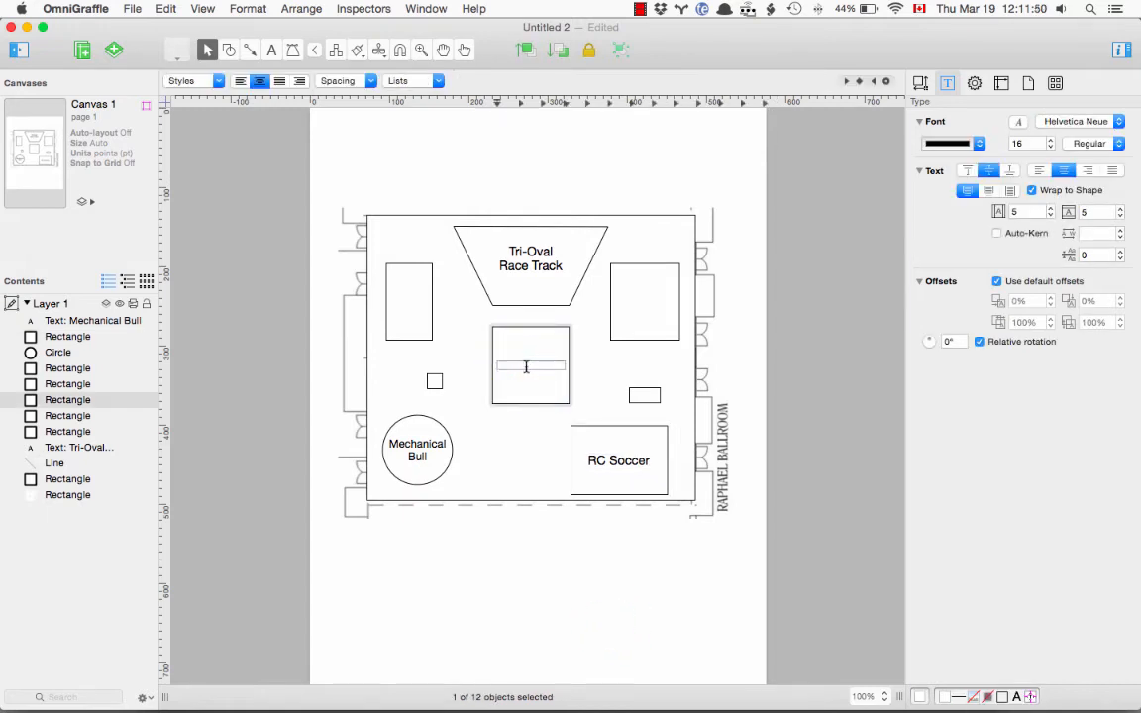
pyautogui.write('Dance')
pyautogui.press('Return')
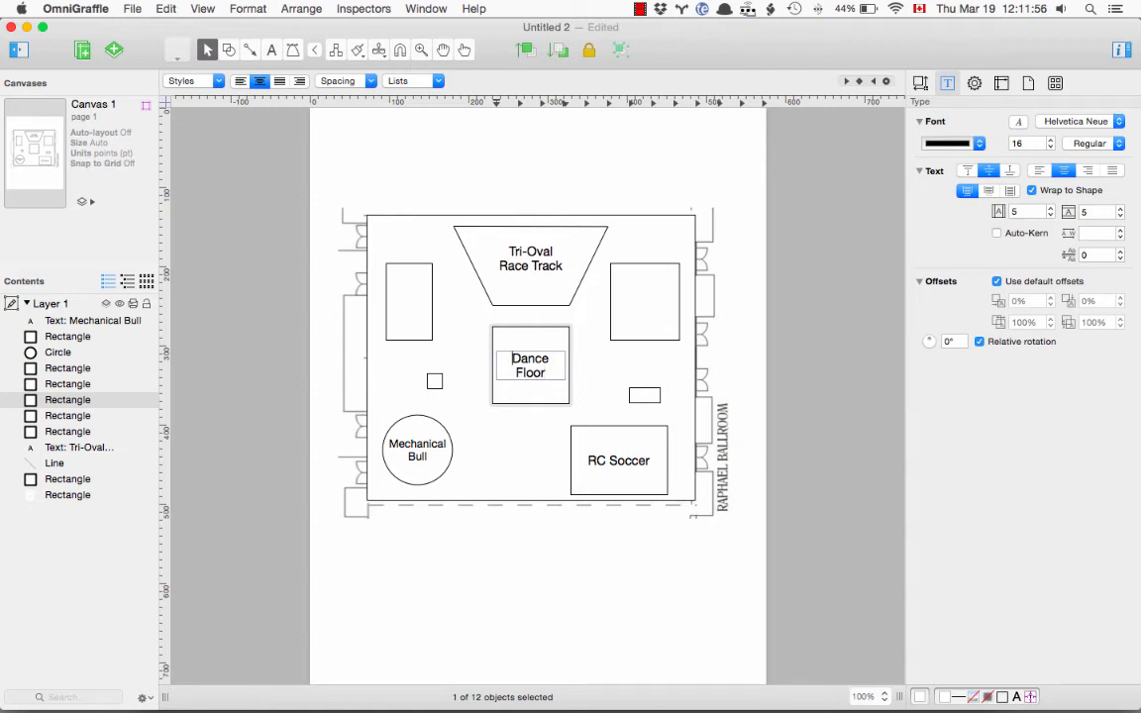
pyautogui.write('LED')
pyautogui.press('Return')
pyautogui.click(488, 622)
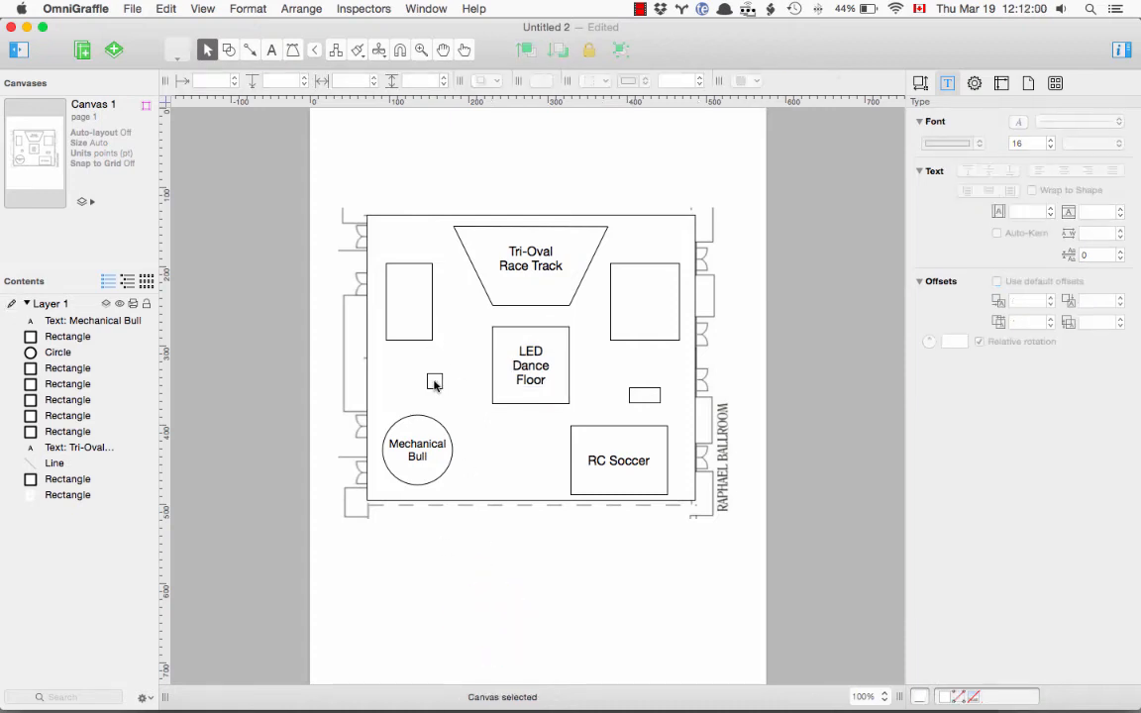
# Step: Add the text label "Super Chexx" directly beneath the small square above the Mechanical Bull circle, and shift that square slightly left
pyautogui.click(272, 49)
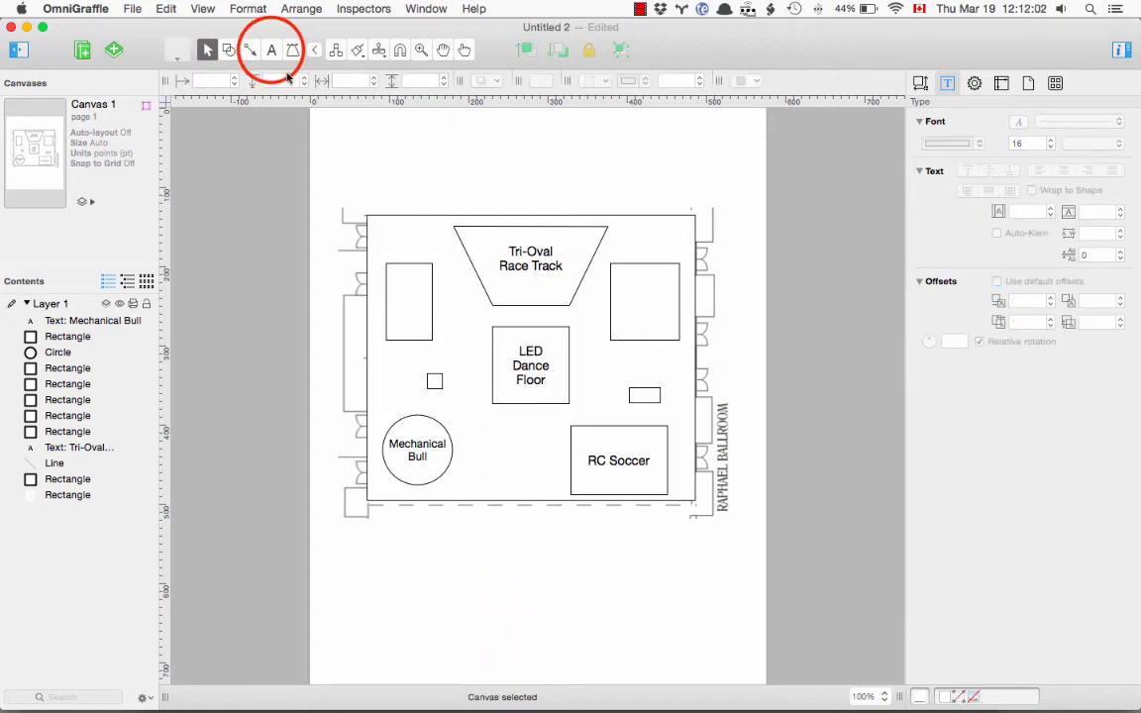
pyautogui.click(434, 591)
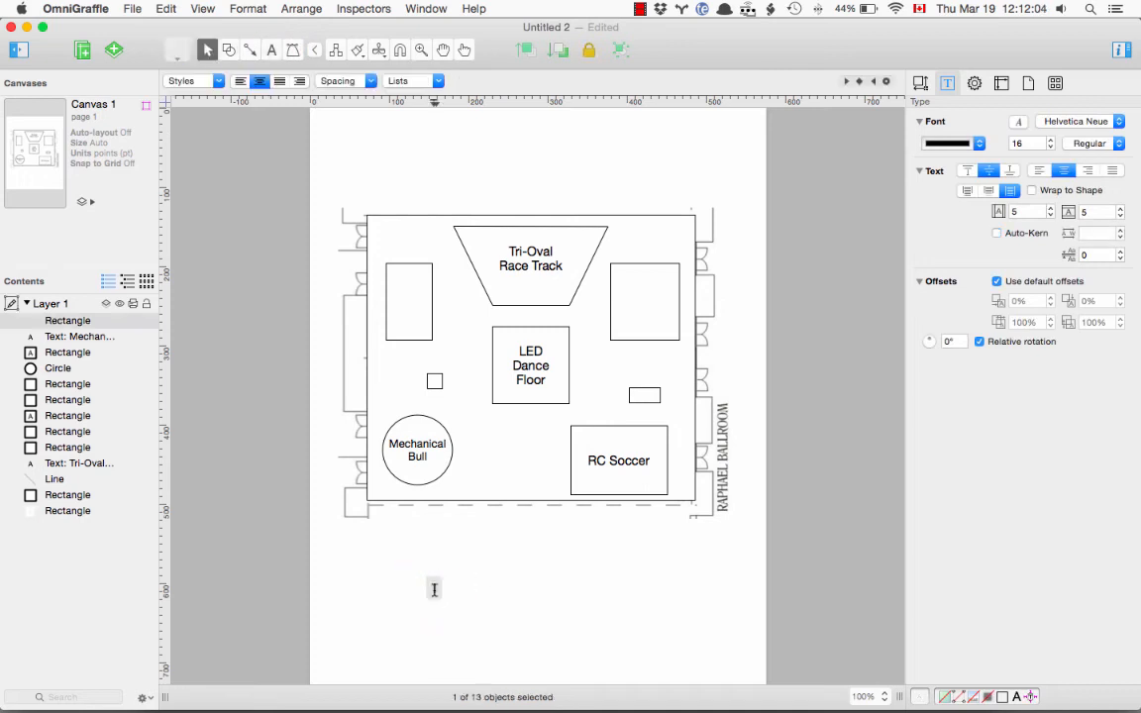
pyautogui.write('Super C')
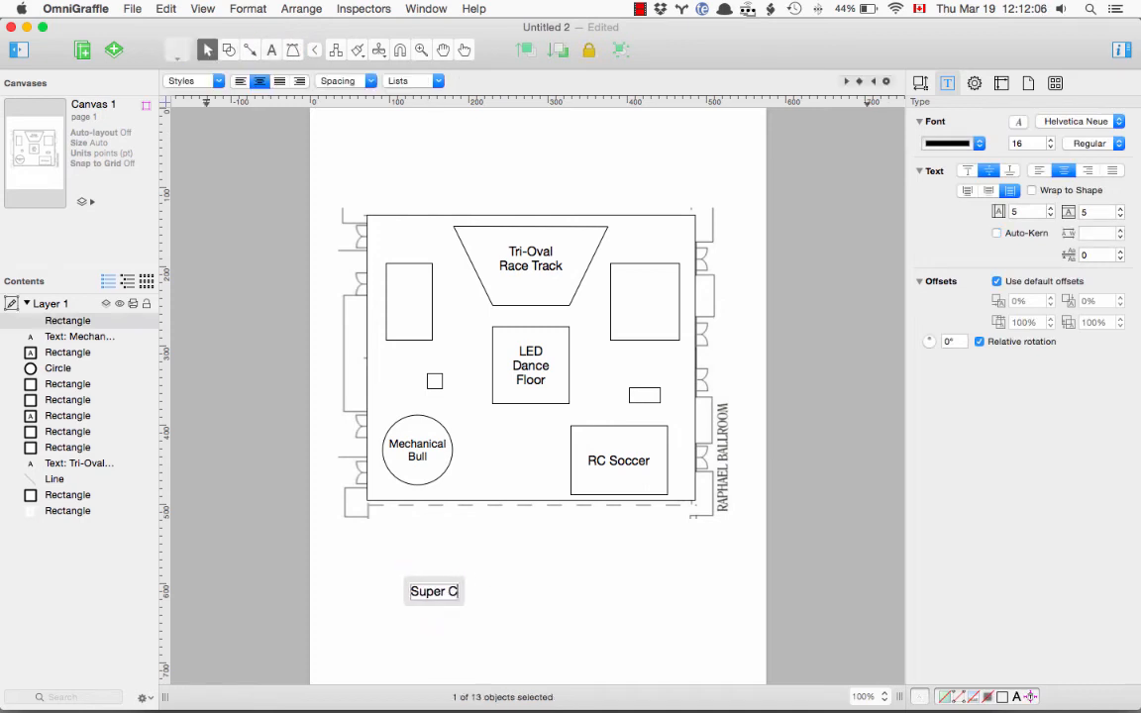
pyautogui.write('hexx')
pyautogui.click(503, 612)
pyautogui.click(436, 591)
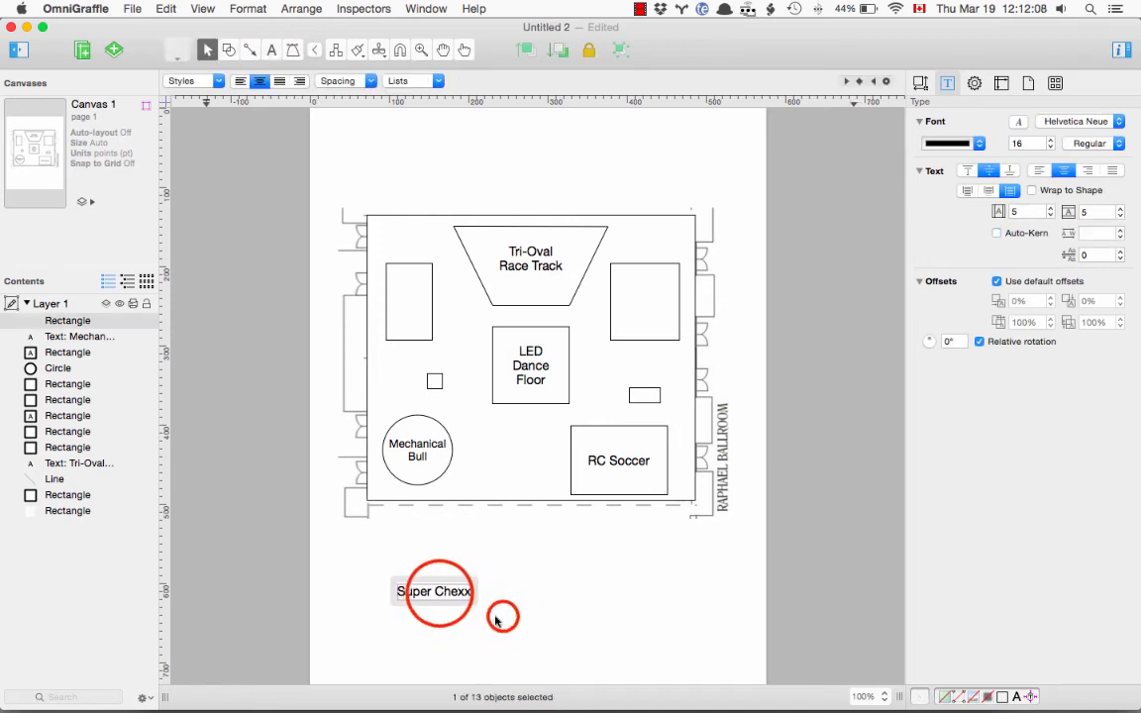
pyautogui.moveTo(441, 597); pyautogui.dragTo(429, 381)
pyautogui.click(455, 551)
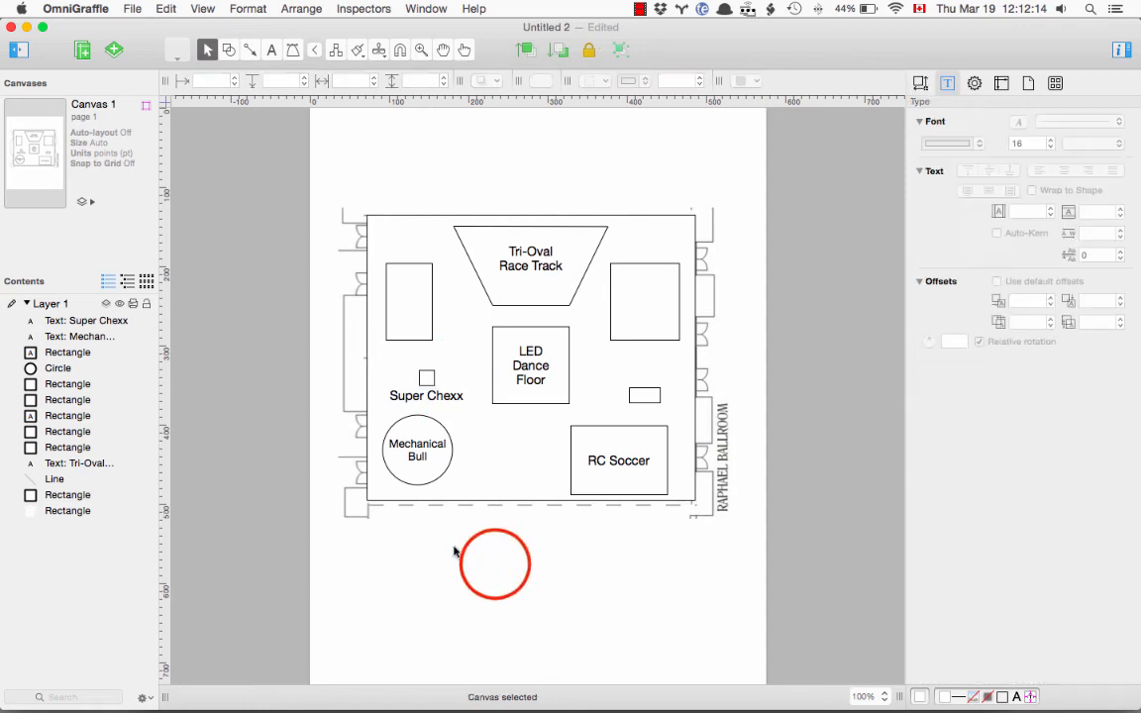
# Step: Label the tall rectangle in the room's upper-left area "Top Shot Hockey" with each word on its own line, and reselect the rectangle
pyautogui.doubleClick(410, 317)
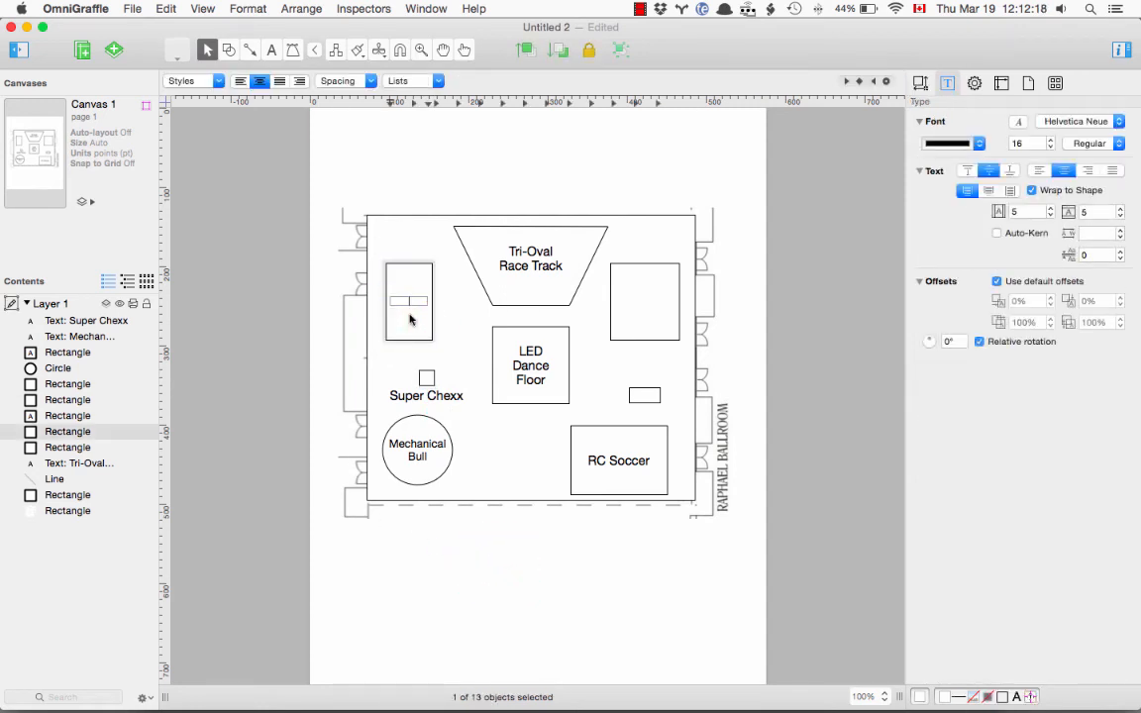
pyautogui.write('Top')
pyautogui.press('Return')
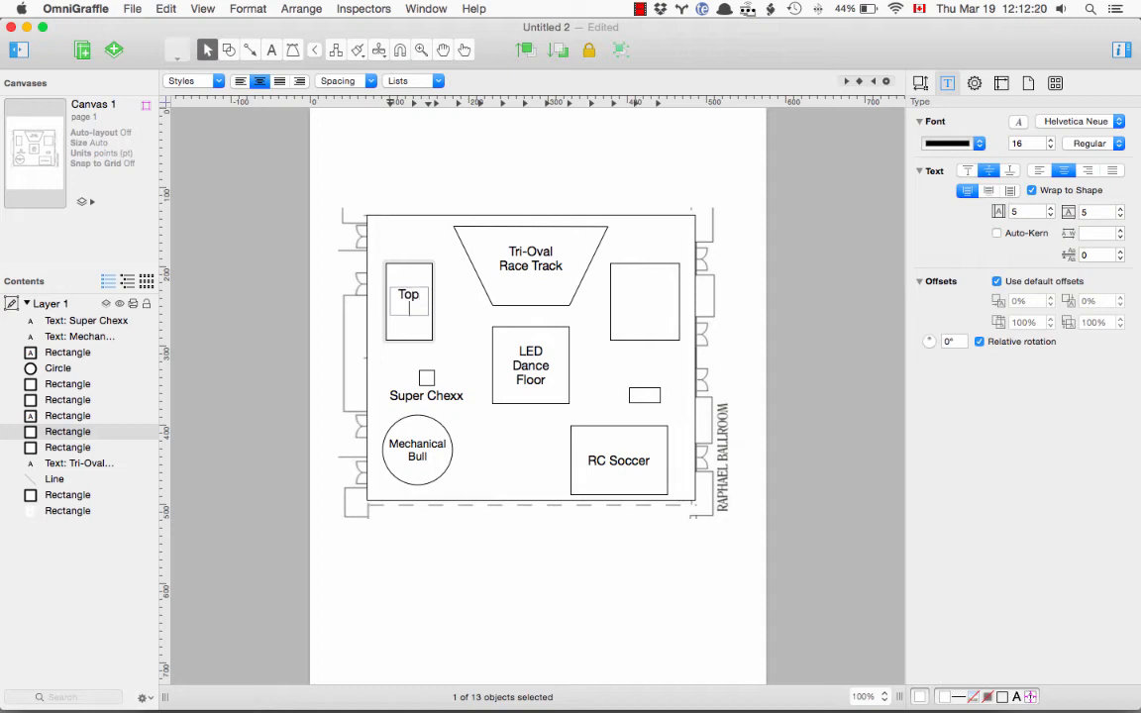
pyautogui.press('BackSpace')
pyautogui.press('BackSpace')
pyautogui.press('BackSpace')
pyautogui.write('hot')
pyautogui.press('Return')
pyautogui.write('Hockey')
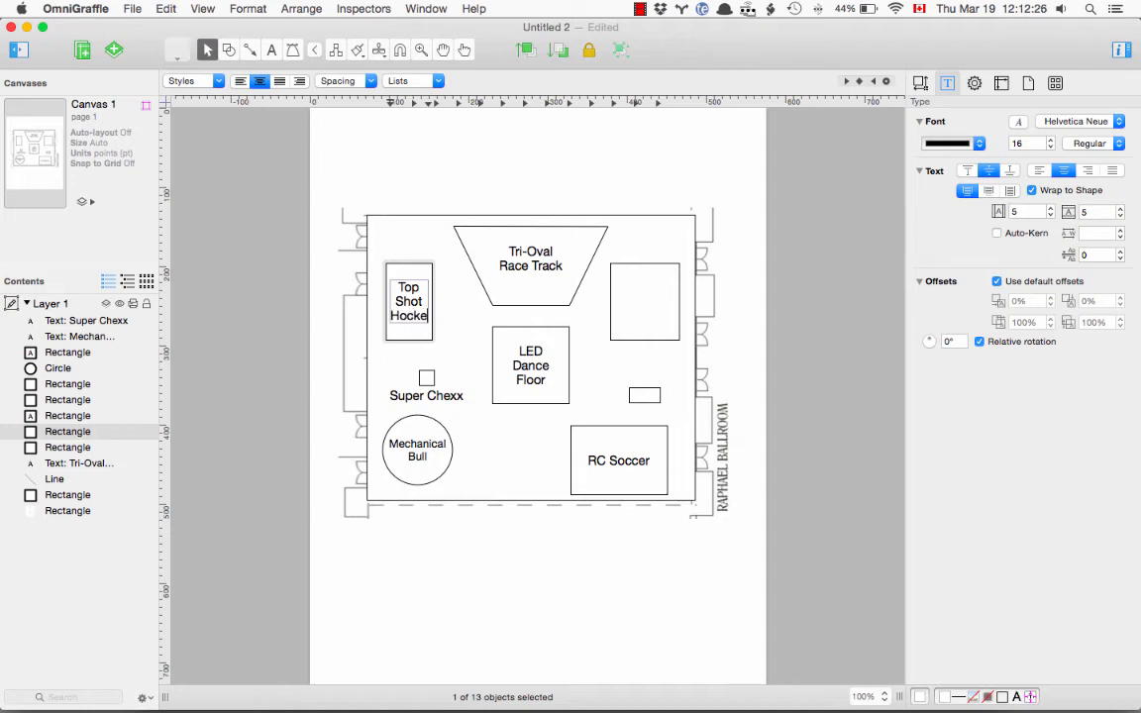
pyautogui.click(420, 186)
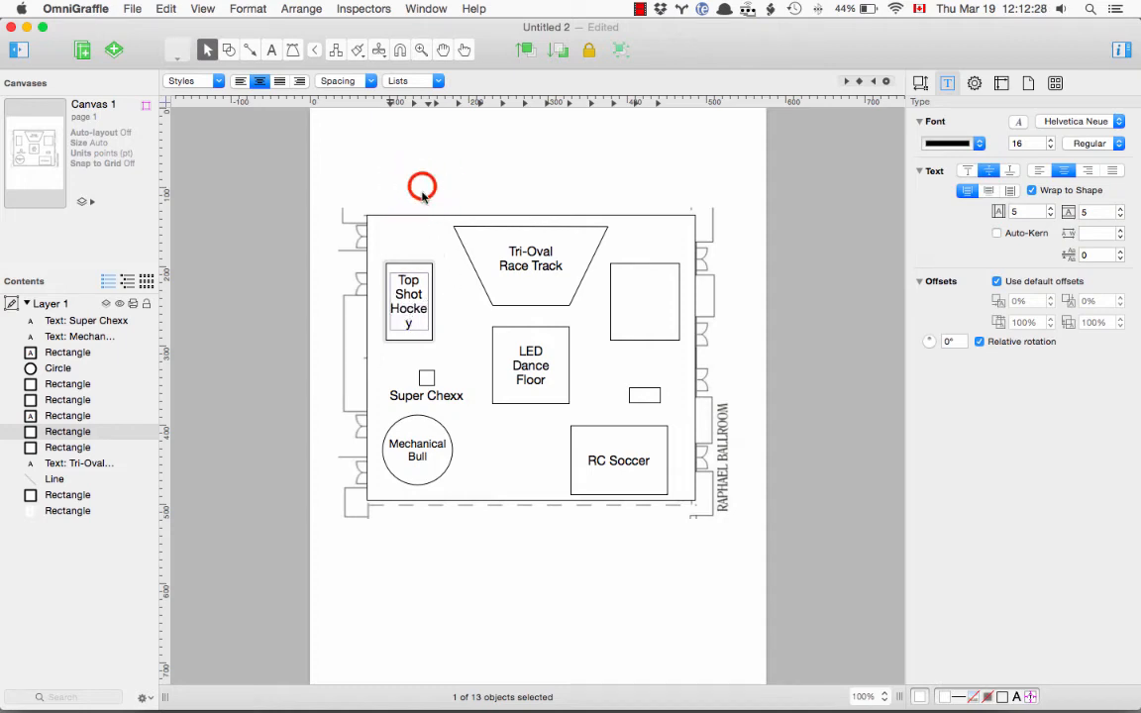
pyautogui.click(415, 309)
pyautogui.click(418, 317)
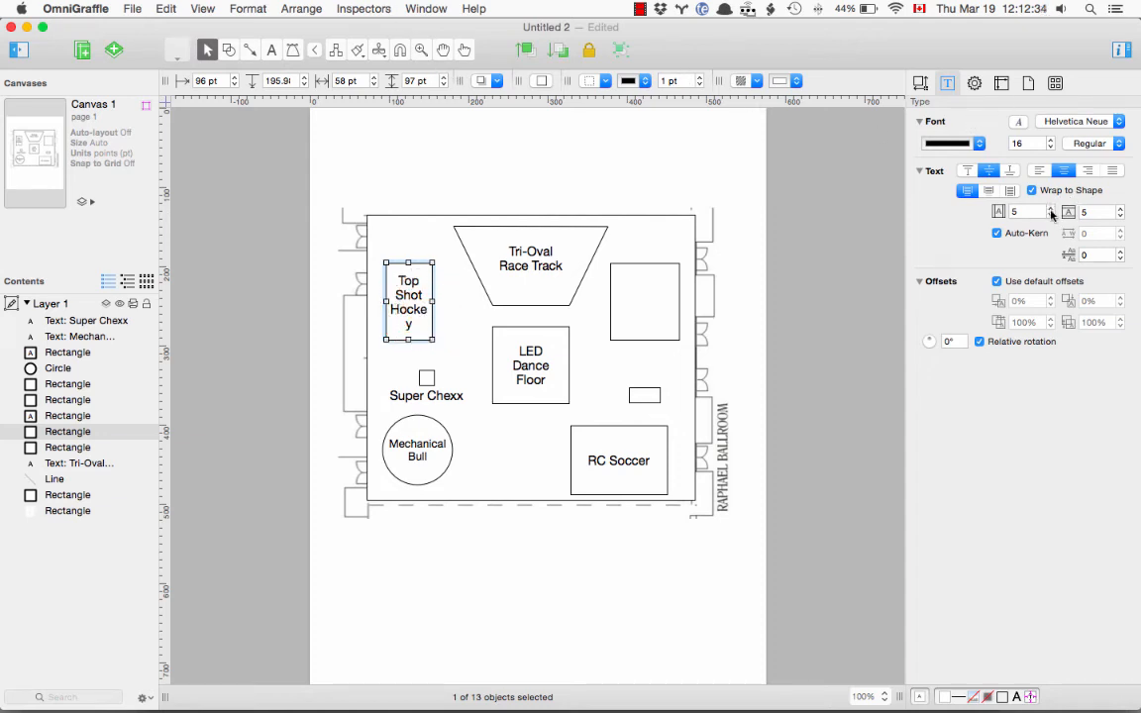
# Step: Reduce the font size of the "Top Shot Hockey" label to 14 and deselect the rectangle
pyautogui.click(1050, 147)
pyautogui.click(1050, 147)
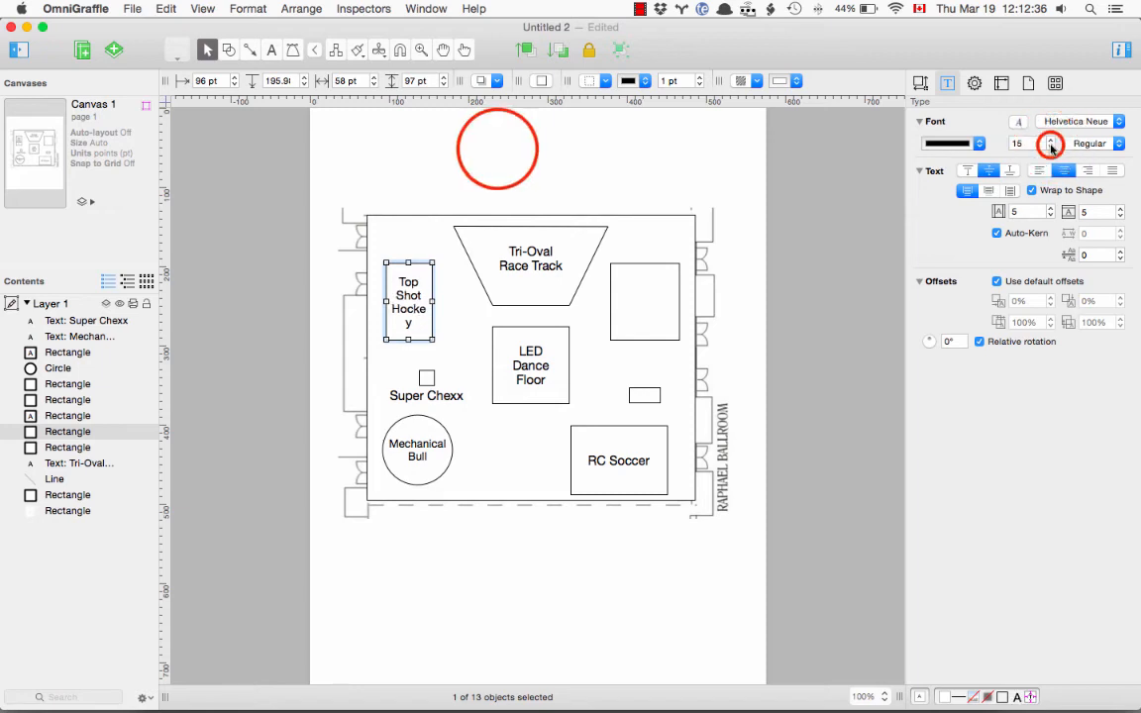
pyautogui.click(498, 148)
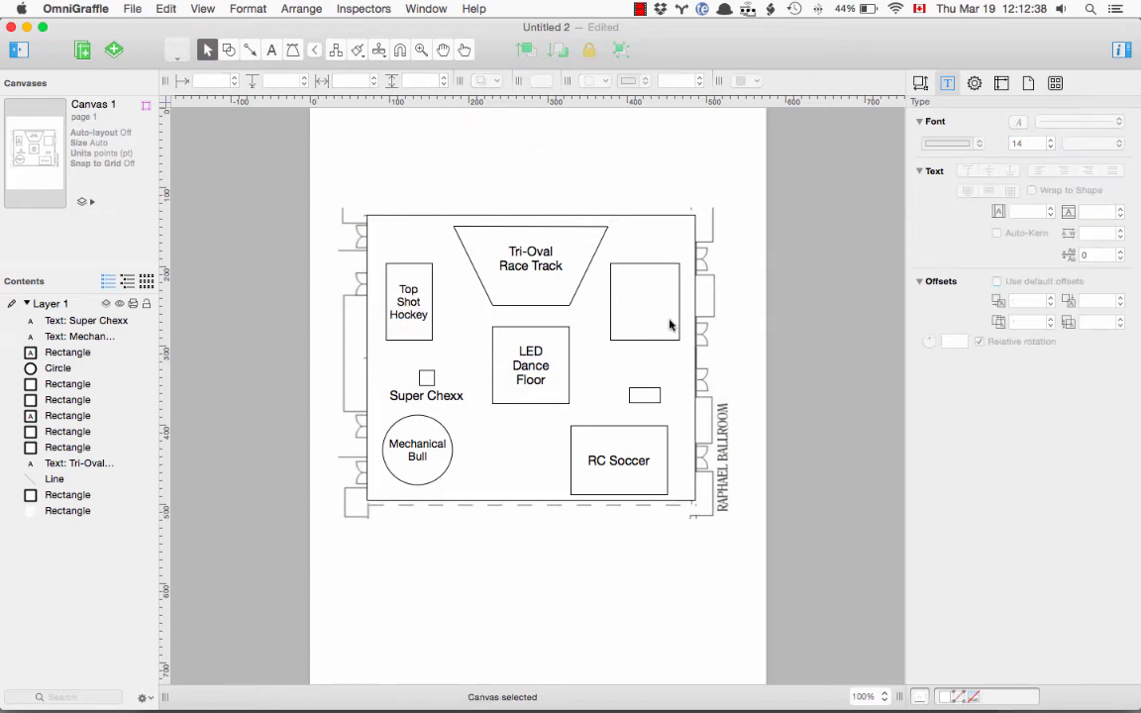
# Step: Label the rectangle in the room's upper-right area "Pro Launch Driving Cage" with each word on its own line
pyautogui.doubleClick(640, 313)
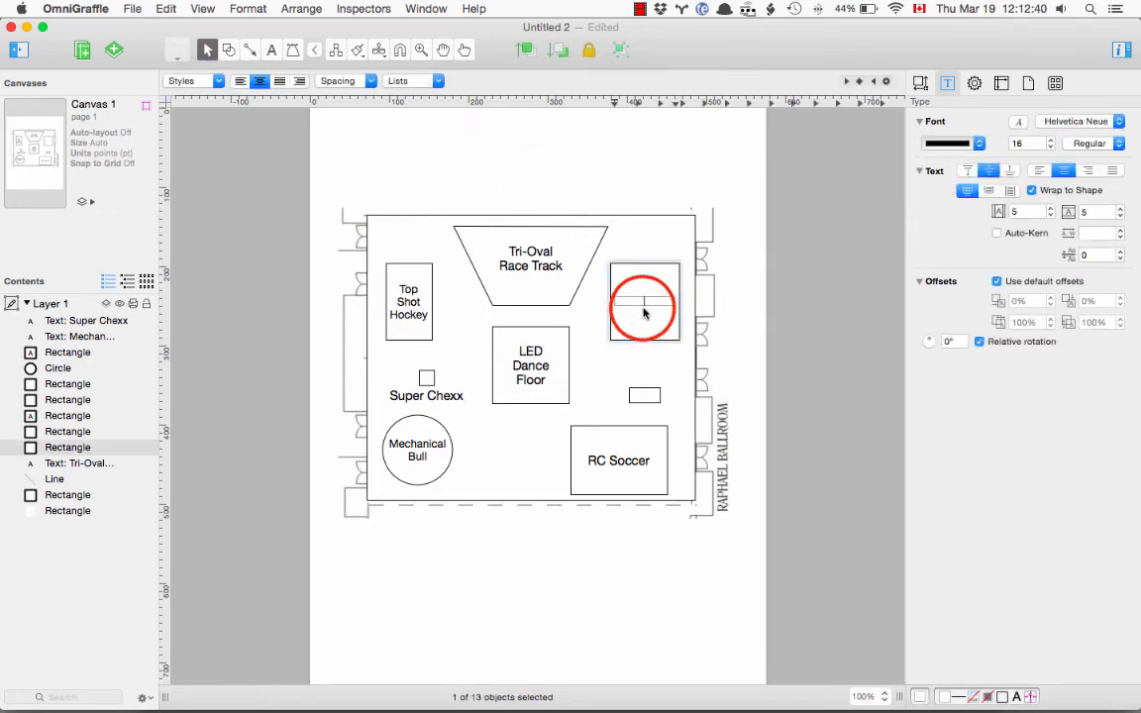
pyautogui.write('P')
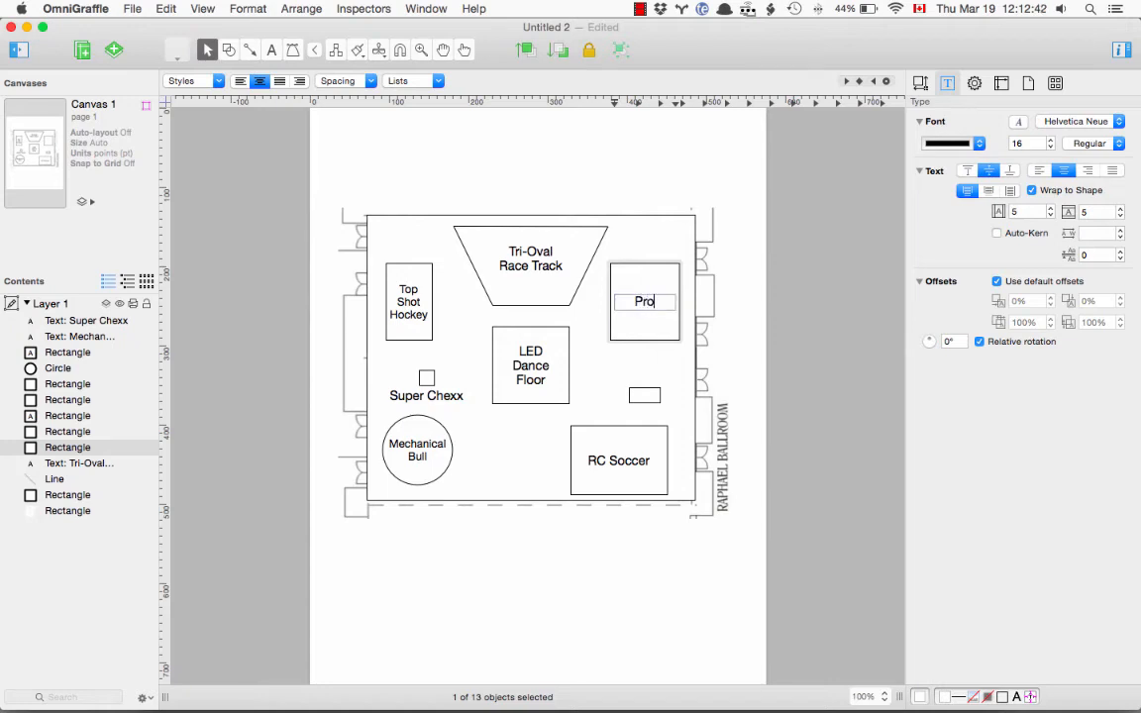
pyautogui.write('ro')
pyautogui.press('Return')
pyautogui.write('Lau')
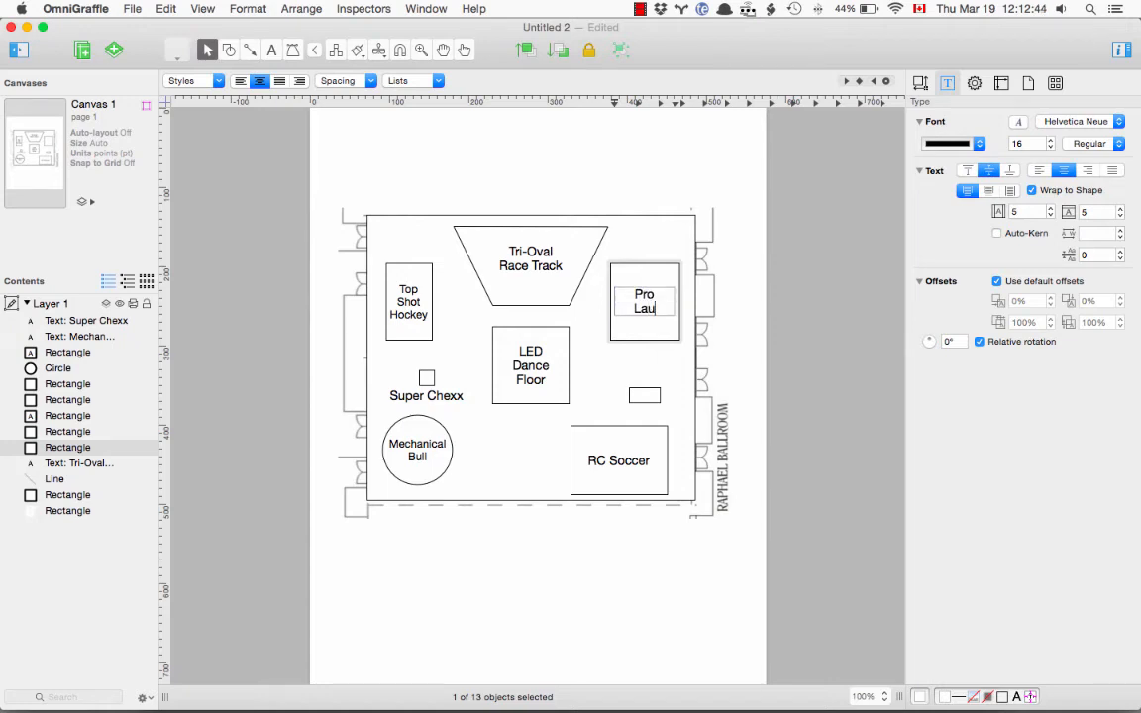
pyautogui.write('ng')
pyautogui.press('BackSpace')
pyautogui.write('ch')
pyautogui.press('Return')
pyautogui.write('Dr')
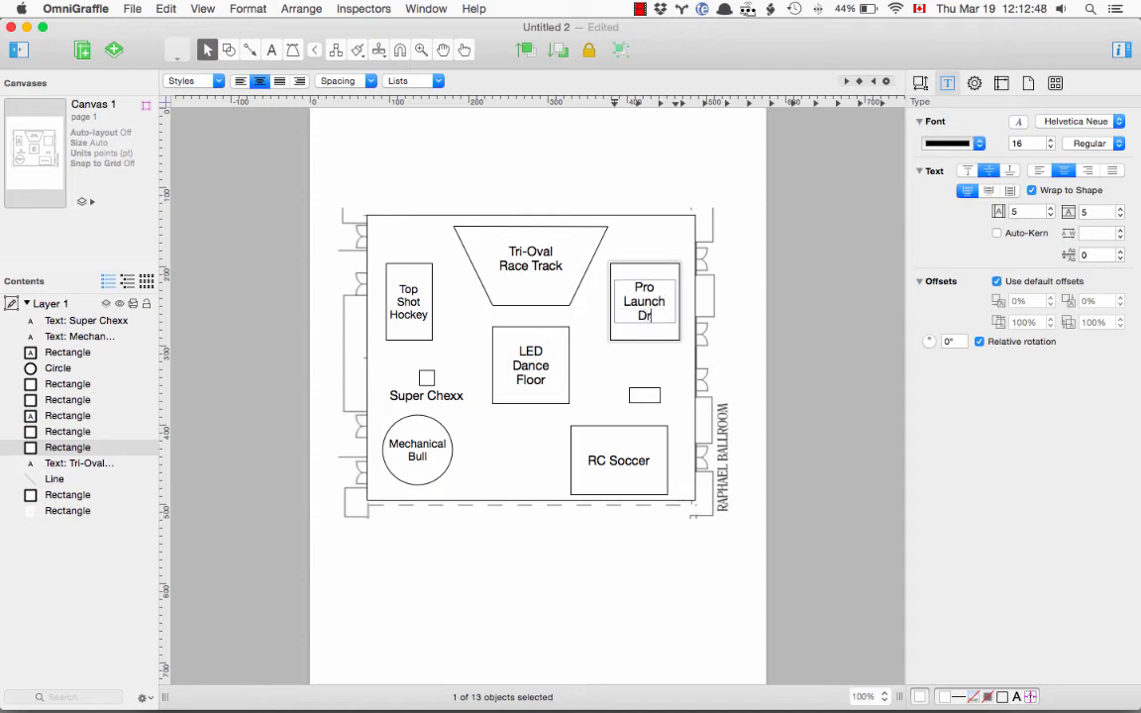
pyautogui.write('iving')
pyautogui.press('Return')
pyautogui.write('Ca')
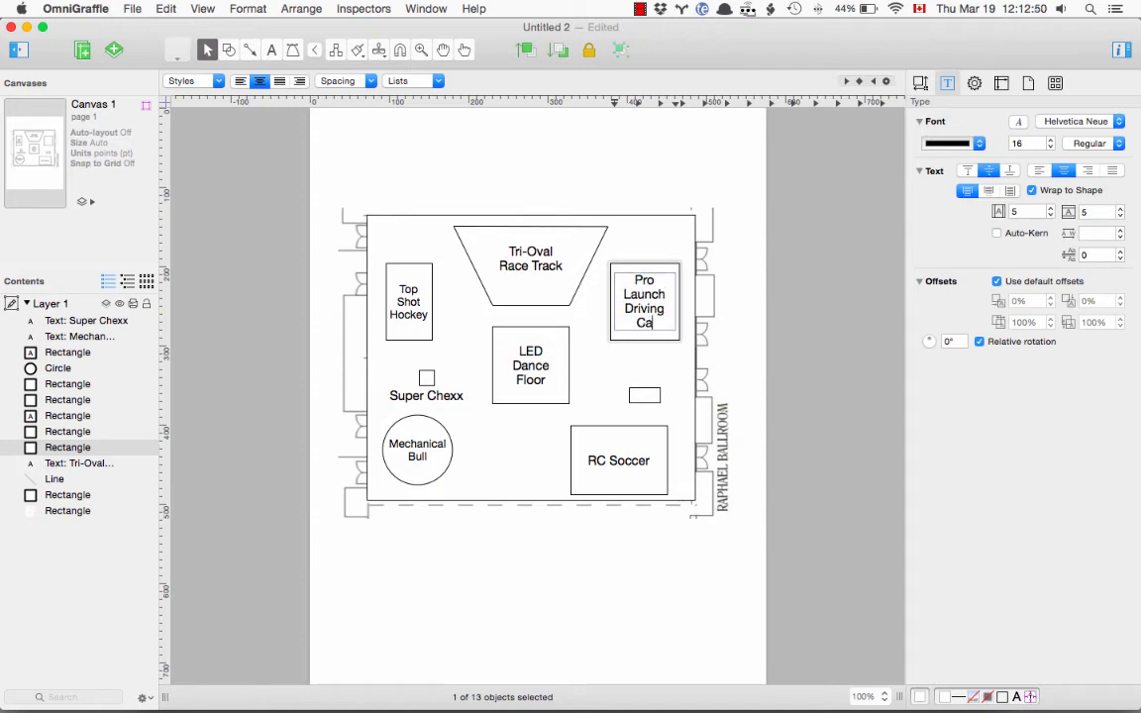
pyautogui.write('ge')
pyautogui.click(645, 396)
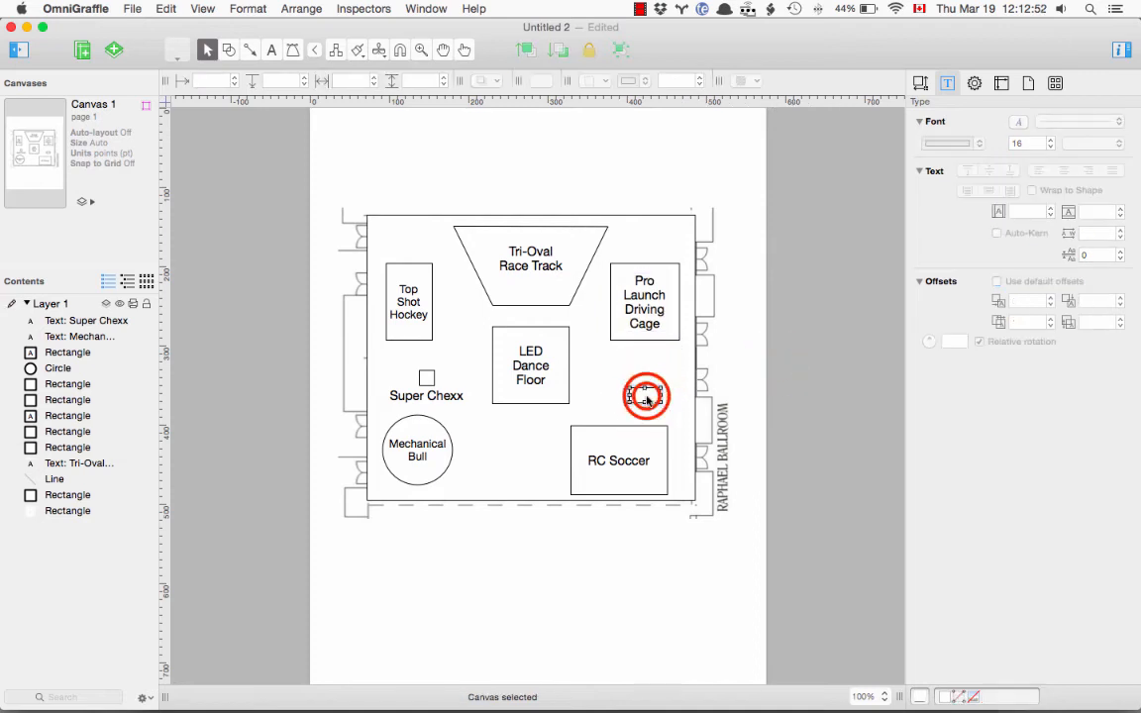
pyautogui.doubleClick(646, 396)
pyautogui.click(772, 387)
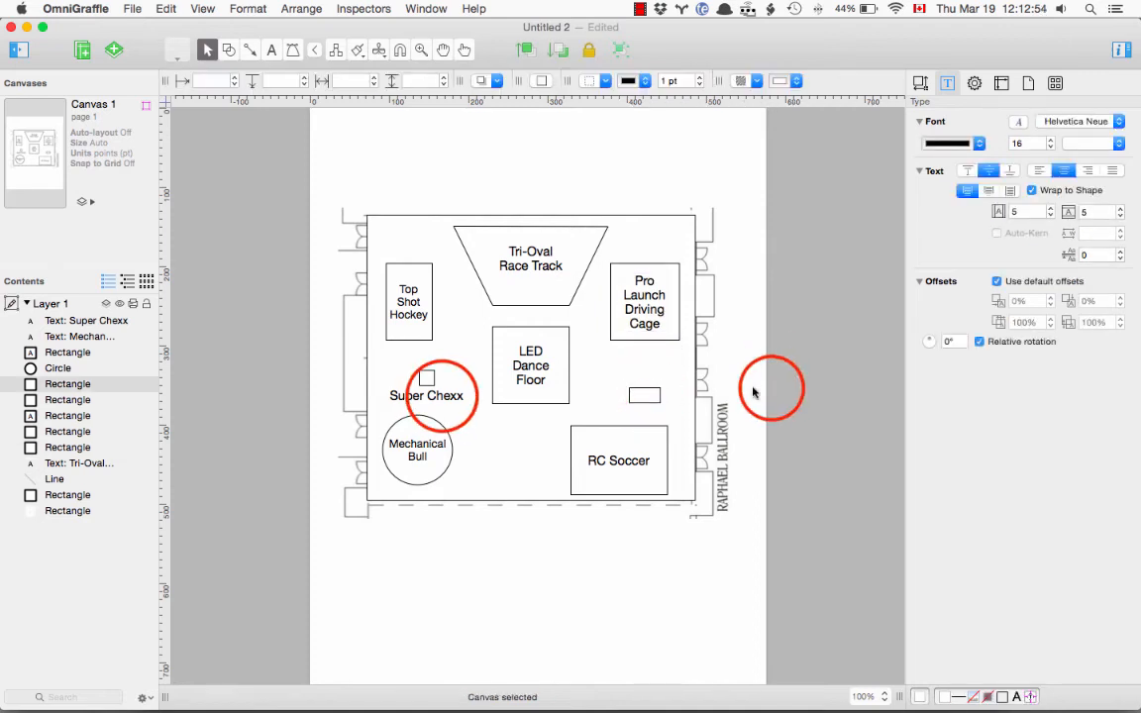
# Step: Duplicate the "Super Chexx" label, place the copy below the dance floor, and change its text to "Air Hockey"
pyautogui.click(455, 394)
pyautogui.press('cmd+c')
pyautogui.press('cmd+v')
pyautogui.moveTo(453, 407); pyautogui.dragTo(522, 426)
pyautogui.doubleClick(528, 427)
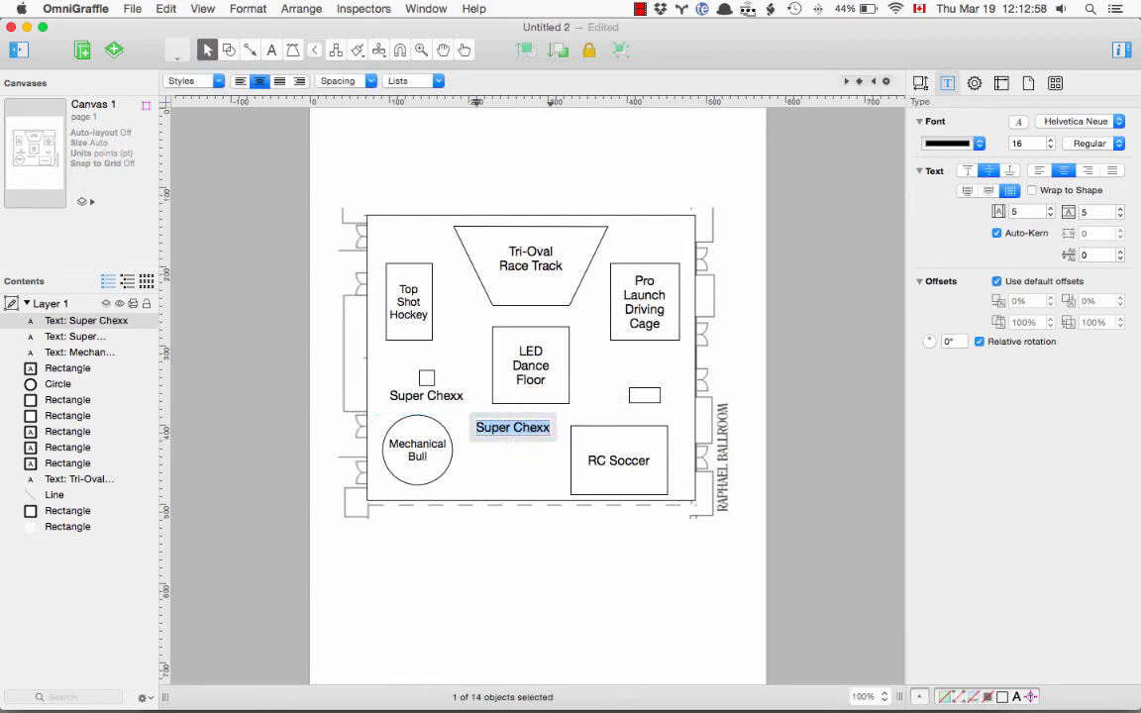
pyautogui.write('Air Hockey')
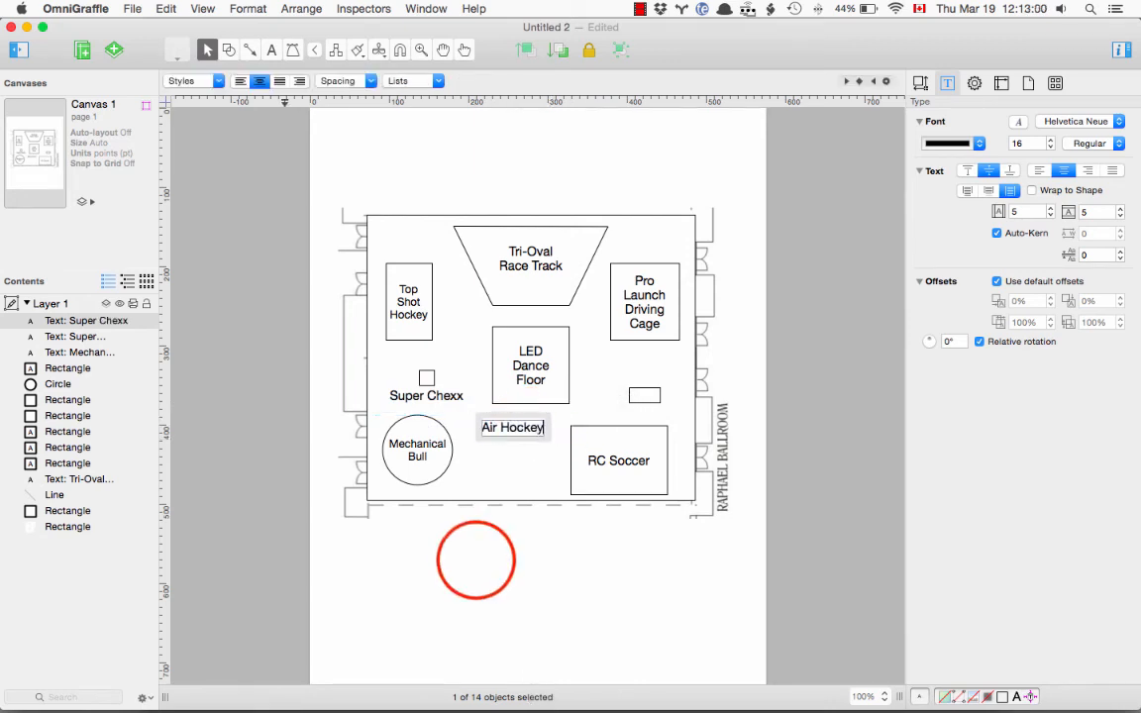
pyautogui.click(479, 554)
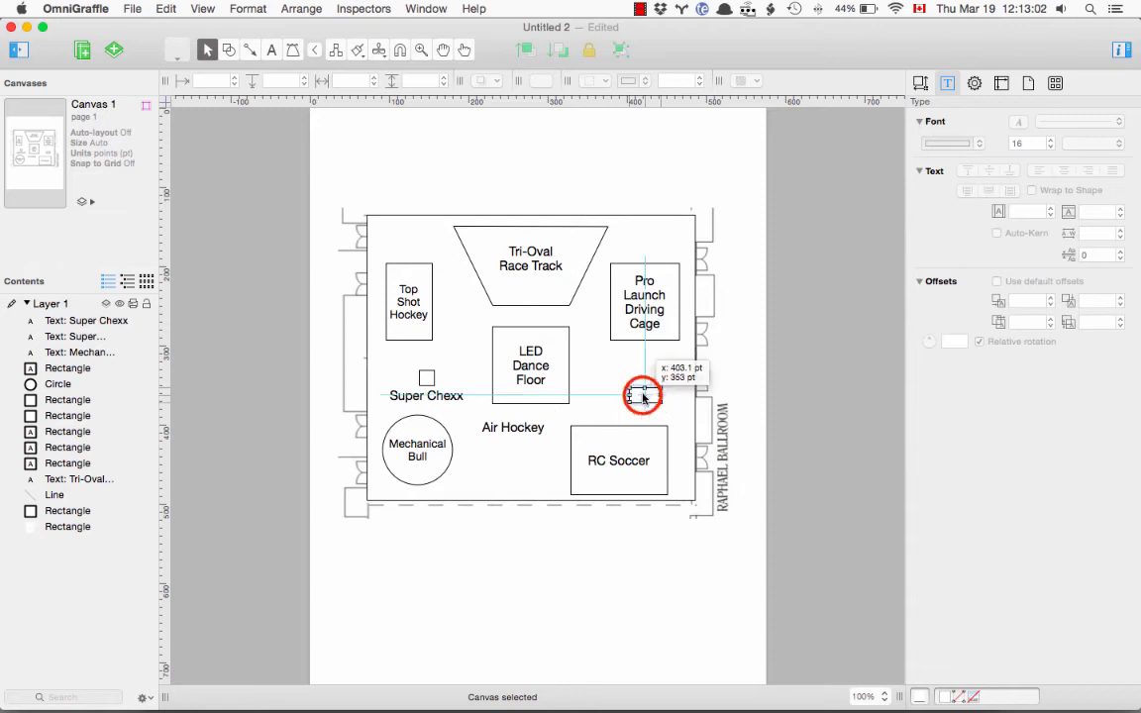
# Step: Shift the small rectangle above RC Soccer slightly upward and position the "Air Hockey" label directly beneath it
pyautogui.moveTo(643, 396); pyautogui.dragTo(644, 384)
pyautogui.click(500, 428)
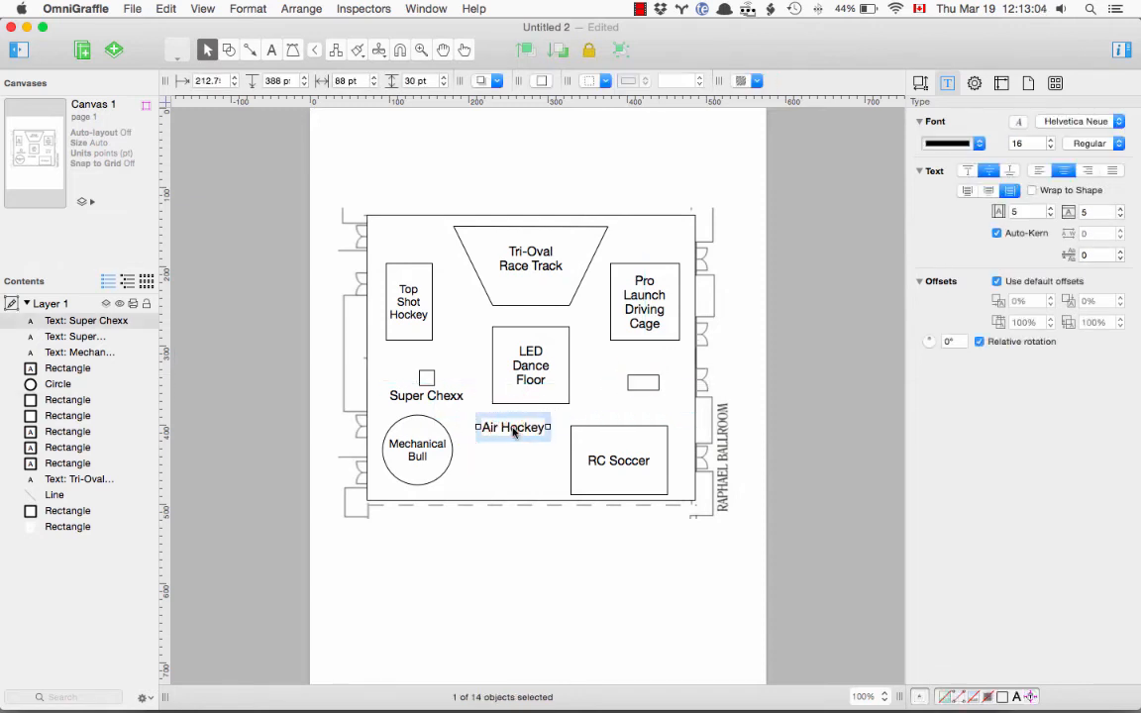
pyautogui.moveTo(513, 432); pyautogui.dragTo(649, 406)
pyautogui.click(793, 325)
pyautogui.click(768, 396)
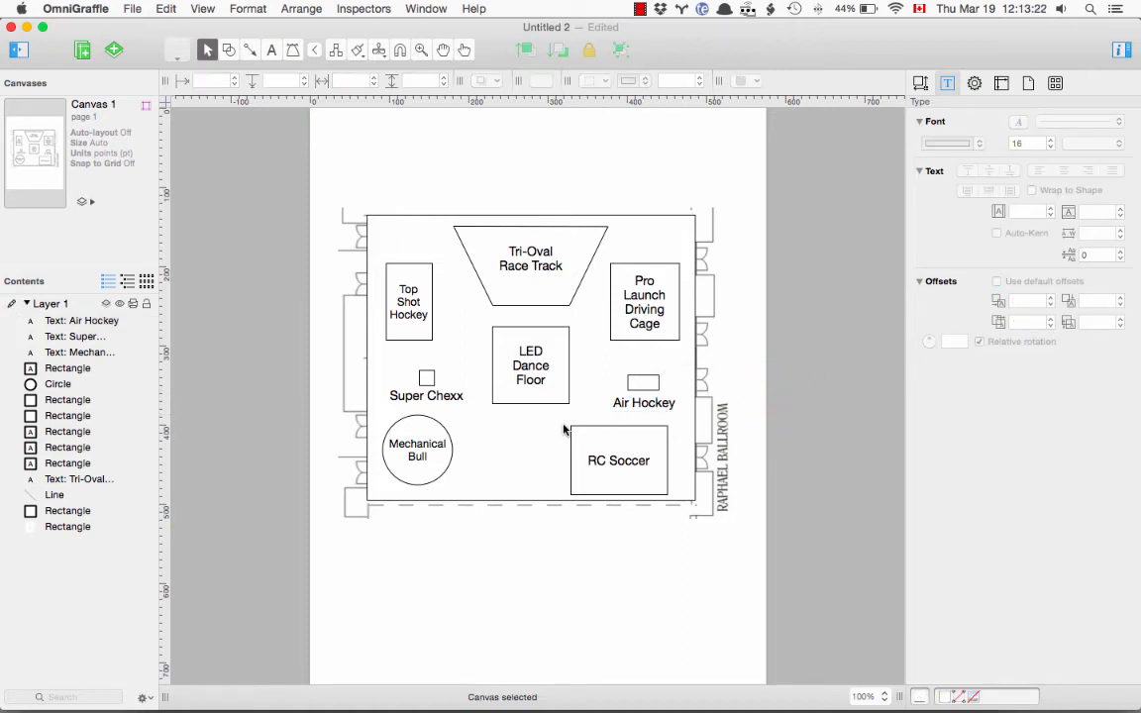
# Step: Try placing the Mechanical Bull circle directly beneath the LED Dance Floor, and undo the move
pyautogui.moveTo(424, 432); pyautogui.dragTo(535, 444)
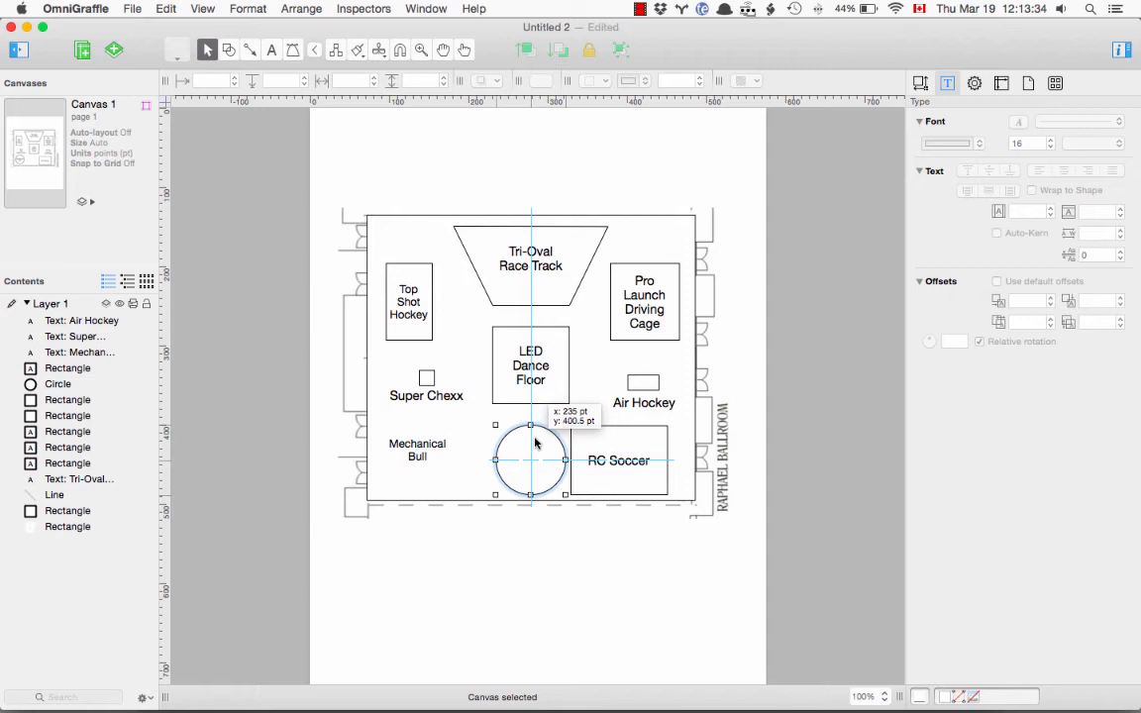
pyautogui.moveTo(535, 443); pyautogui.dragTo(535, 444)
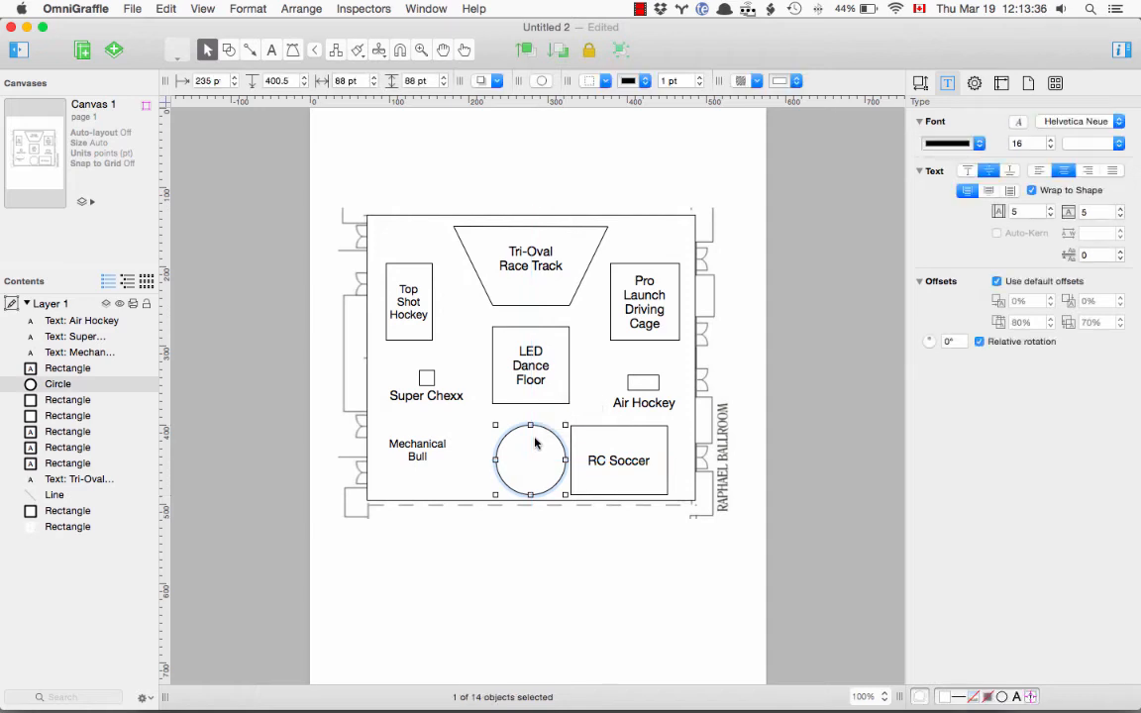
pyautogui.press('cmd+z')
pyautogui.click(490, 535)
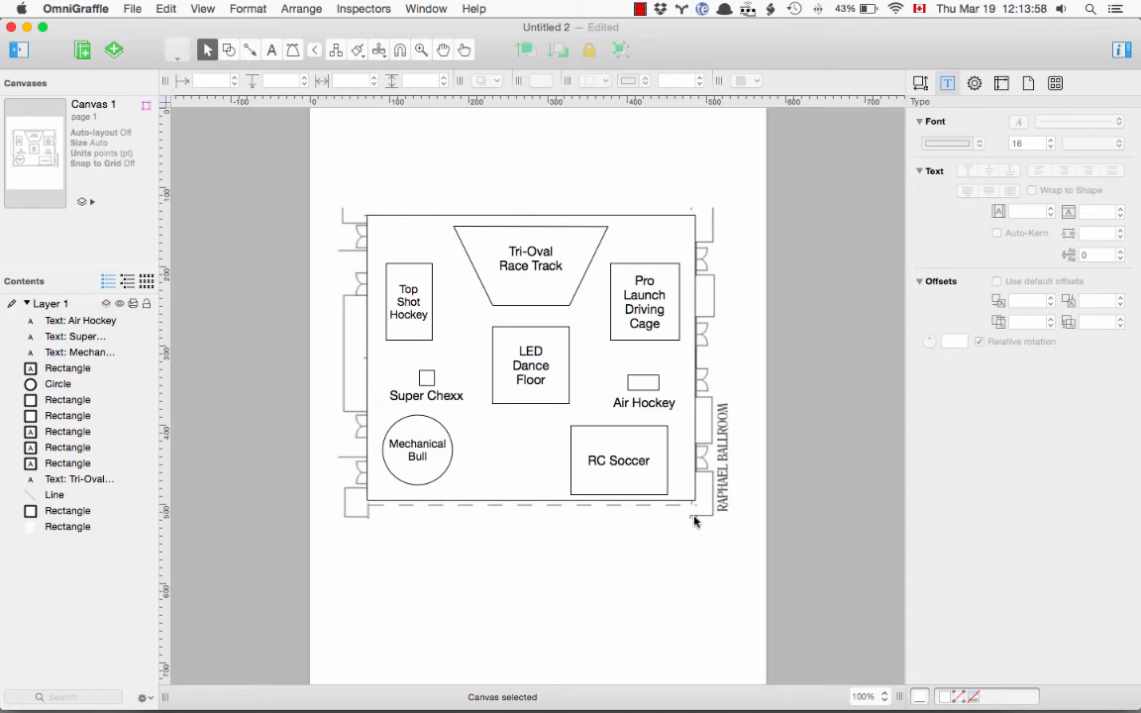
# Step: Draw a small circle above the floor plan and set its width and height to 15 pt
pyautogui.click(229, 51)
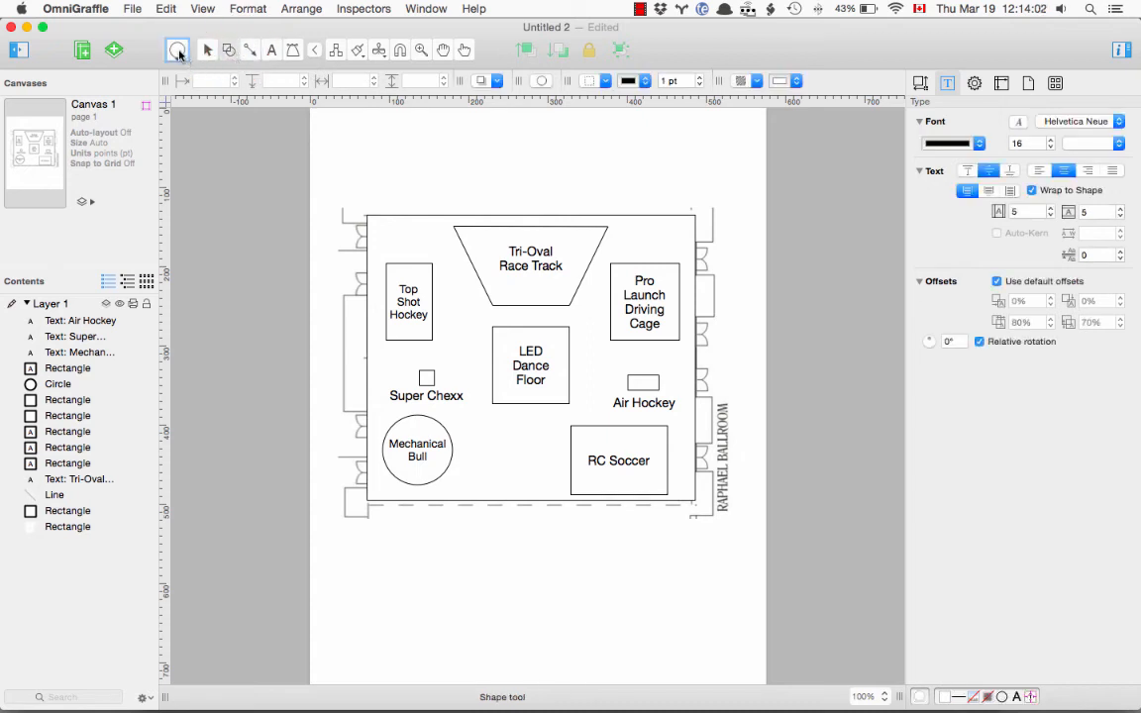
pyautogui.moveTo(359, 133); pyautogui.dragTo(387, 151)
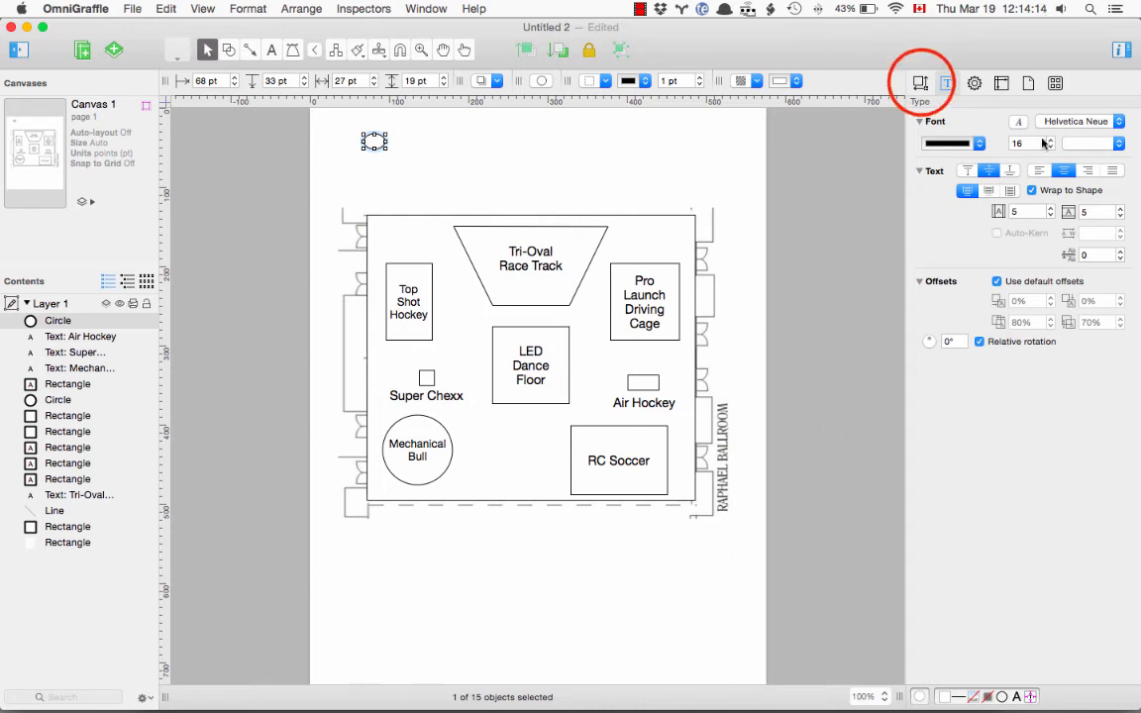
pyautogui.click(920, 82)
pyautogui.scroll(-3, 1077, 591)
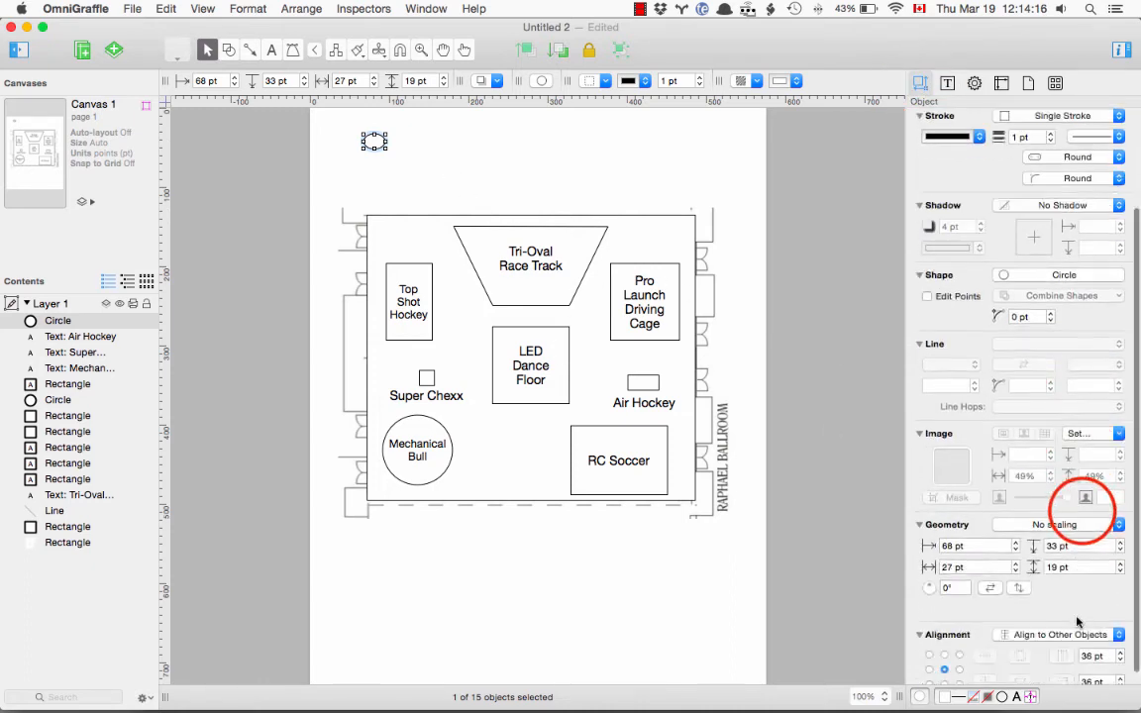
pyautogui.click(1080, 512)
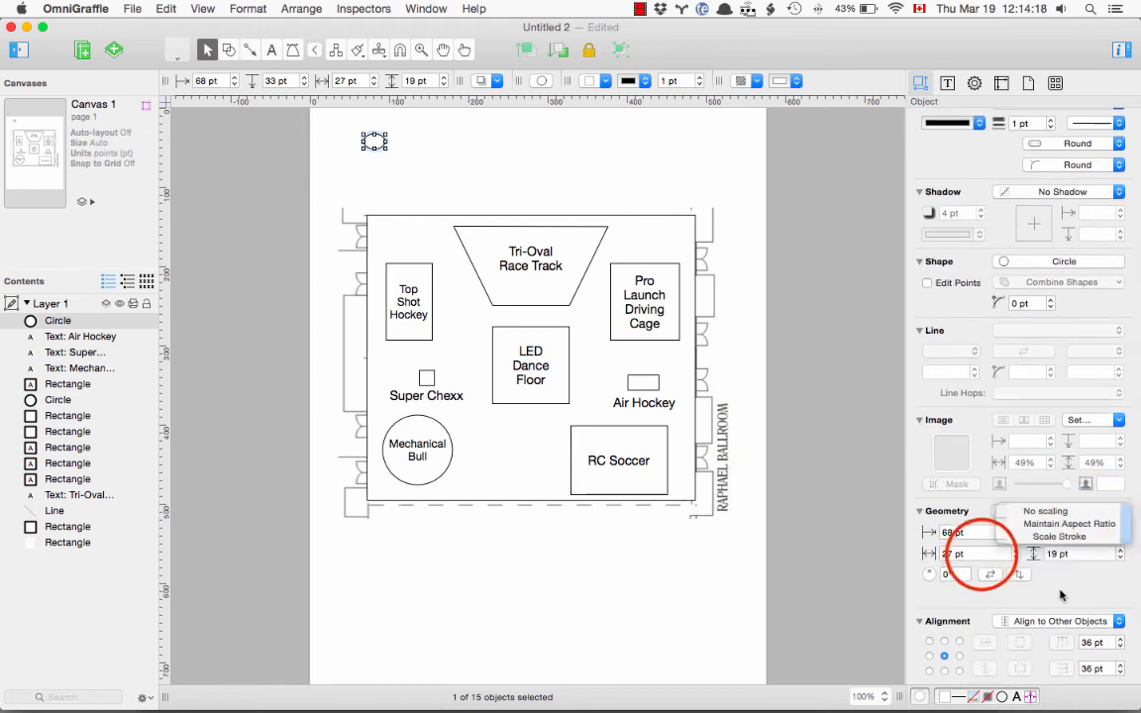
pyautogui.click(981, 555)
pyautogui.moveTo(988, 554); pyautogui.dragTo(929, 553)
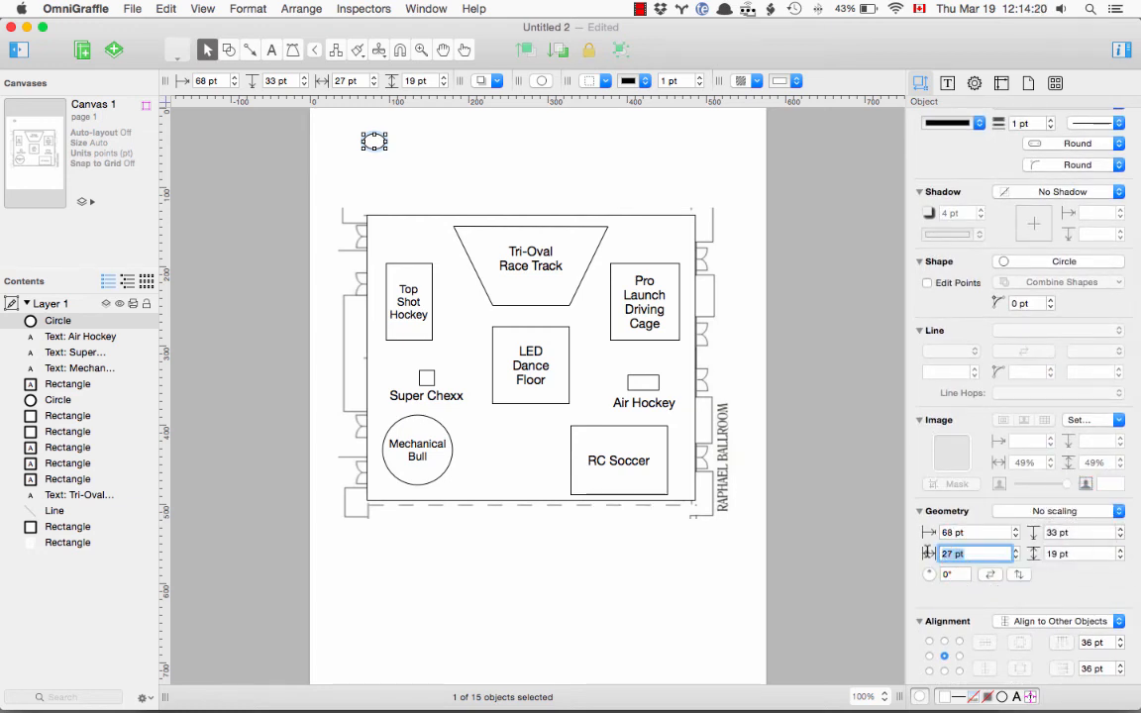
pyautogui.press('Tab')
pyautogui.write('1')
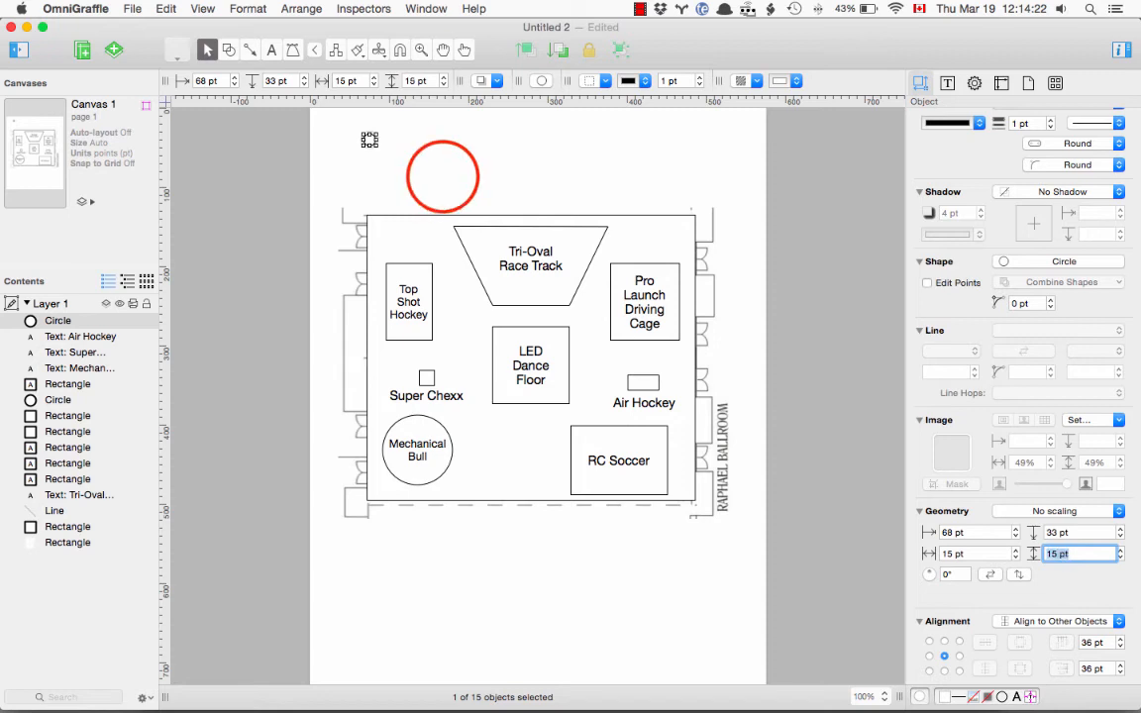
# Step: Move the 15 pt circle into the open area between Mechanical Bull and RC Soccer, at about x 210 pt, y 411 pt
pyautogui.click(372, 144)
pyautogui.click(371, 145)
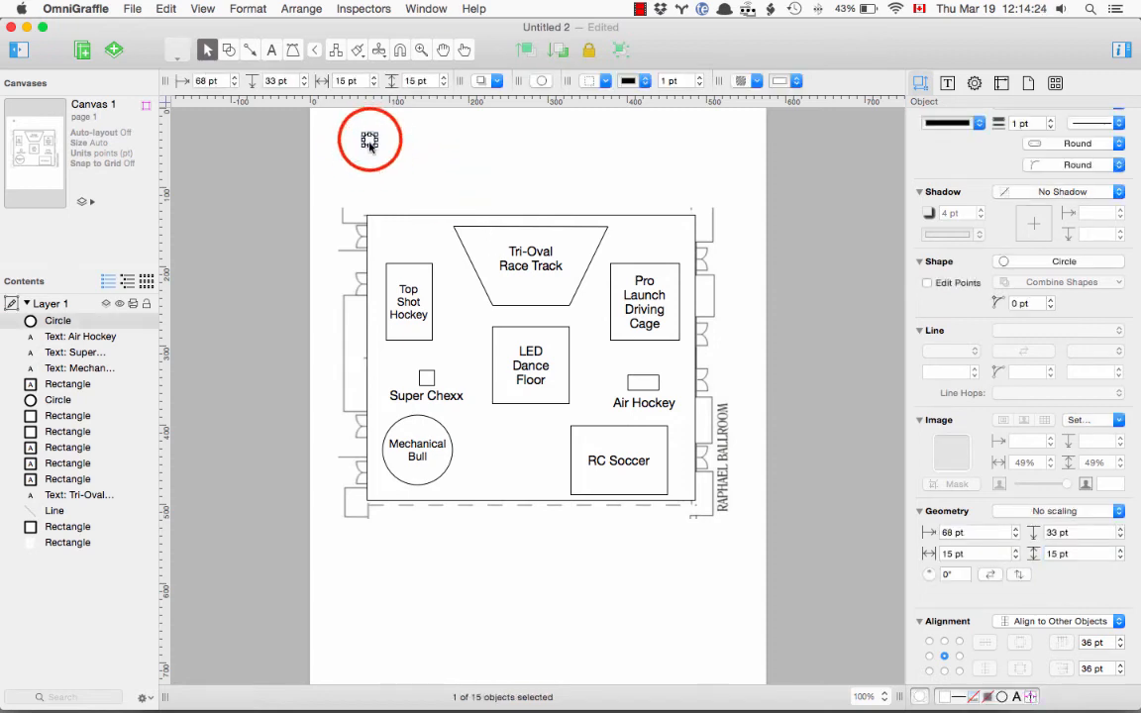
pyautogui.moveTo(372, 144); pyautogui.dragTo(482, 451)
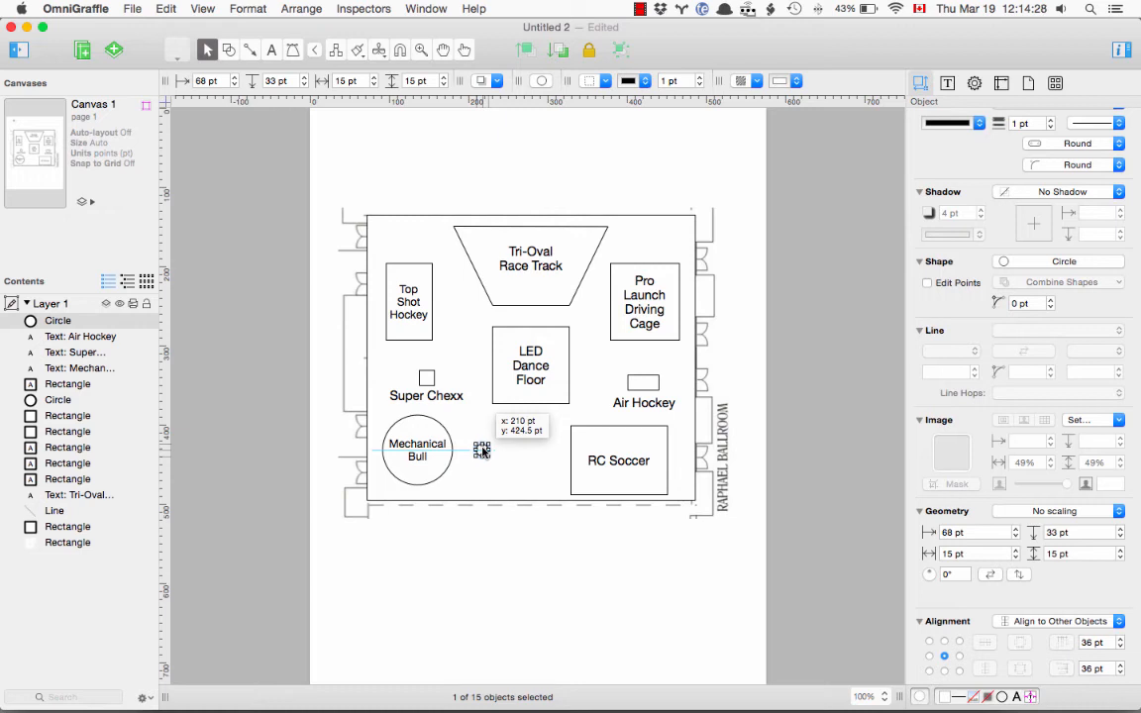
pyautogui.moveTo(482, 451); pyautogui.dragTo(483, 442)
pyautogui.click(490, 444)
# Step: Duplicate the 15 pt circle and place the copy directly beneath the original
pyautogui.click(481, 440)
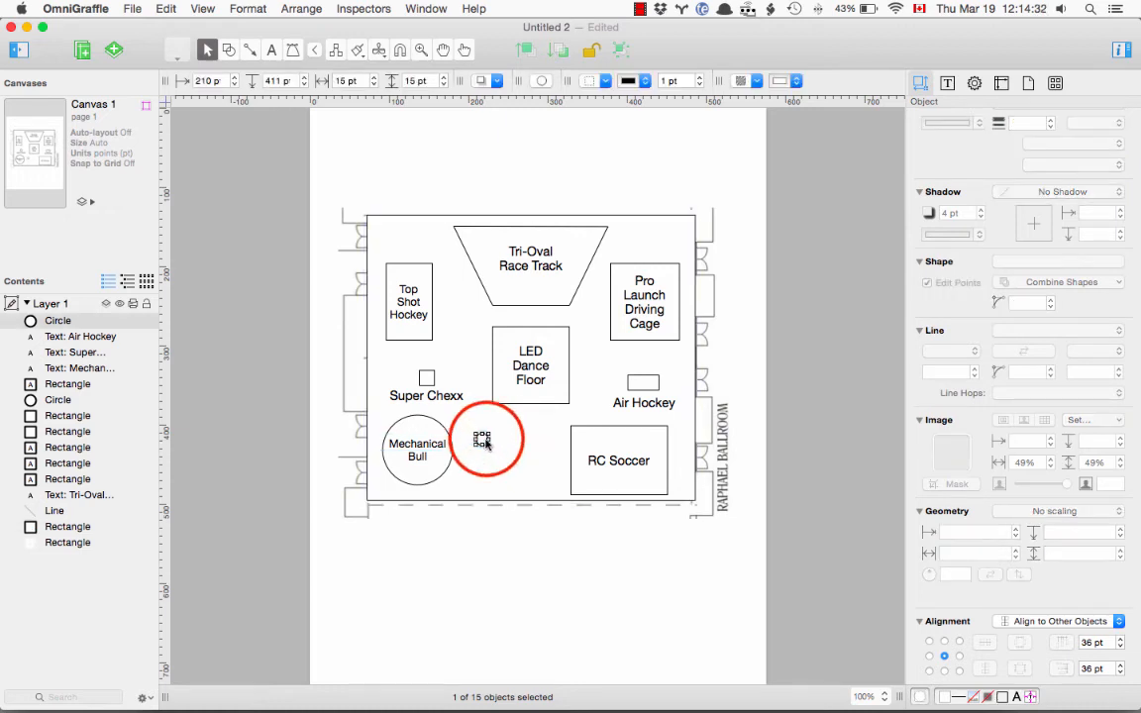
pyautogui.press('super+c')
pyautogui.press('super+v')
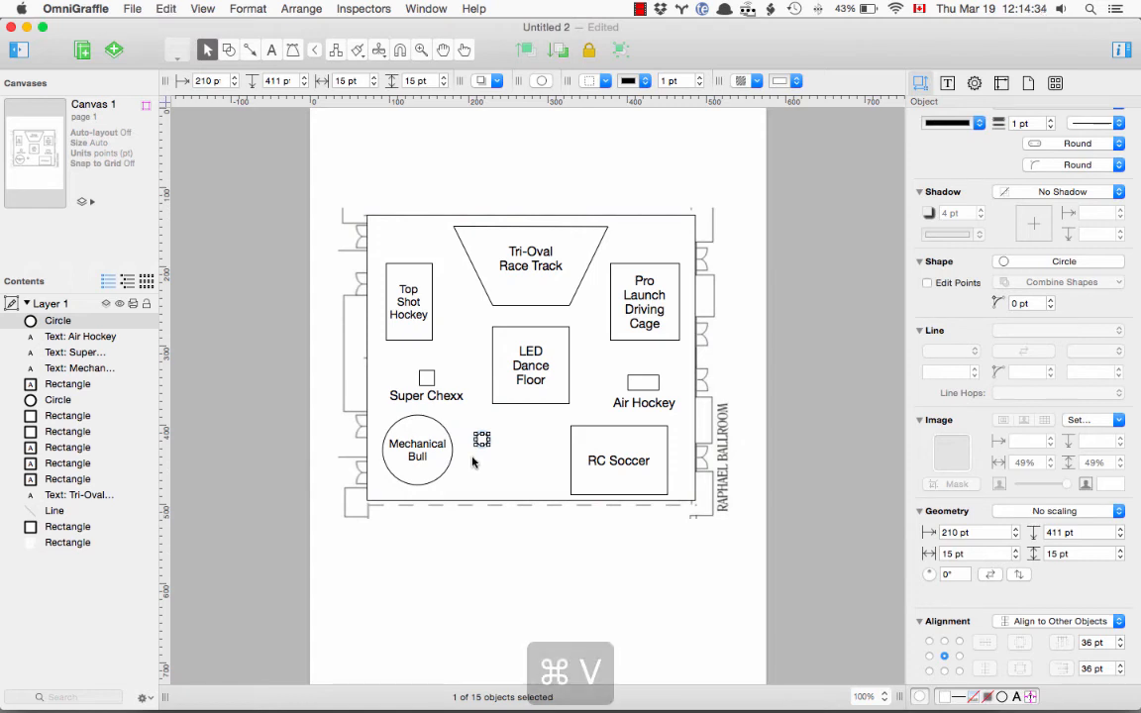
pyautogui.click(488, 448)
pyautogui.moveTo(488, 448); pyautogui.dragTo(481, 468)
# Step: Shift the stacked pair of small circles beneath the dance floor and place a duplicate pair beside Air Hockey
pyautogui.moveTo(469, 421); pyautogui.dragTo(597, 406)
pyautogui.press('super+c')
pyautogui.press('super+v')
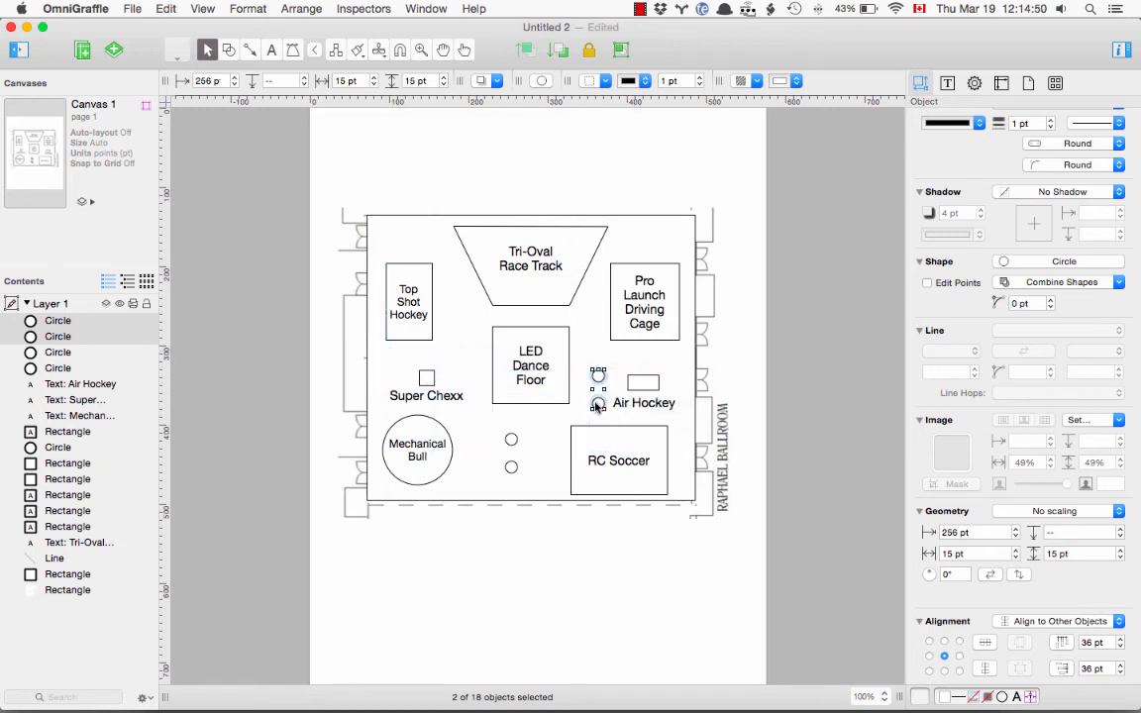
# Step: Try rotating the duplicated pair of circles by 90°, and undo the rotation
pyautogui.click(954, 573)
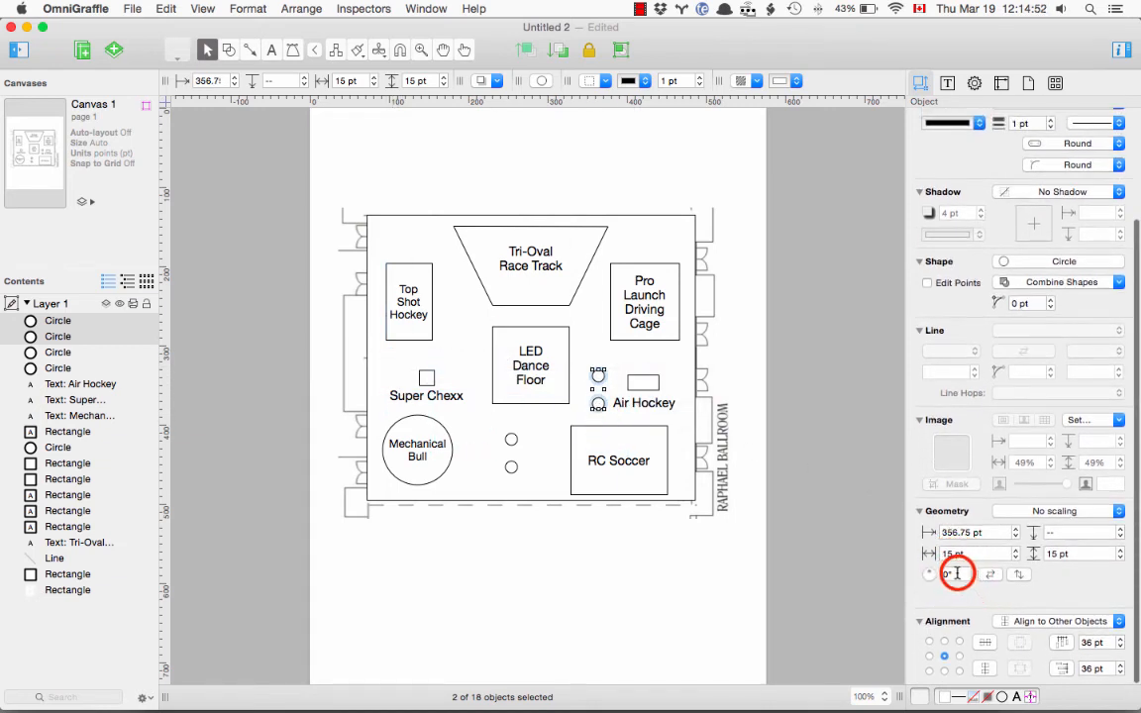
pyautogui.write('90.')
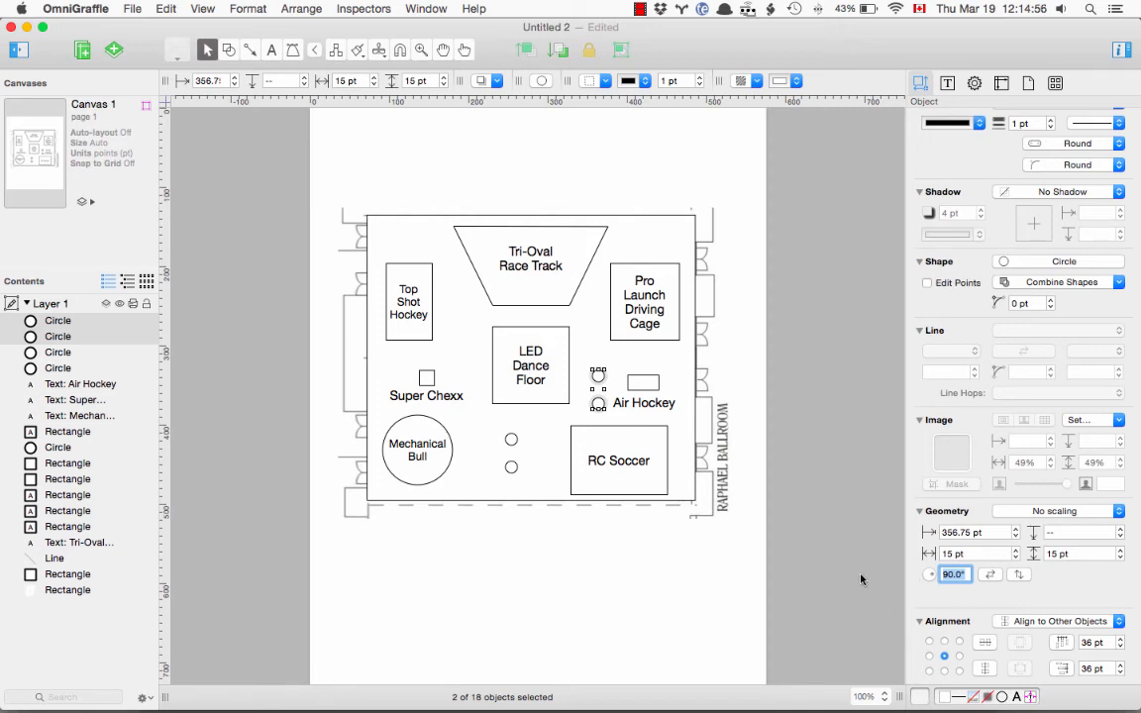
pyautogui.press('super+z')
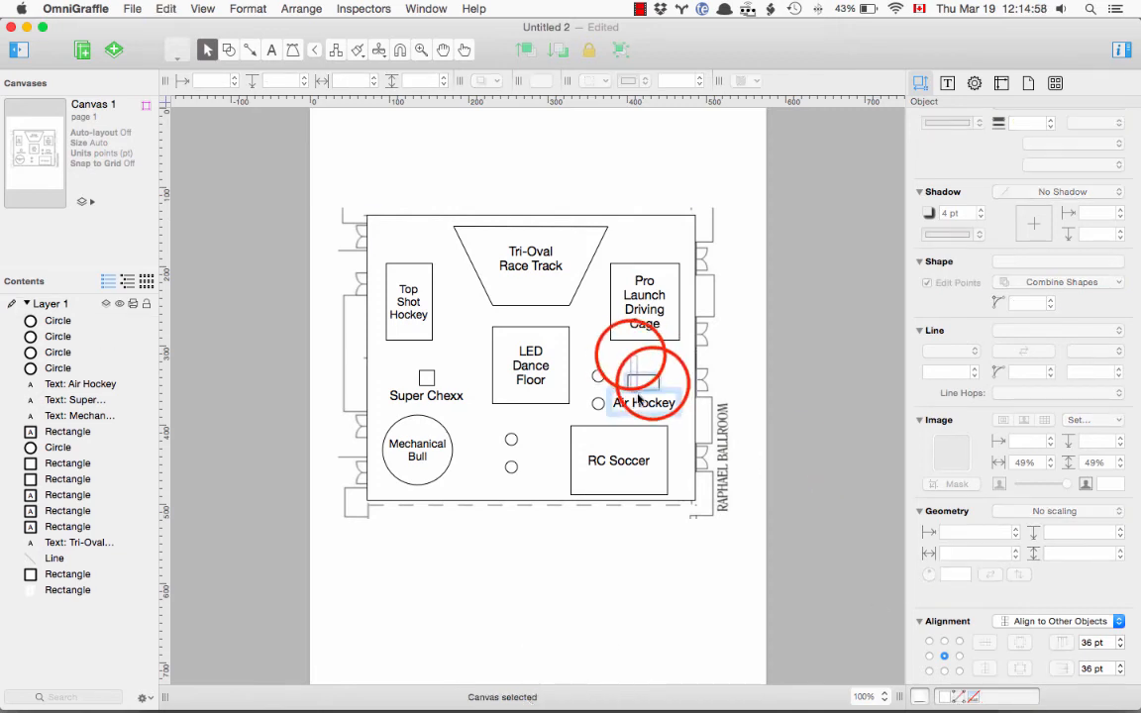
# Step: Move the Air Hockey rectangle and its label upward, and set the two nearby circles side by side beneath the label
pyautogui.moveTo(638, 394)
pyautogui.mouseDown()
pyautogui.moveTo(653, 357)
pyautogui.moveTo(600, 374)
pyautogui.moveTo(611, 400)
pyautogui.moveTo(637, 405)
pyautogui.moveTo(627, 403)
pyautogui.mouseUp()
pyautogui.click(758, 395)
pyautogui.click(635, 404)
pyautogui.click(680, 402)
pyautogui.moveTo(489, 424); pyautogui.dragTo(522, 485)
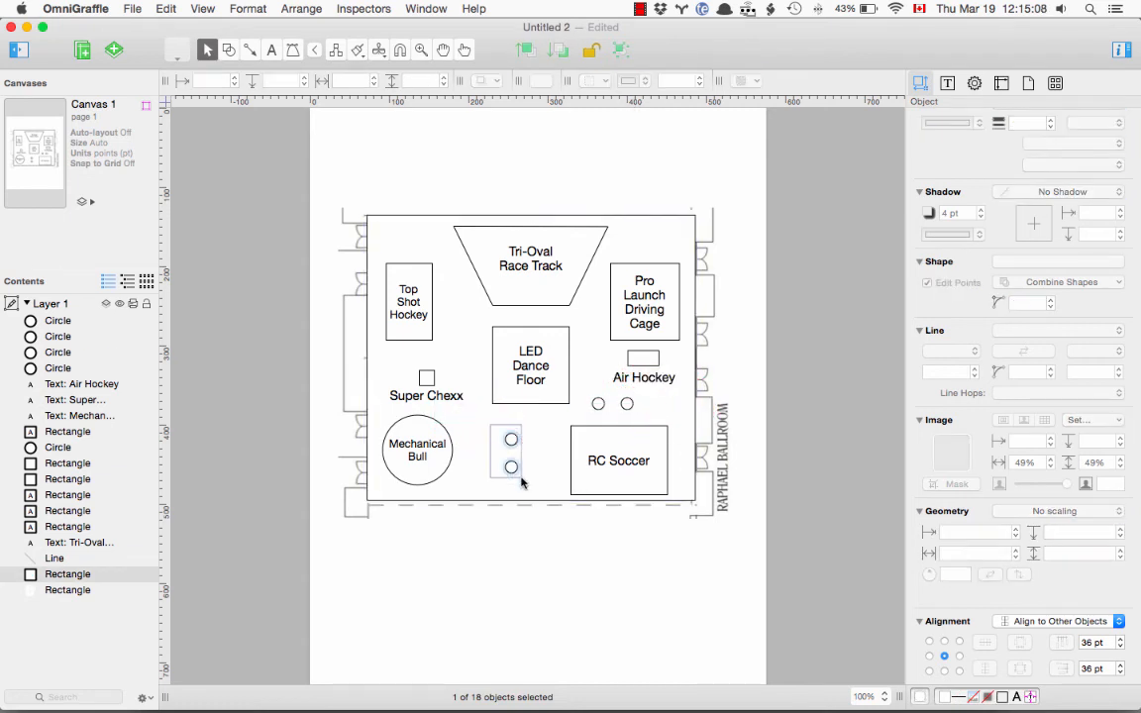
pyautogui.scroll(1, 1090, 560)
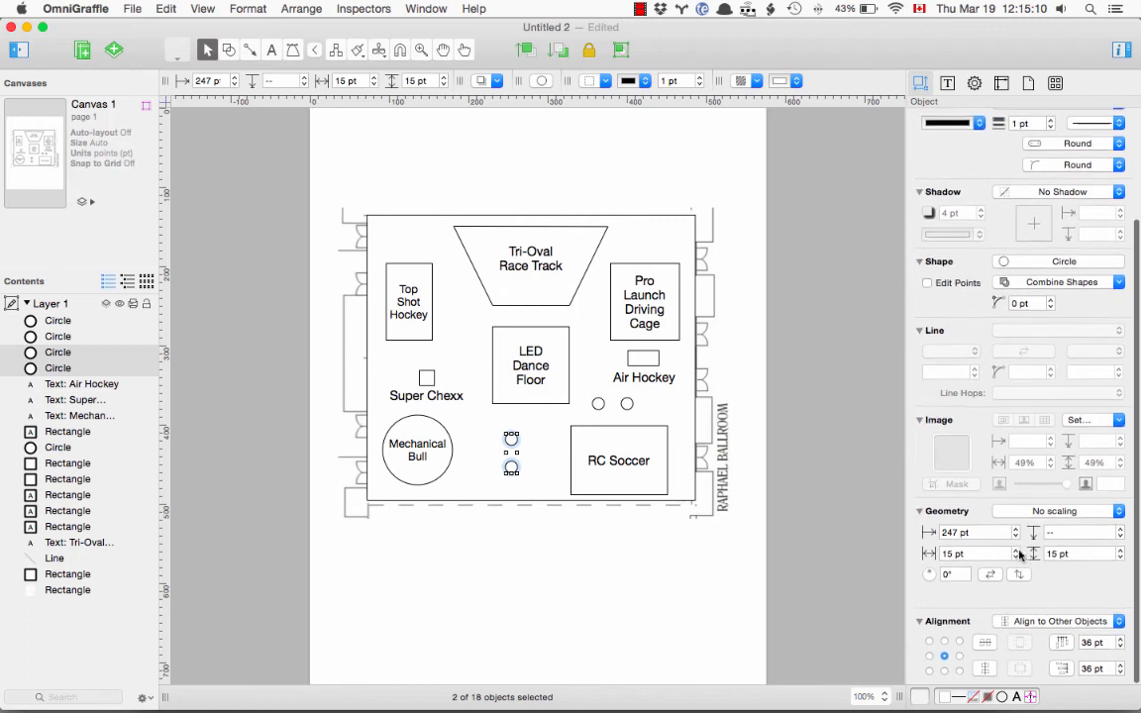
pyautogui.scroll(-1, 991, 560)
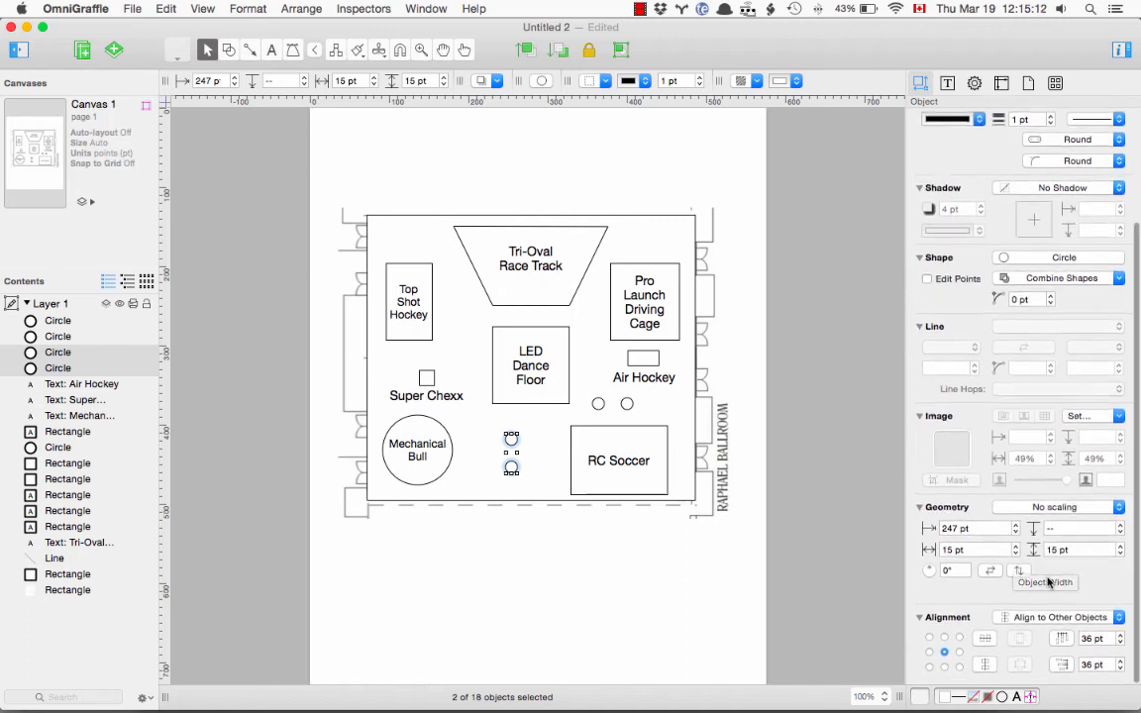
pyautogui.scroll(1, 1040, 583)
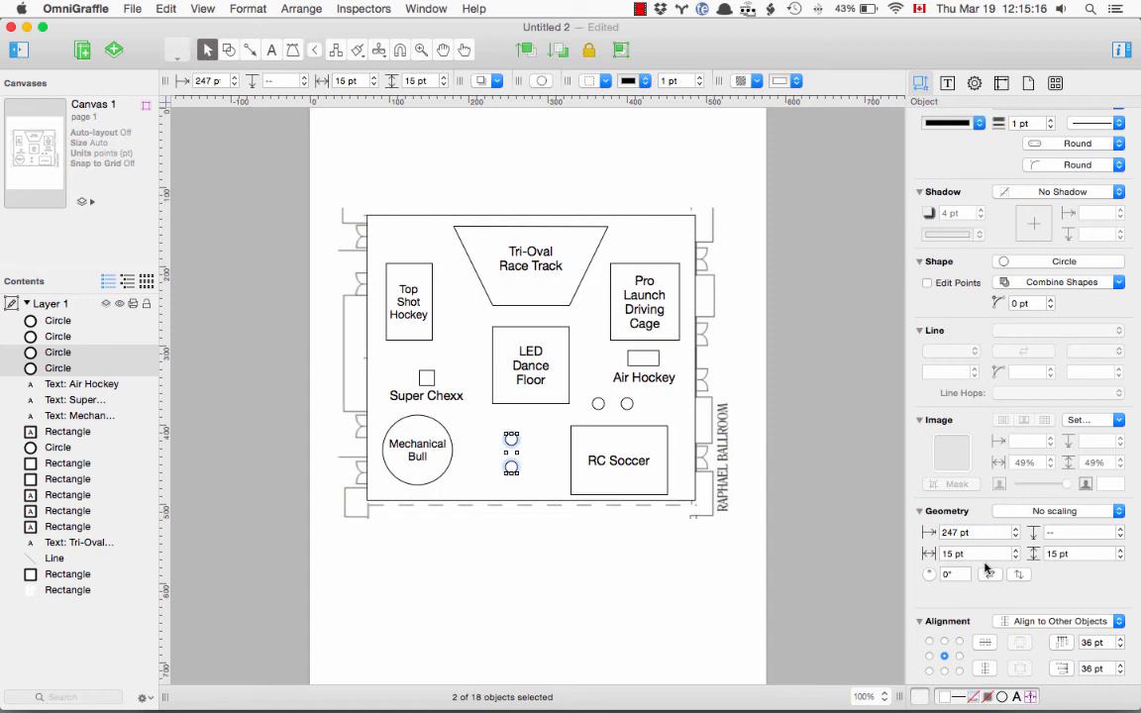
pyautogui.click(804, 476)
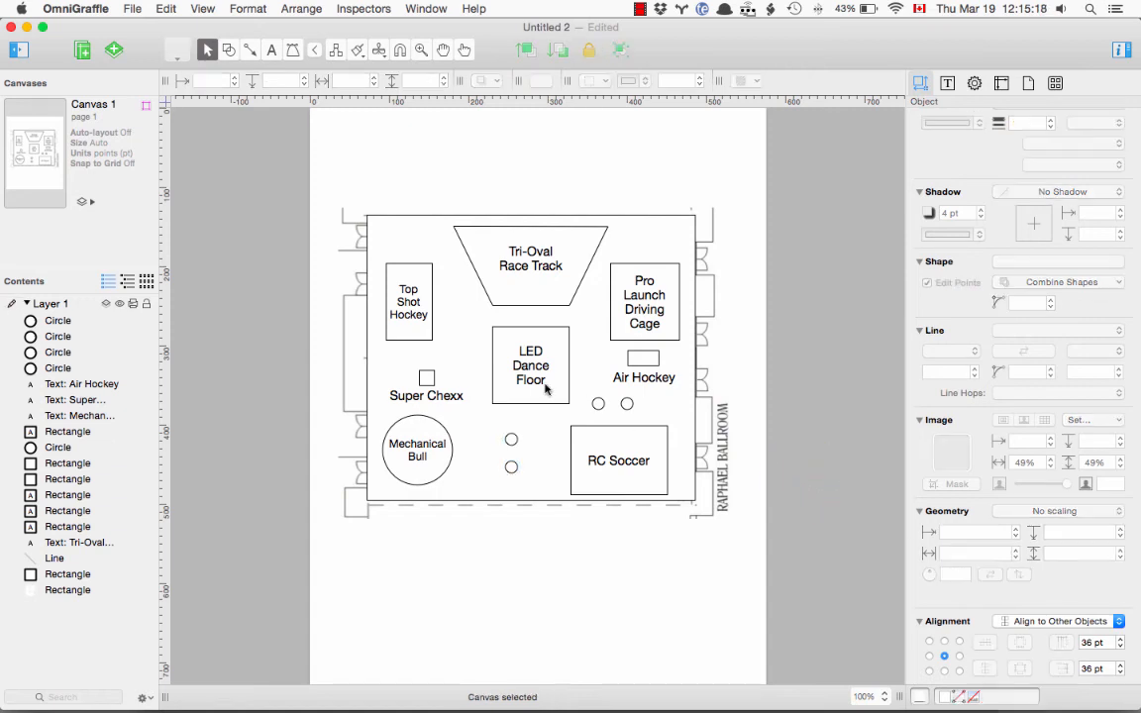
# Step: Move the Pro Launch Driving Cage rectangle upward and place three duplicate small circles around the lower end of the Tri-Oval Race Track
pyautogui.click(653, 297)
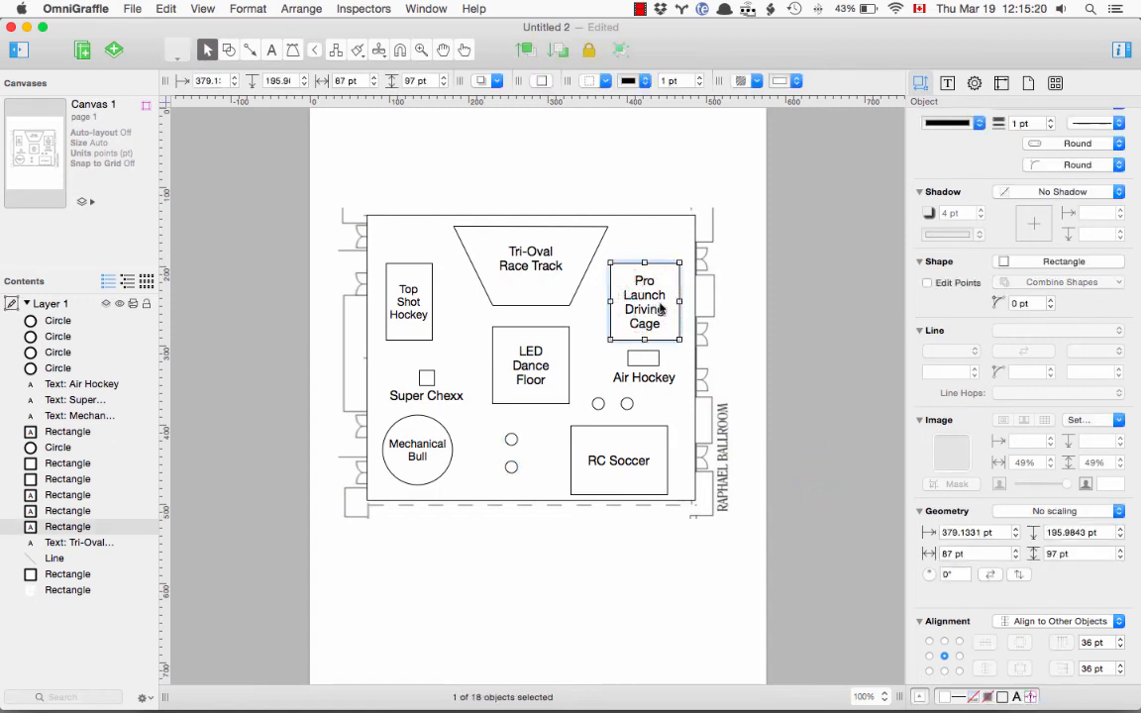
pyautogui.moveTo(672, 290); pyautogui.dragTo(669, 268)
pyautogui.click(751, 305)
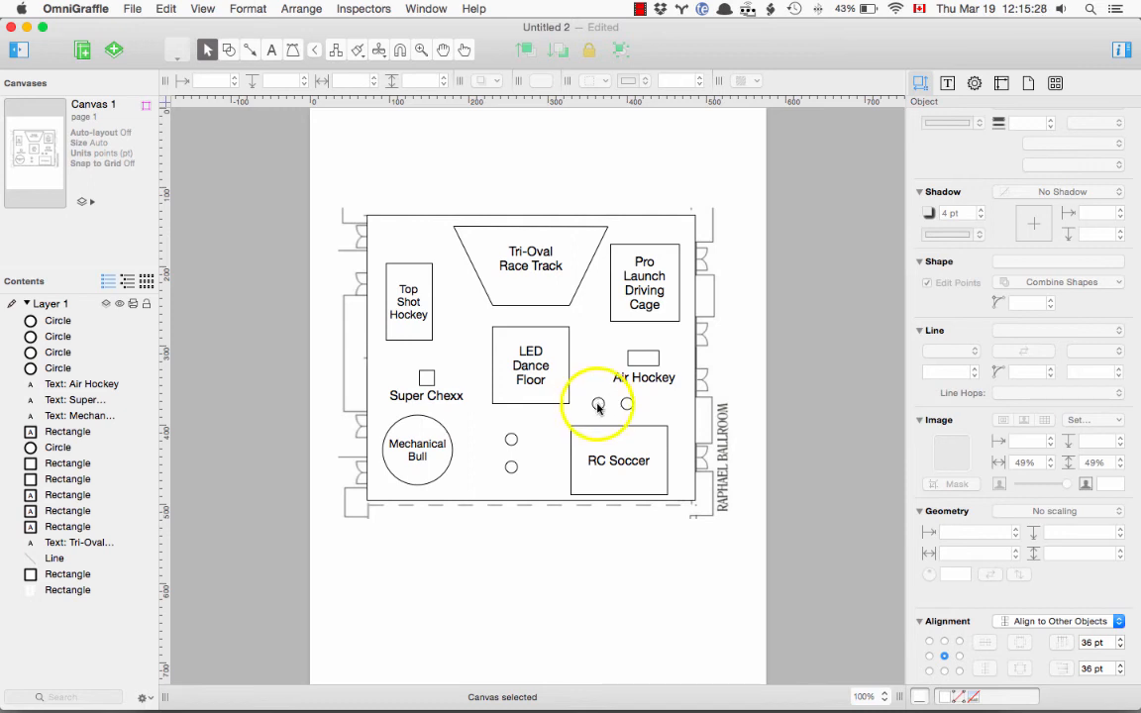
pyautogui.moveTo(598, 407); pyautogui.dragTo(588, 315)
pyautogui.moveTo(596, 404); pyautogui.dragTo(523, 317)
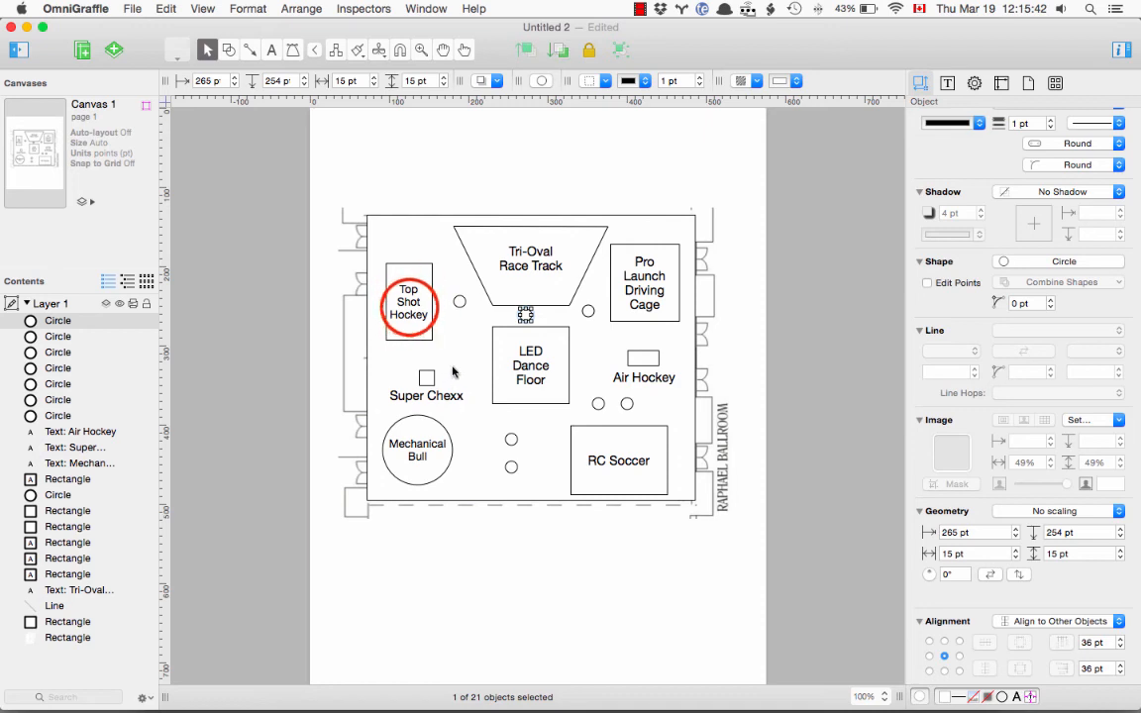
# Step: Shift Top Shot Hockey and the Super Chexx square and label upward, and place a duplicate pair of circles beneath Super Chexx
pyautogui.moveTo(408, 306); pyautogui.dragTo(409, 294)
pyautogui.moveTo(426, 381)
pyautogui.mouseDown()
pyautogui.moveTo(420, 375)
pyautogui.moveTo(415, 395)
pyautogui.moveTo(426, 382)
pyautogui.mouseUp()
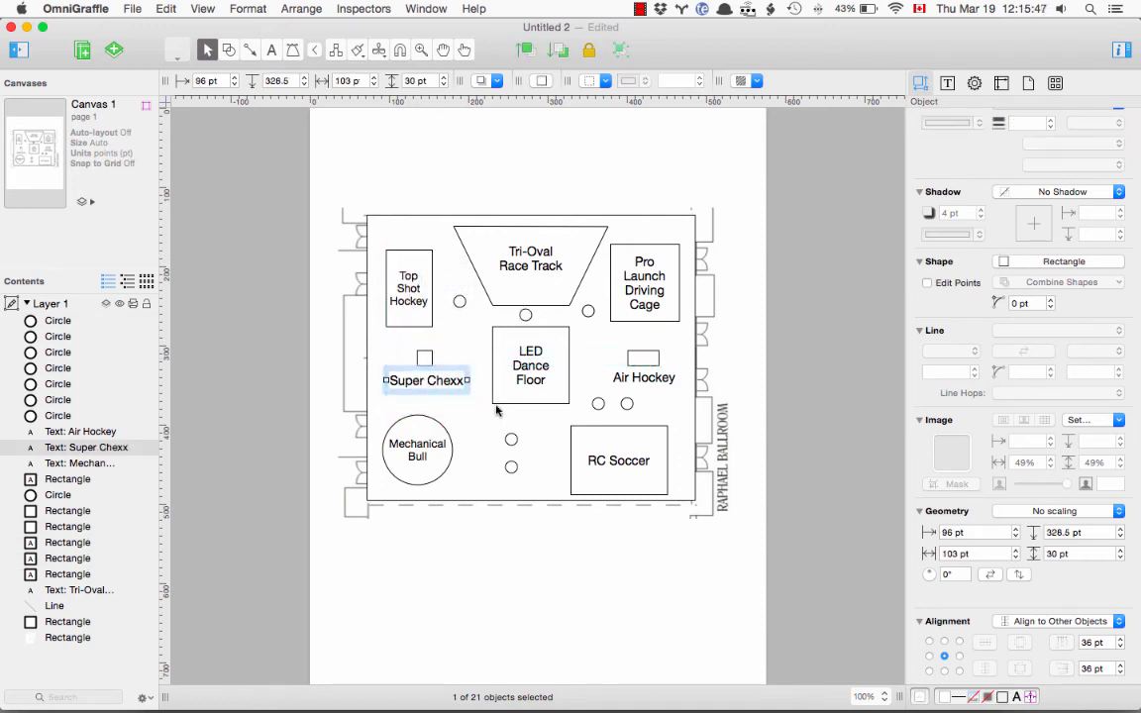
pyautogui.click(598, 404)
pyautogui.keyDown('shift'); pyautogui.click(627, 404); pyautogui.keyUp('shift')
pyautogui.moveTo(630, 408); pyautogui.dragTo(424, 398)
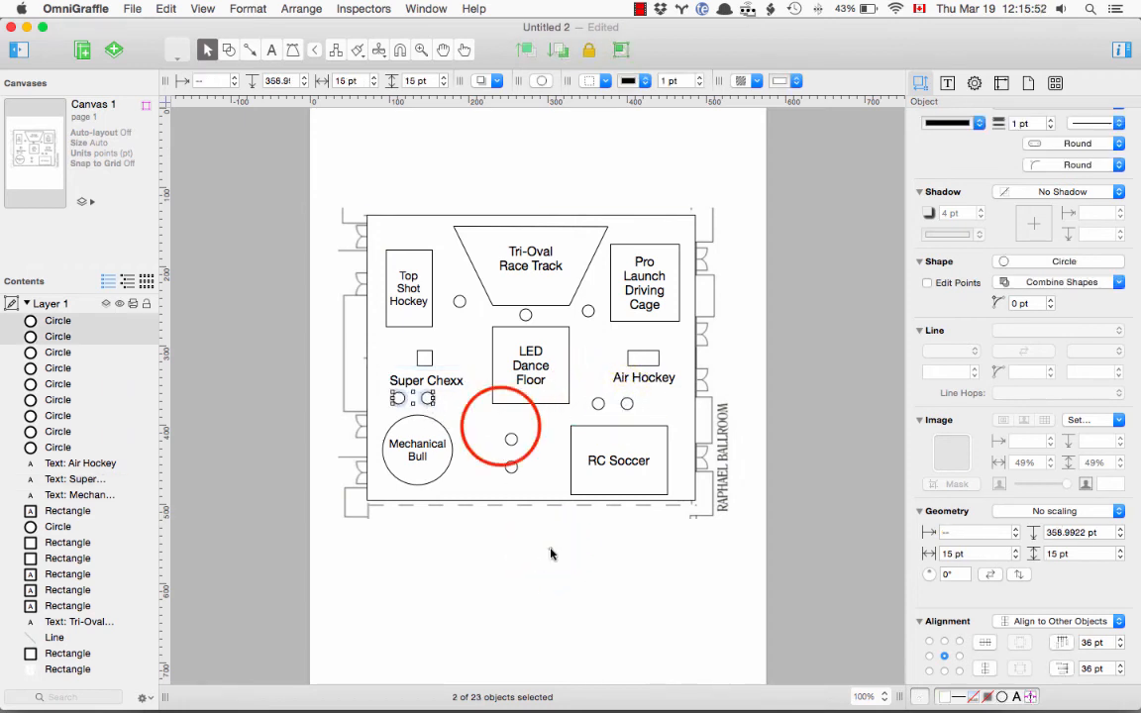
pyautogui.click(502, 426)
# Step: Copy the upper circle beneath the dance floor and paste it below the floor plan as a legend symbol
pyautogui.click(510, 438)
pyautogui.press('cmd+c')
pyautogui.click(413, 548)
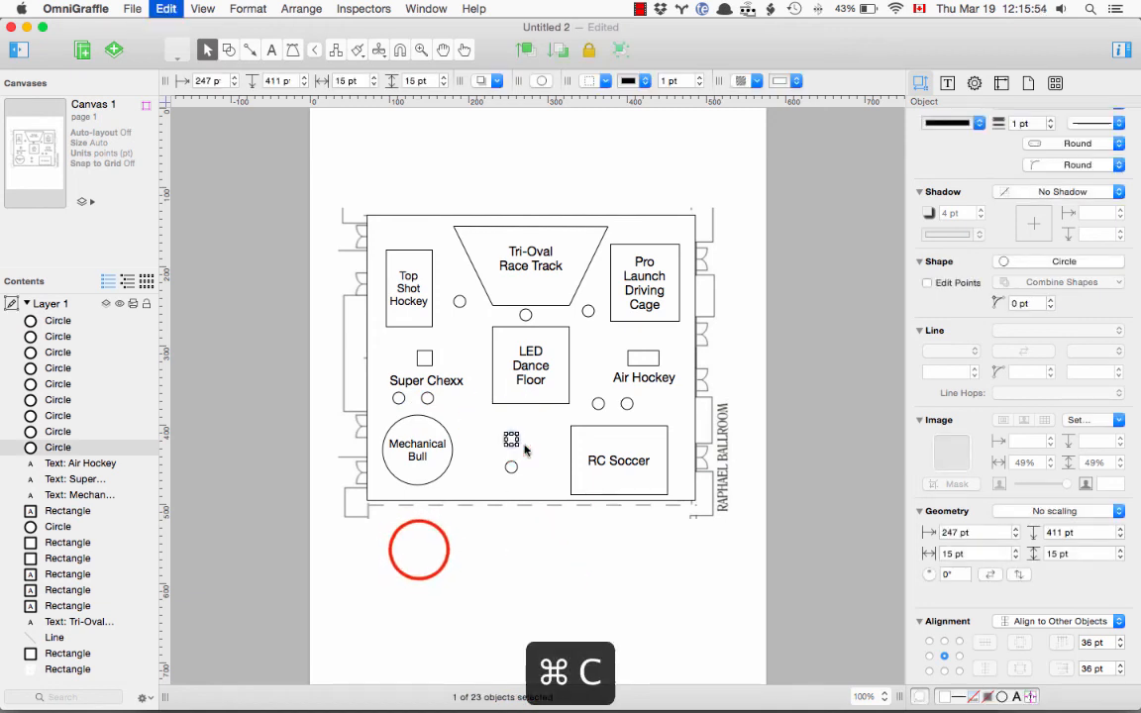
pyautogui.press('super+v')
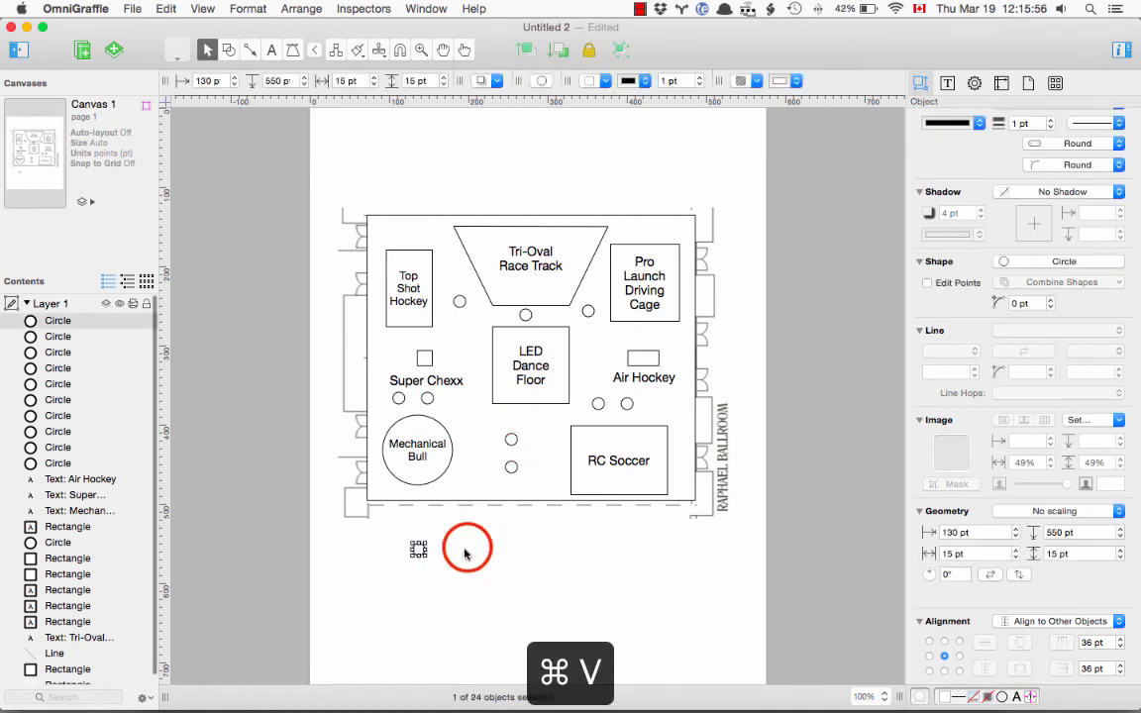
pyautogui.click(468, 549)
# Step: Add a text label reading "Cocktail tables" at the legend circle below the floor plan
pyautogui.click(271, 50)
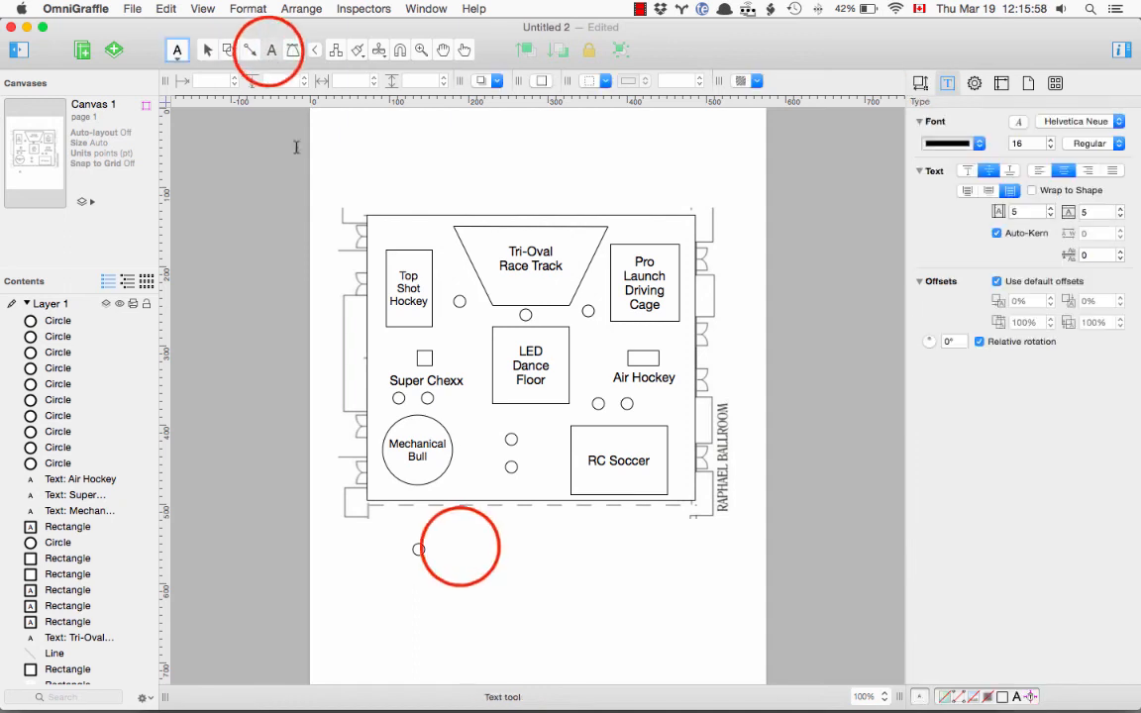
pyautogui.click(460, 546)
pyautogui.moveTo(461, 547); pyautogui.dragTo(463, 548)
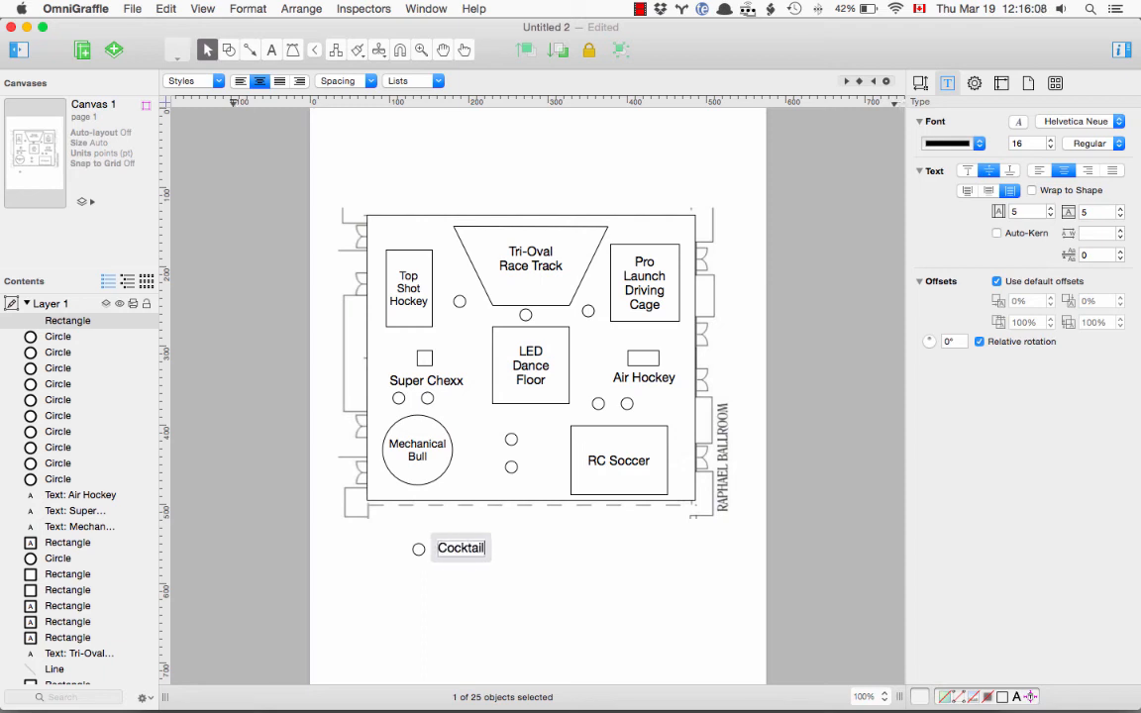
pyautogui.write('es')
pyautogui.click(544, 523)
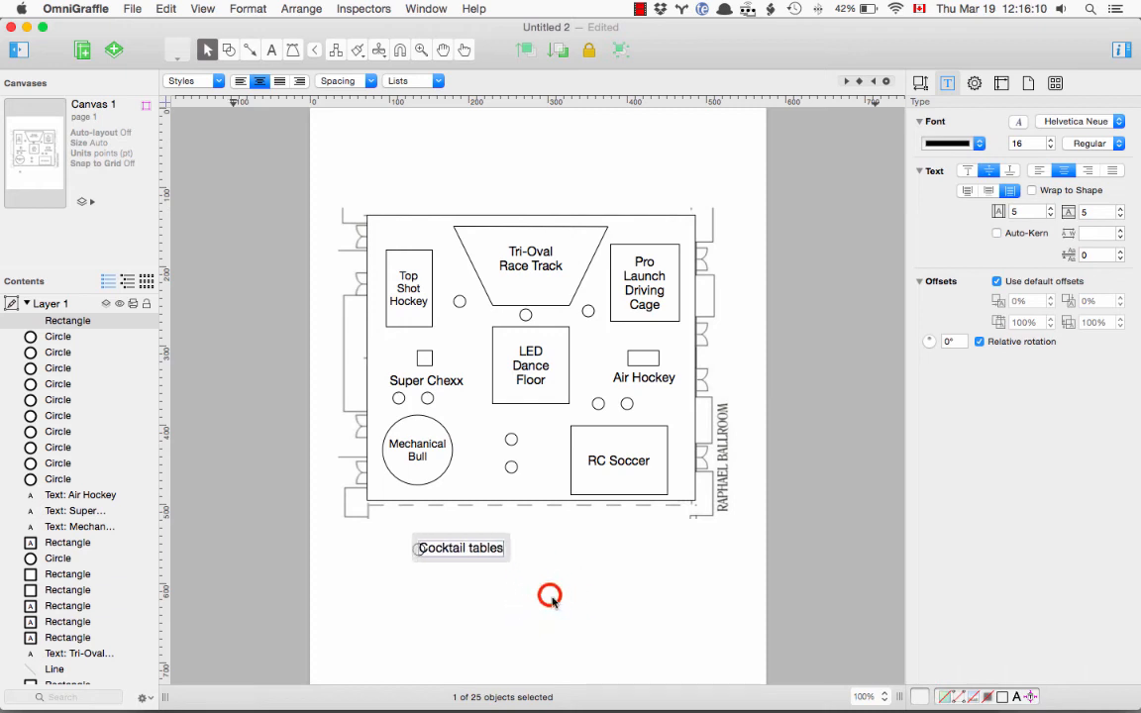
# Step: Place the Cocktail tables label left of its circle and shift both rightward beneath the room's left edge
pyautogui.click(414, 549)
pyautogui.moveTo(415, 553); pyautogui.dragTo(310, 556)
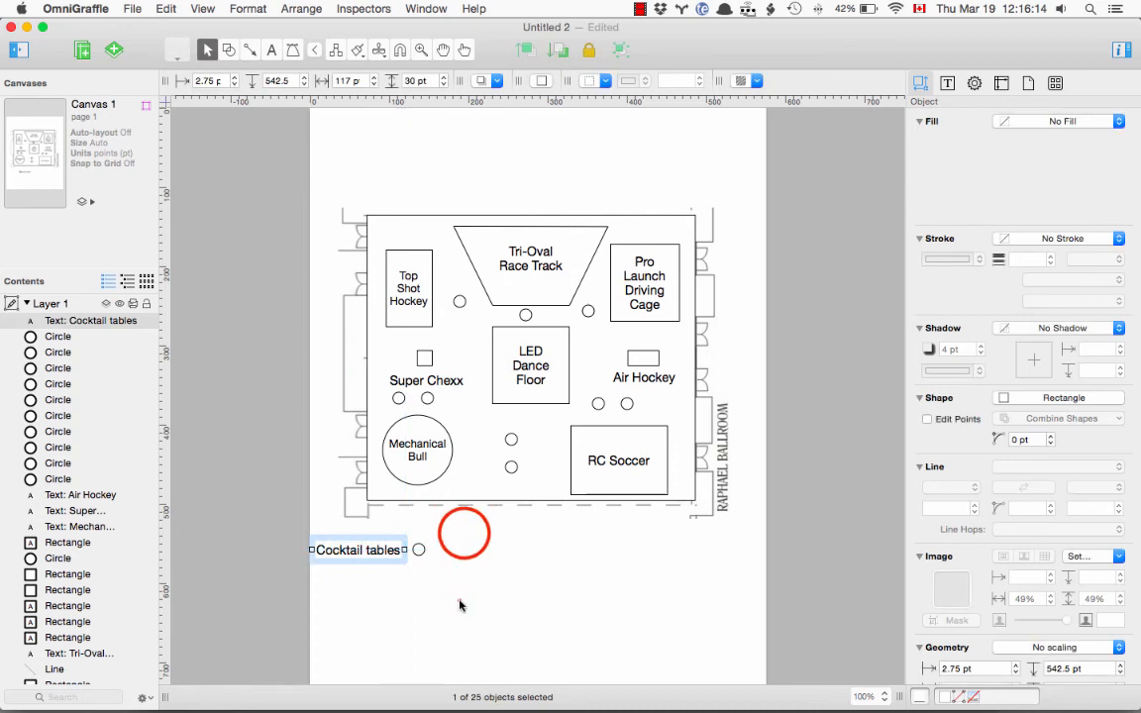
pyautogui.click(458, 602)
pyautogui.moveTo(463, 533); pyautogui.dragTo(424, 552)
pyautogui.click(567, 612)
# Step: Add a colon to the legend label so it reads "Cocktail tables:"
pyautogui.click(443, 555)
pyautogui.doubleClick(444, 555)
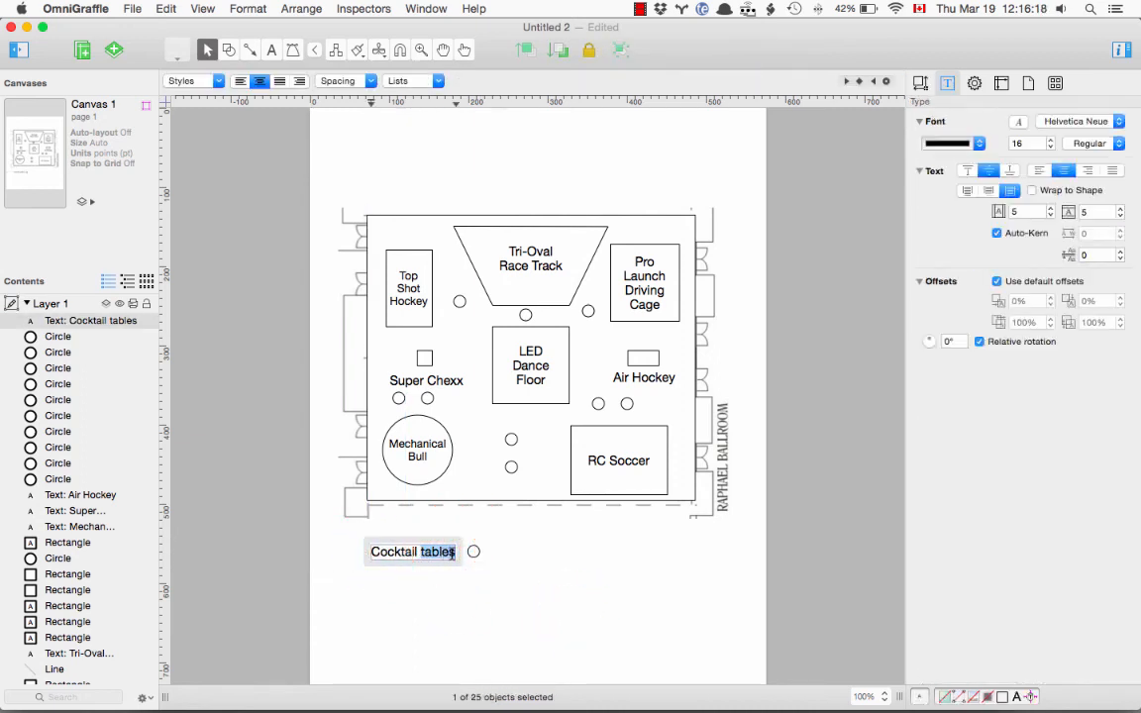
pyautogui.write(':')
pyautogui.click(580, 570)
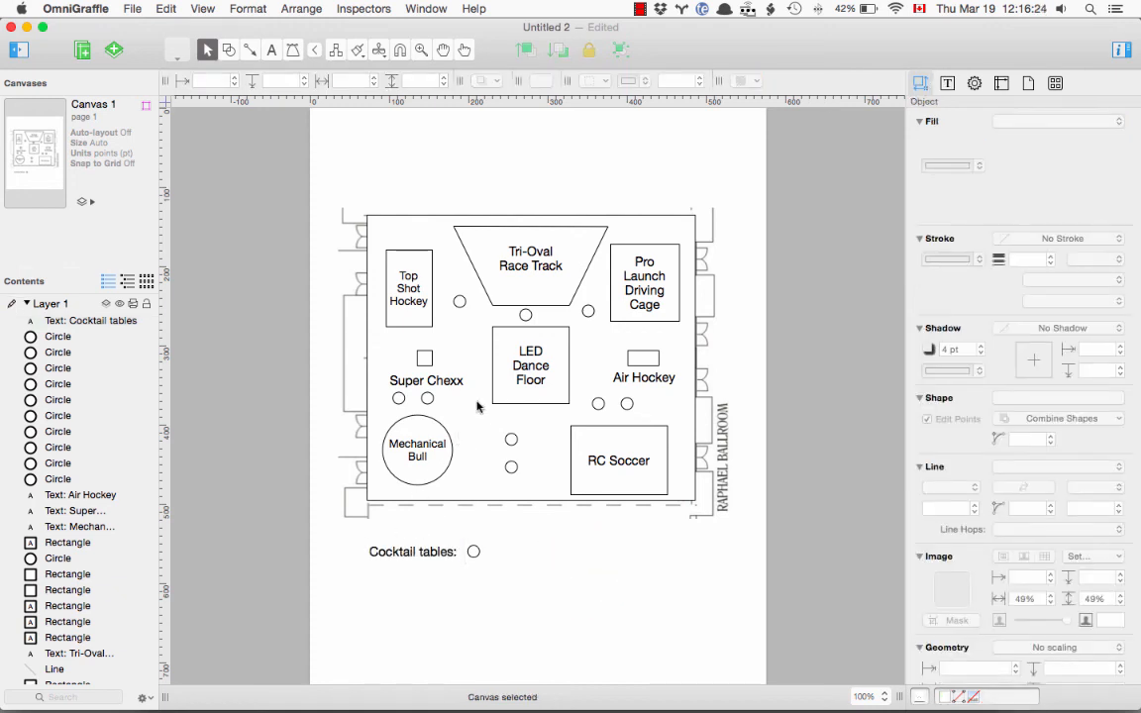
# Step: Lower the two circles beneath Super Chexx level with the Air Hockey pair, and move the right one farther right
pyautogui.moveTo(383, 393); pyautogui.dragTo(429, 405)
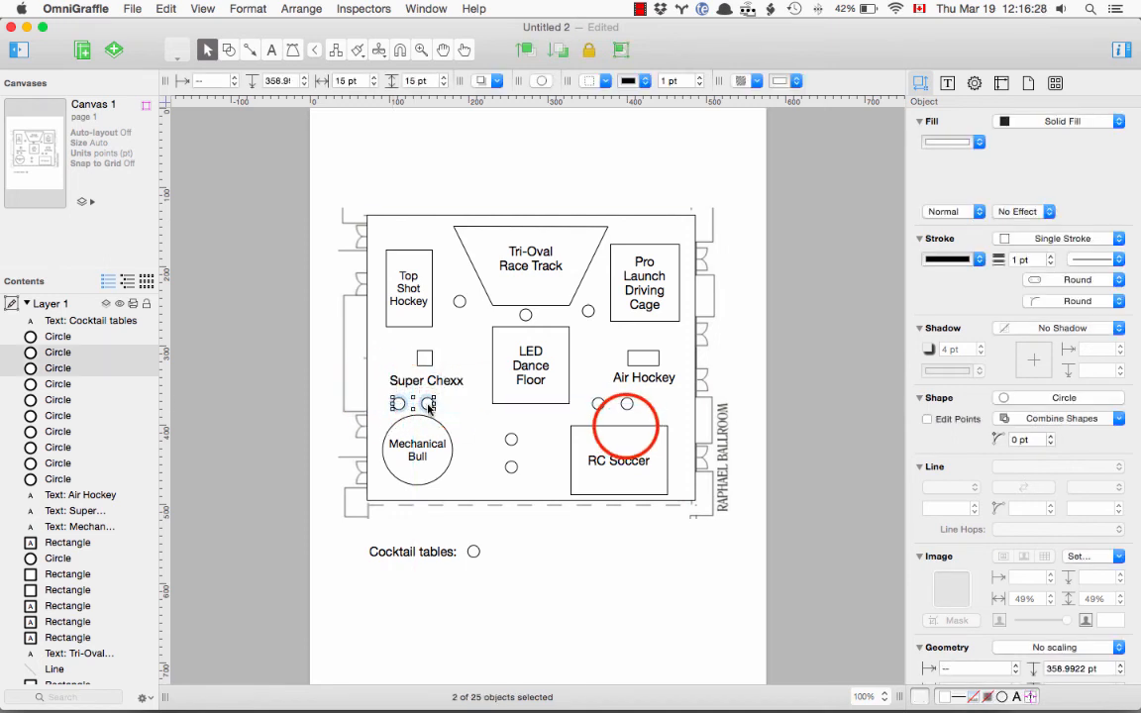
pyautogui.click(624, 431)
pyautogui.click(505, 510)
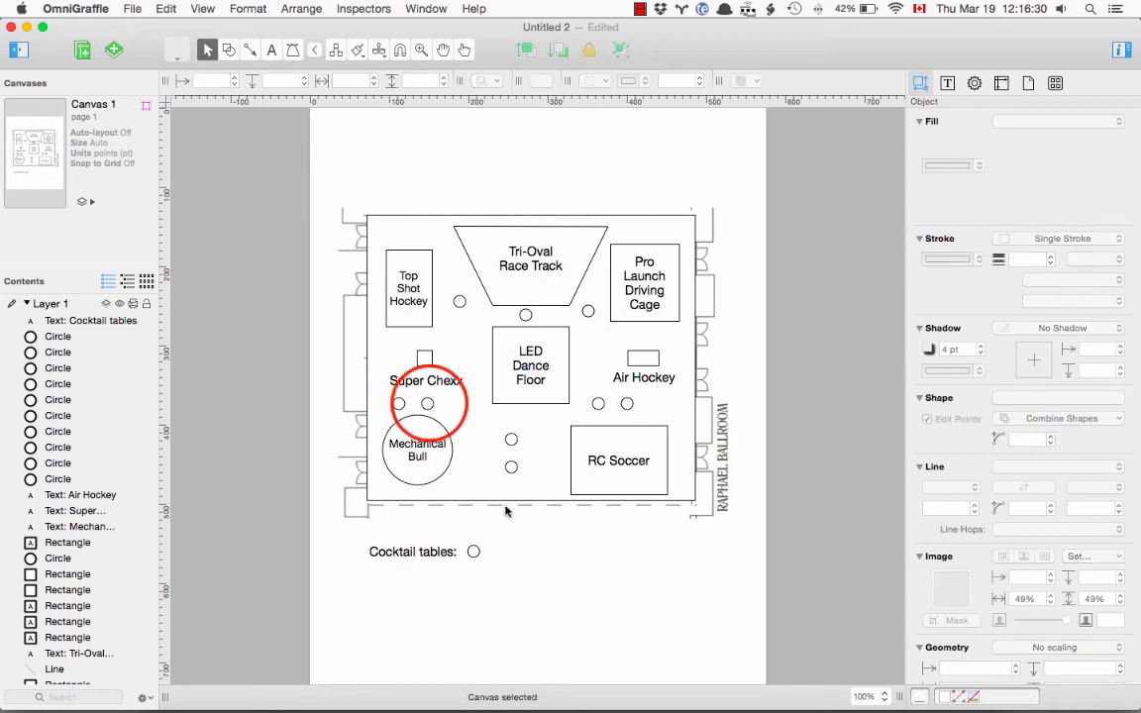
pyautogui.moveTo(430, 406); pyautogui.dragTo(449, 405)
pyautogui.click(482, 448)
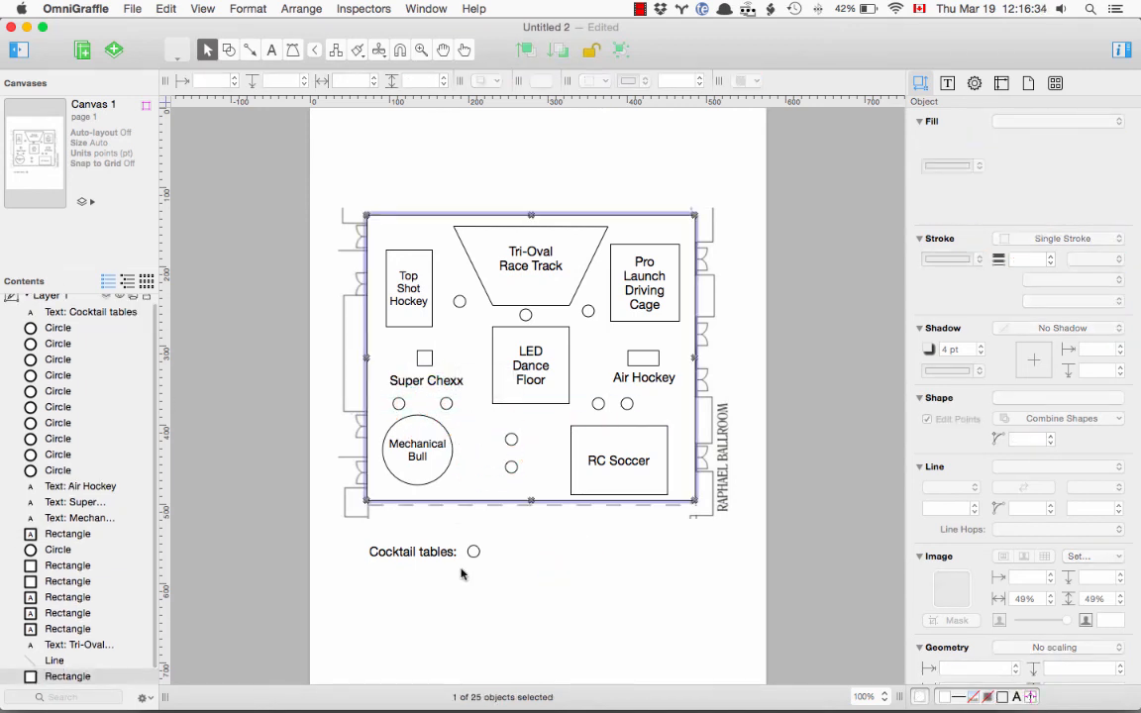
# Step: Move the right circle beneath Air Hockey outward and shift RC Soccer to line up with the Driving Cage's right edge
pyautogui.moveTo(625, 403); pyautogui.dragTo(650, 439)
pyautogui.click(614, 461)
pyautogui.click(616, 459)
pyautogui.click(664, 583)
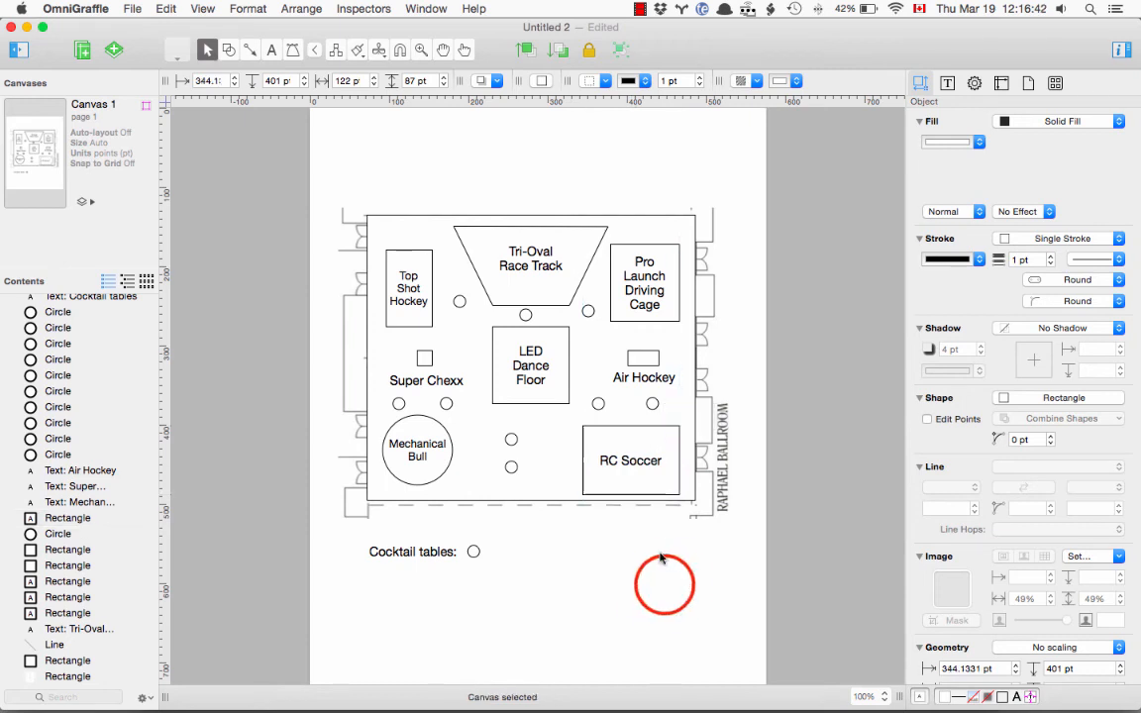
# Step: Move Top Shot Hockey up so its top edge is level with the Pro Launch Driving Cage
pyautogui.click(407, 255)
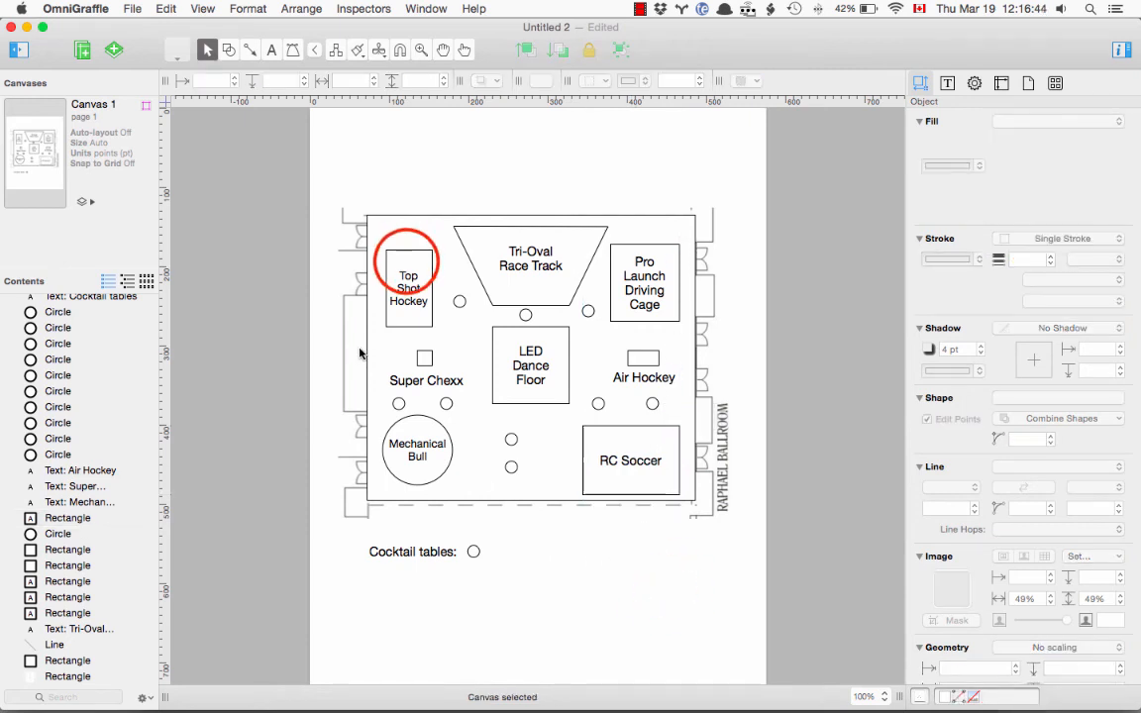
pyautogui.moveTo(407, 260); pyautogui.dragTo(406, 254)
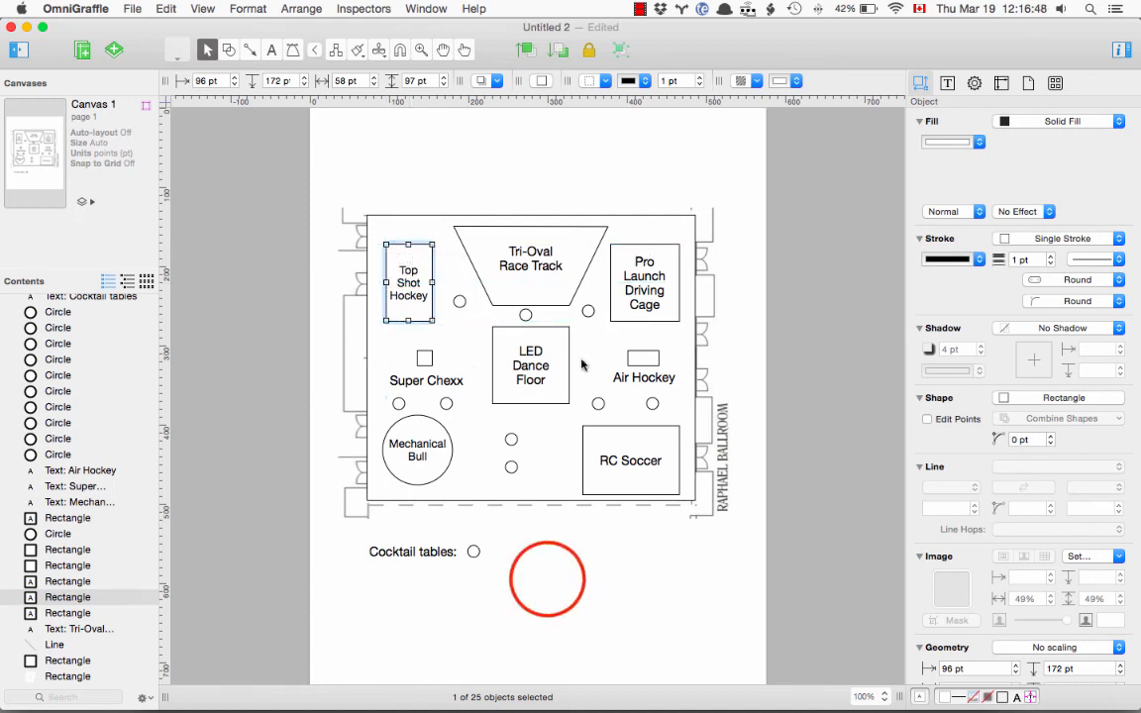
pyautogui.click(542, 569)
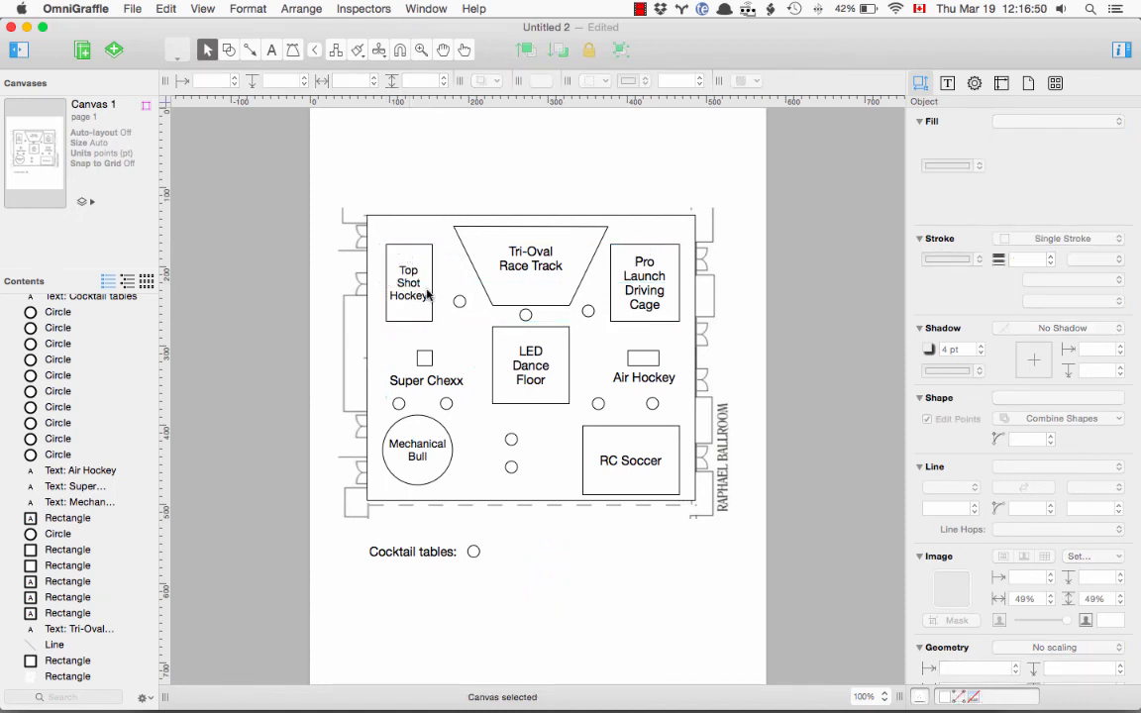
# Step: Level the circle beside the Driving Cage with the one by Top Shot Hockey, and centre the three middle circles on the dance floor
pyautogui.moveTo(586, 308); pyautogui.dragTo(595, 302)
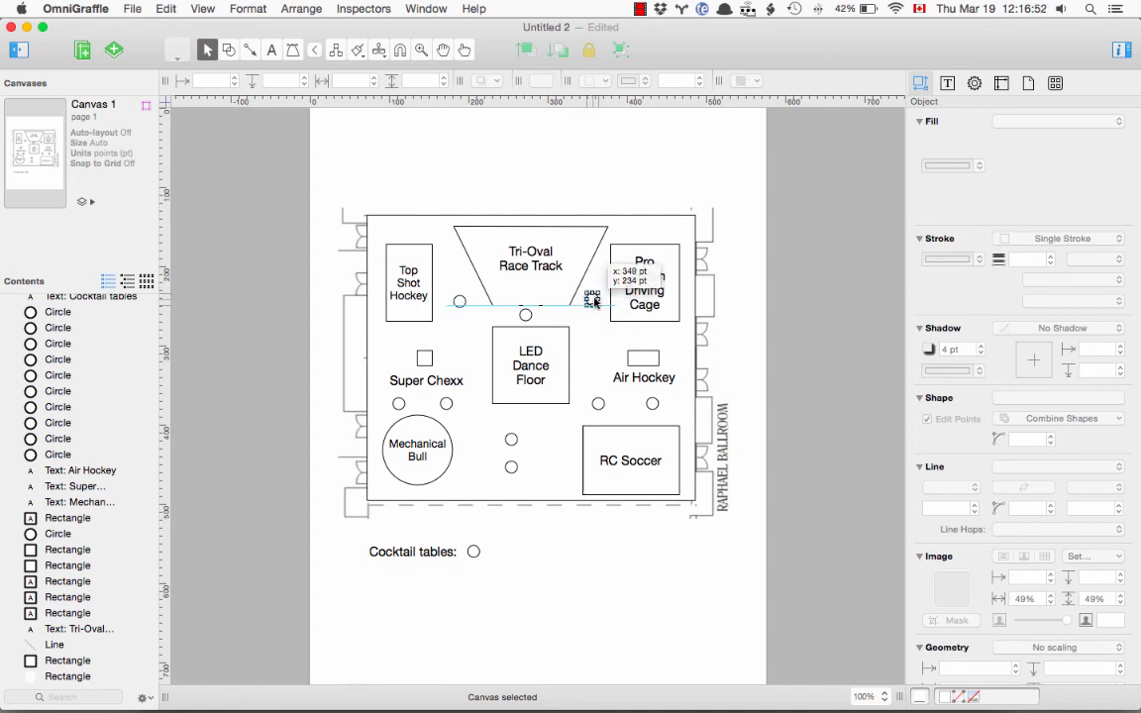
pyautogui.moveTo(595, 300); pyautogui.dragTo(596, 300)
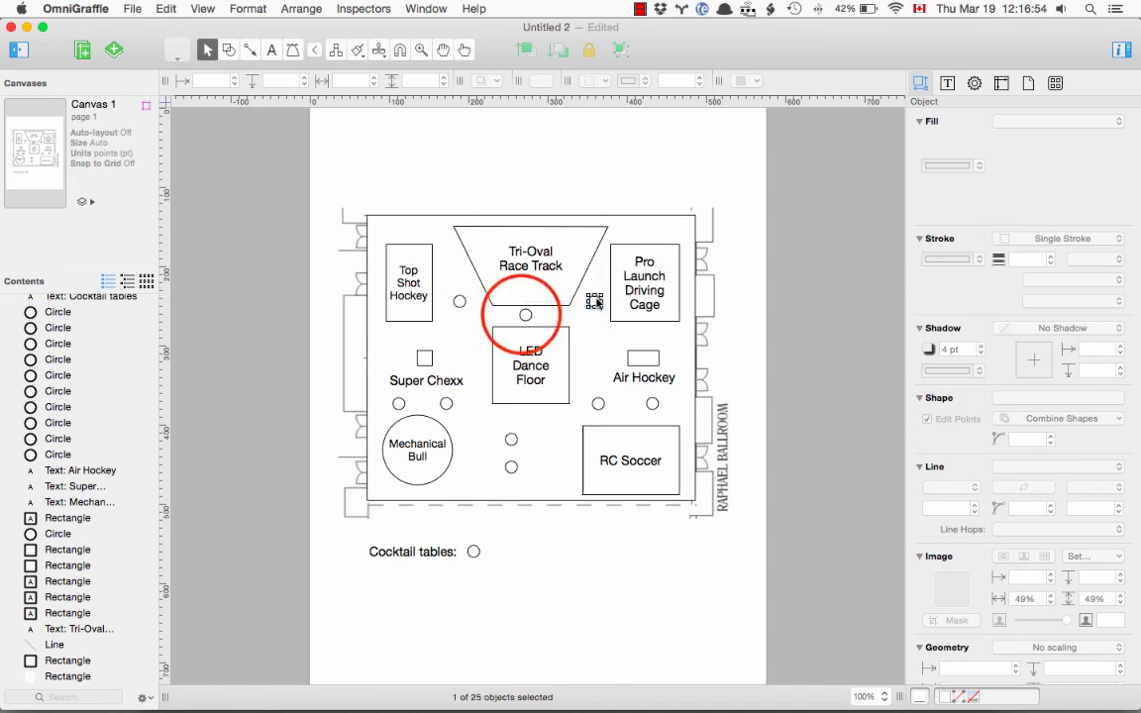
pyautogui.moveTo(522, 315); pyautogui.dragTo(531, 315)
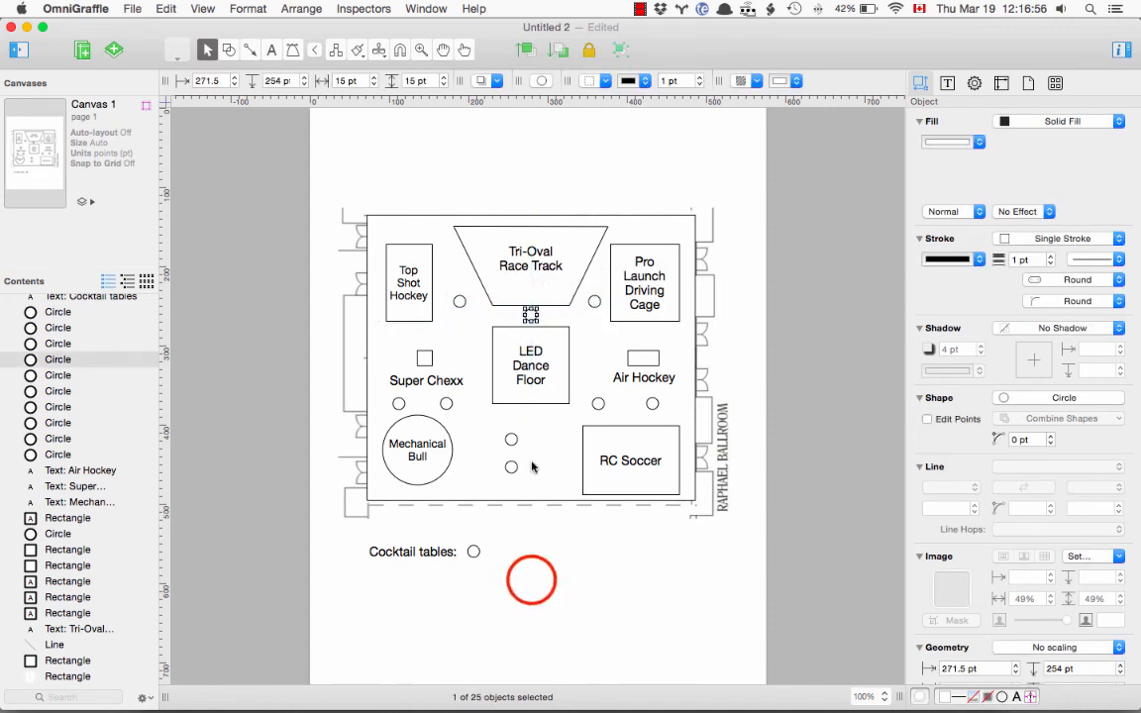
pyautogui.click(532, 576)
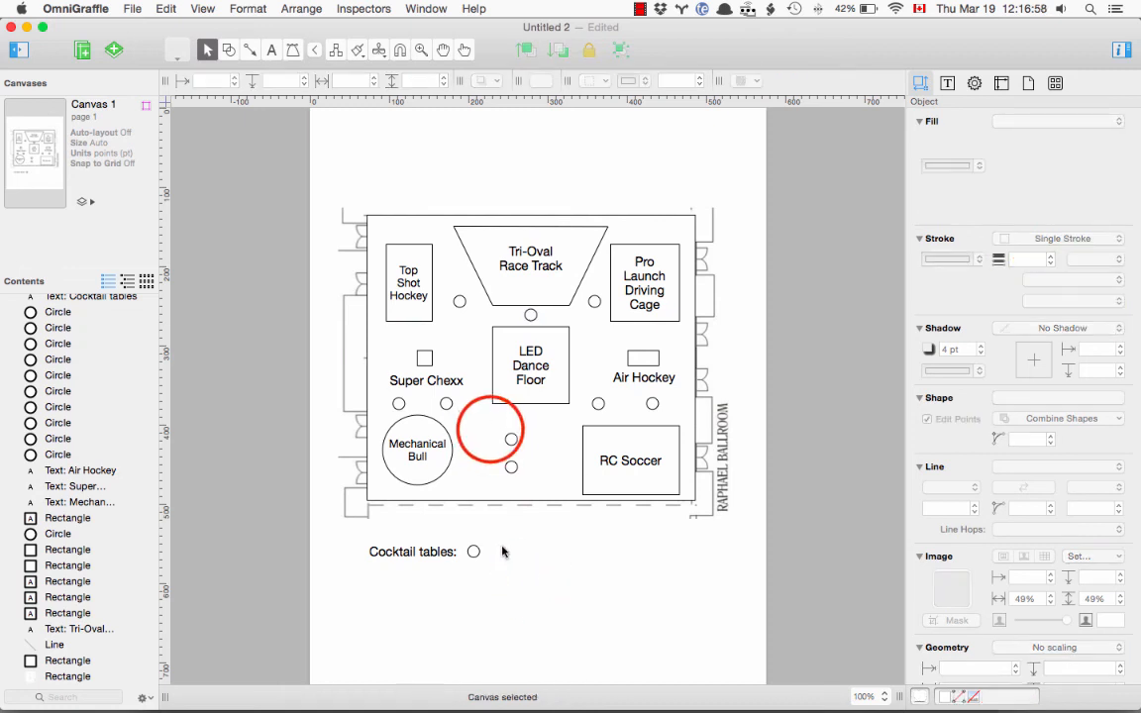
pyautogui.moveTo(492, 429); pyautogui.dragTo(532, 465)
pyautogui.moveTo(483, 553); pyautogui.dragTo(488, 557)
# Step: Shift the Mechanical Bull circle and its label right to align with Top Shot Hockey's left edge
pyautogui.click(416, 419)
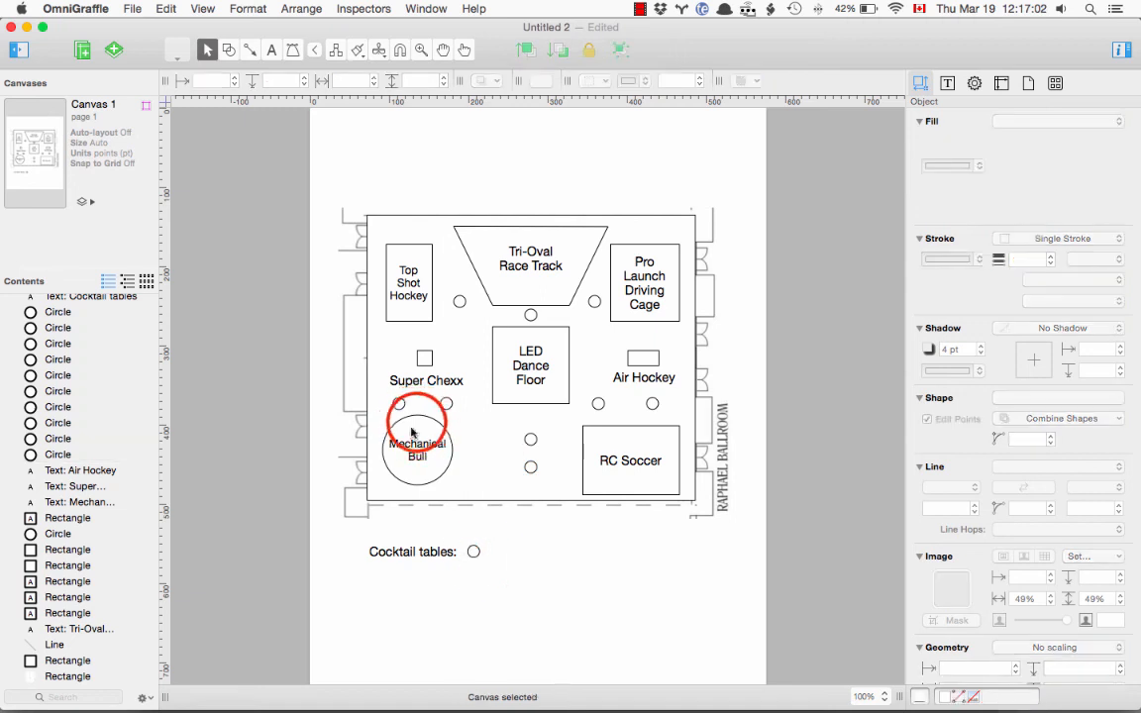
pyautogui.moveTo(415, 422); pyautogui.dragTo(421, 456)
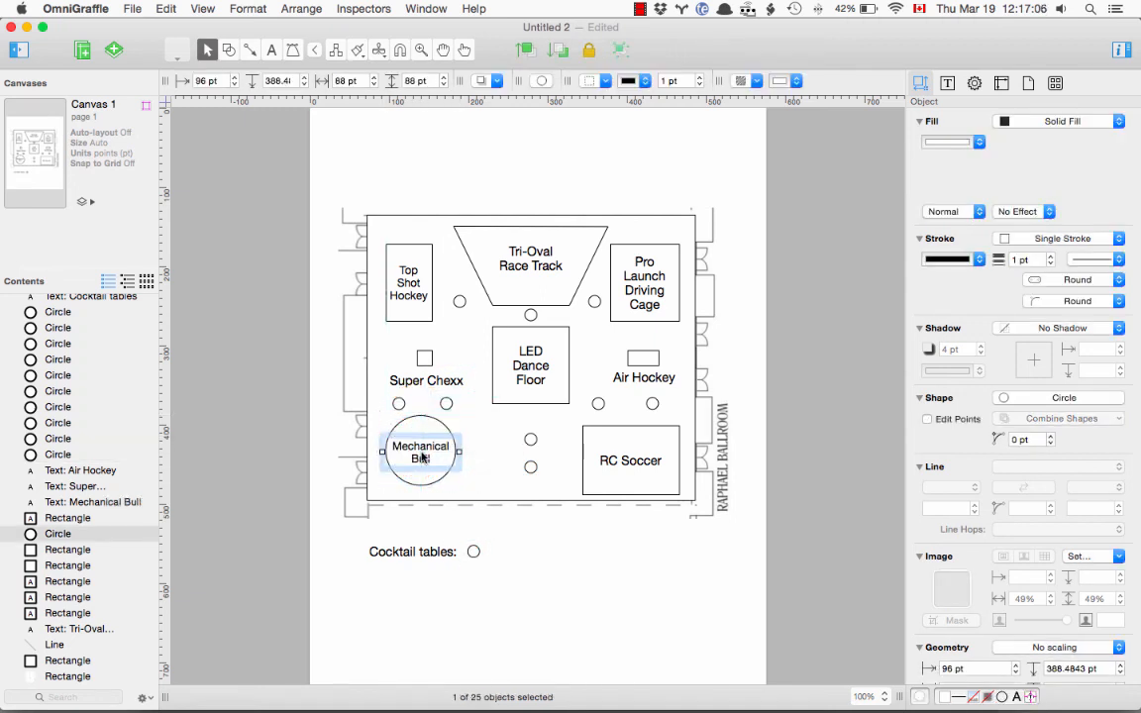
pyautogui.click(439, 512)
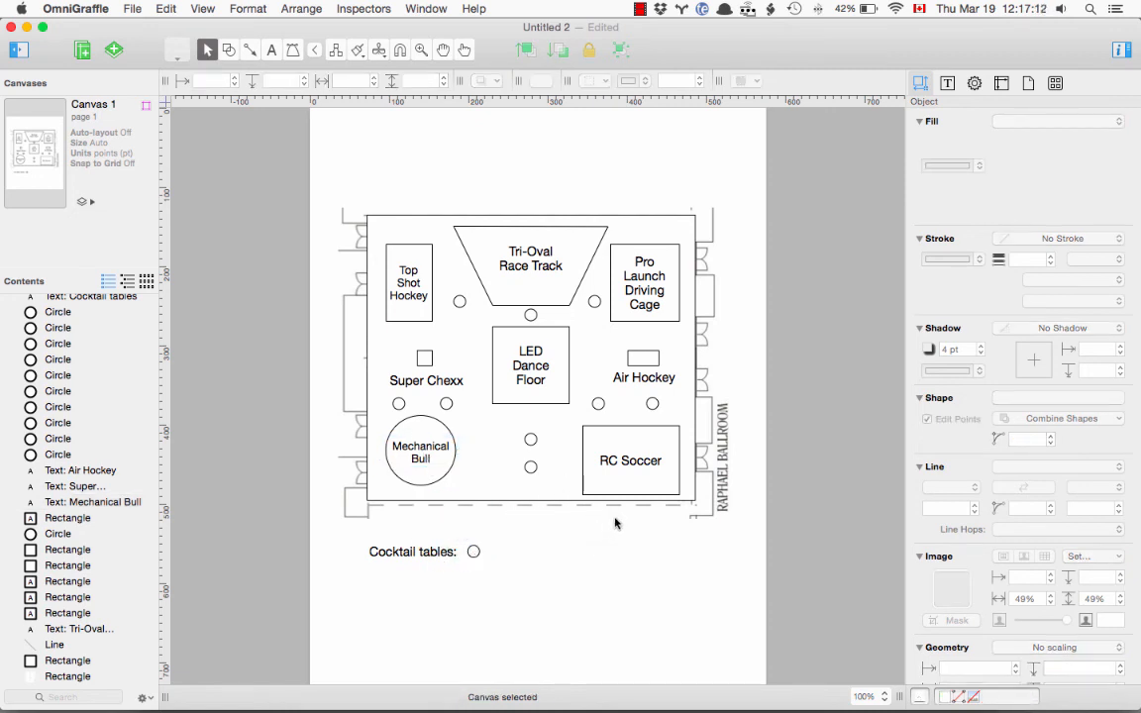
# Step: Move the right circle beneath Super Chexx outward to line up under the circle beside Top Shot Hockey
pyautogui.moveTo(652, 404); pyautogui.dragTo(653, 406)
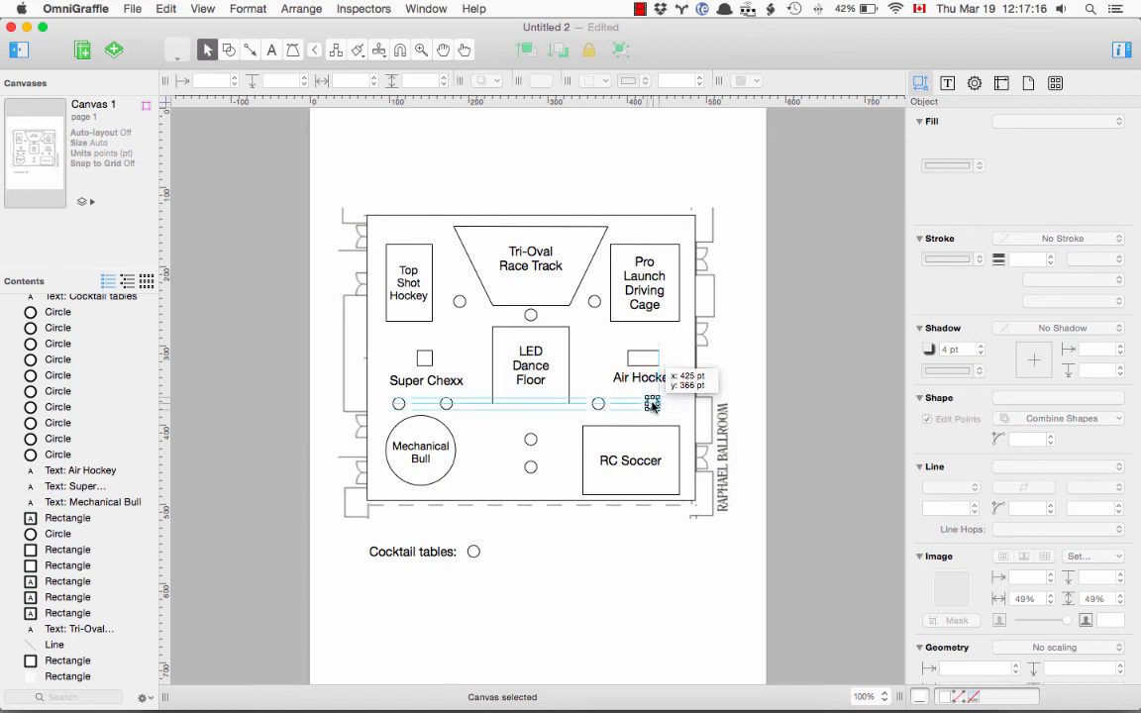
pyautogui.moveTo(652, 407); pyautogui.dragTo(652, 406)
pyautogui.moveTo(446, 403); pyautogui.dragTo(458, 404)
pyautogui.click(519, 584)
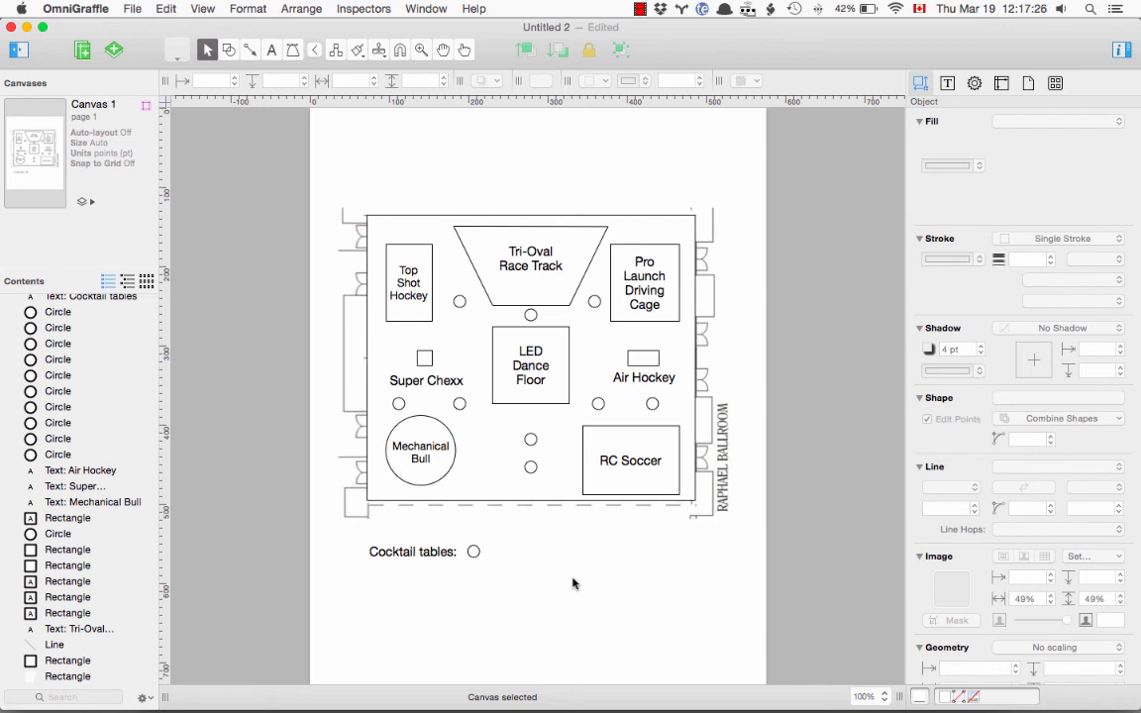
# Step: Set the two circles beneath the LED Dance Floor side by side and duplicate the pair in a parallel row above them
pyautogui.moveTo(531, 439); pyautogui.dragTo(488, 461)
pyautogui.moveTo(530, 467); pyautogui.dragTo(543, 433)
pyautogui.keyDown('shift'); pyautogui.click(489, 460); pyautogui.keyUp('shift')
pyautogui.press('super+v')
pyautogui.click(544, 580)
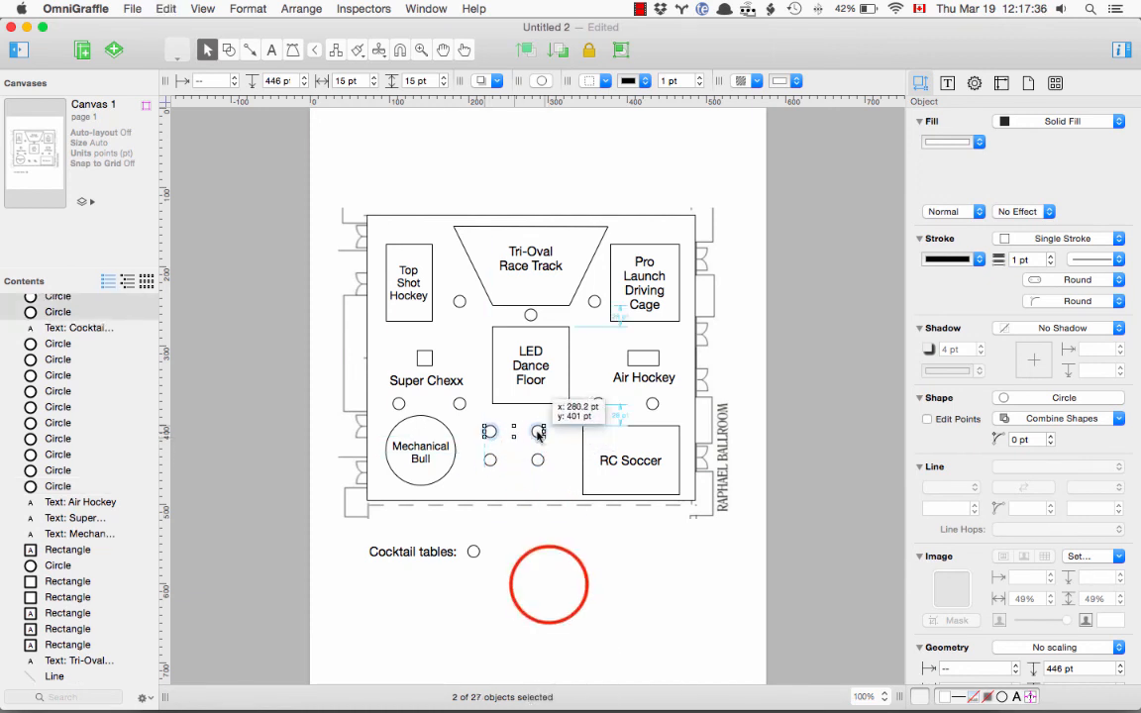
pyautogui.click(479, 421)
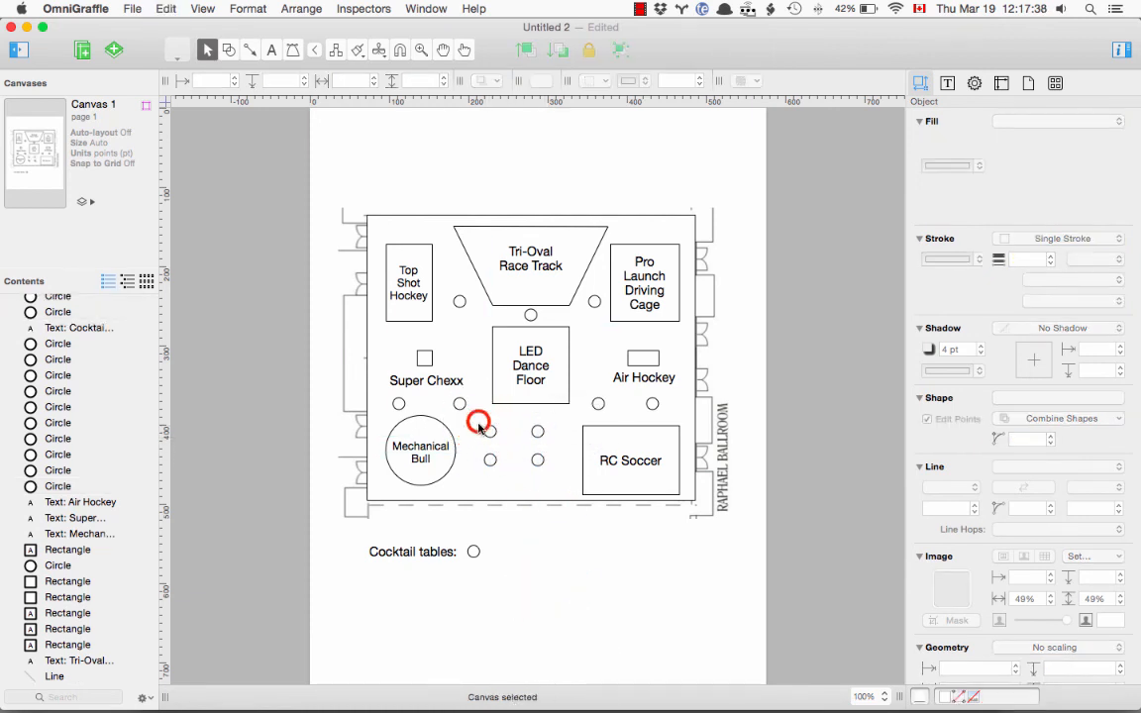
# Step: Move the block of four circles down and across to sit centred between the Mechanical Bull and RC Soccer
pyautogui.moveTo(476, 418); pyautogui.dragTo(544, 473)
pyautogui.click(566, 659)
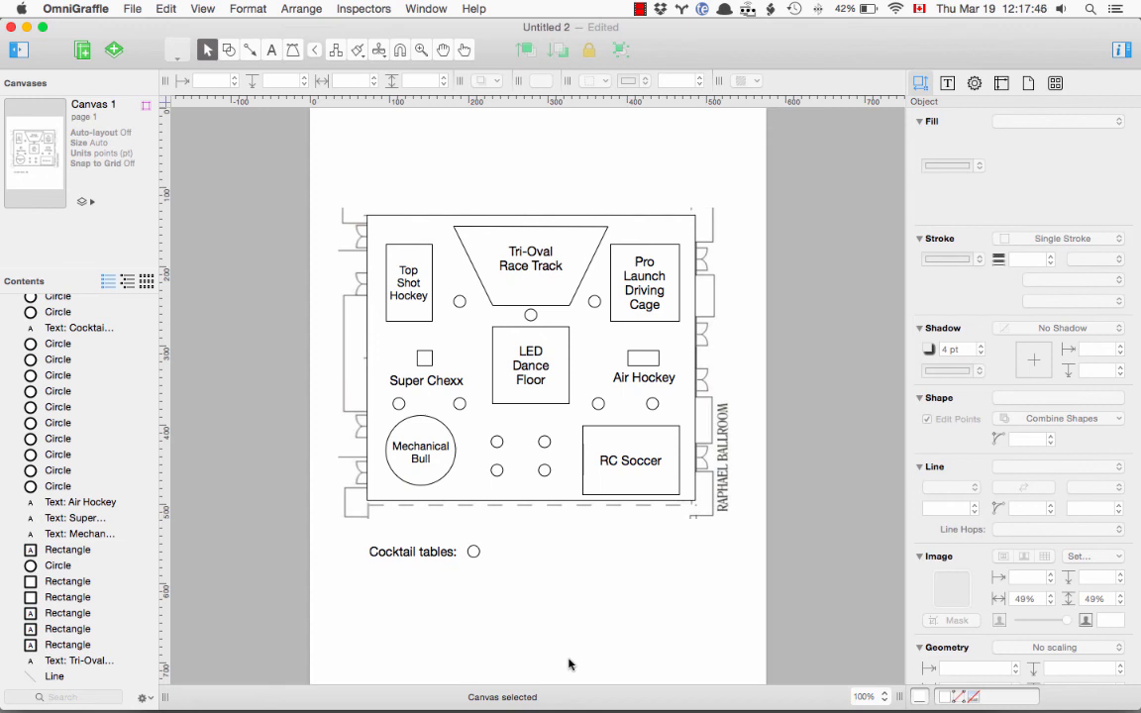
pyautogui.press('super+greater')
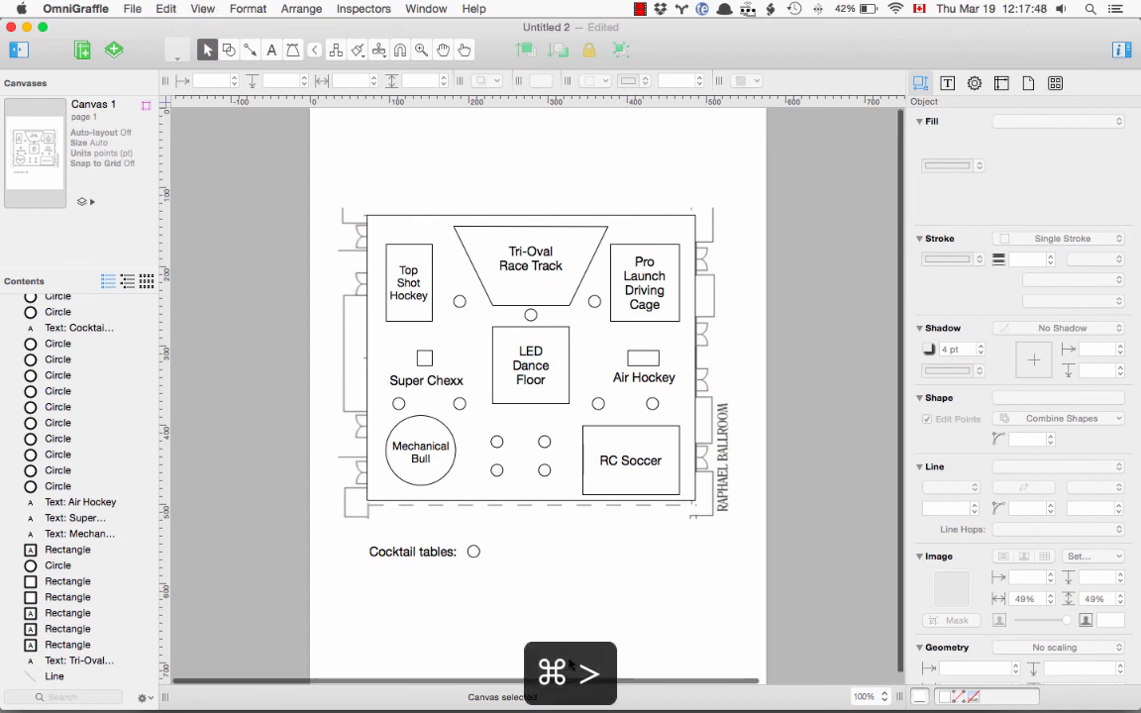
pyautogui.press('super+less')
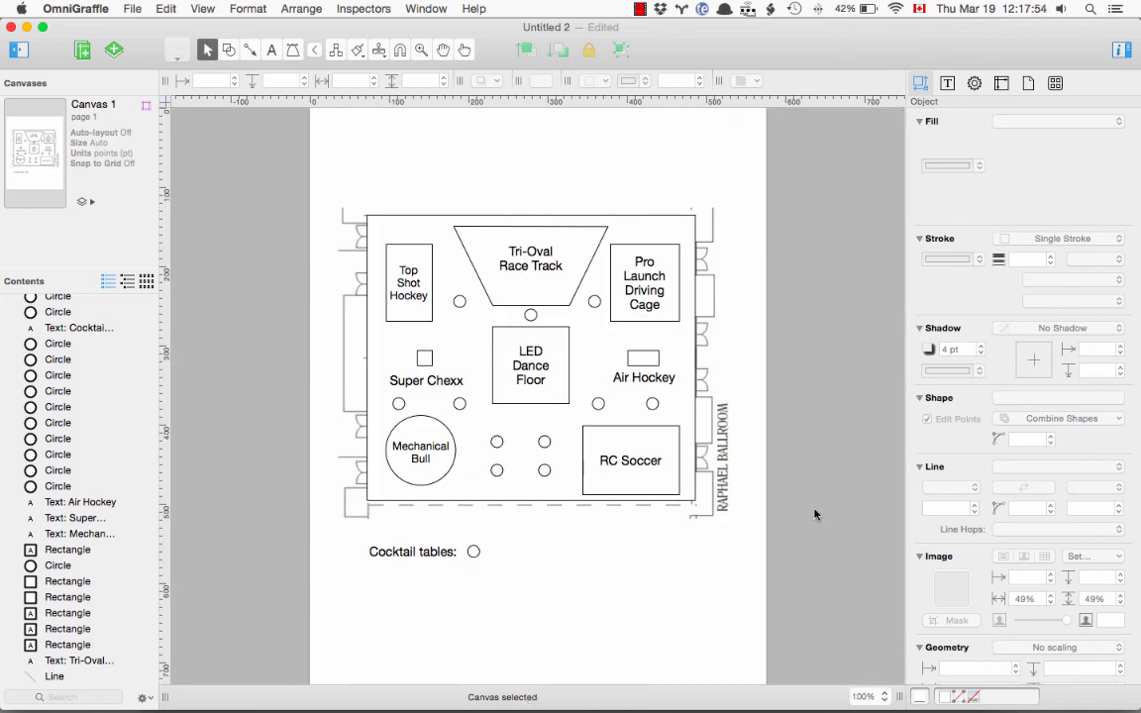
# Step: Save the document to the Desktop as bayer_crop_nov_17_2015_floor_plan.graffle
pyautogui.press('super+s')
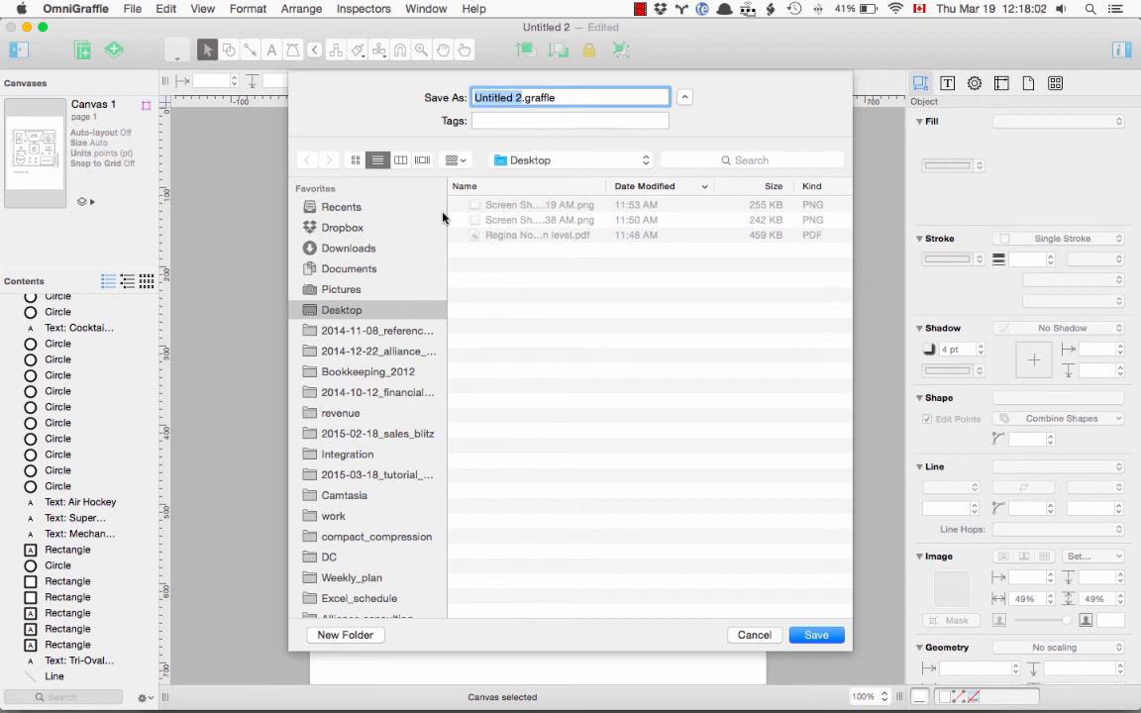
pyautogui.write('ayer_crop_floor_pla')
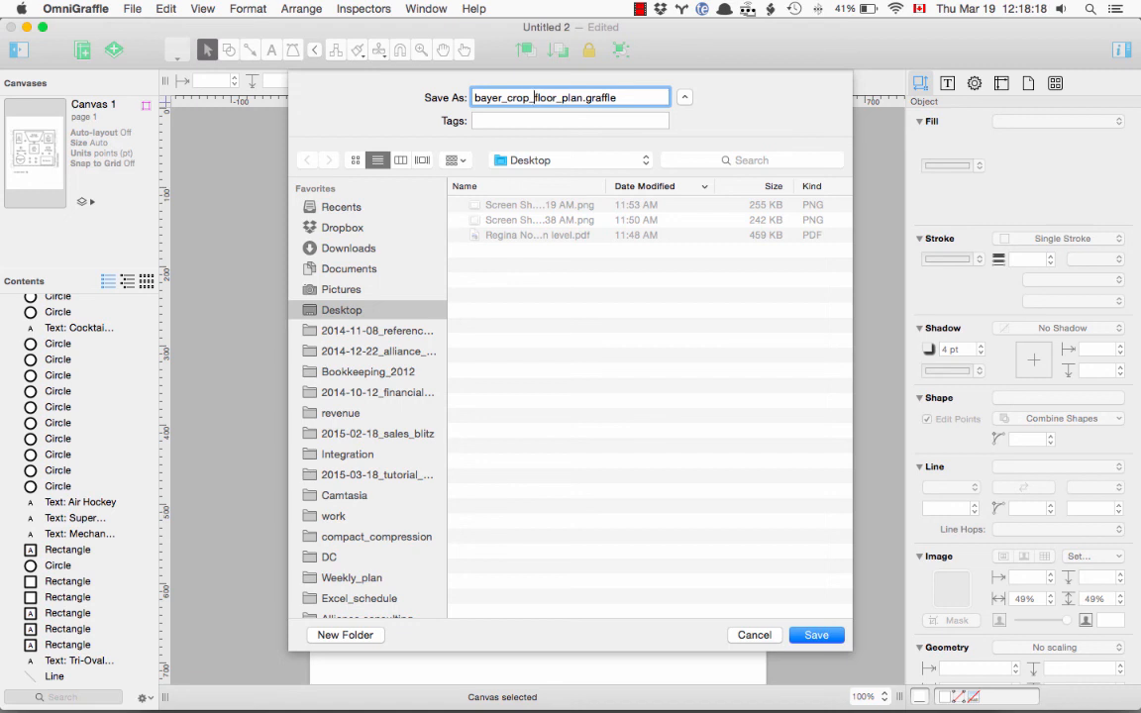
pyautogui.write('nov_17')
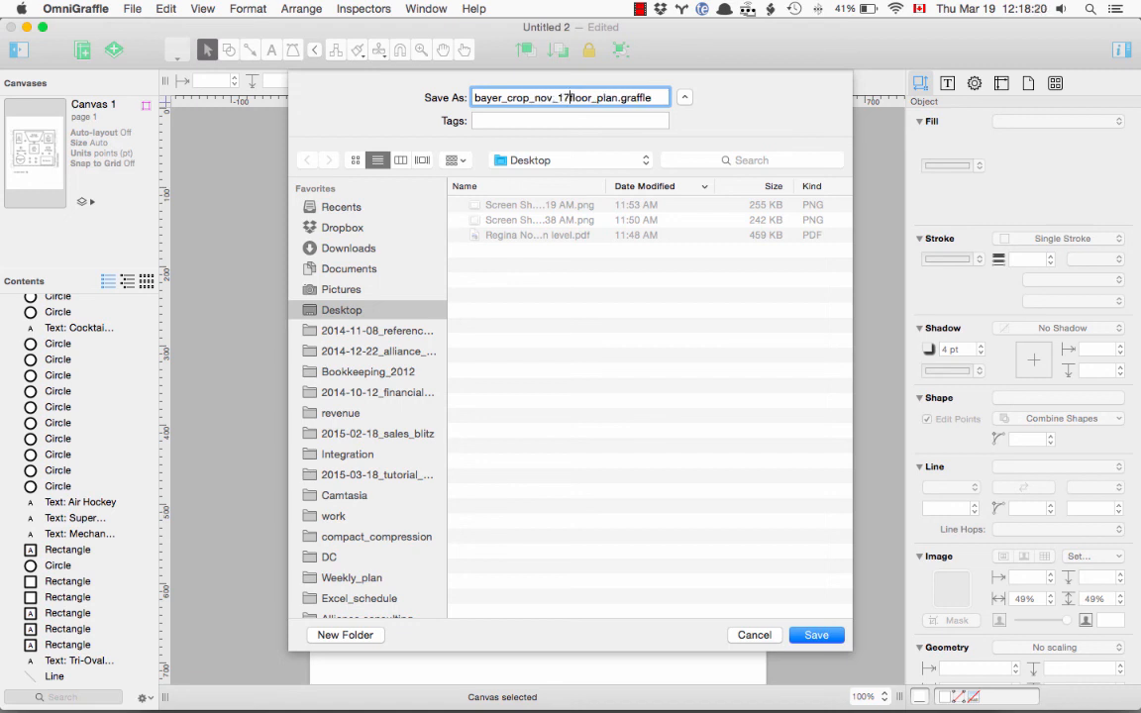
pyautogui.write('_2015_')
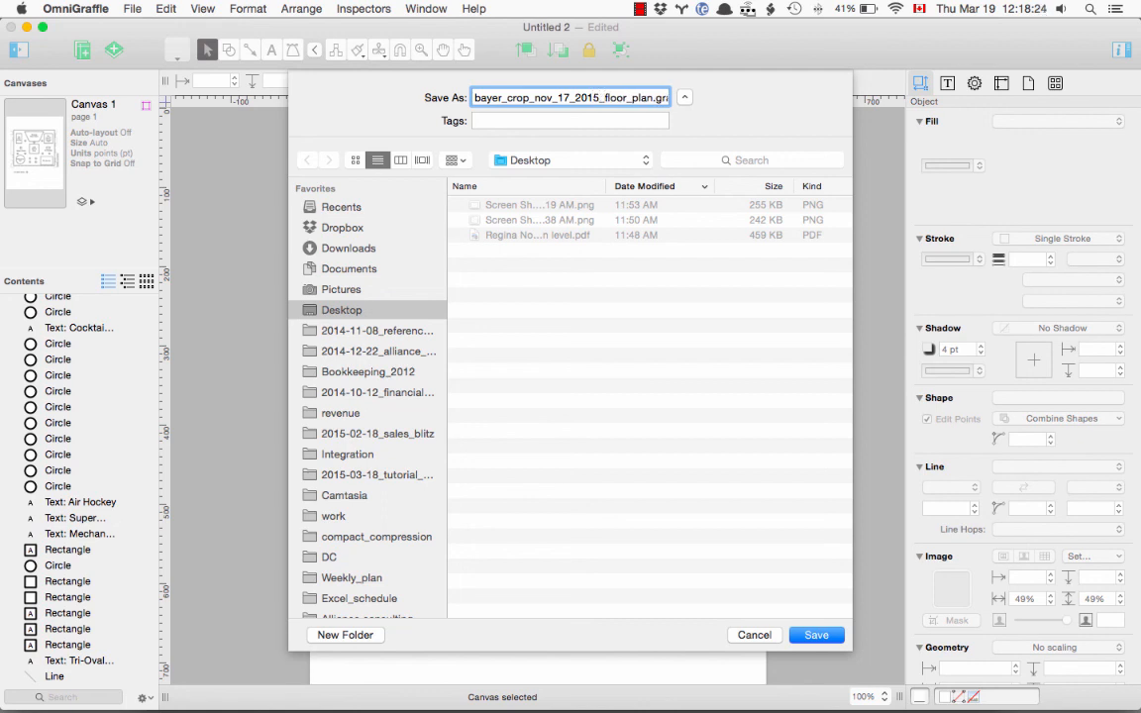
pyautogui.click(817, 635)
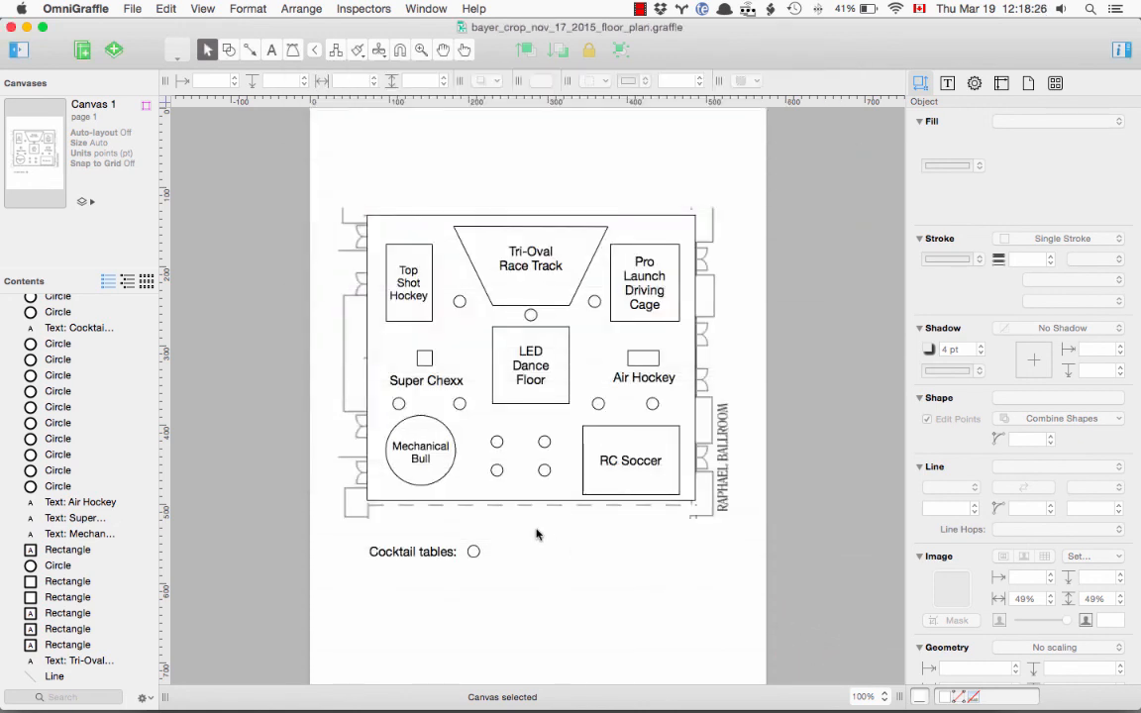
# Step: Open the print dialog for the floor plan document
pyautogui.press('super+p')
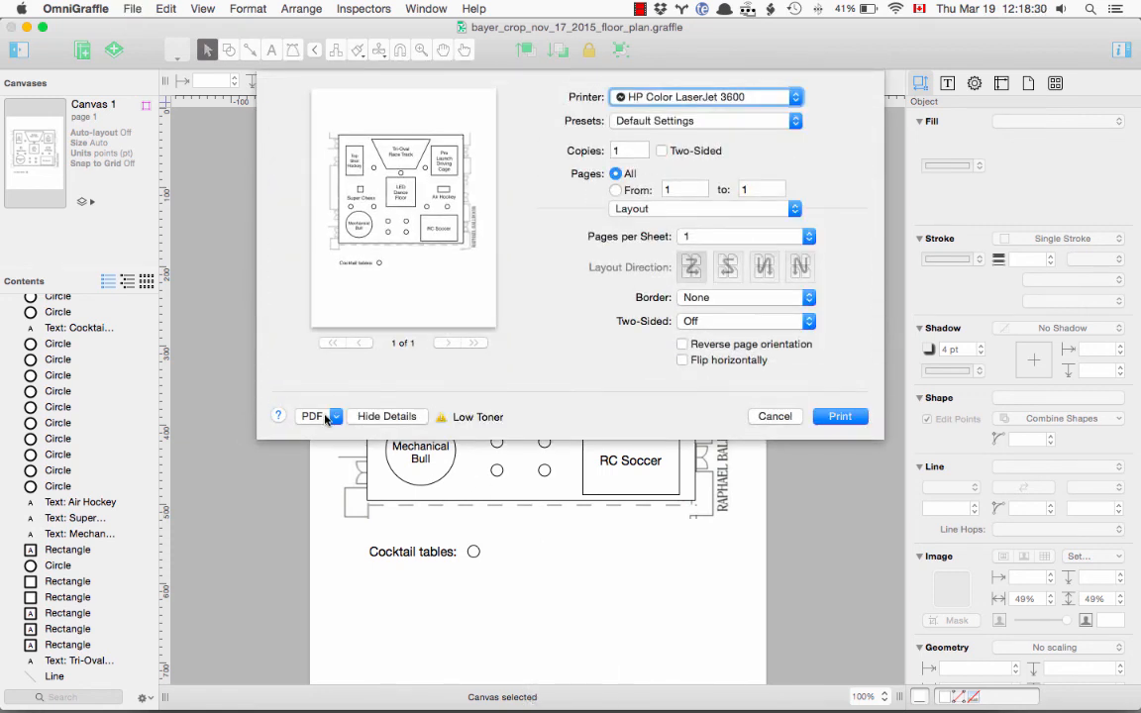
pyautogui.press('Escape')
pyautogui.click(132, 8)
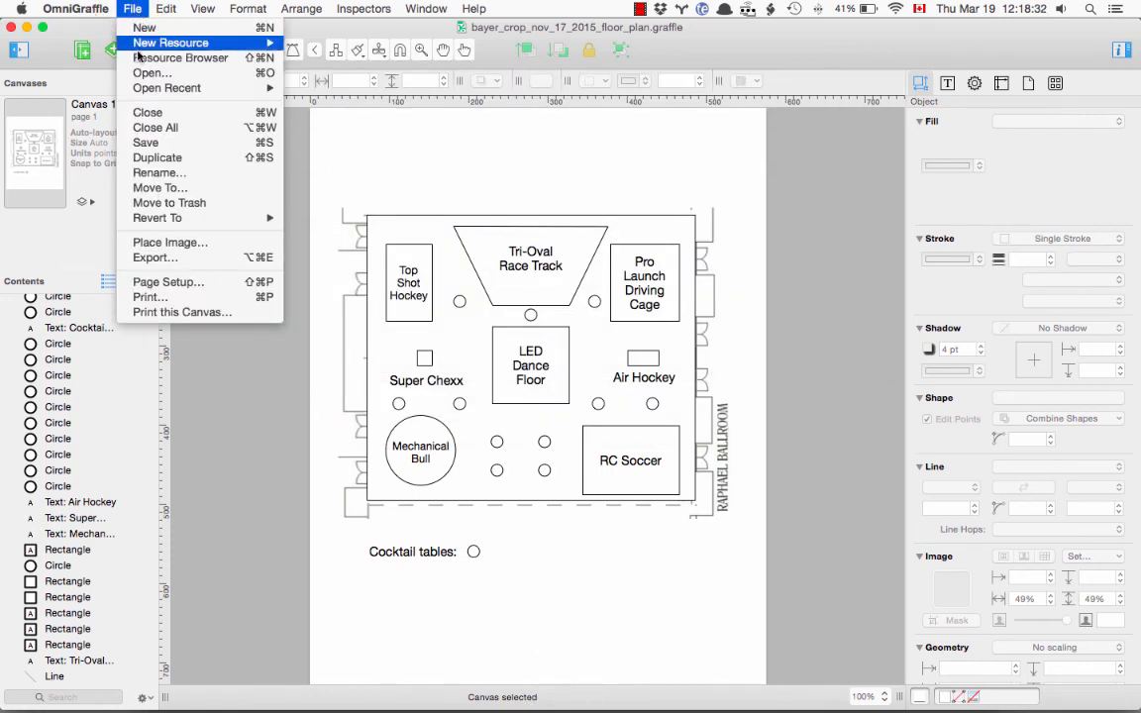
pyautogui.click(150, 296)
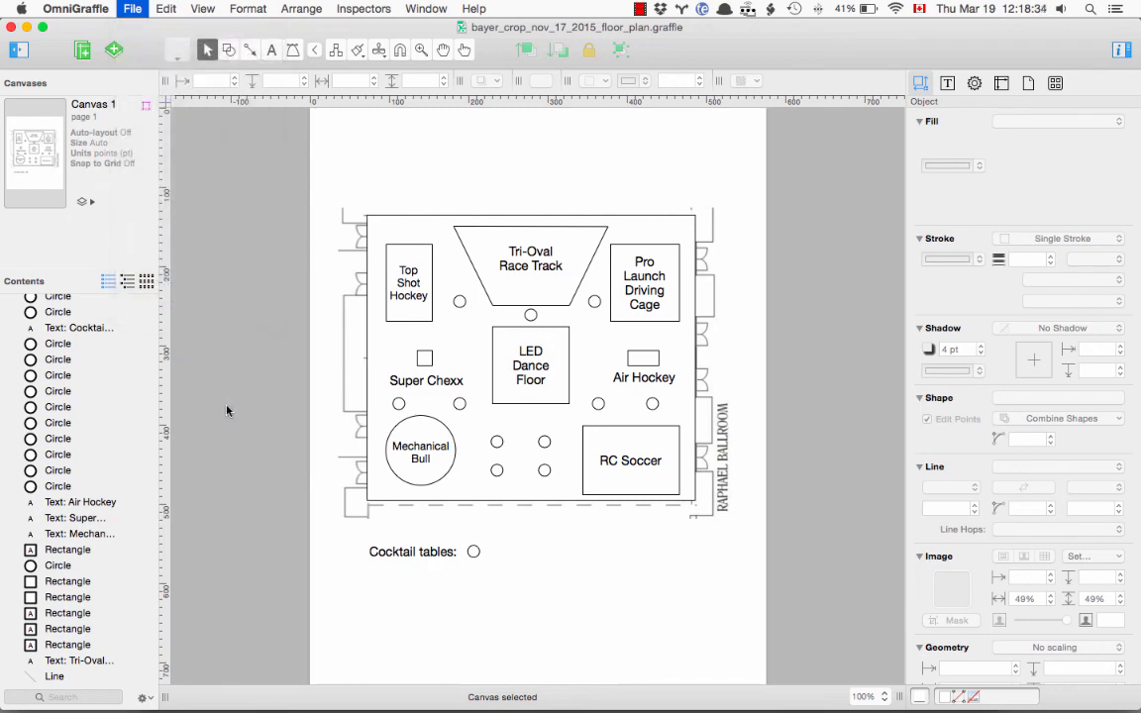
pyautogui.click(335, 416)
pyautogui.click(337, 462)
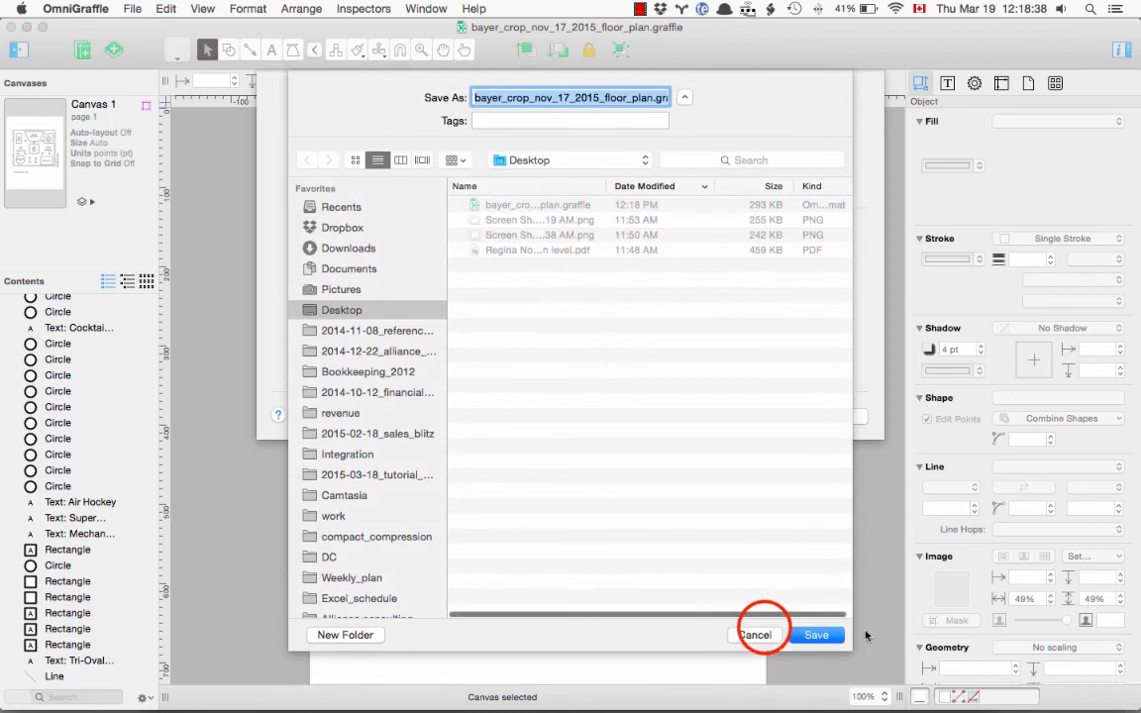
pyautogui.click(755, 635)
# Step: Export the floor plan as a PDF to the Desktop, removing .graffle from the name to give bayer_crop_nov_17_2015_floor_plan.pdf
pyautogui.click(319, 416)
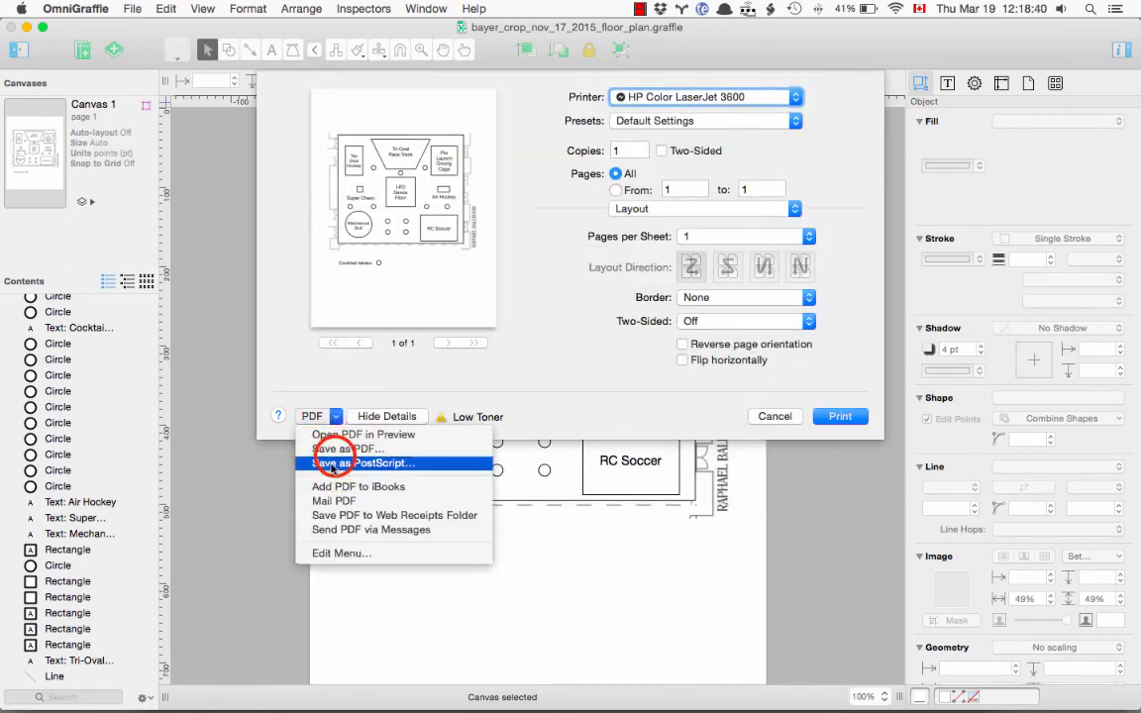
pyautogui.click(342, 449)
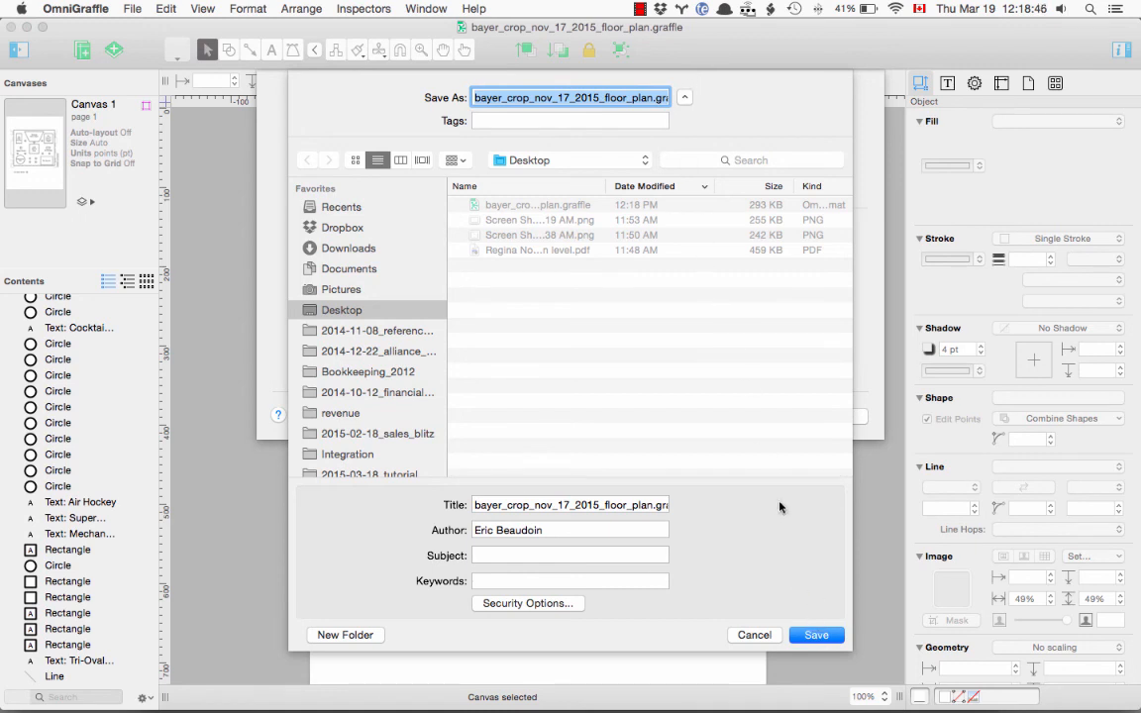
pyautogui.click(657, 98)
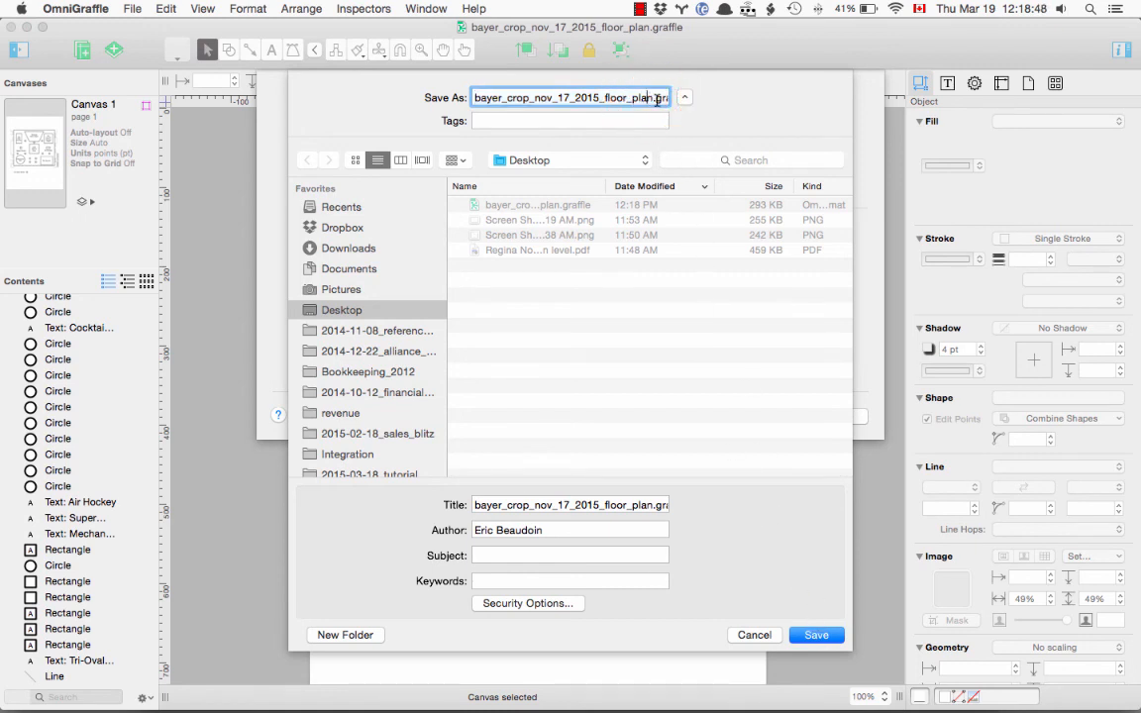
pyautogui.press('Right')
pyautogui.press('Right')
pyautogui.press('Right')
pyautogui.press('Right')
pyautogui.press('Right')
pyautogui.press('Right')
pyautogui.press('Right')
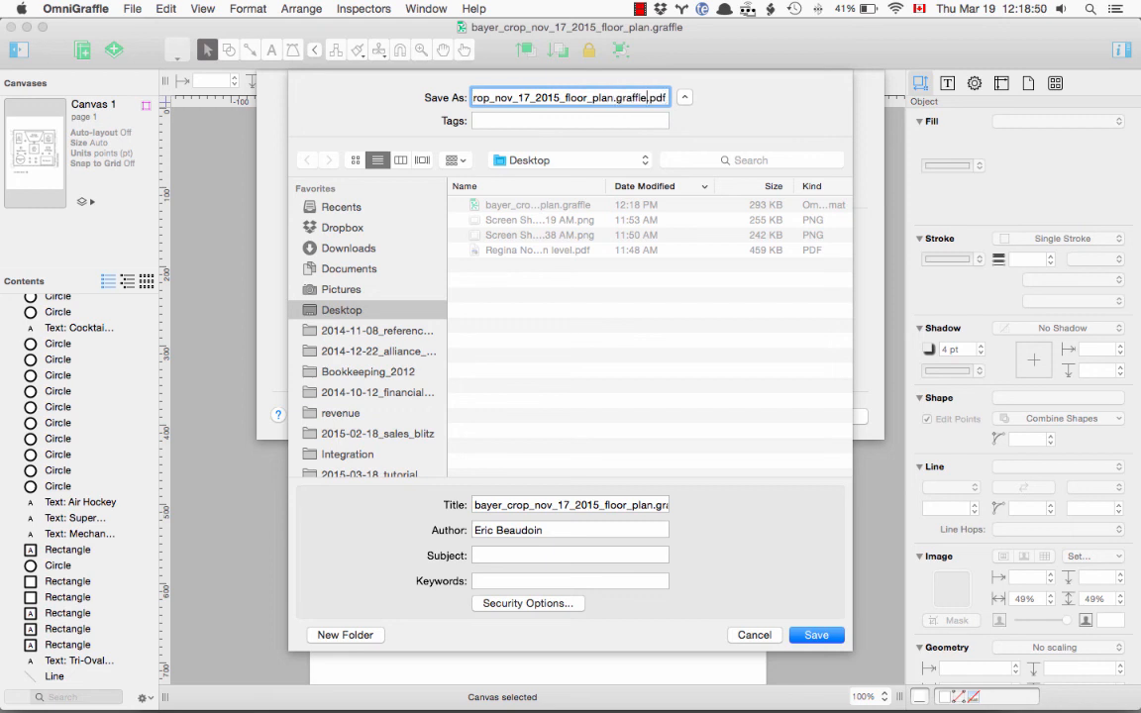
pyautogui.press('BackSpace')
pyautogui.press('BackSpace')
pyautogui.press('BackSpace')
pyautogui.press('BackSpace')
pyautogui.press('BackSpace')
pyautogui.press('BackSpace')
pyautogui.press('BackSpace')
pyautogui.press('BackSpace')
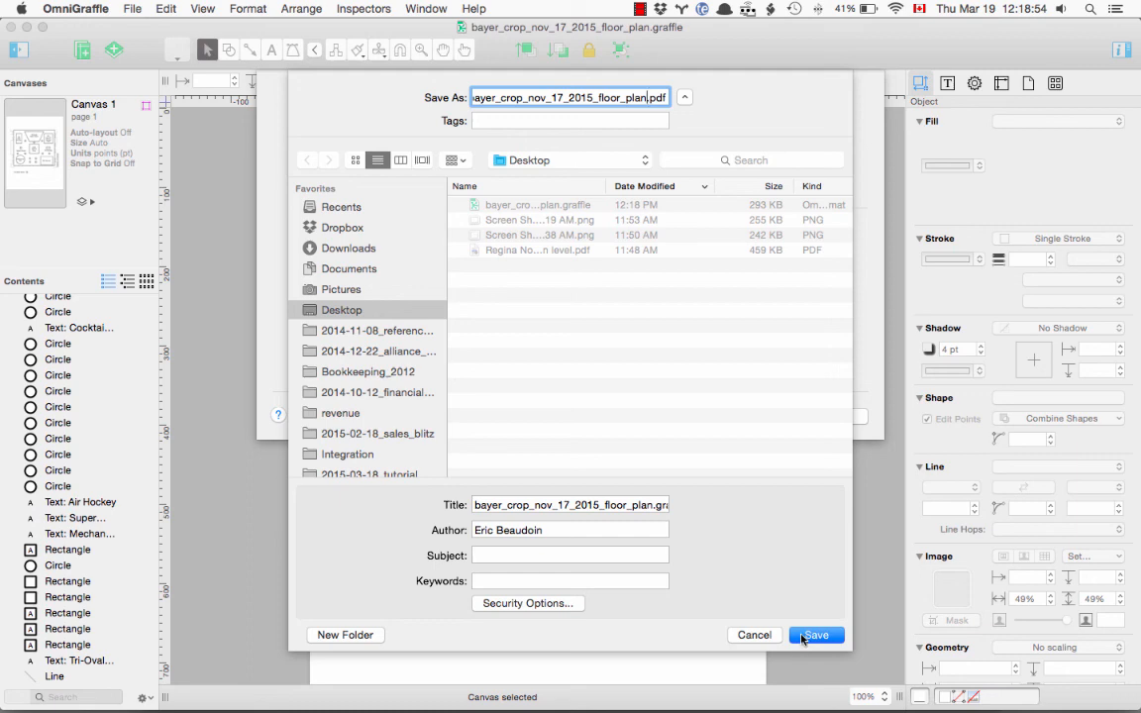
pyautogui.click(810, 637)
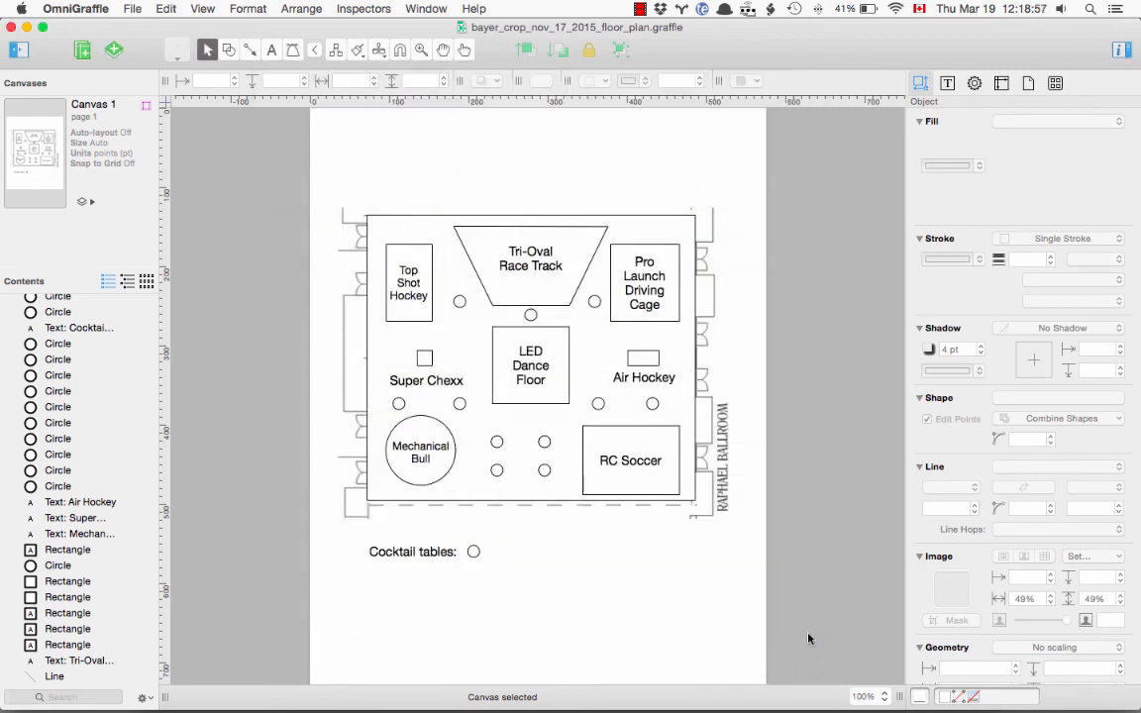
# Step: Switch to the desktop and open bayer_crop_nov_17_2015_floor_plan.pdf in Preview to check the exported layout
pyautogui.hotkey('ctrl', 'Up')
pyautogui.click(710, 45)
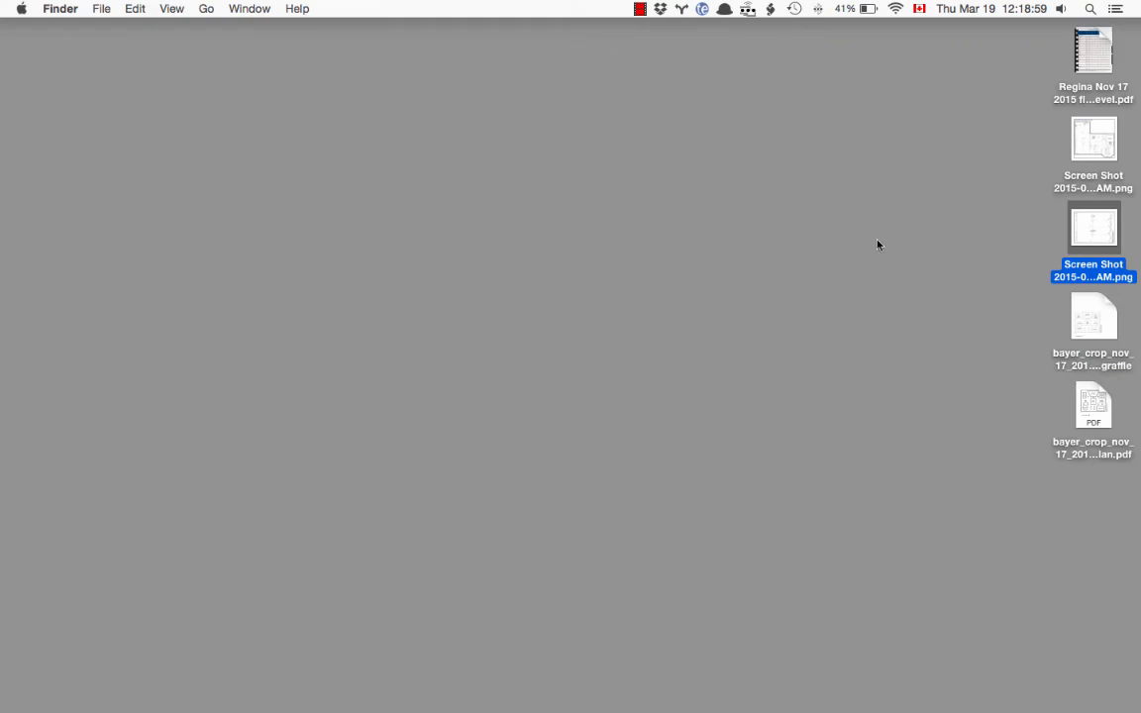
pyautogui.doubleClick(1091, 404)
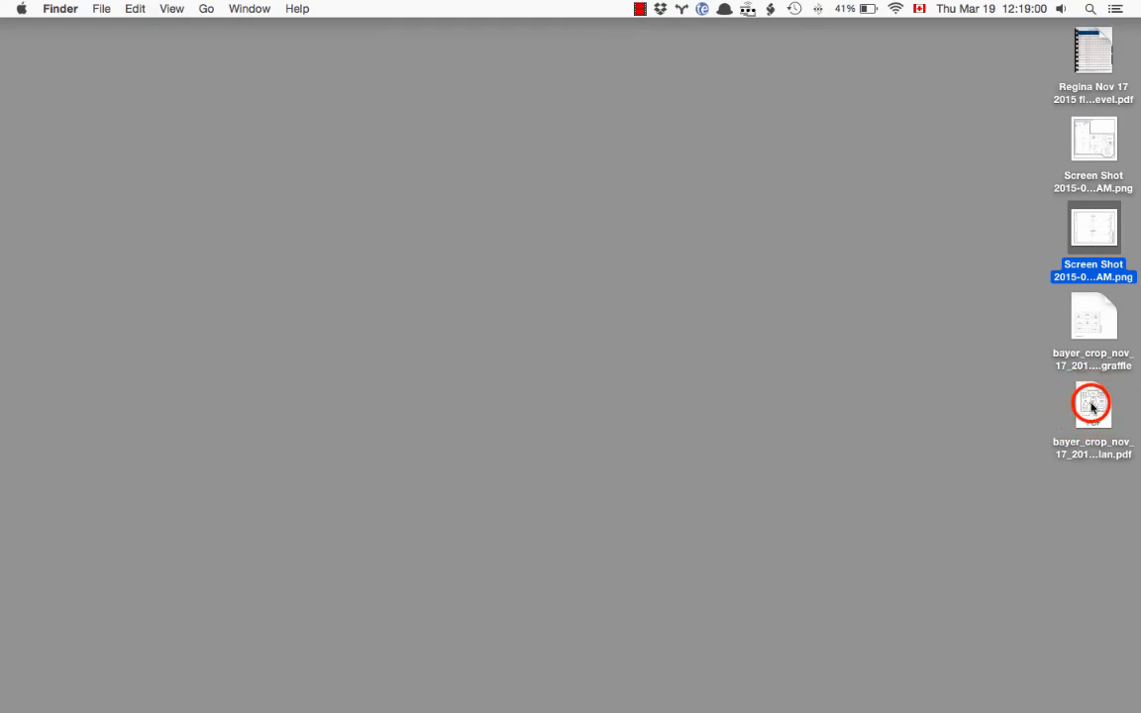
pyautogui.scroll(-10, 626, 357)
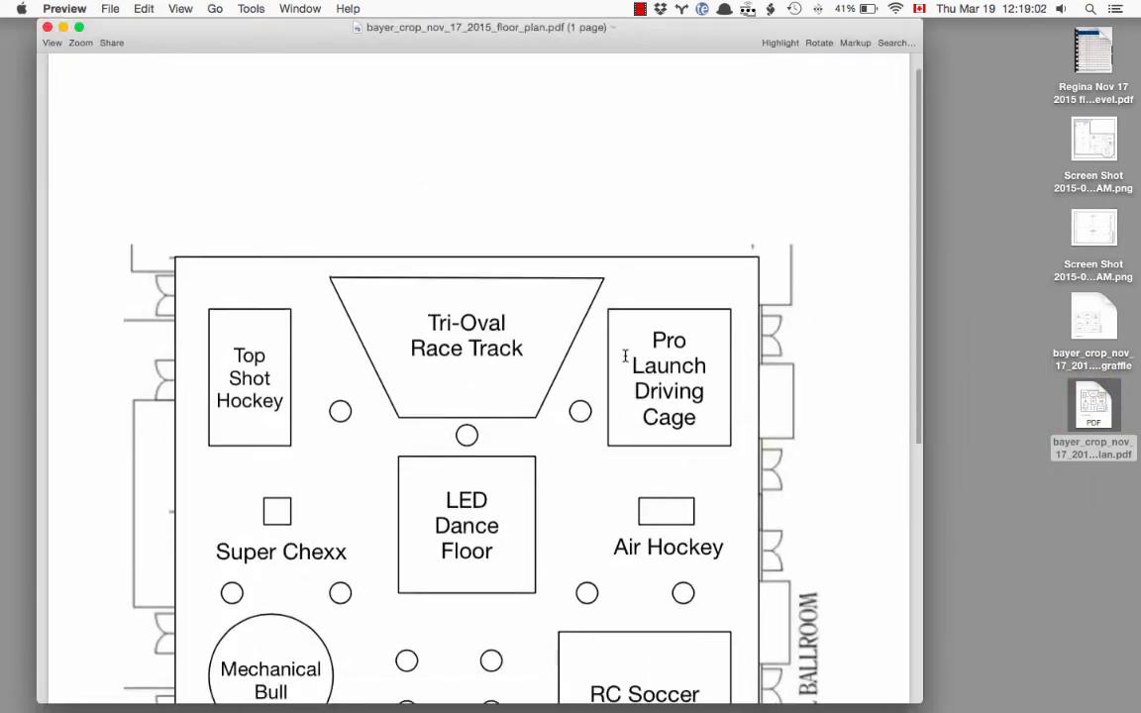
pyautogui.scroll(10, 625, 357)
# Step: Check the exported PDF's file size in its Finder info, then close the info window
pyautogui.click(1096, 390)
pyautogui.press('super+i')
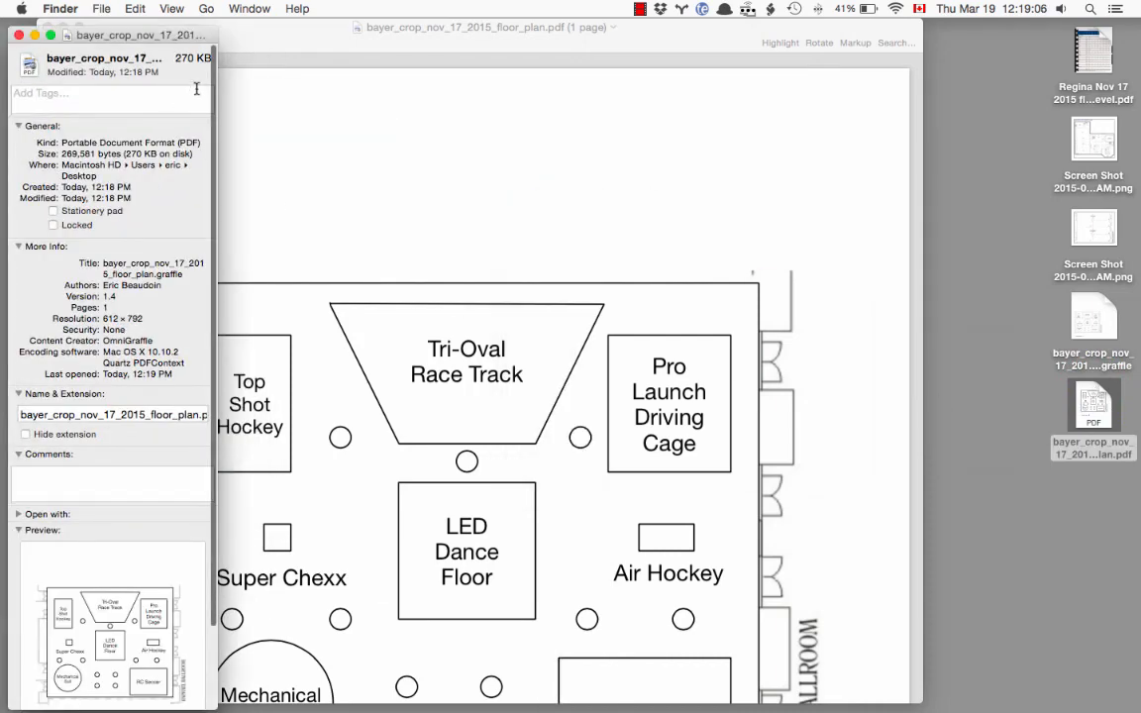
pyautogui.click(17, 35)
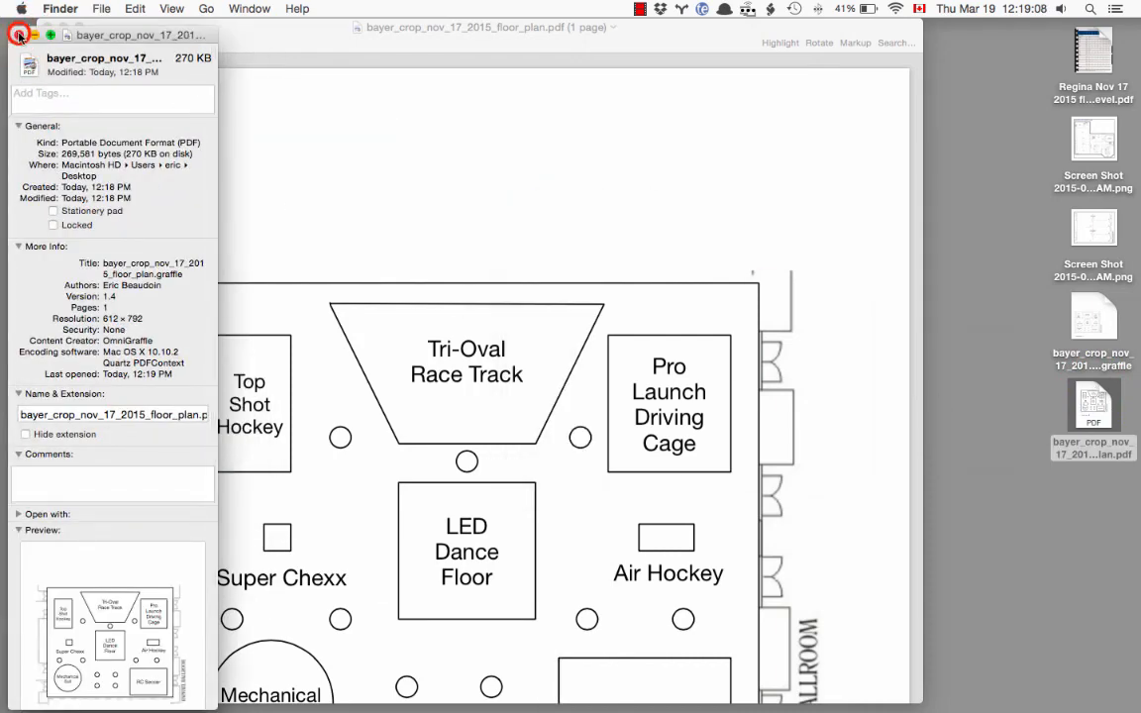
pyautogui.click(1030, 472)
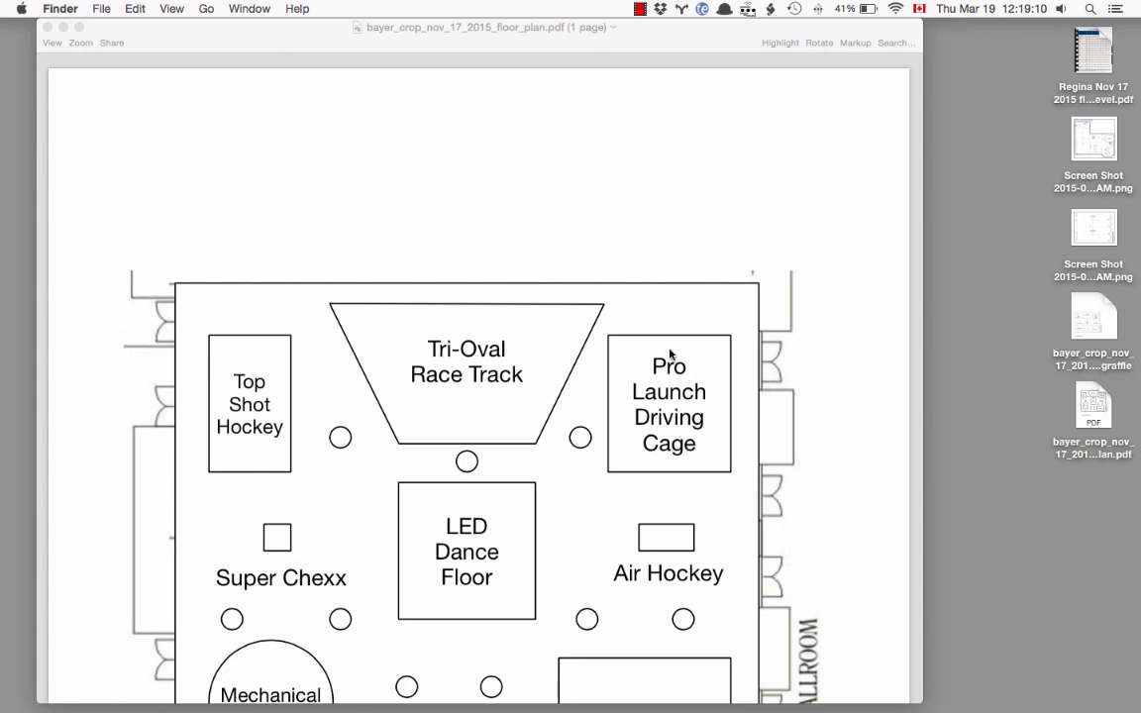
# Step: Switch to Mail, clear the inbox search and open the "Quote for Jan 28-29 2016" conversation with the Regina floor plan
pyautogui.press('super+Tab')
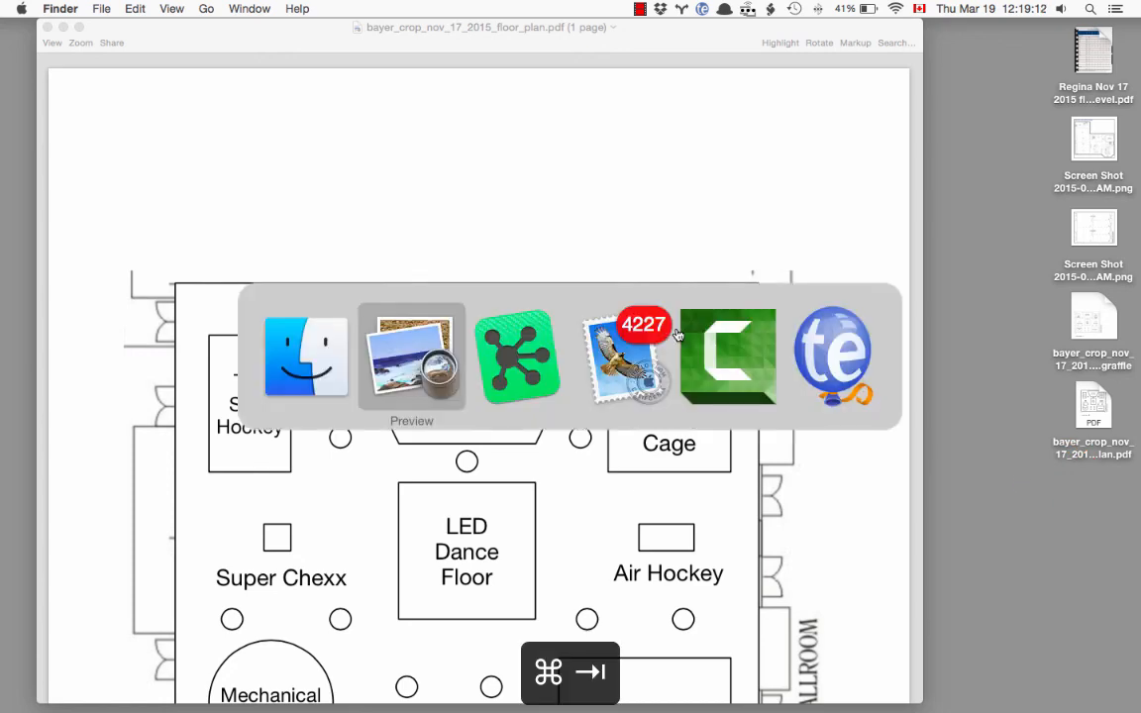
pyautogui.press('super+Tab')
pyautogui.press('Tab')
pyautogui.press('Tab')
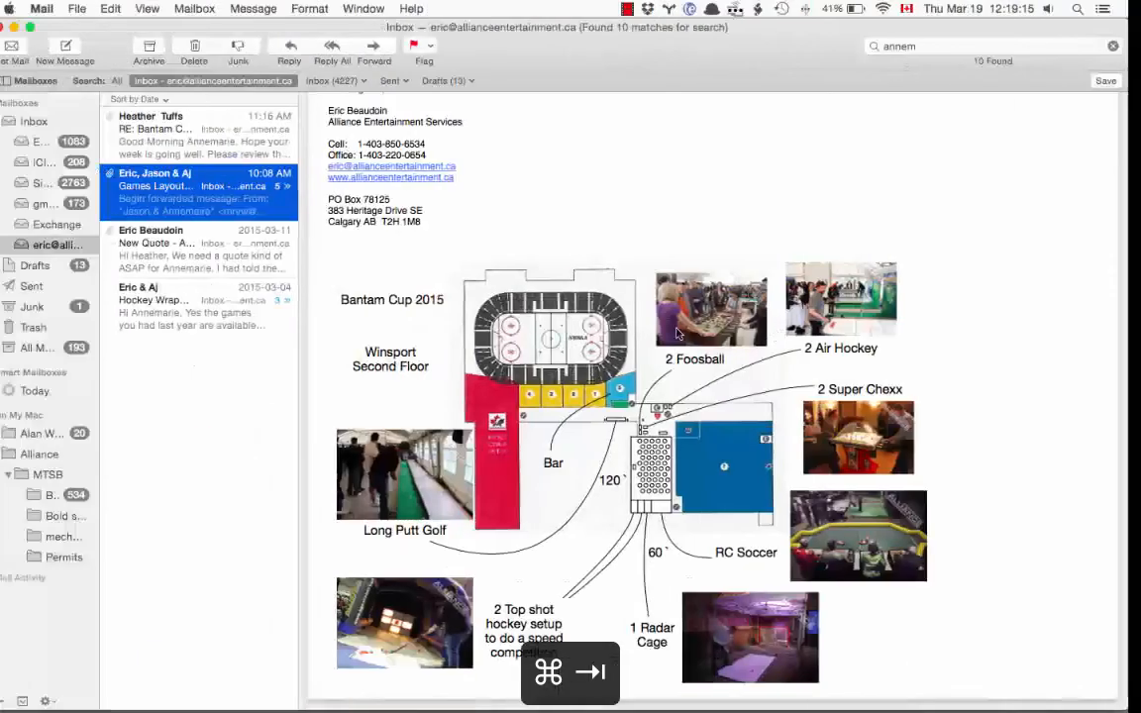
pyautogui.click(1113, 46)
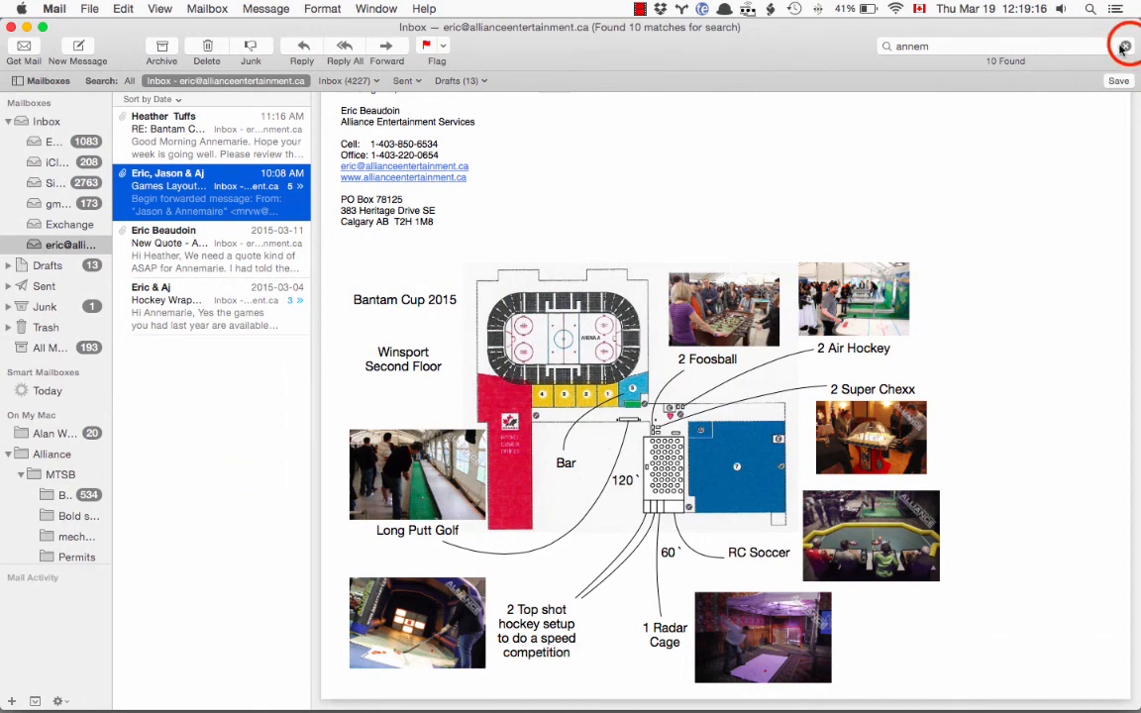
pyautogui.click(198, 144)
pyautogui.click(191, 191)
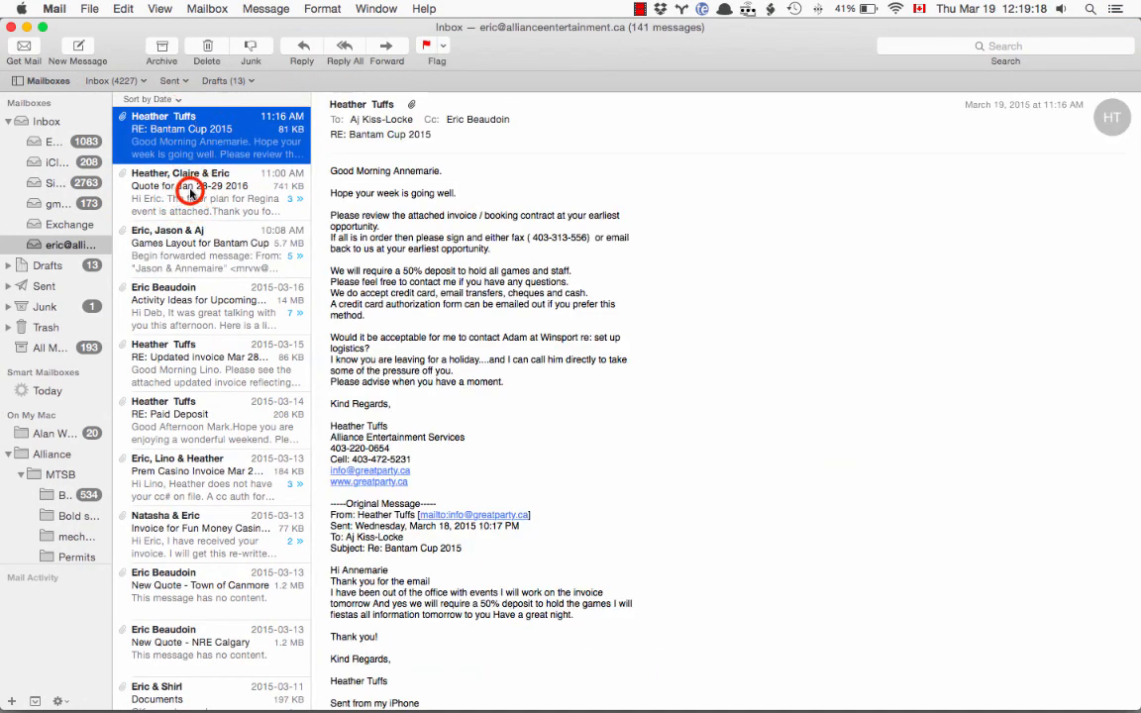
pyautogui.click(598, 321)
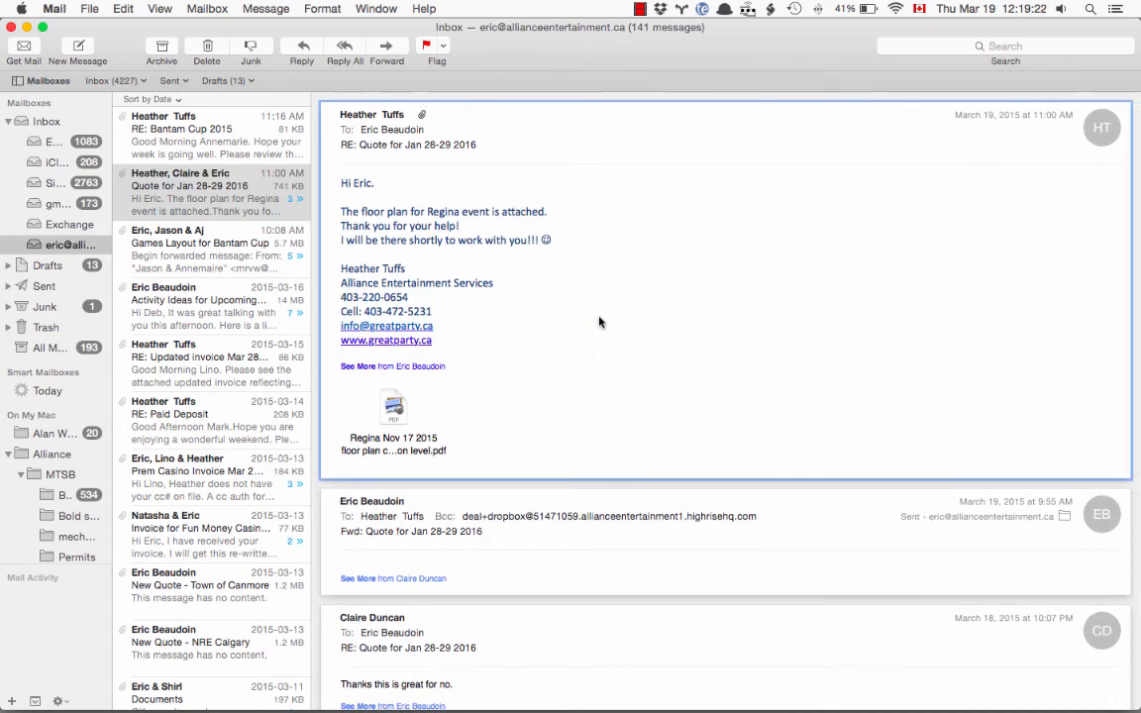
# Step: Switch from Mail back to the floor plan document in OmniGraffle
pyautogui.hotkey('ctrl', 'Up')
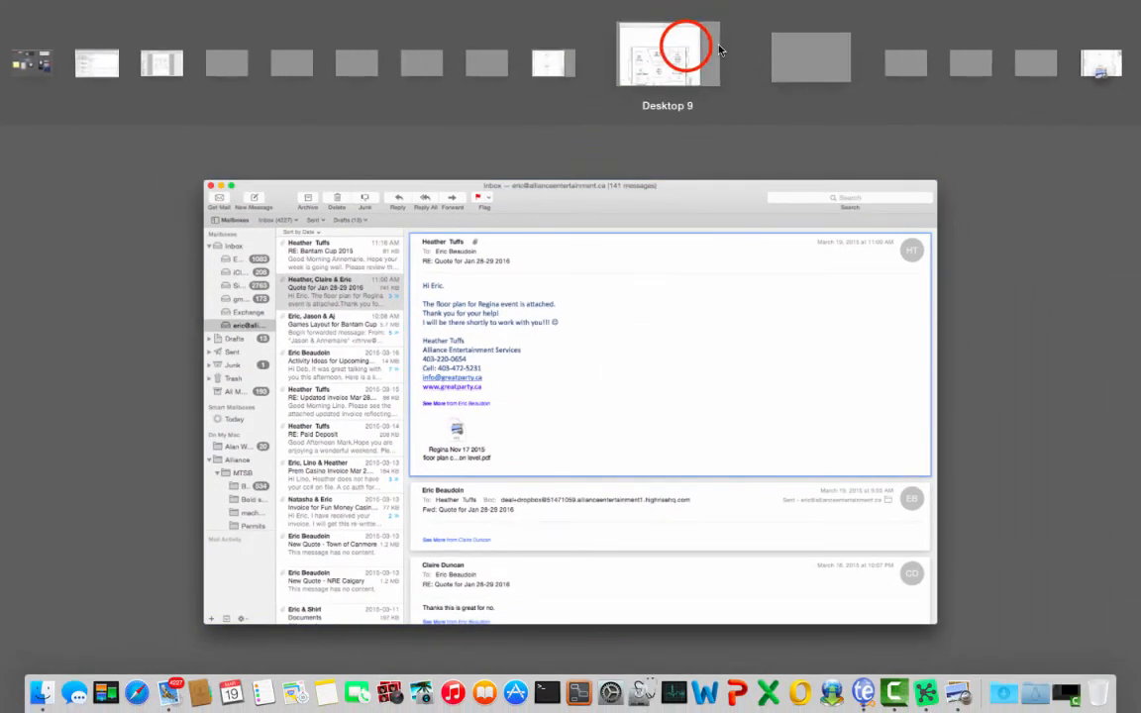
pyautogui.click(686, 46)
pyautogui.hotkey('ctrl', 'Up')
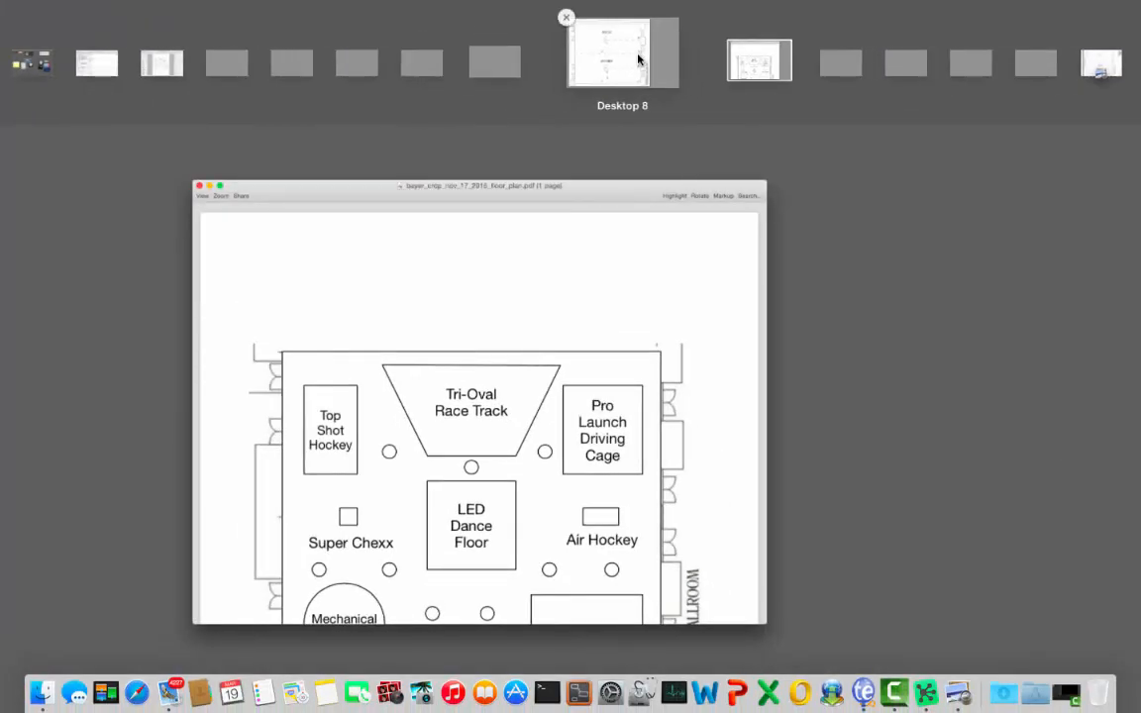
pyautogui.moveTo(639, 59); pyautogui.dragTo(1026, 61)
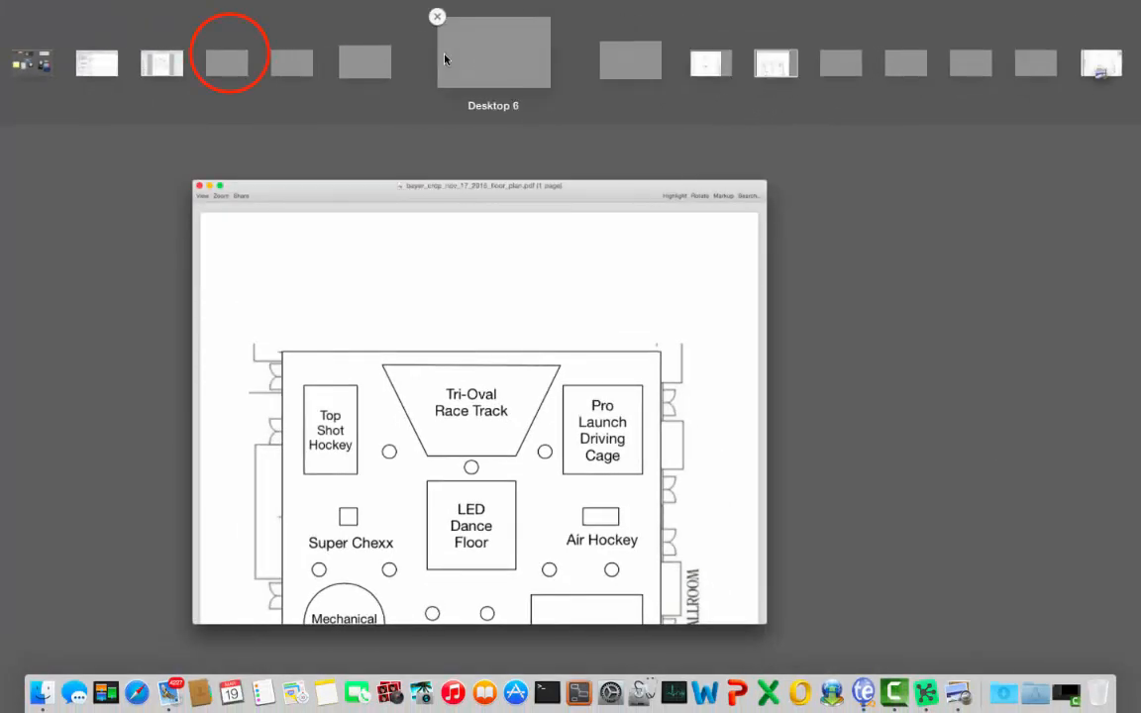
pyautogui.click(230, 56)
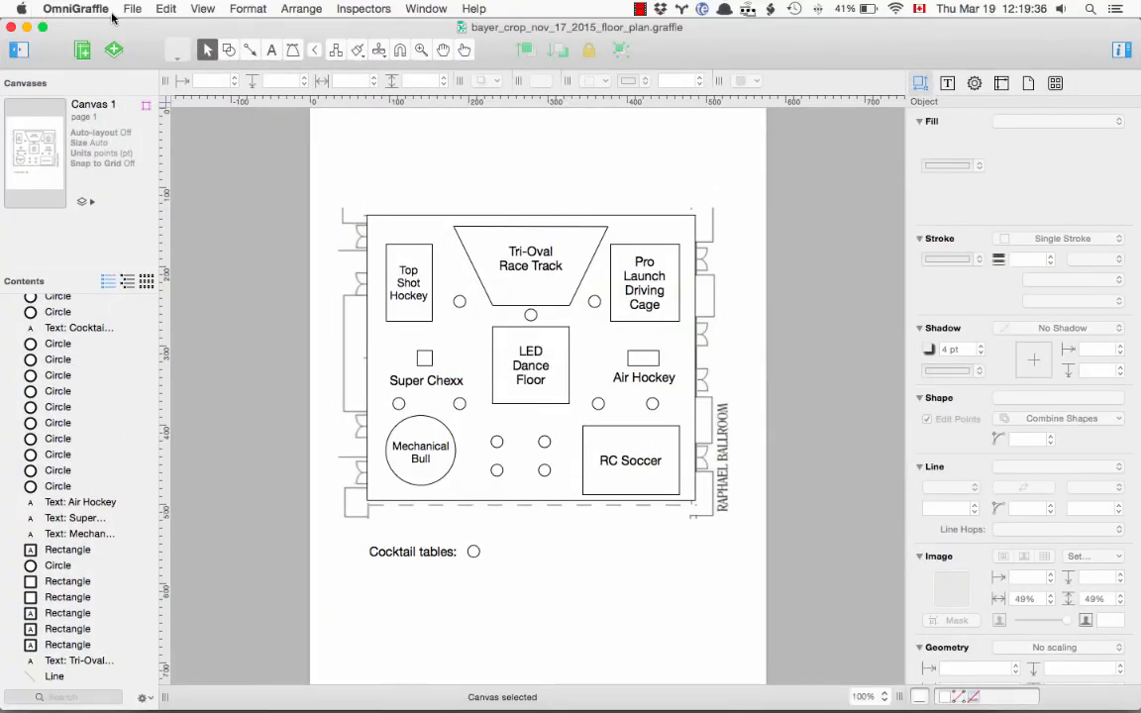
# Step: Switch to Mail and start a reply to the "Quote for Jan 28-29 2016" message with the text "Here is the floorpan"
pyautogui.hotkey('ctrl', 'Up')
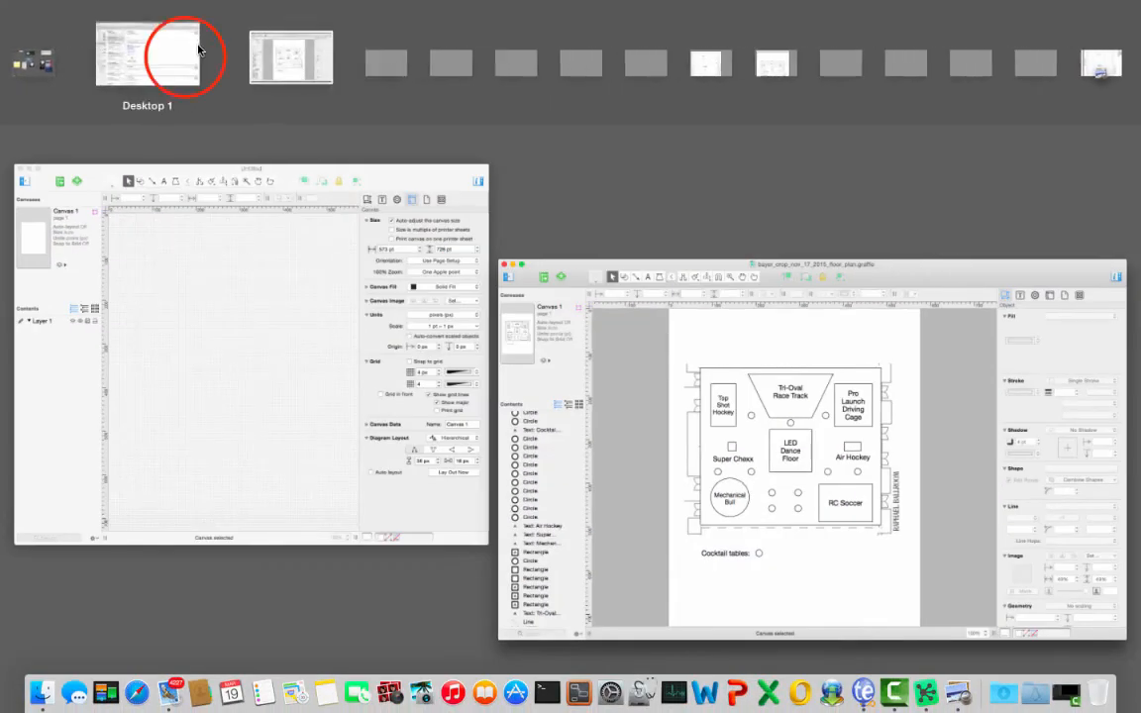
pyautogui.click(184, 60)
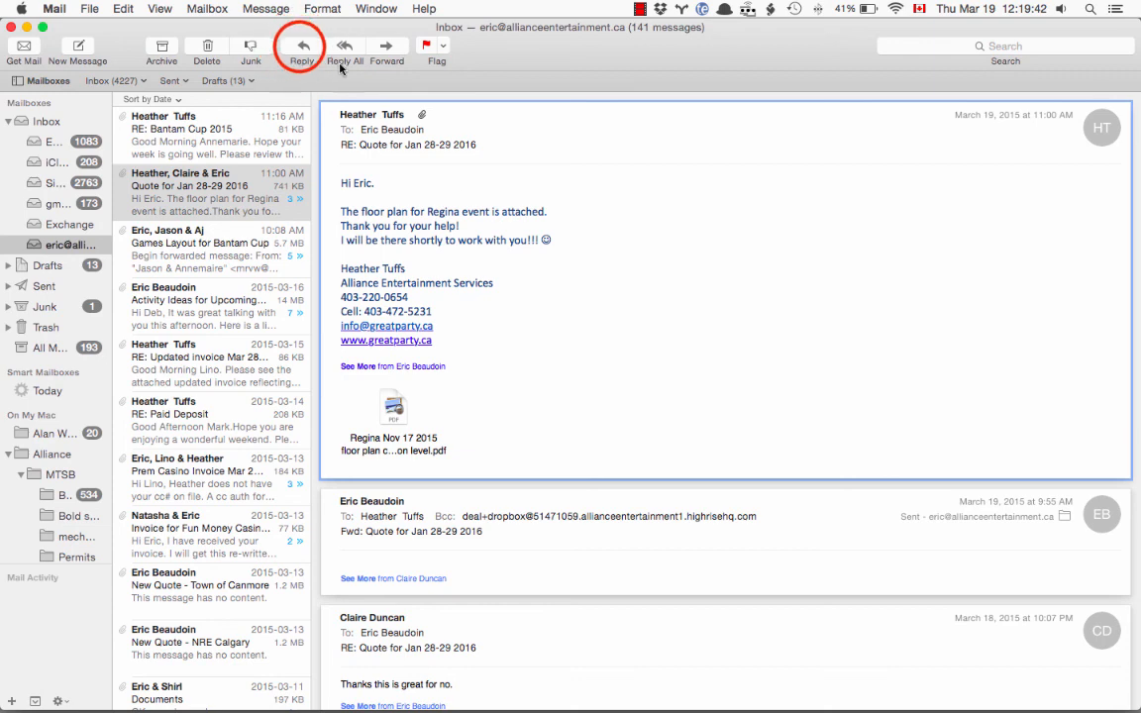
pyautogui.click(303, 50)
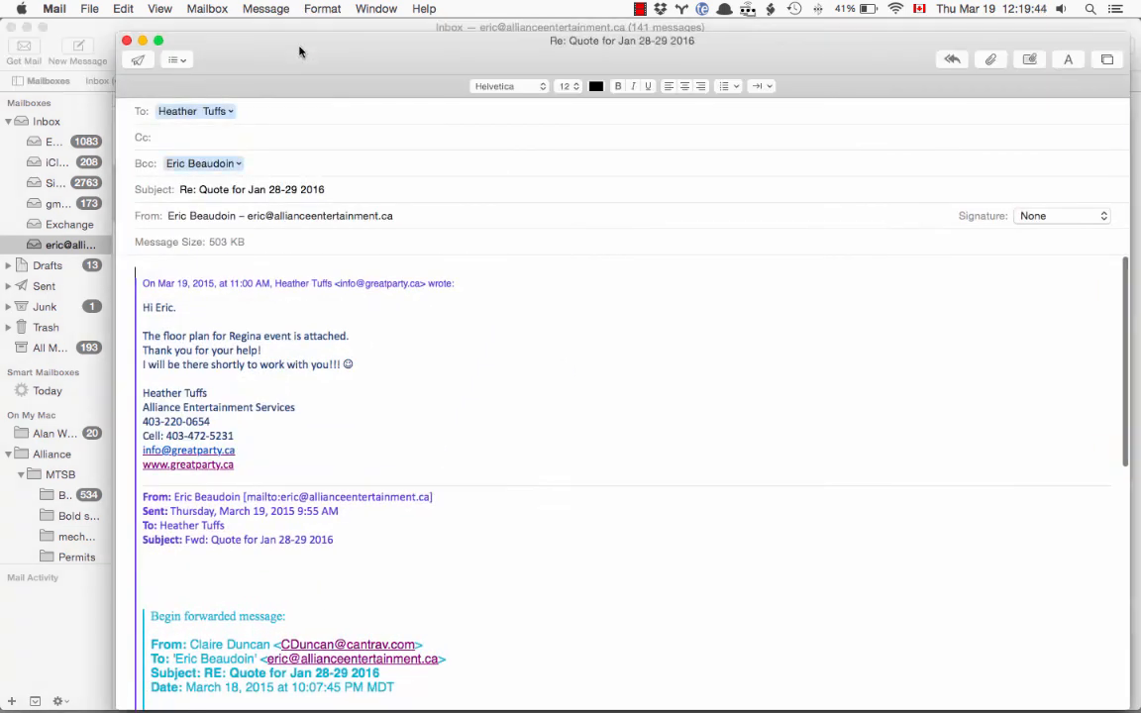
pyautogui.press('Return')
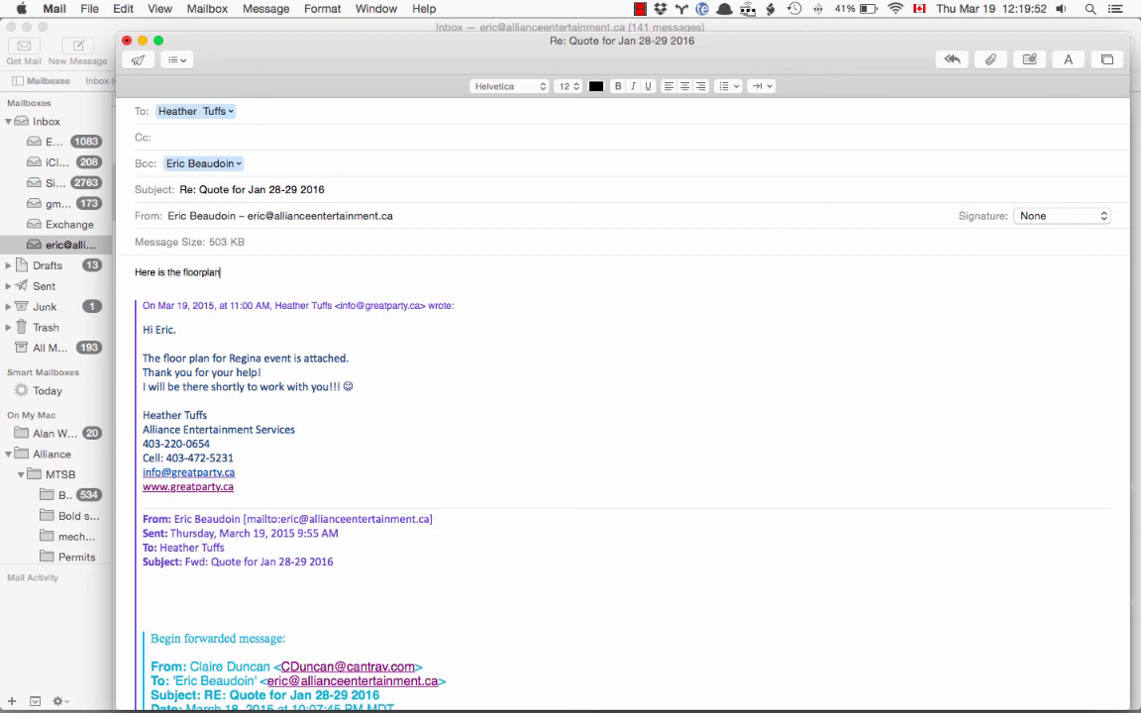
pyautogui.press('Return')
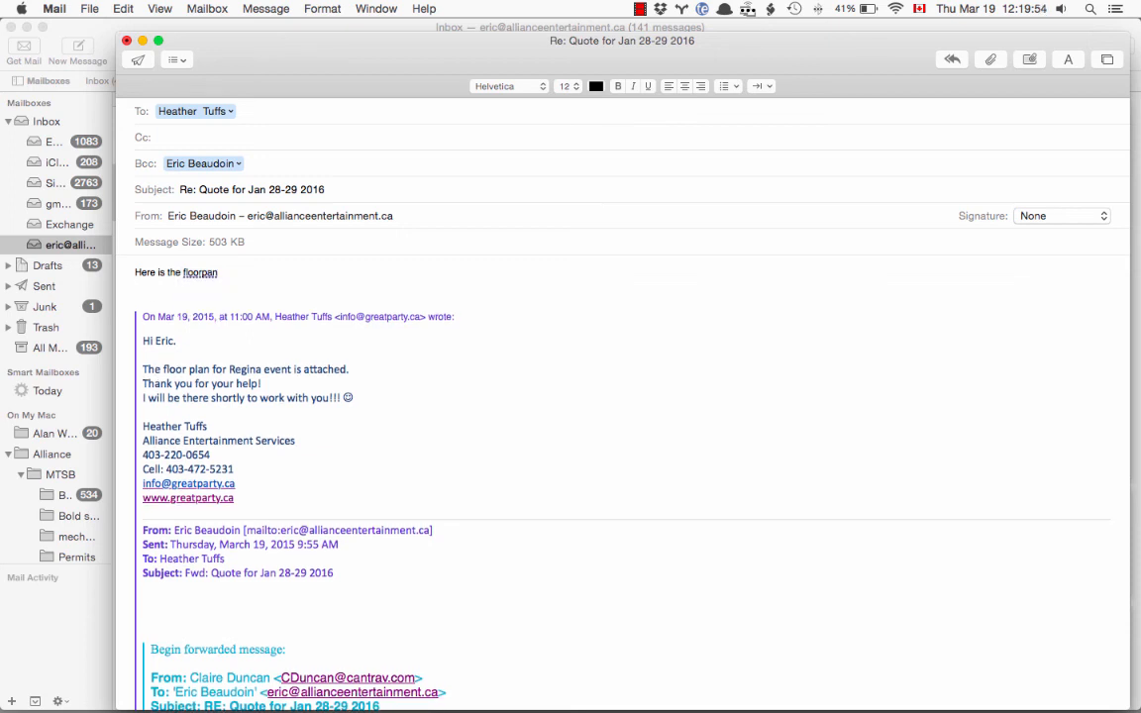
pyautogui.press('Return')
# Step: Attach bayer_crop_nov_17_2015_floor_plan.pdf from the Desktop folder to the reply and send it
pyautogui.click(991, 59)
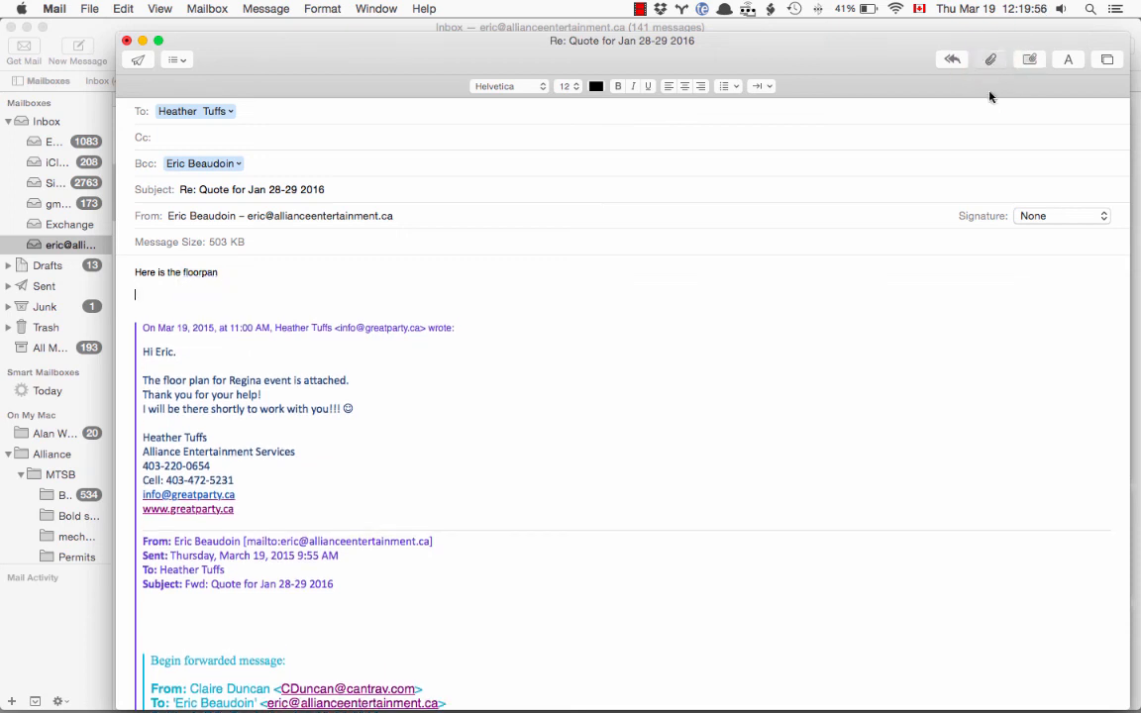
pyautogui.click(391, 245)
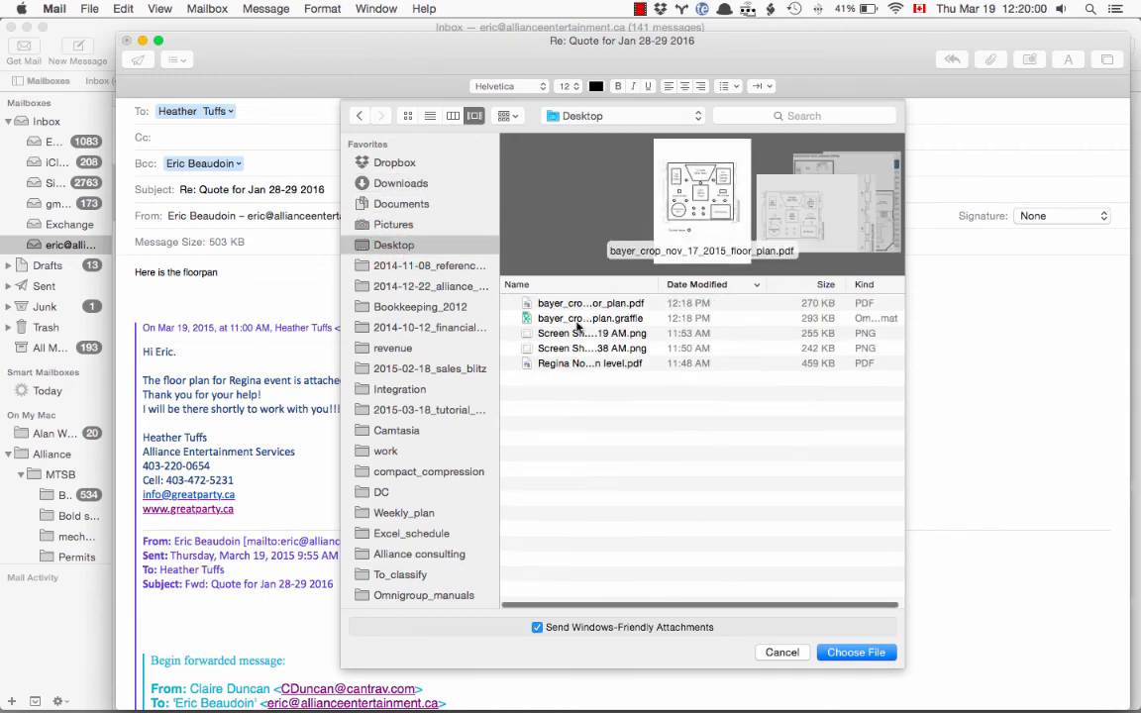
pyautogui.click(581, 305)
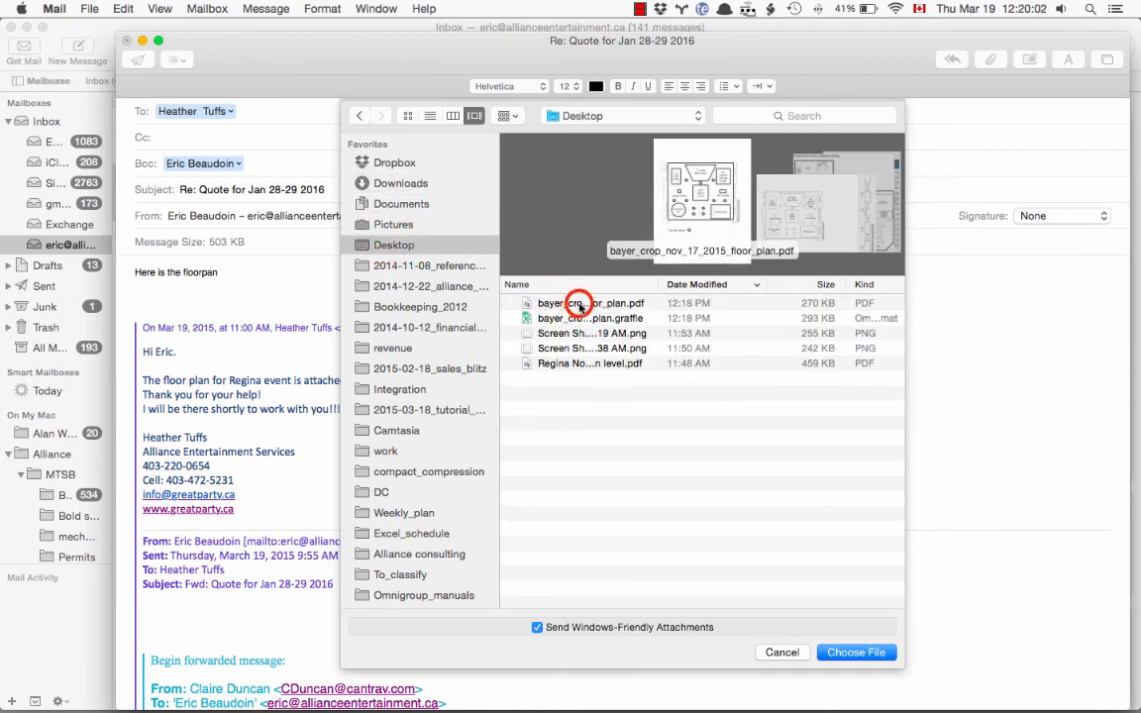
pyautogui.click(856, 652)
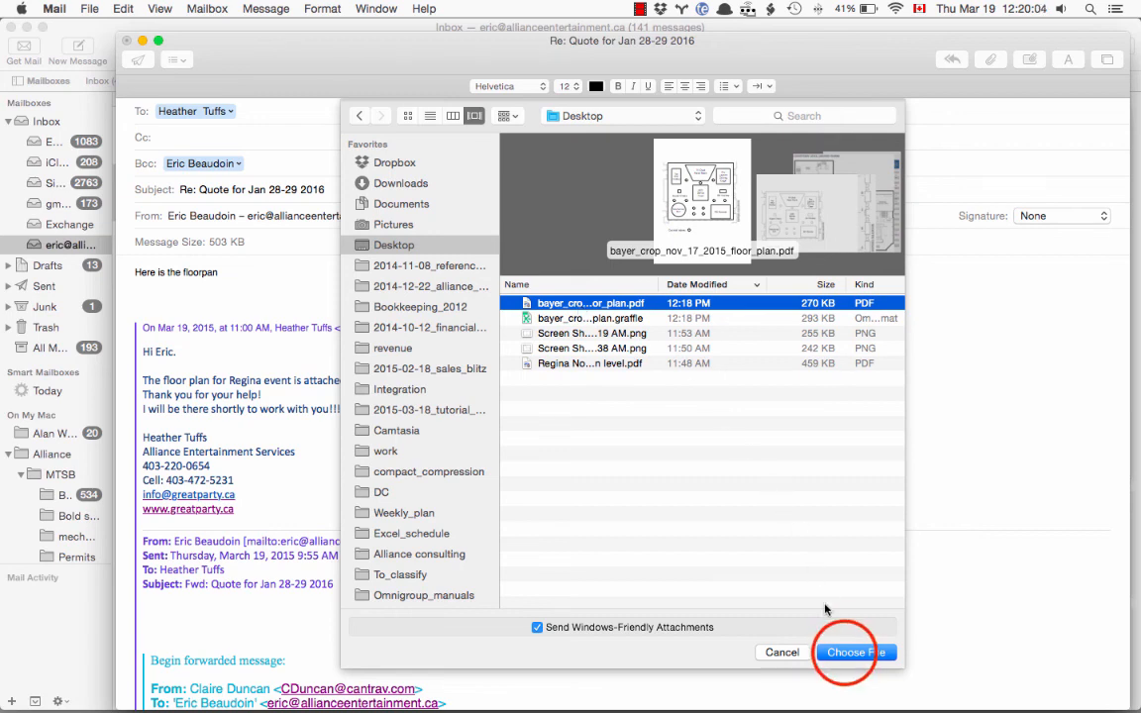
pyautogui.click(138, 60)
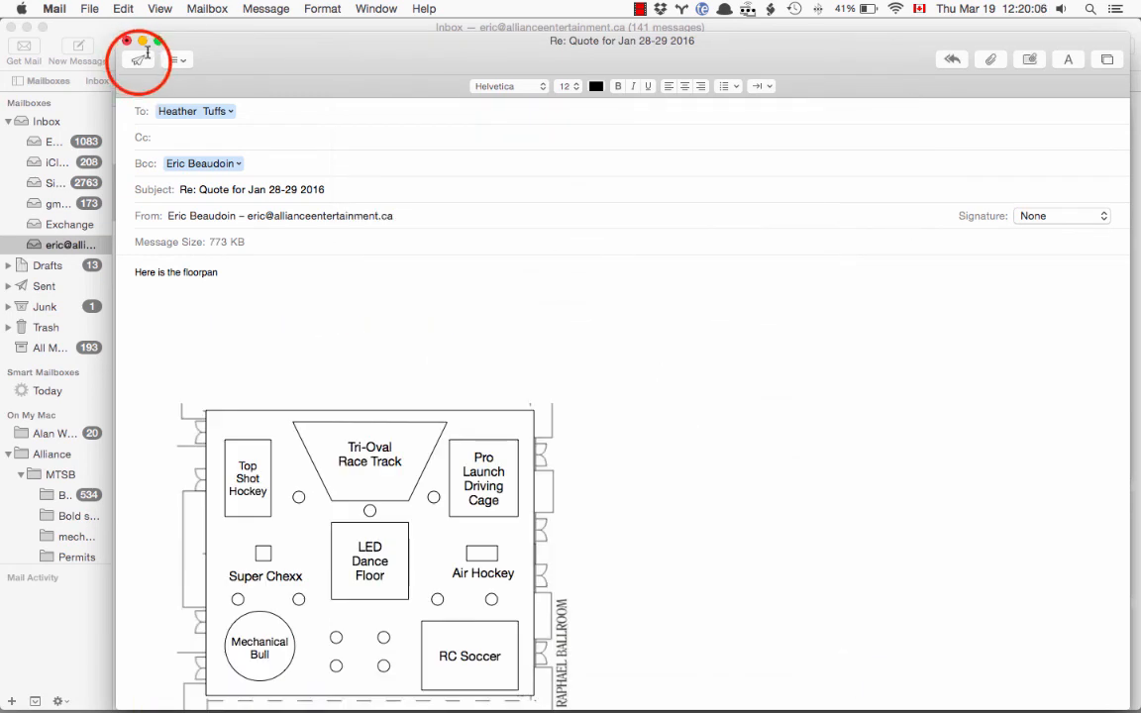